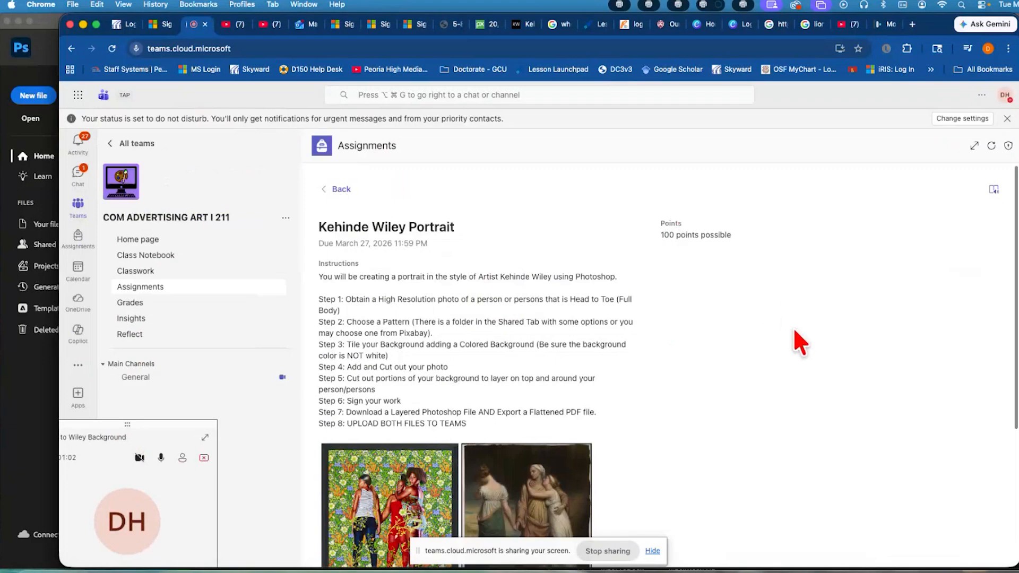
Review the Kehinde Wiley Portrait assignment instructions and example images, and hide the screen-sharing notice
{"action": "scroll", "coordinate": [798, 342], "scroll_direction": "down", "scroll_amount": 3}
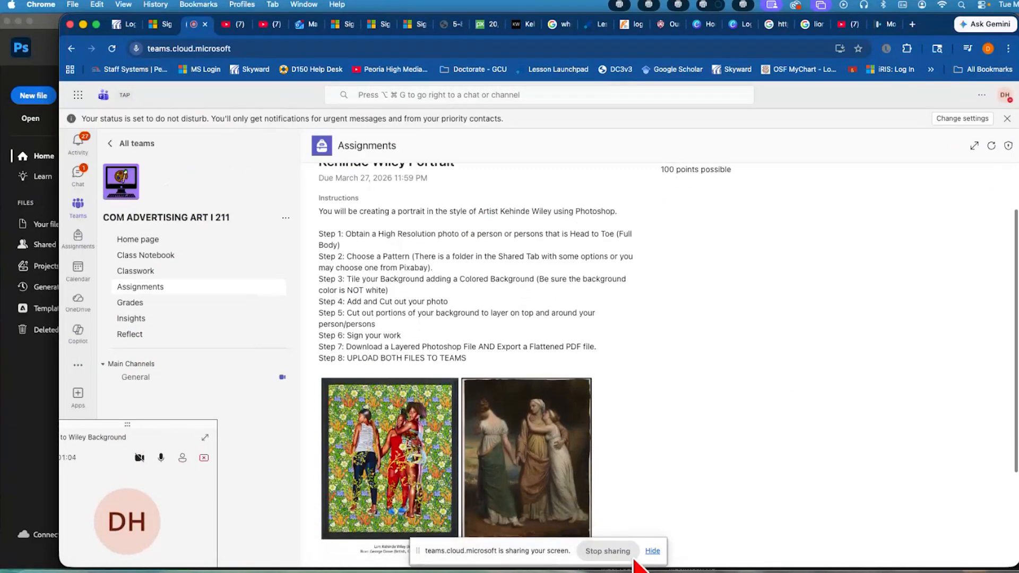
{"action": "left_click", "coordinate": [656, 553]}
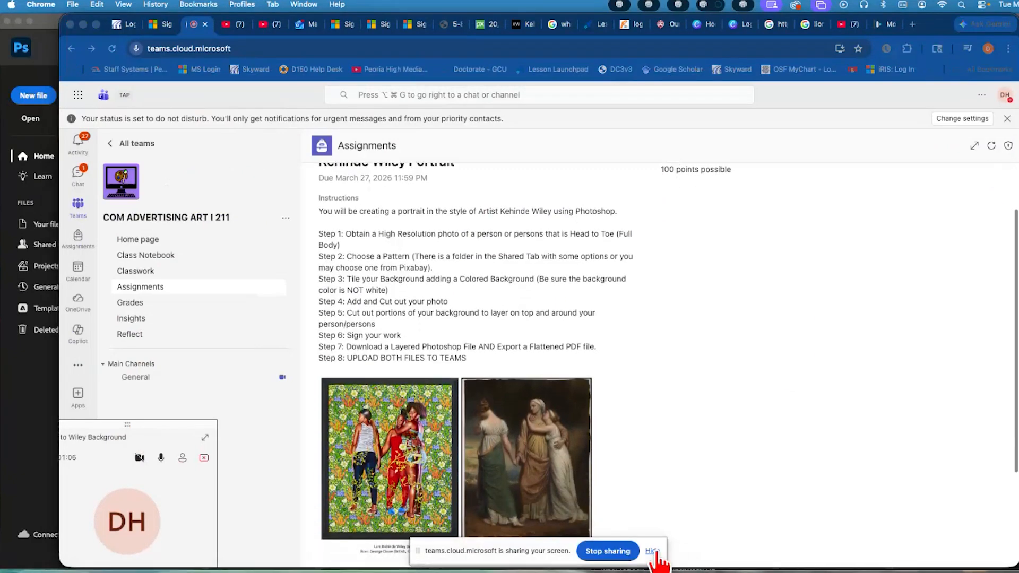
{"action": "left_click", "coordinate": [653, 552]}
{"action": "scroll", "coordinate": [694, 217], "scroll_direction": "up", "scroll_amount": 2}
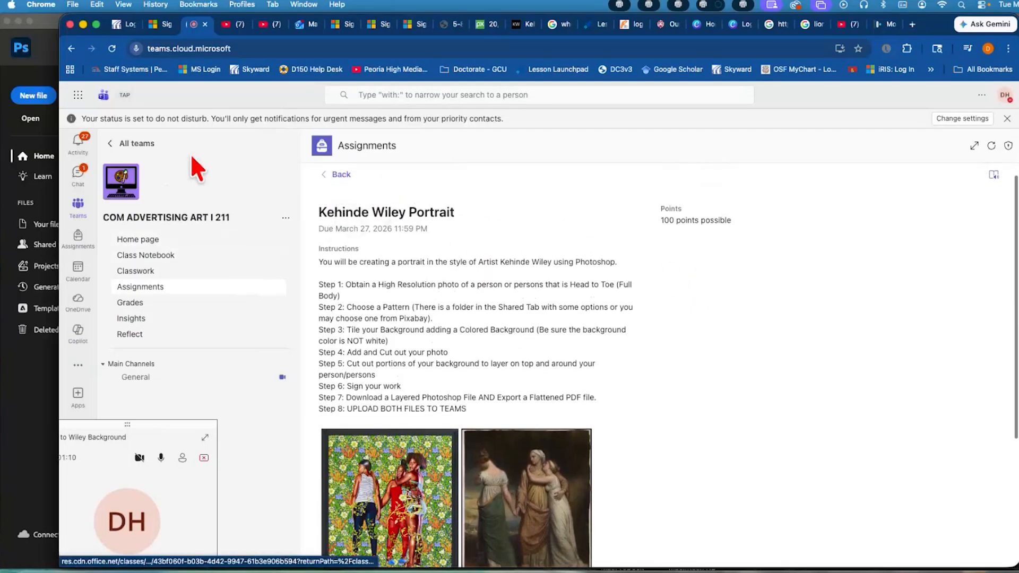
Open the Backgrounds for Wiley Portraits folder in the Class Materials of the class team's General channel files
{"action": "left_click", "coordinate": [136, 144]}
{"action": "left_click", "coordinate": [227, 227]}
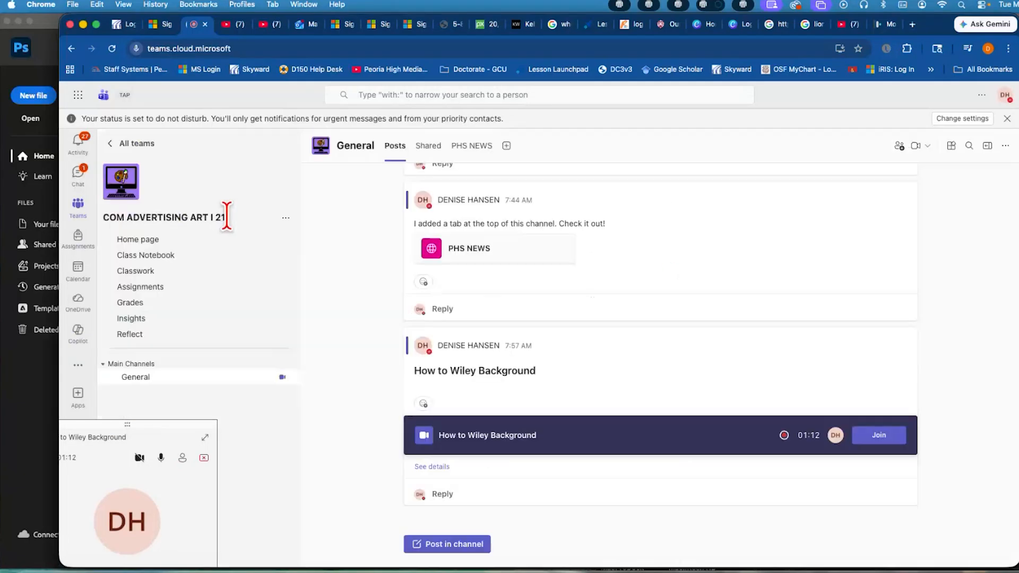
{"action": "left_click", "coordinate": [427, 148]}
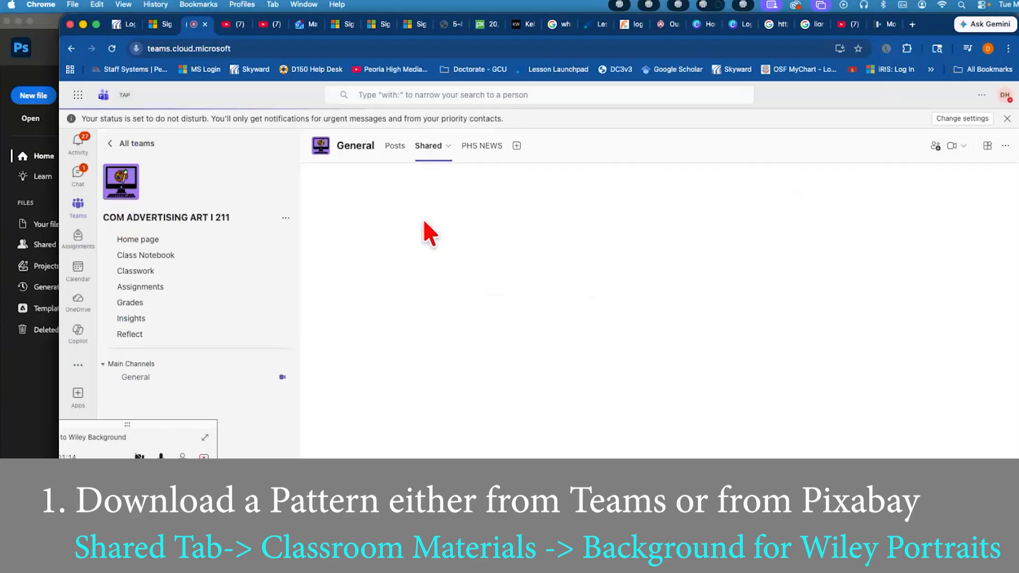
{"action": "left_click", "coordinate": [418, 321]}
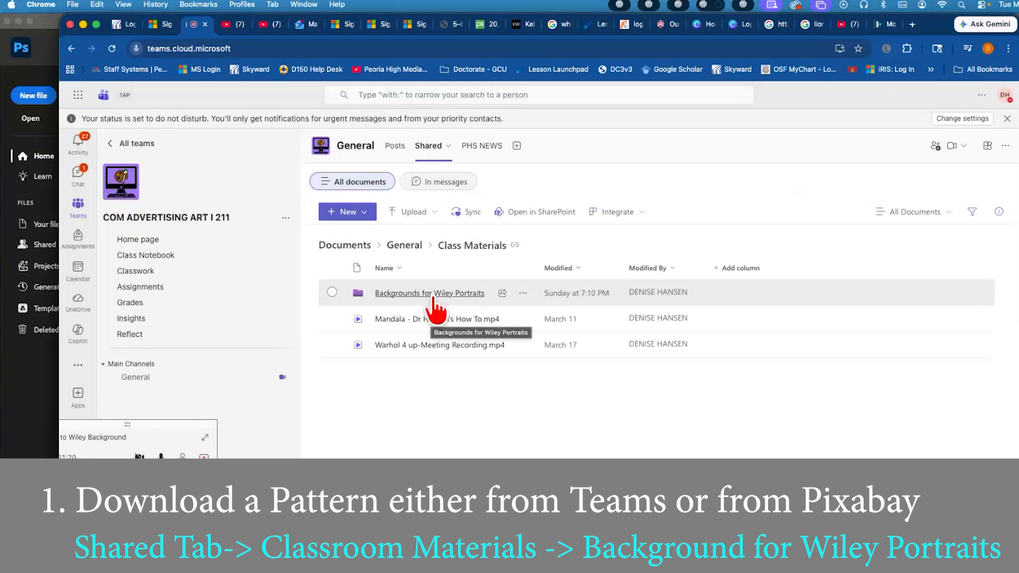
{"action": "left_click", "coordinate": [432, 295]}
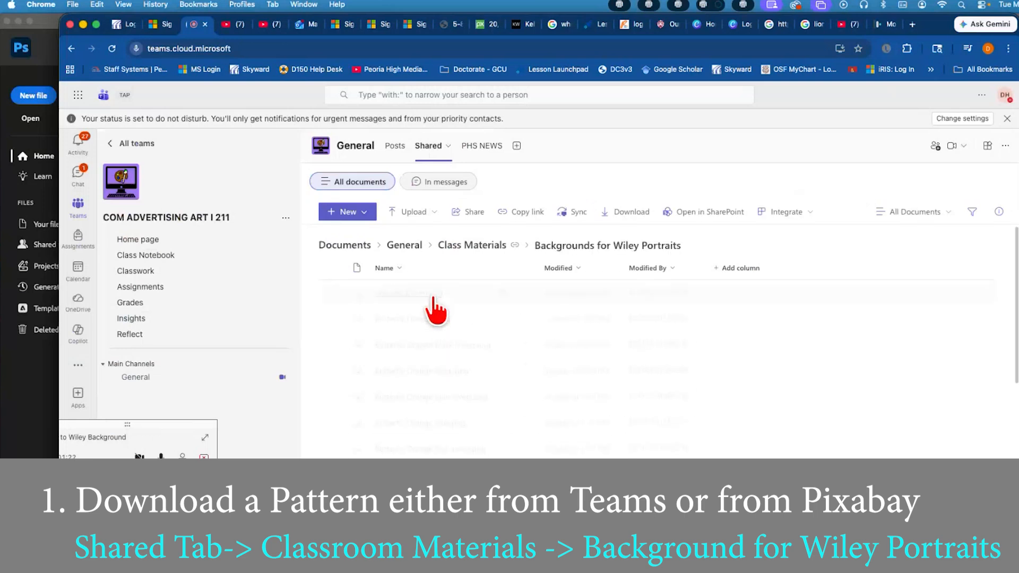
Show the background files as tiles and browse the available pattern thumbnails
{"action": "left_click", "coordinate": [912, 212]}
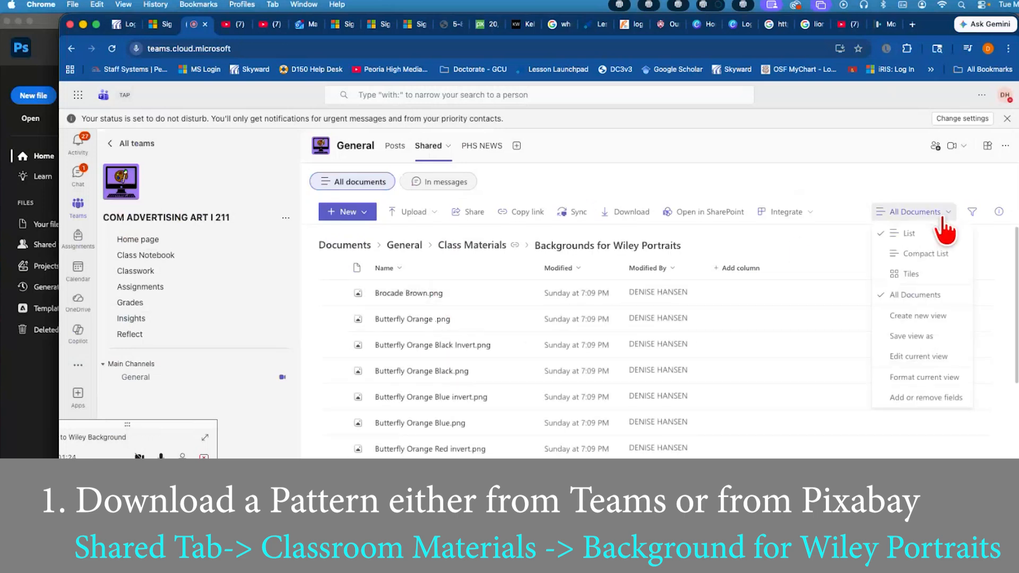
{"action": "left_click", "coordinate": [926, 271]}
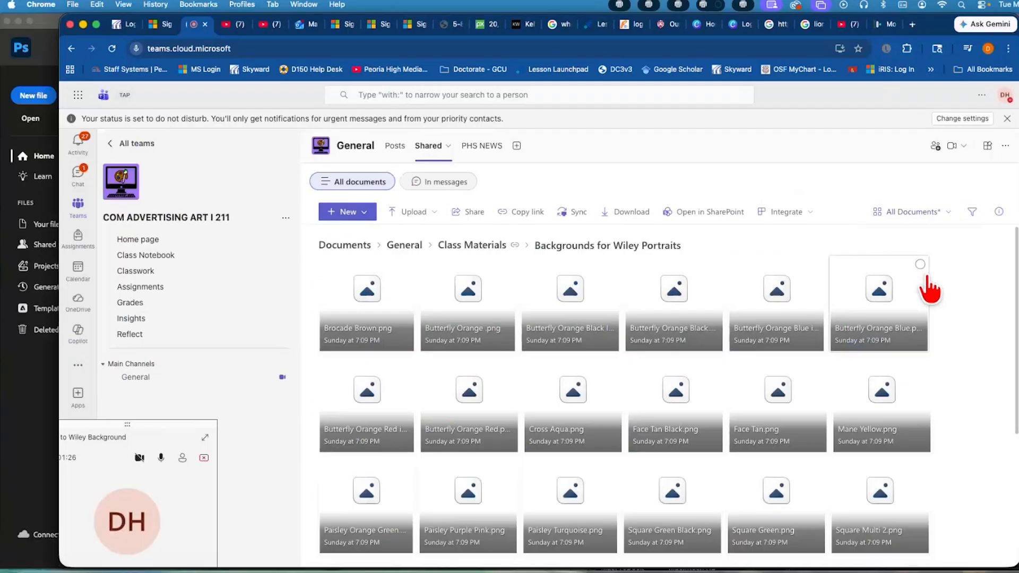
{"action": "scroll", "coordinate": [662, 445], "scroll_direction": "down", "scroll_amount": 3}
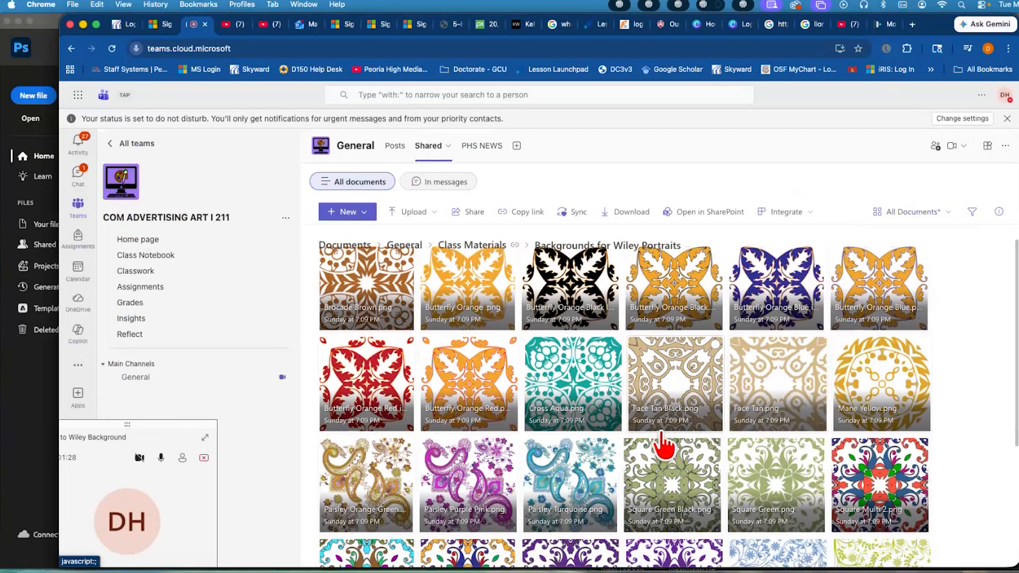
{"action": "scroll", "coordinate": [664, 445], "scroll_direction": "down", "scroll_amount": 1}
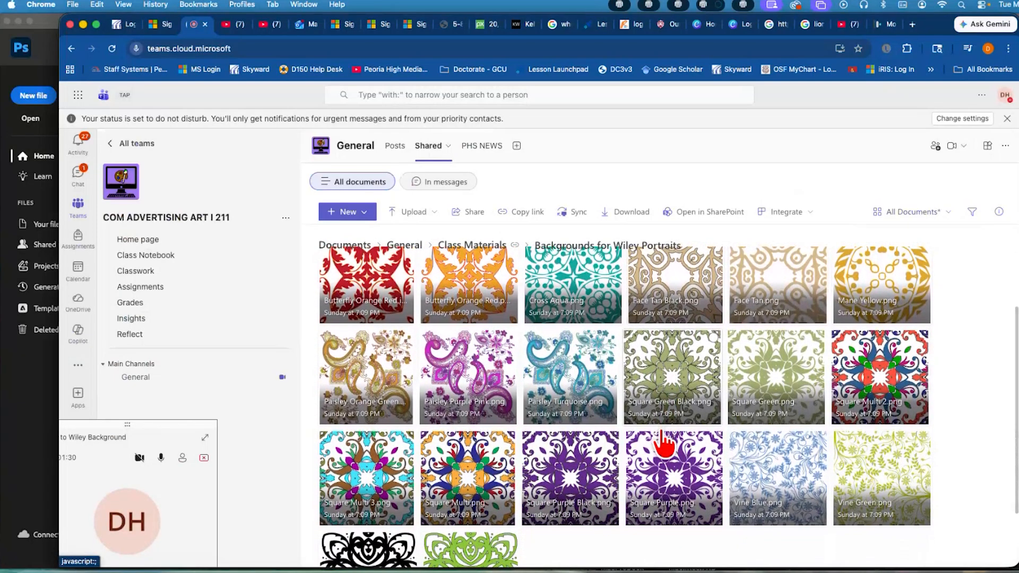
Download Square Multi 2.png into a new folder named Wiley Portrait inside Documents
{"action": "left_click", "coordinate": [921, 338]}
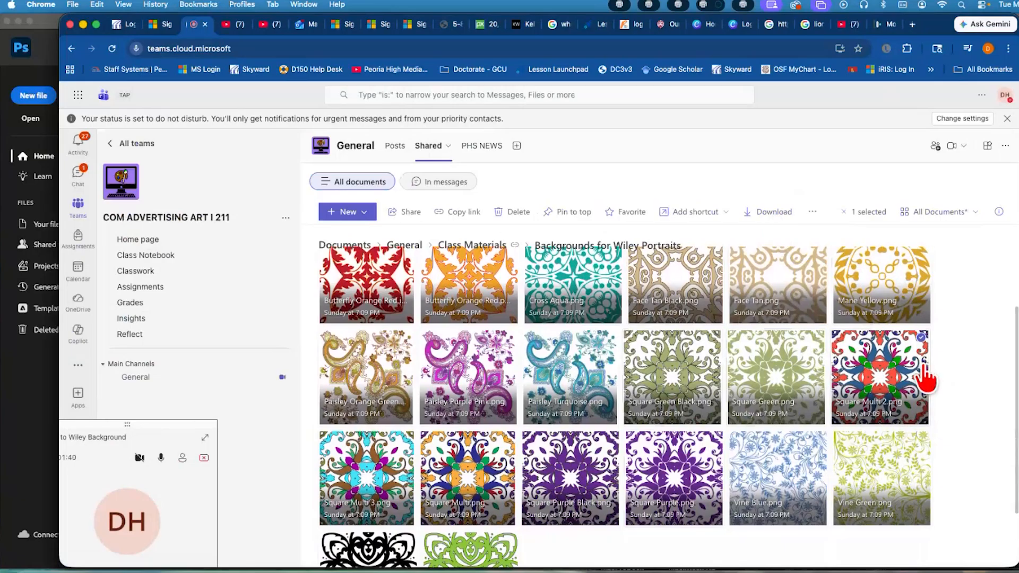
{"action": "left_click", "coordinate": [772, 217]}
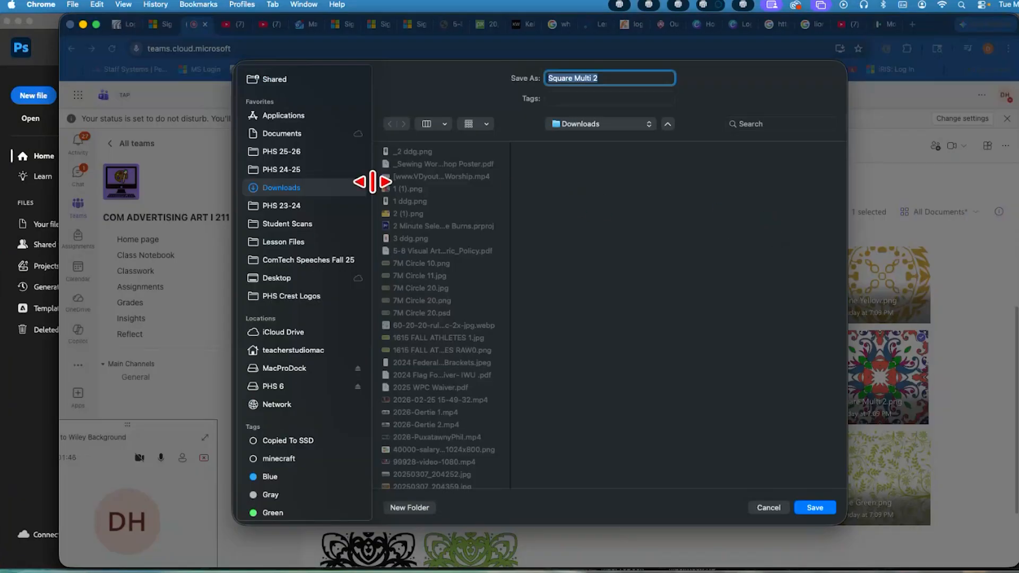
{"action": "left_click", "coordinate": [285, 135]}
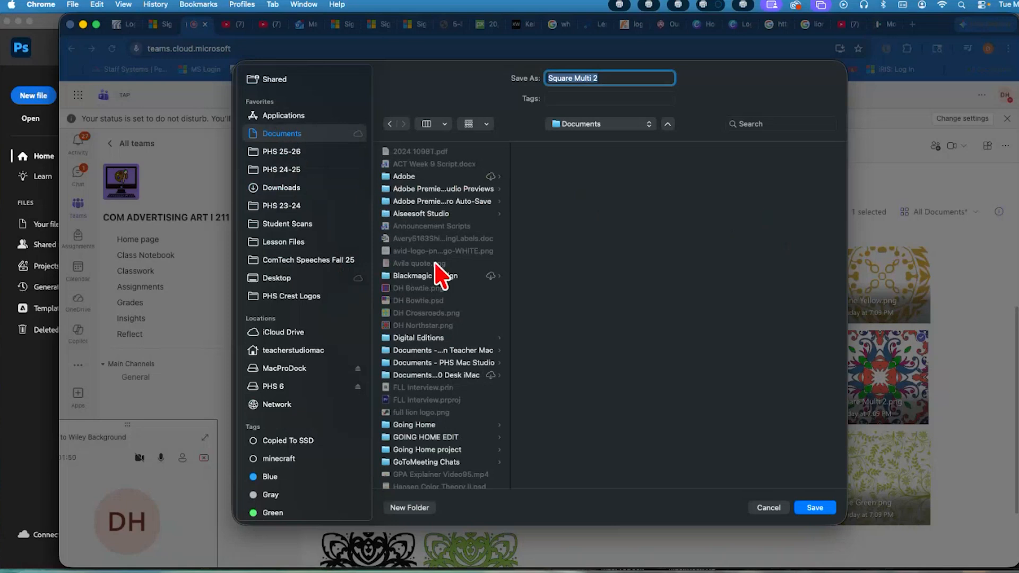
{"action": "left_click", "coordinate": [422, 508]}
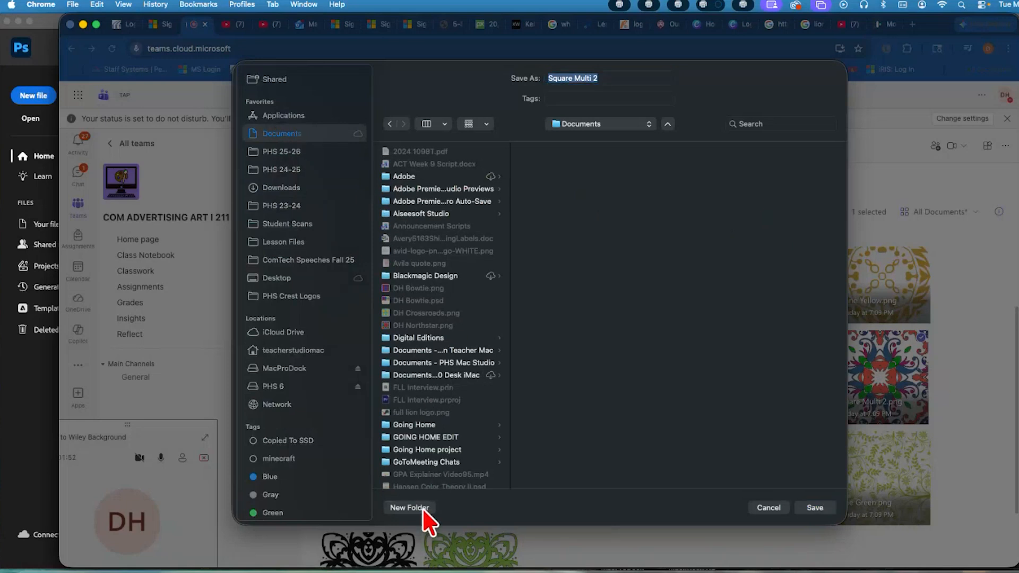
{"action": "type", "text": "Wi"}
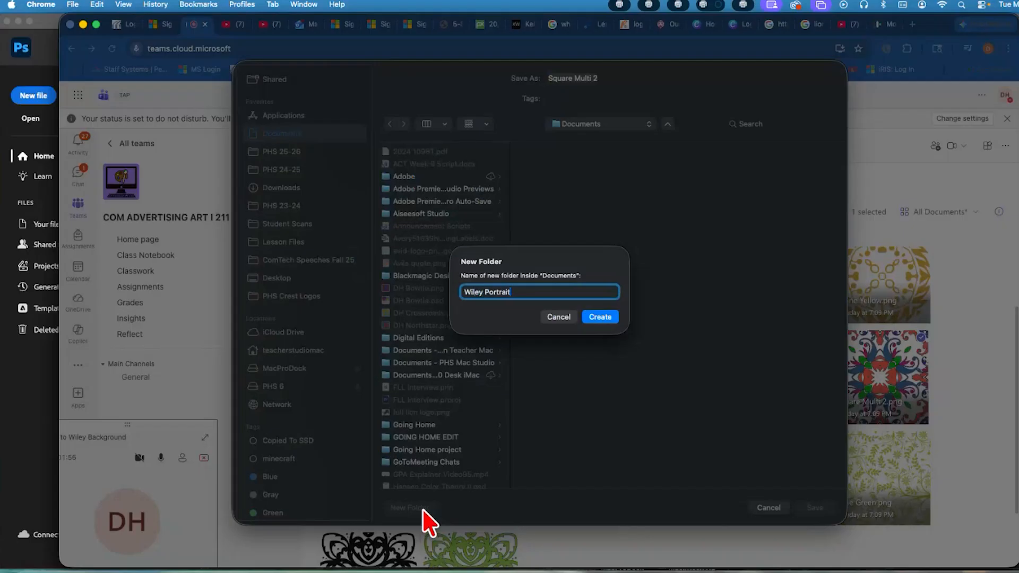
{"action": "type", "text": "ley Portrait"}
{"action": "key", "text": "Return"}
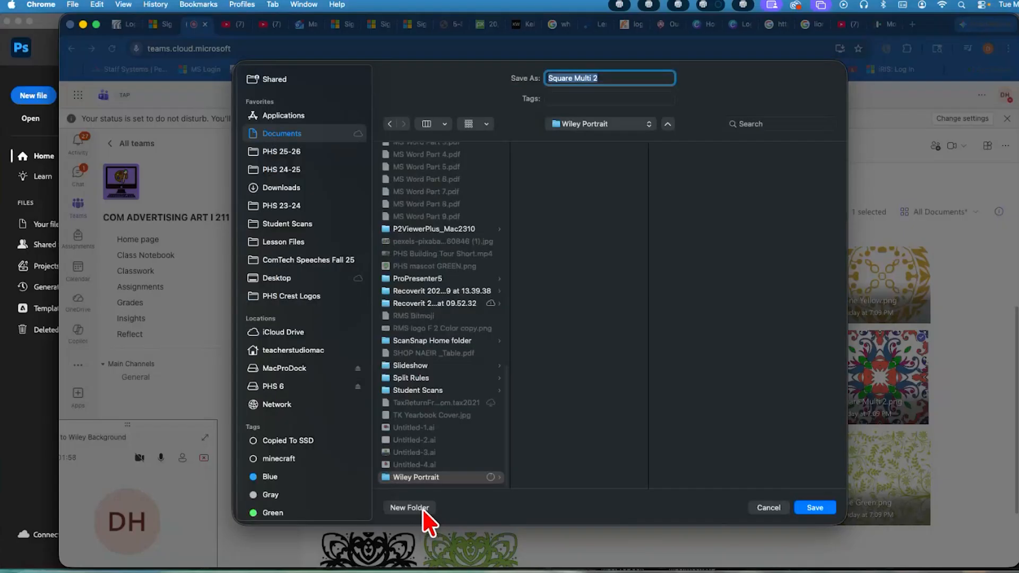
{"action": "left_click", "coordinate": [816, 508]}
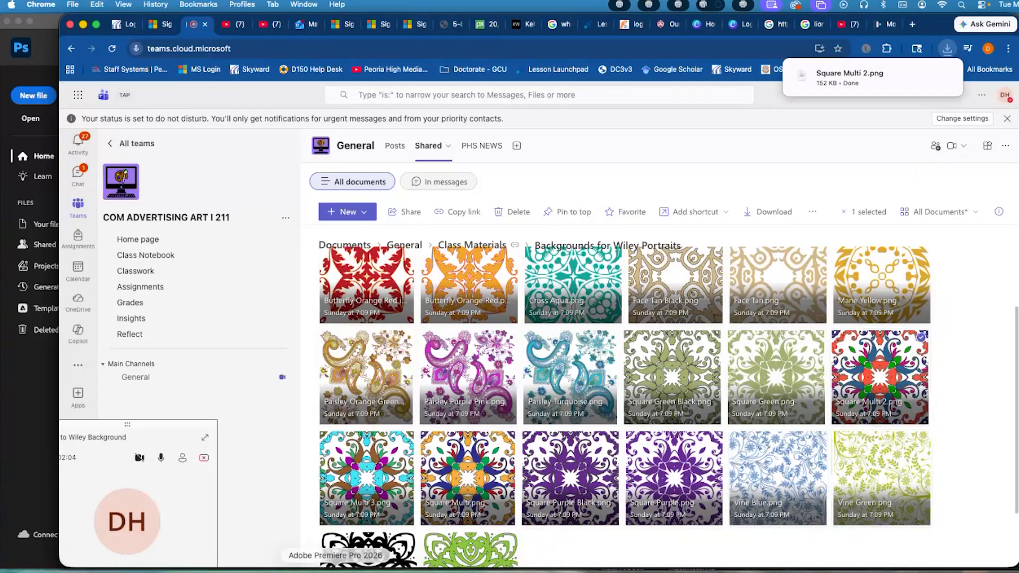
Switch to Photoshop and create a Letter print document, 8.5 x 11 inches, with the resolution set to 150 pixels/inch
{"action": "left_click", "coordinate": [25, 503]}
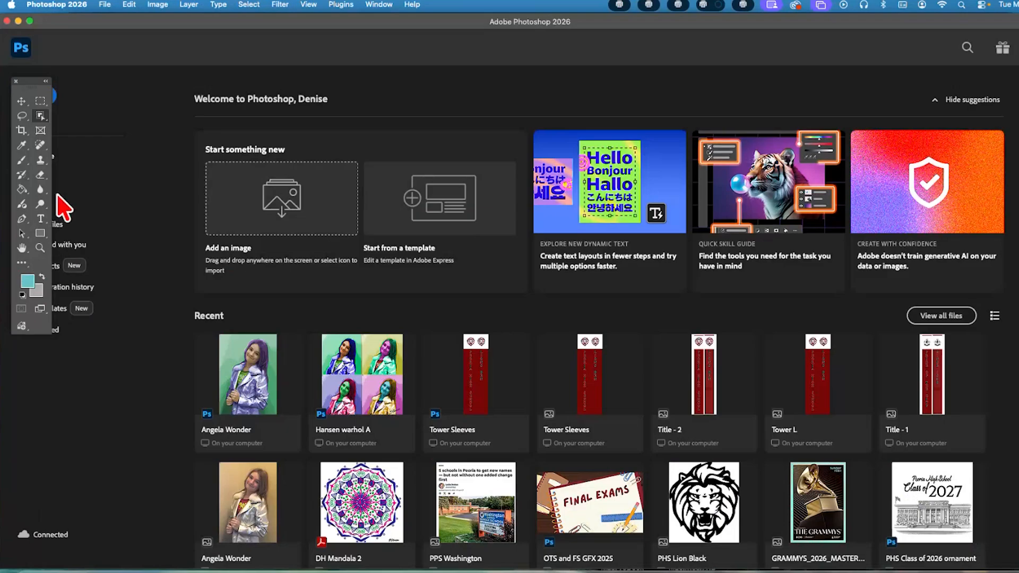
{"action": "left_click_drag", "start_coordinate": [26, 86], "coordinate": [27, 188]}
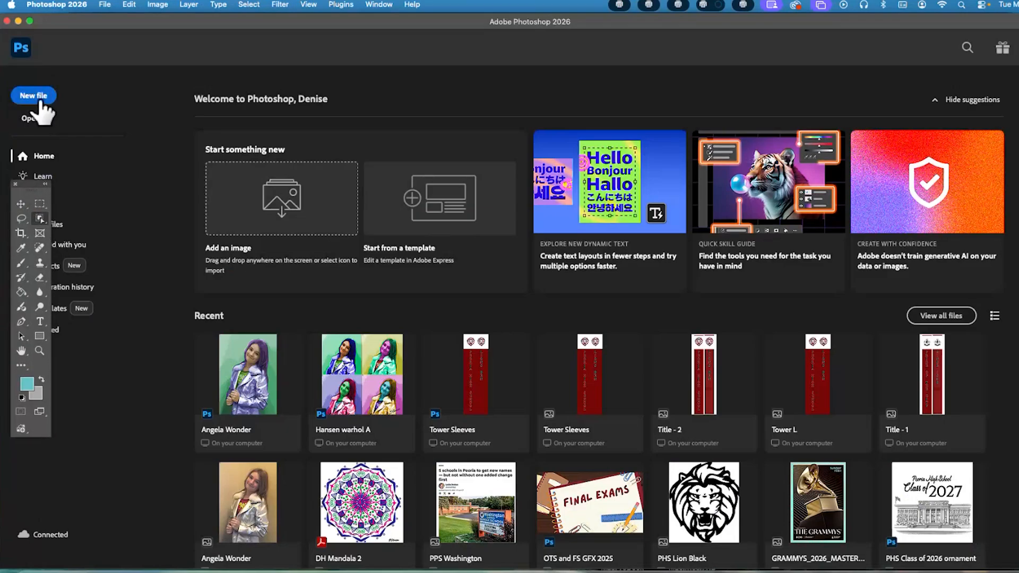
{"action": "left_click", "coordinate": [33, 95]}
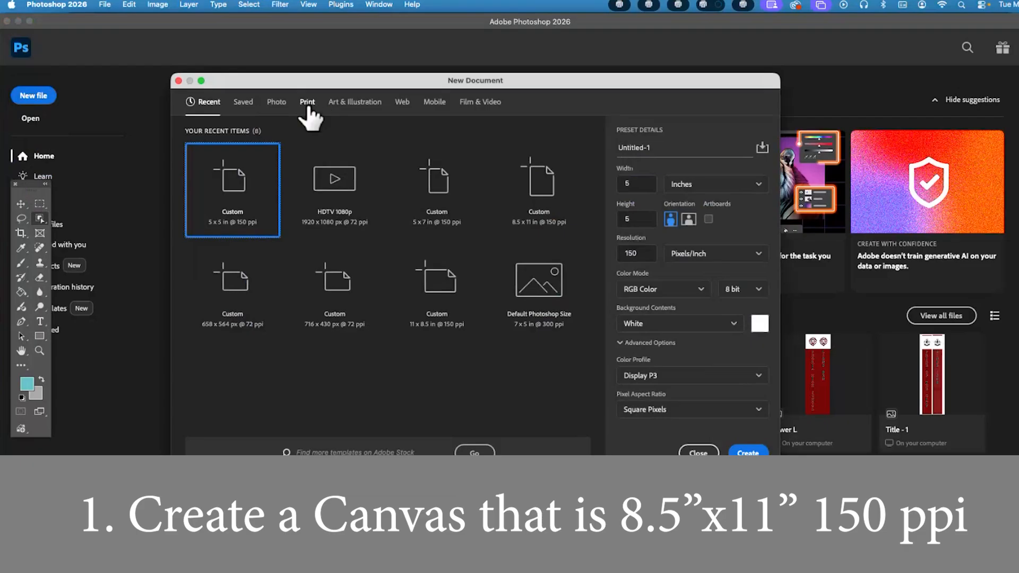
{"action": "left_click", "coordinate": [307, 102]}
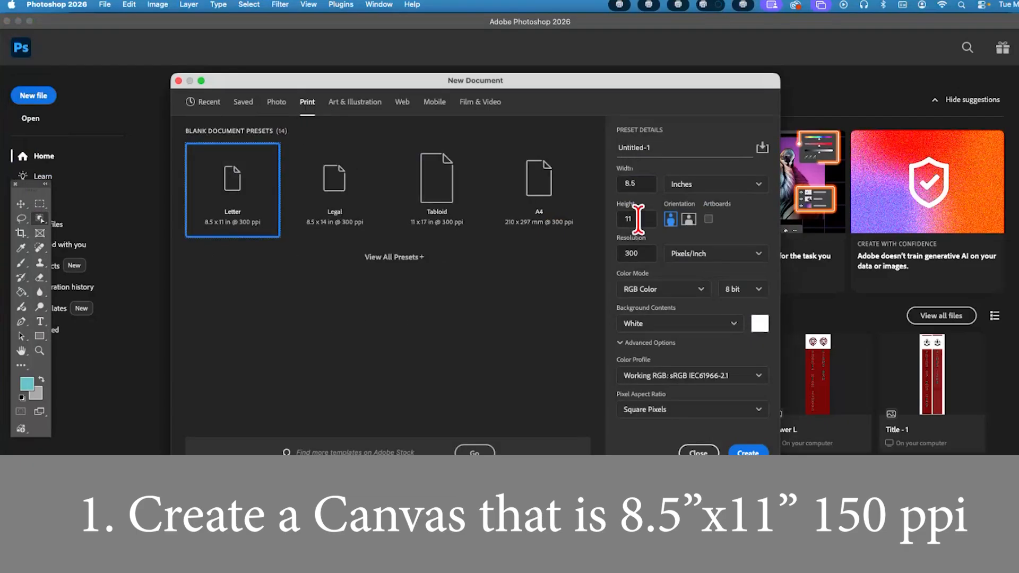
{"action": "left_click", "coordinate": [631, 253]}
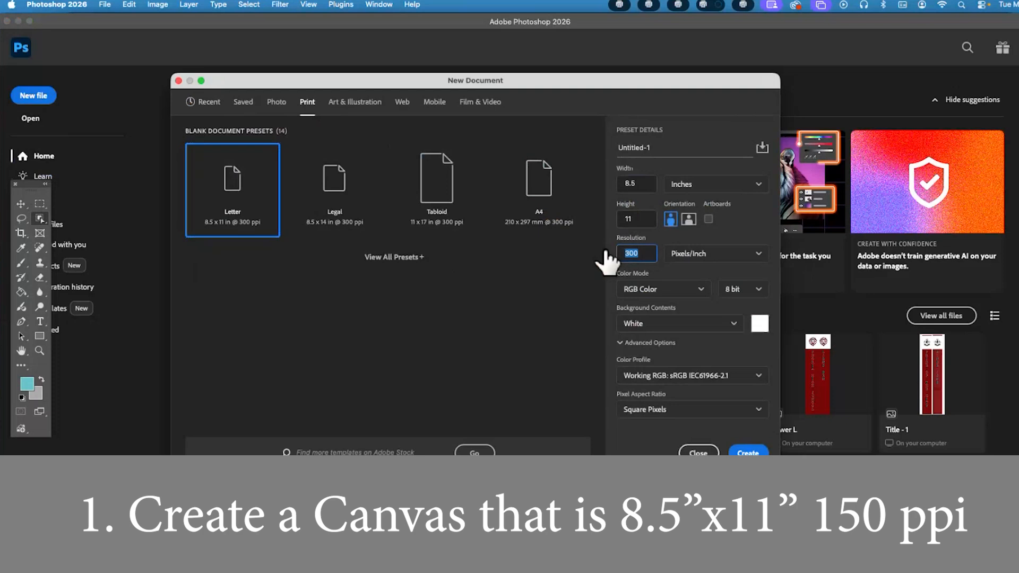
{"action": "type", "text": "150"}
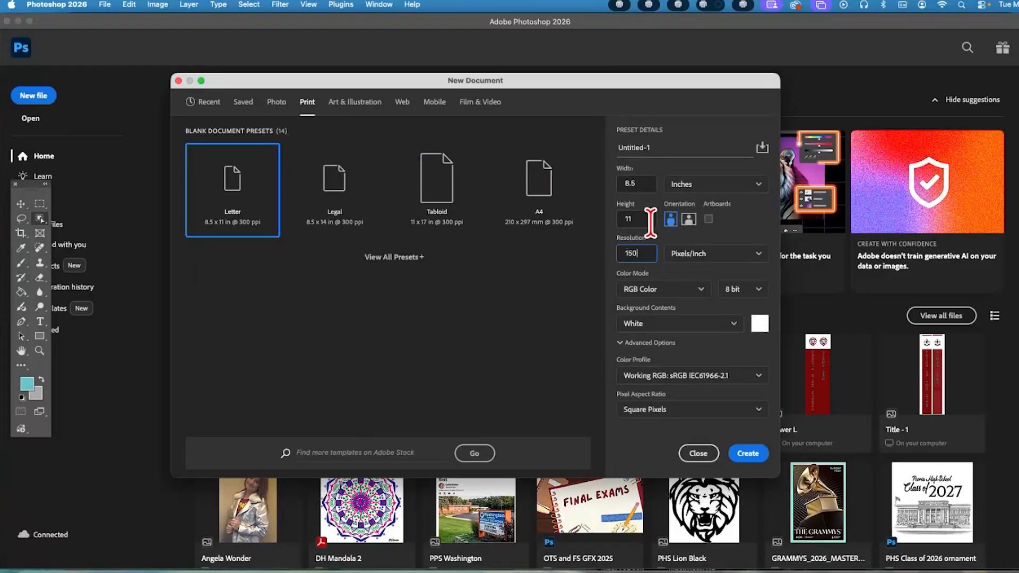
{"action": "left_click", "coordinate": [748, 455]}
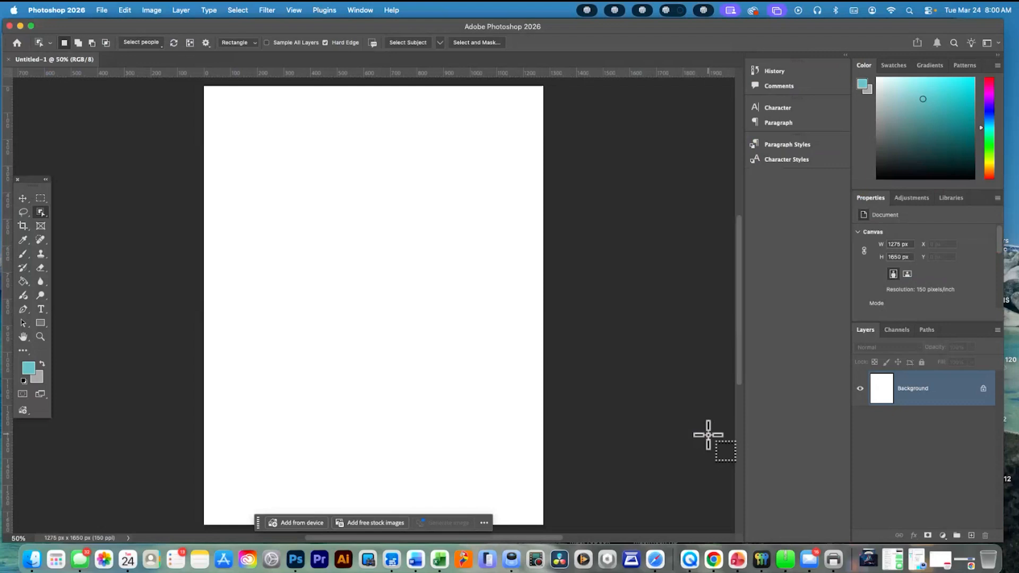
Place Square Multi 2.png from the Wiley Portrait folder as an embedded image and align it to the canvas's upper-left corner
{"action": "left_click", "coordinate": [101, 10]}
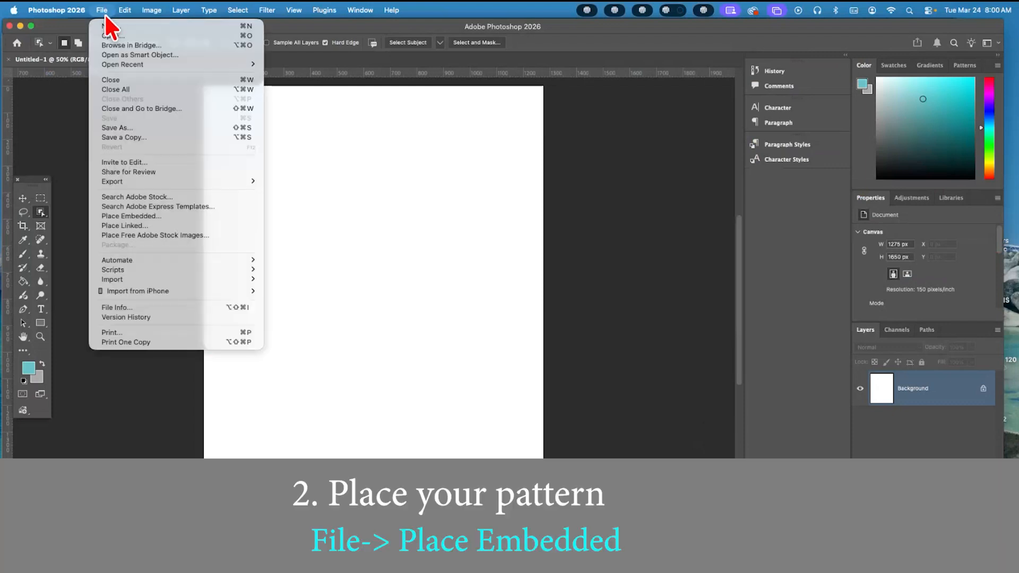
{"action": "left_click", "coordinate": [158, 217]}
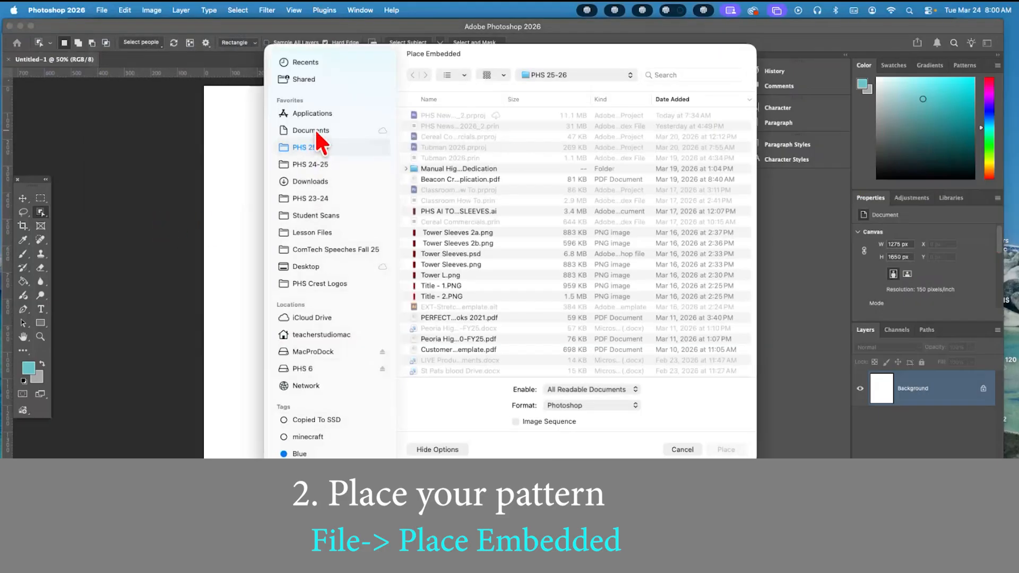
{"action": "left_click", "coordinate": [314, 130]}
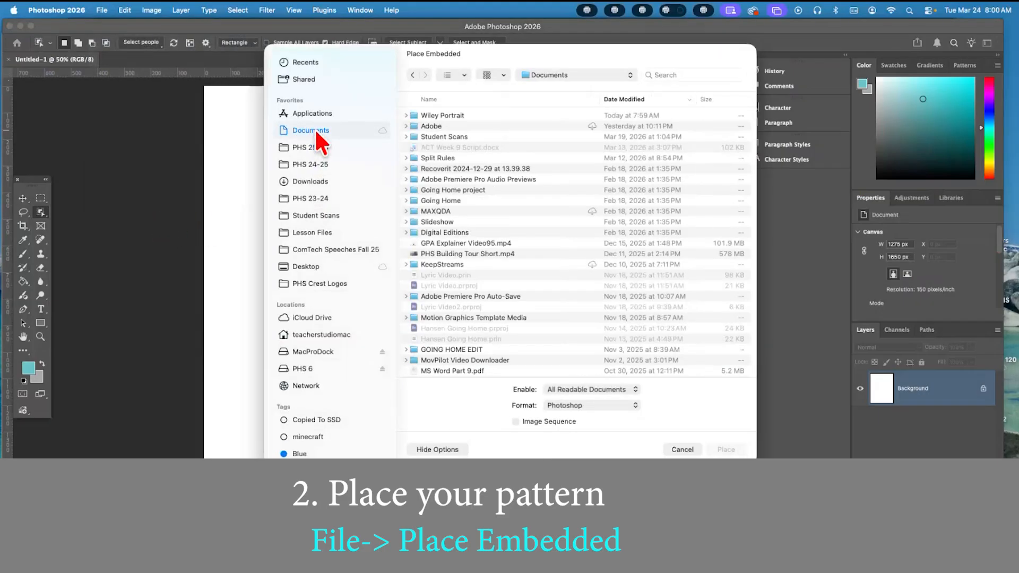
{"action": "left_click", "coordinate": [406, 115]}
{"action": "left_click", "coordinate": [457, 126]}
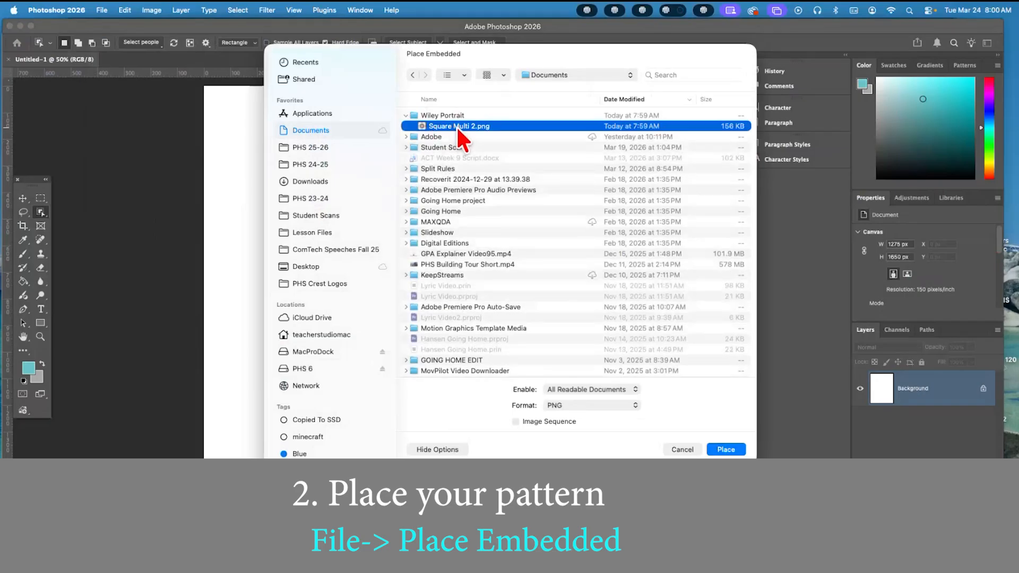
{"action": "left_click", "coordinate": [733, 450]}
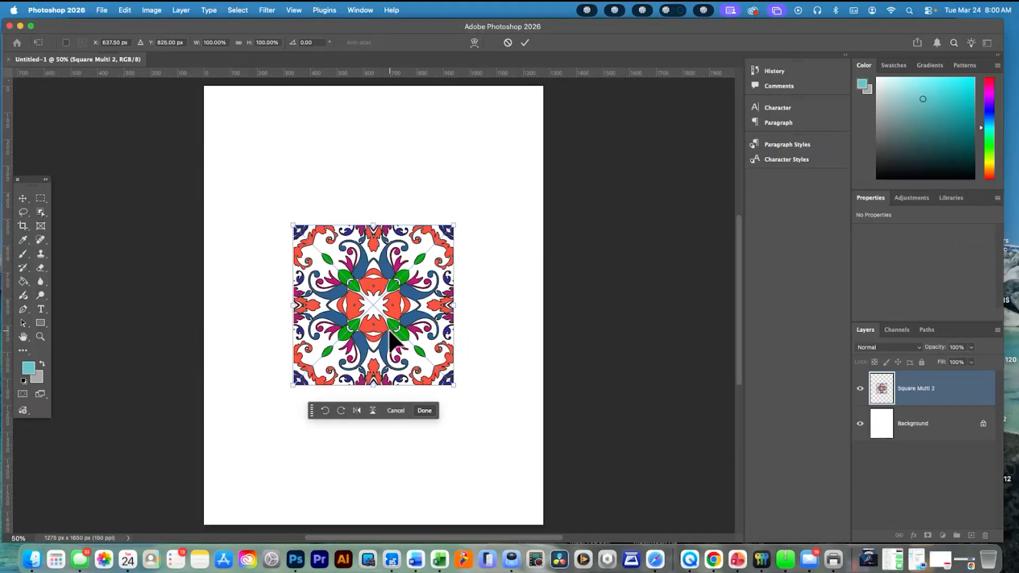
{"action": "left_click_drag", "start_coordinate": [387, 336], "coordinate": [298, 196]}
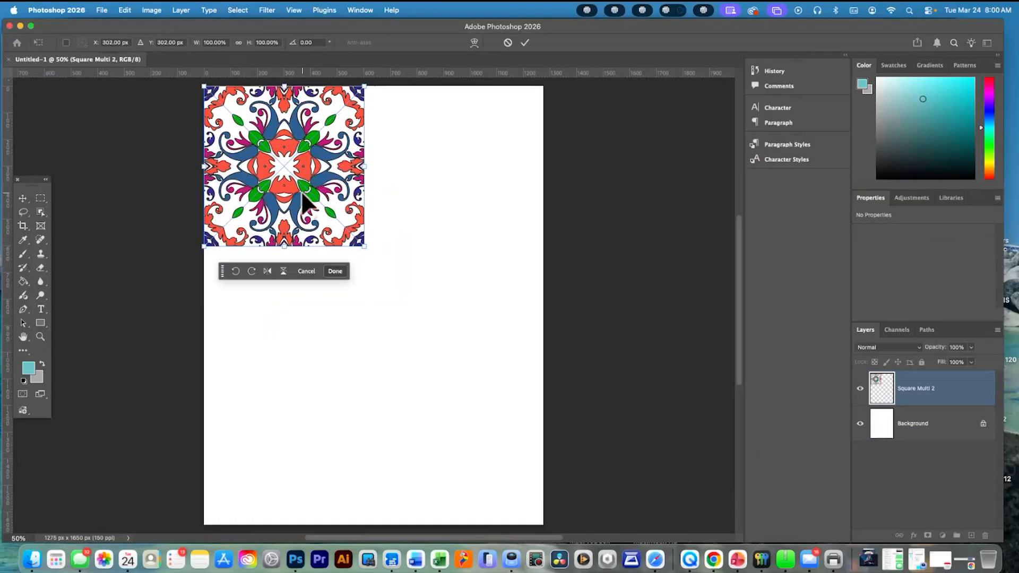
Hide and reshow the Background layer to check the placed pattern's transparent areas
{"action": "left_click", "coordinate": [860, 425]}
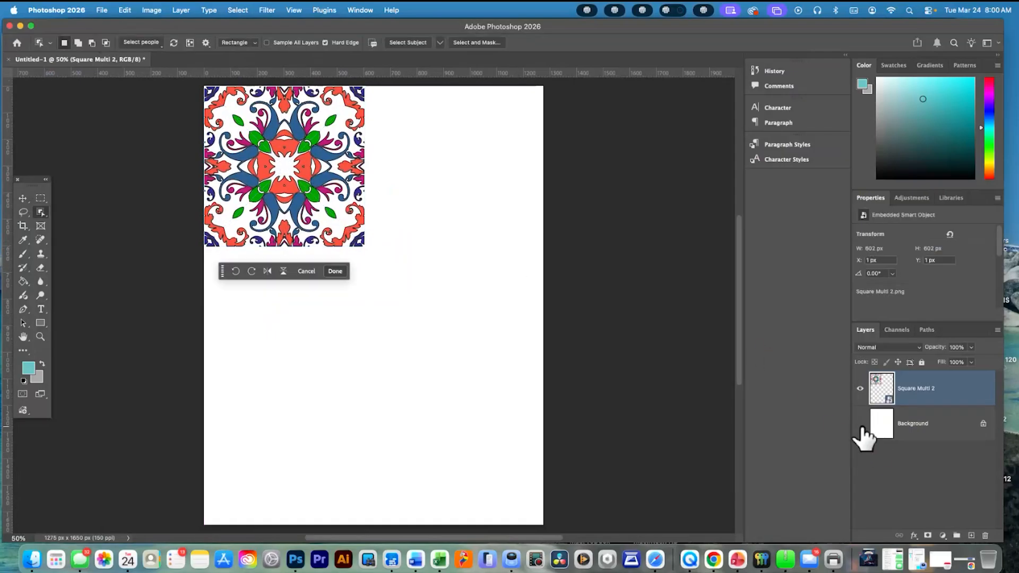
{"action": "left_click", "coordinate": [860, 424]}
{"action": "left_click", "coordinate": [860, 424]}
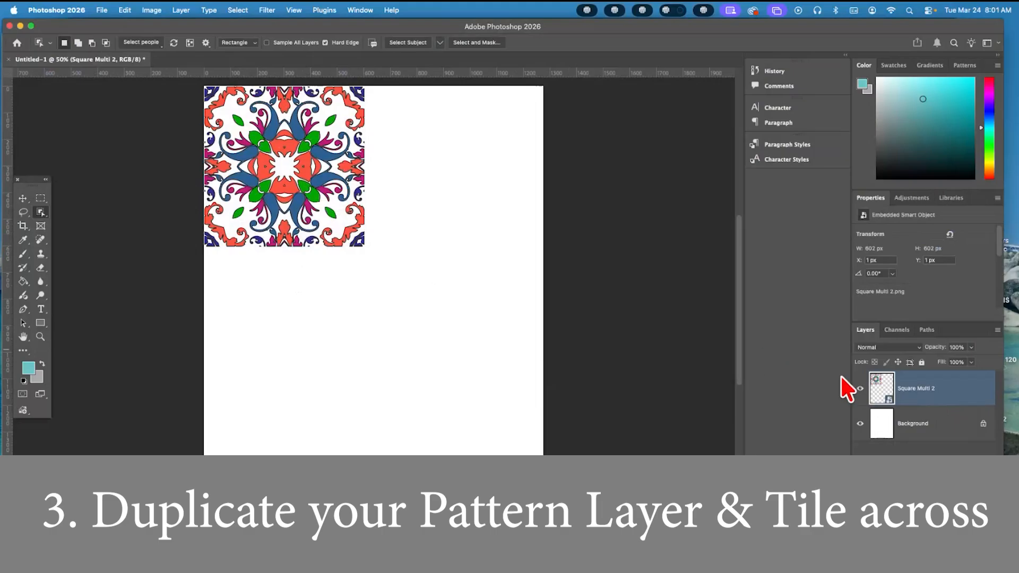
Duplicate the Square Multi 2 layer and place the copy directly beside the original at X 603 px, Y 1 px
{"action": "right_click", "coordinate": [947, 394]}
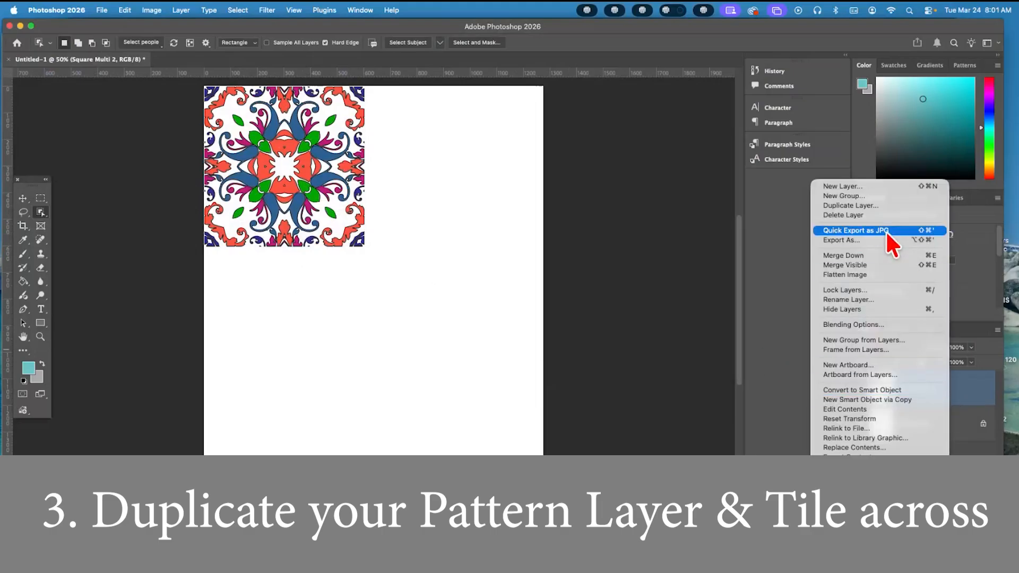
{"action": "left_click", "coordinate": [884, 205]}
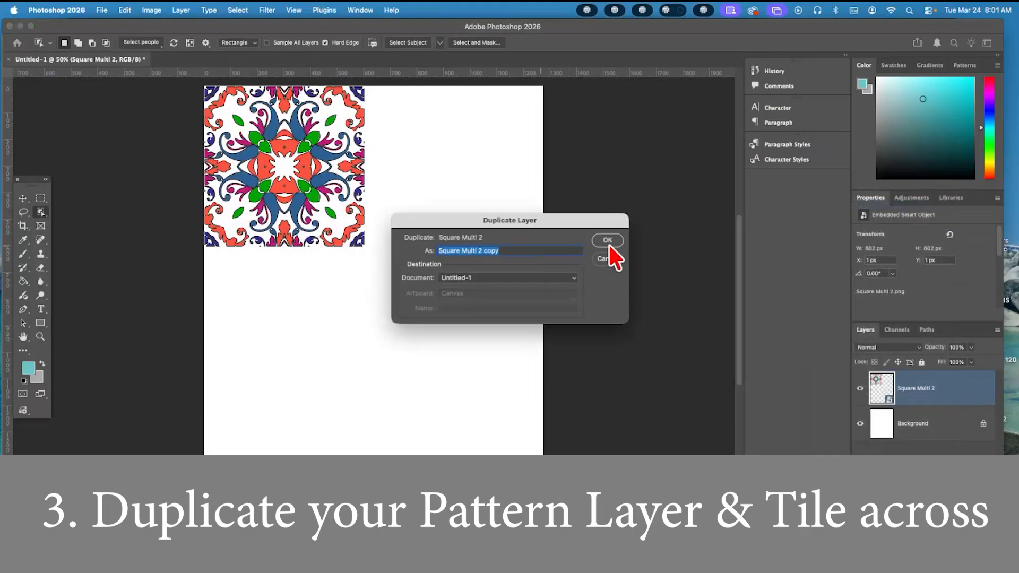
{"action": "left_click", "coordinate": [609, 242]}
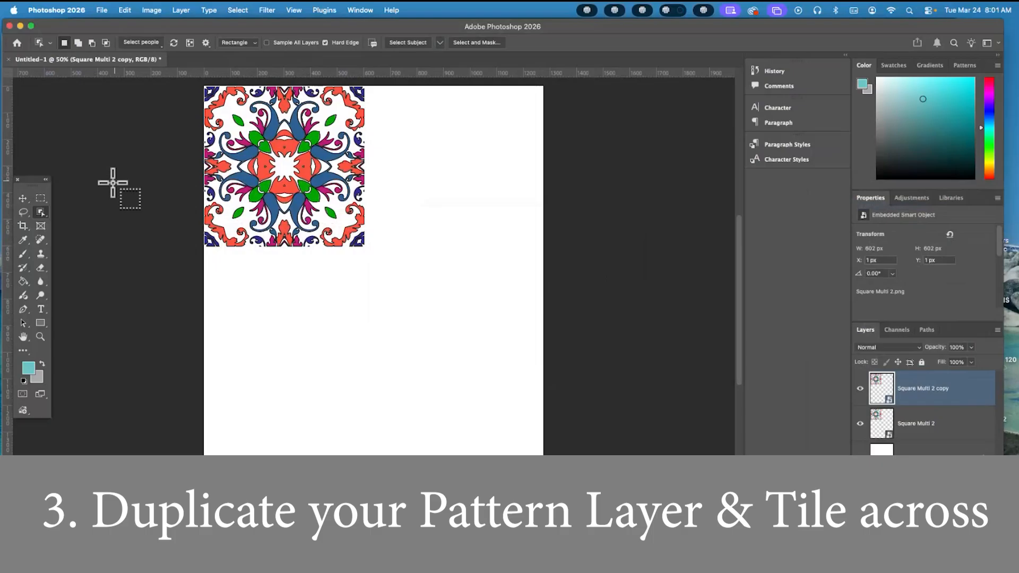
{"action": "left_click", "coordinate": [22, 198]}
{"action": "left_click_drag", "start_coordinate": [269, 190], "coordinate": [430, 192]}
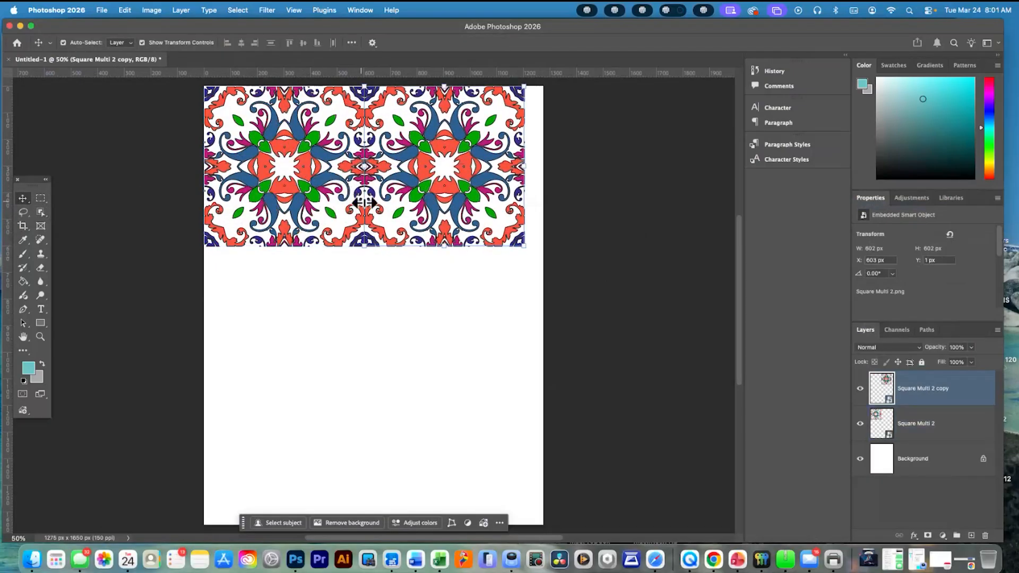
{"action": "left_click", "coordinate": [328, 245], "text": "shift"}
{"action": "left_click", "coordinate": [327, 241], "text": "shift"}
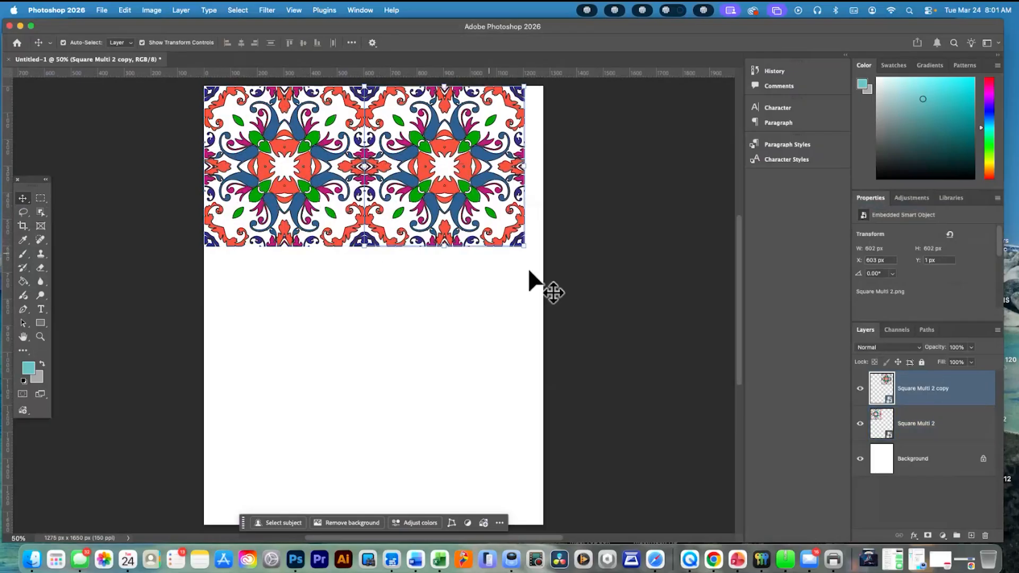
Select both pattern layers and scale them together to about 67.86%, keeping them at the canvas's upper-left corner
{"action": "left_click", "coordinate": [943, 427], "text": "shift"}
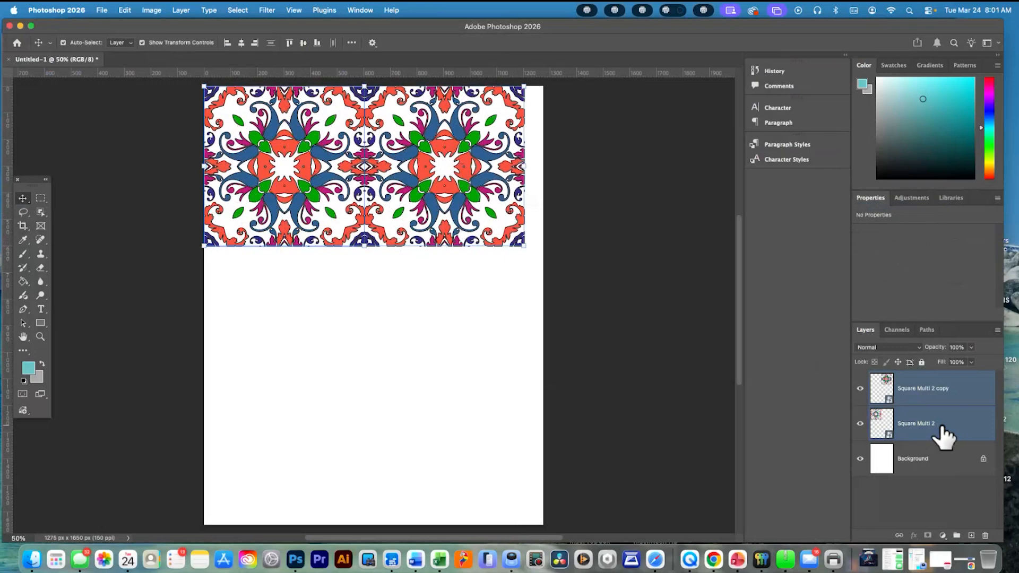
{"action": "key", "text": "super+t"}
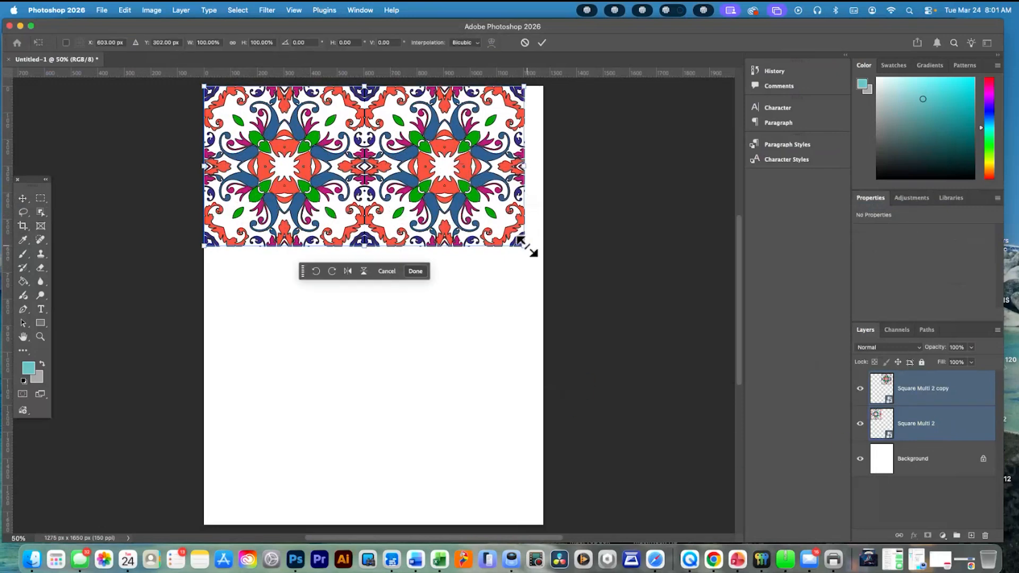
{"action": "left_click_drag", "start_coordinate": [522, 243], "coordinate": [416, 209]}
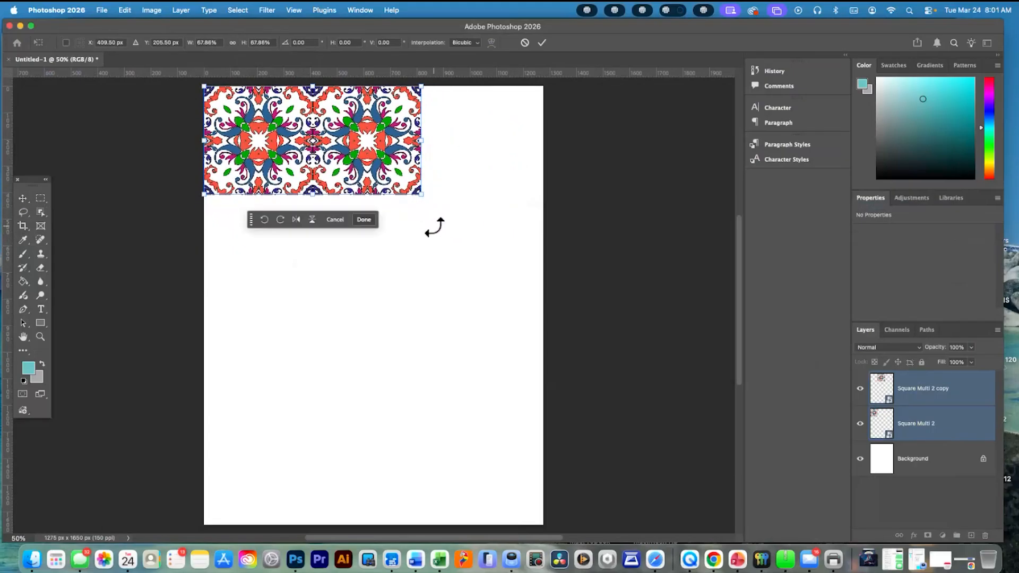
{"action": "left_click", "coordinate": [951, 458]}
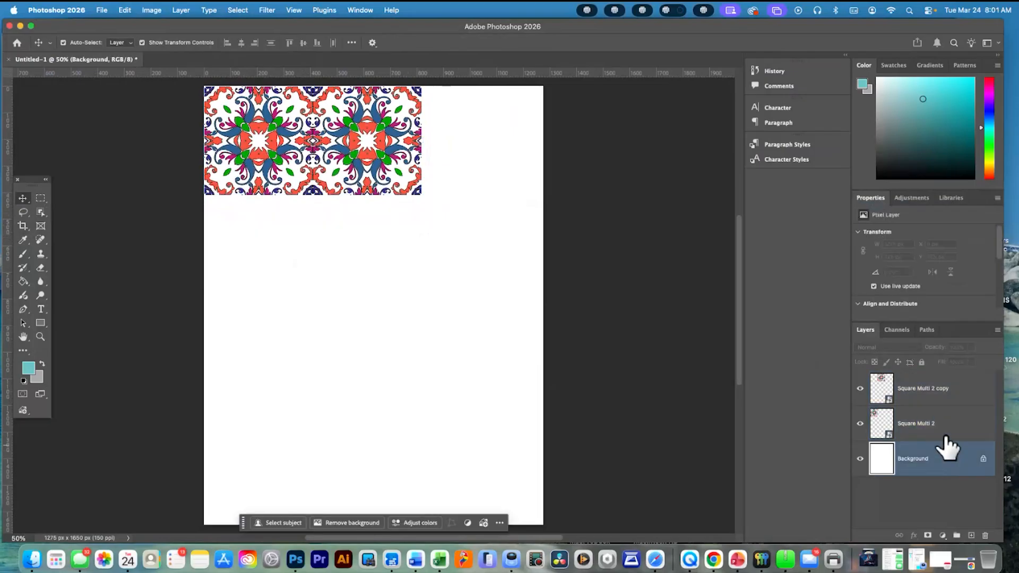
Duplicate the Square Multi 2 copy layer and place the duplicate as the third tile in the row at X 818 px
{"action": "left_click", "coordinate": [910, 398]}
{"action": "right_click", "coordinate": [915, 399]}
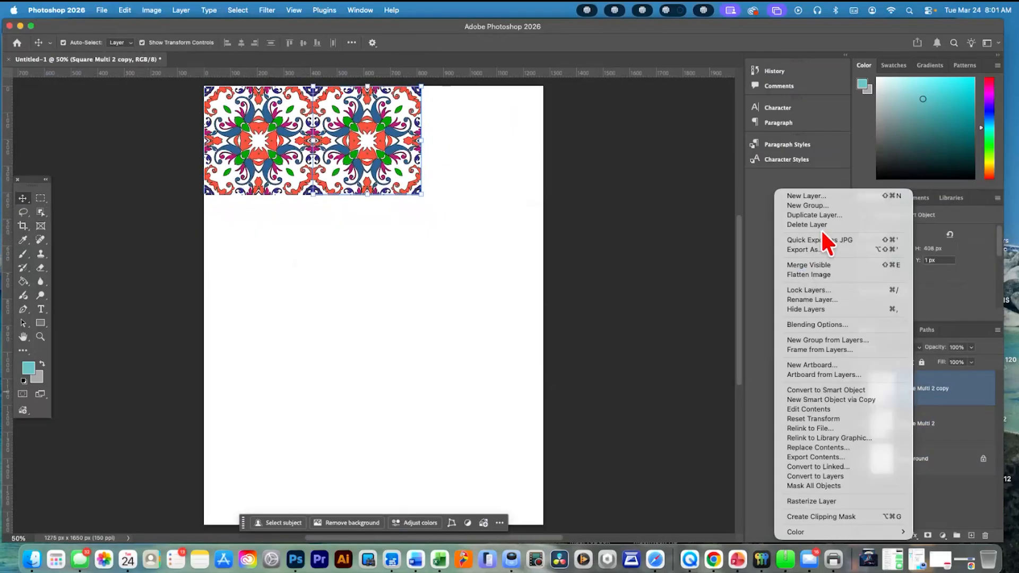
{"action": "left_click", "coordinate": [823, 216]}
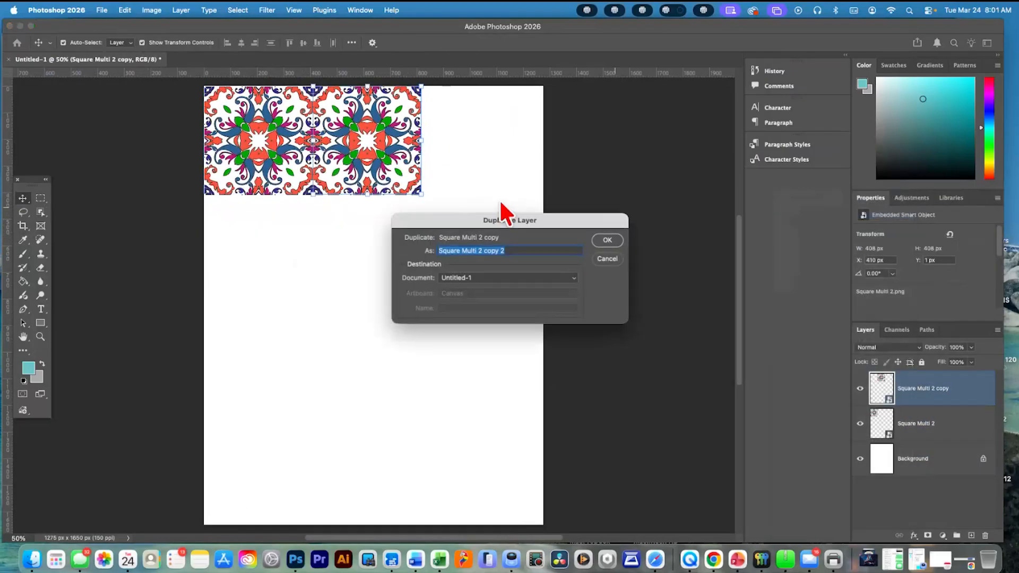
{"action": "left_click", "coordinate": [607, 240]}
{"action": "left_click_drag", "start_coordinate": [362, 177], "coordinate": [470, 177]}
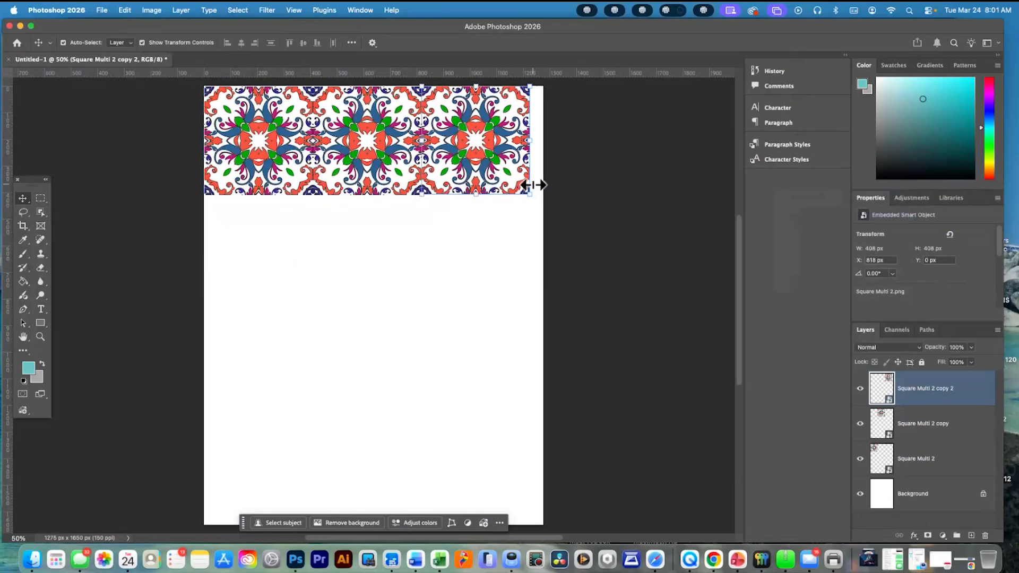
Duplicate the third tile in place and shift both stacked copies down 1 px to line up with the row
{"action": "right_click", "coordinate": [960, 396]}
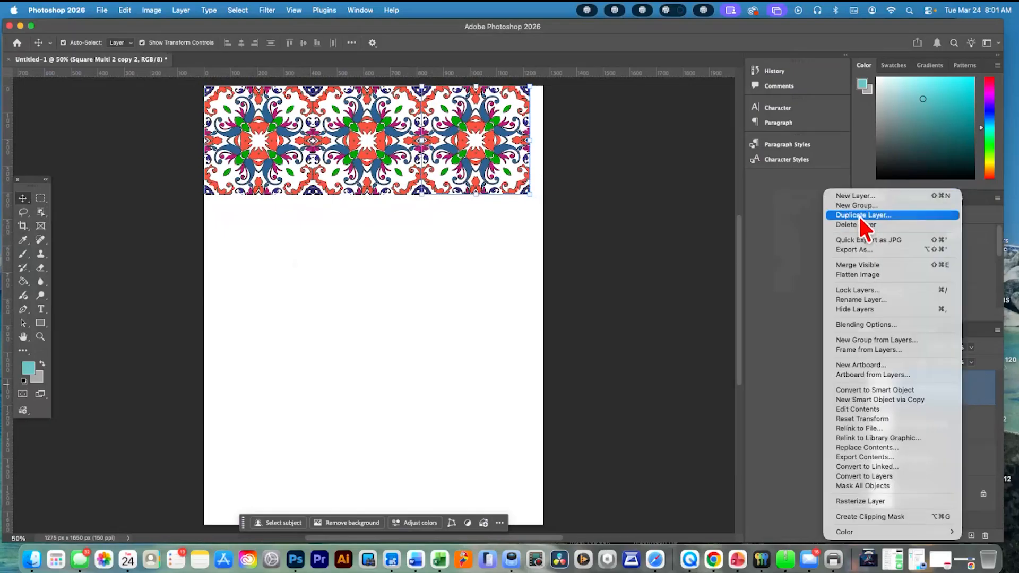
{"action": "left_click", "coordinate": [859, 215]}
{"action": "left_click", "coordinate": [607, 238]}
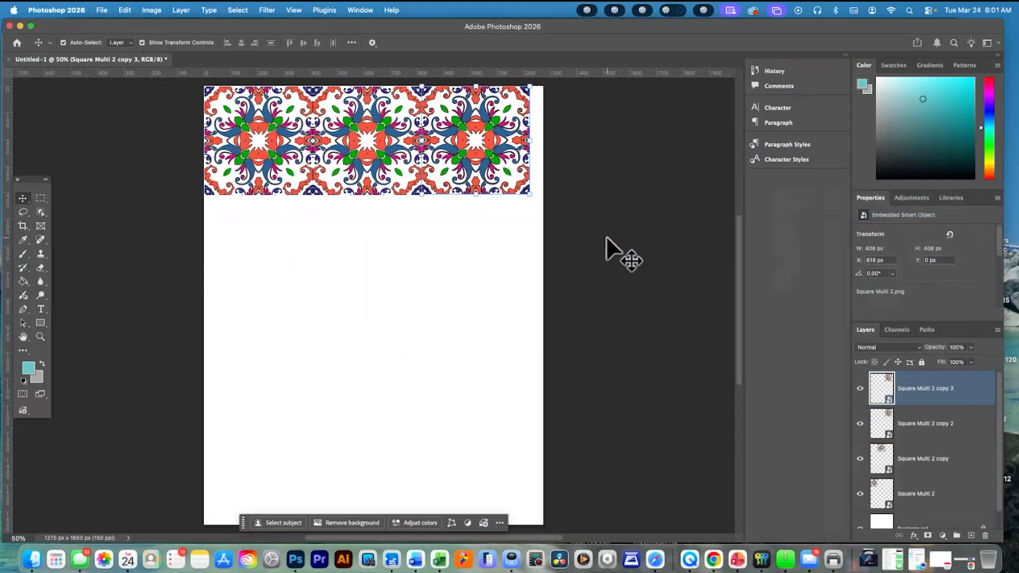
{"action": "left_click_drag", "start_coordinate": [439, 185], "coordinate": [467, 183]}
{"action": "left_click_drag", "start_coordinate": [542, 176], "coordinate": [543, 176]}
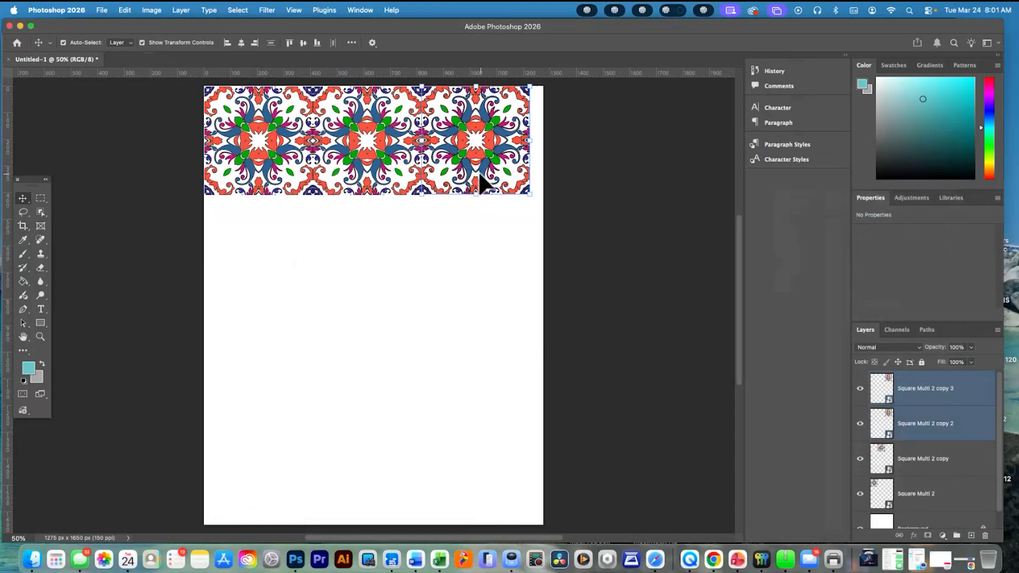
{"action": "mouse_move", "coordinate": [473, 170]}
{"action": "left_mouse_down"}
{"action": "mouse_move", "coordinate": [512, 172]}
{"action": "mouse_move", "coordinate": [479, 170]}
{"action": "mouse_move", "coordinate": [477, 180]}
{"action": "left_mouse_up"}
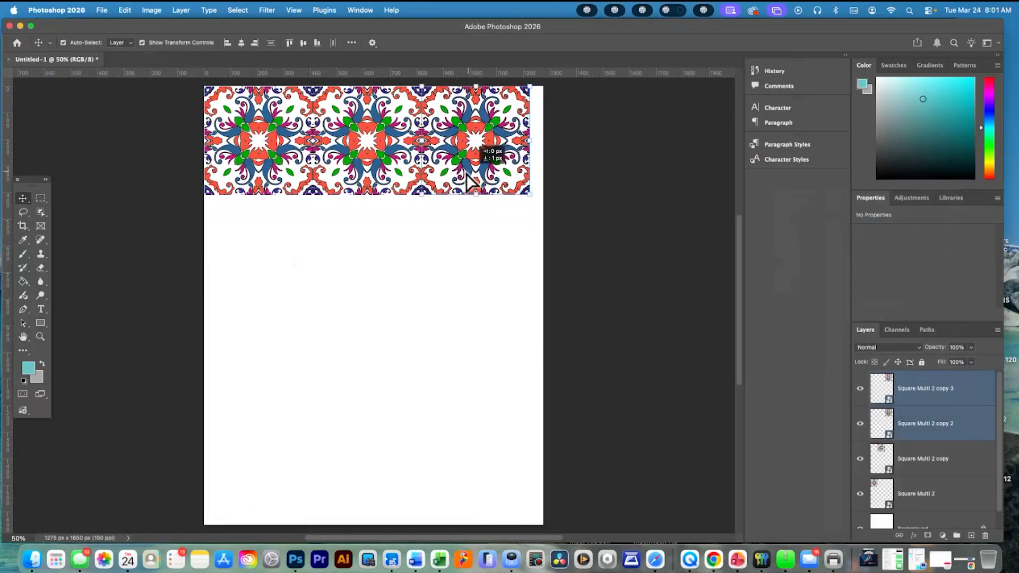
{"action": "mouse_move", "coordinate": [393, 186]}
{"action": "left_mouse_down"}
{"action": "mouse_move", "coordinate": [423, 185]}
{"action": "mouse_move", "coordinate": [387, 187]}
{"action": "left_mouse_up"}
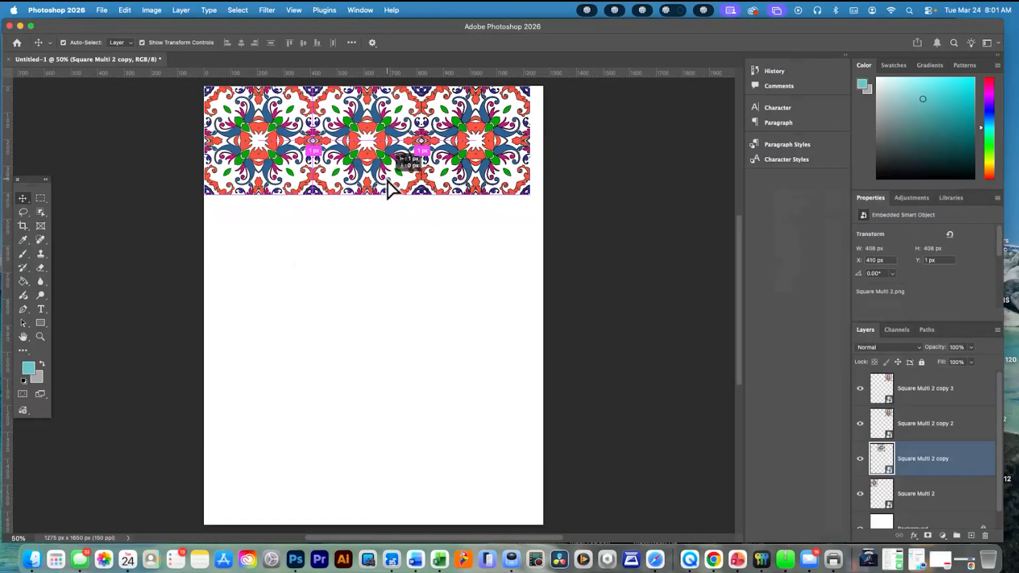
Move Square Multi 2 copy 3 to X 1227 px as the fourth tile, and scale all four tiles to about 78.12% to fit the canvas width
{"action": "left_click", "coordinate": [936, 395]}
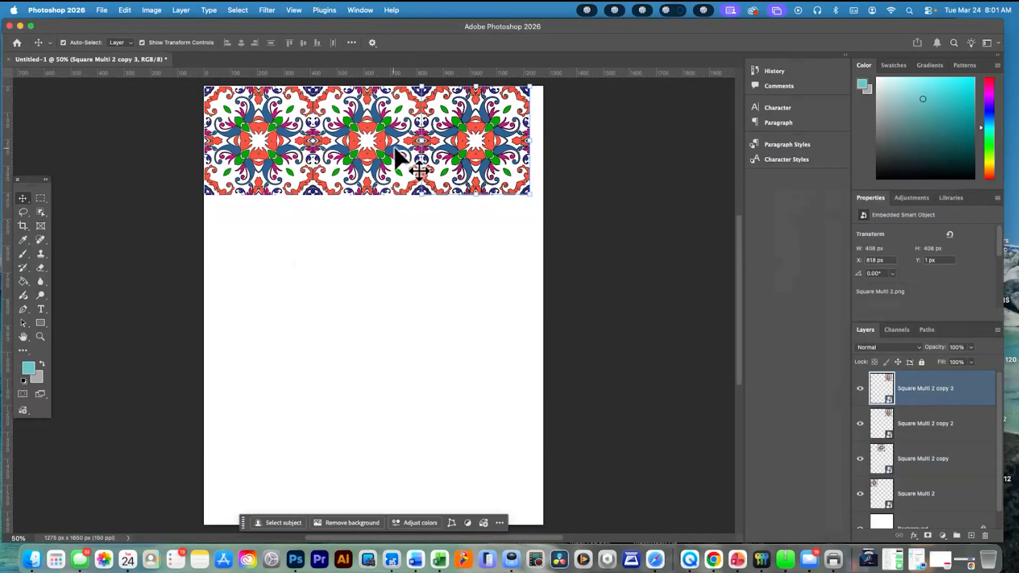
{"action": "left_click_drag", "start_coordinate": [469, 133], "coordinate": [576, 127]}
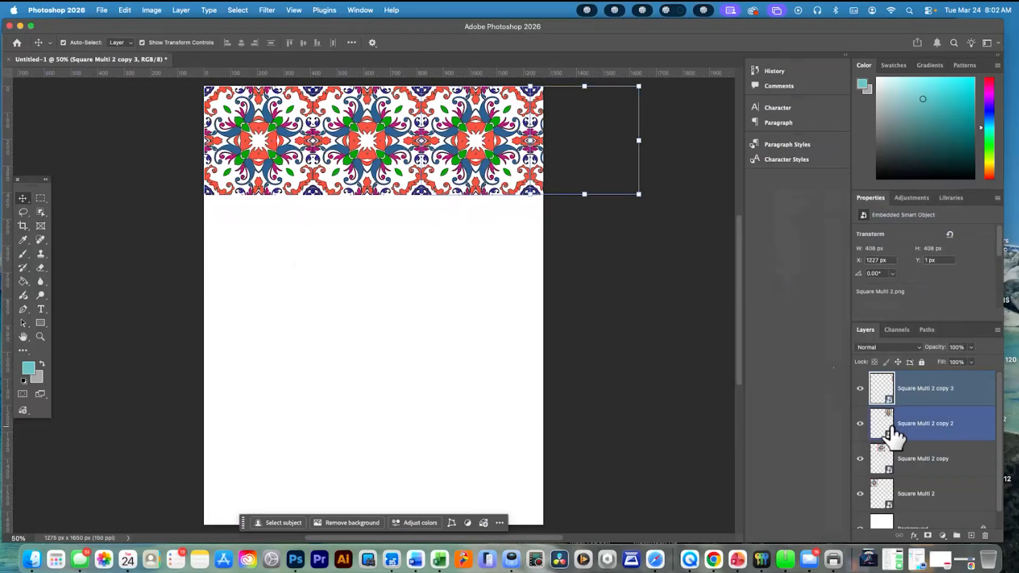
{"action": "left_click", "coordinate": [947, 501], "text": "shift"}
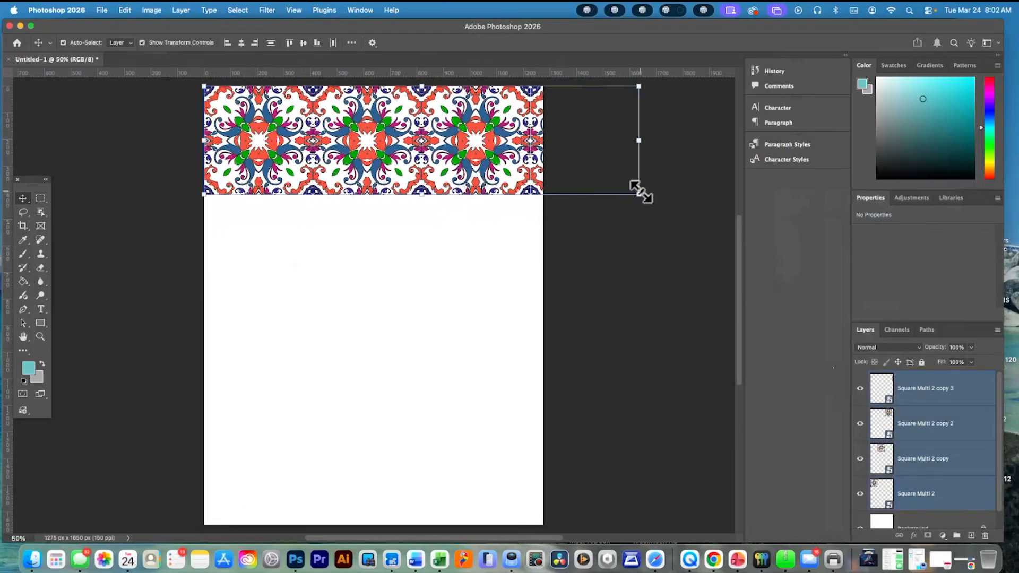
{"action": "left_click_drag", "start_coordinate": [641, 192], "coordinate": [546, 167]}
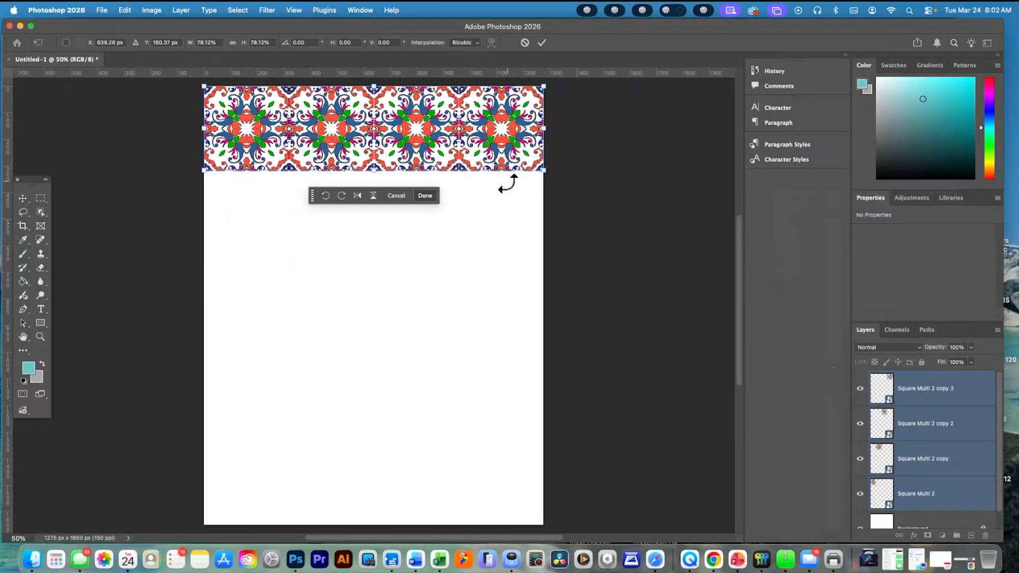
{"action": "left_click", "coordinate": [959, 401]}
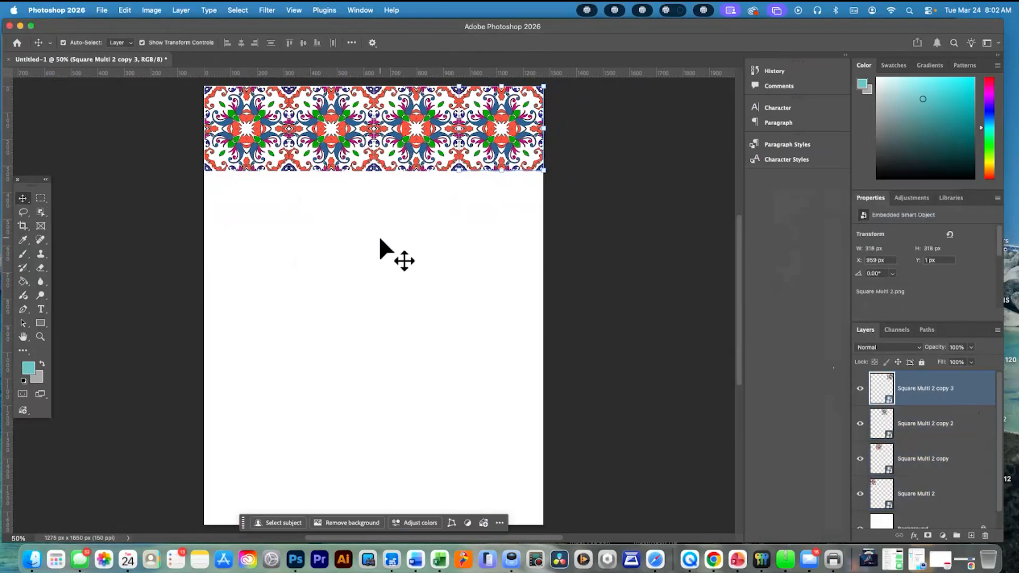
Nudge the second tile left against the first, and the third tile left to X 635 px, to close the gaps
{"action": "left_click", "coordinate": [352, 132]}
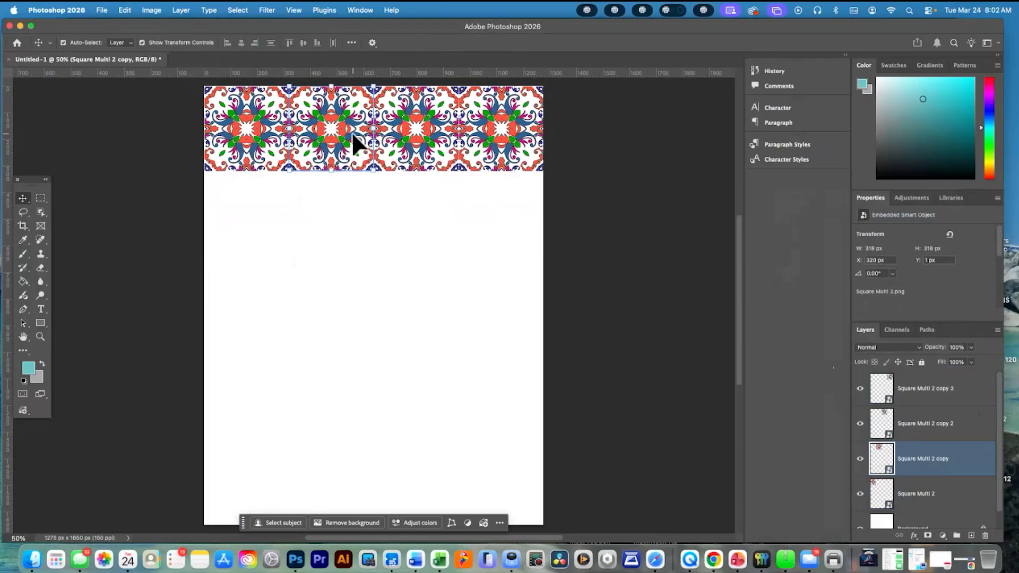
{"action": "key", "text": "Left"}
{"action": "left_click", "coordinate": [403, 141]}
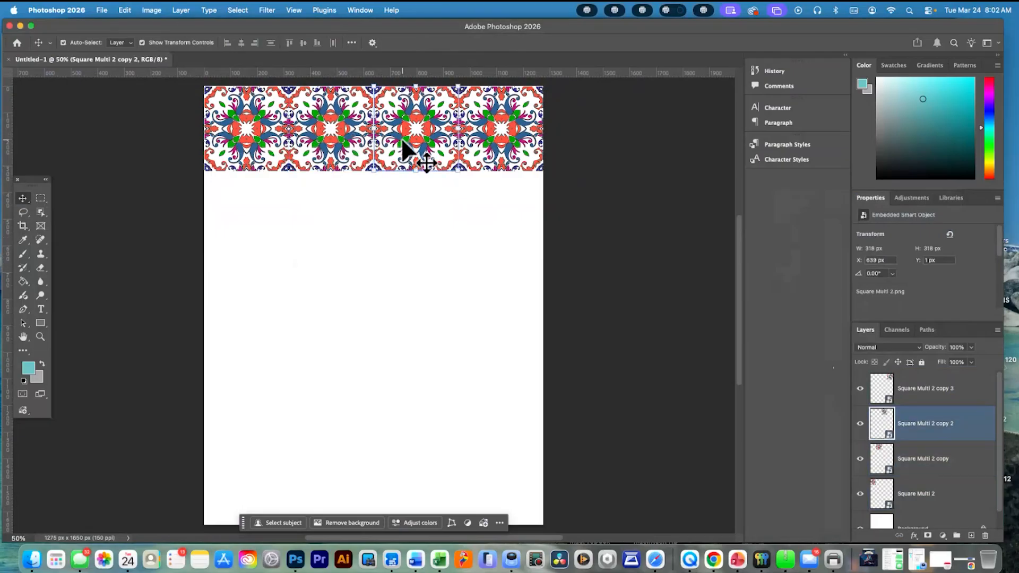
{"action": "key", "text": "Left"}
{"action": "key", "text": "Left"}
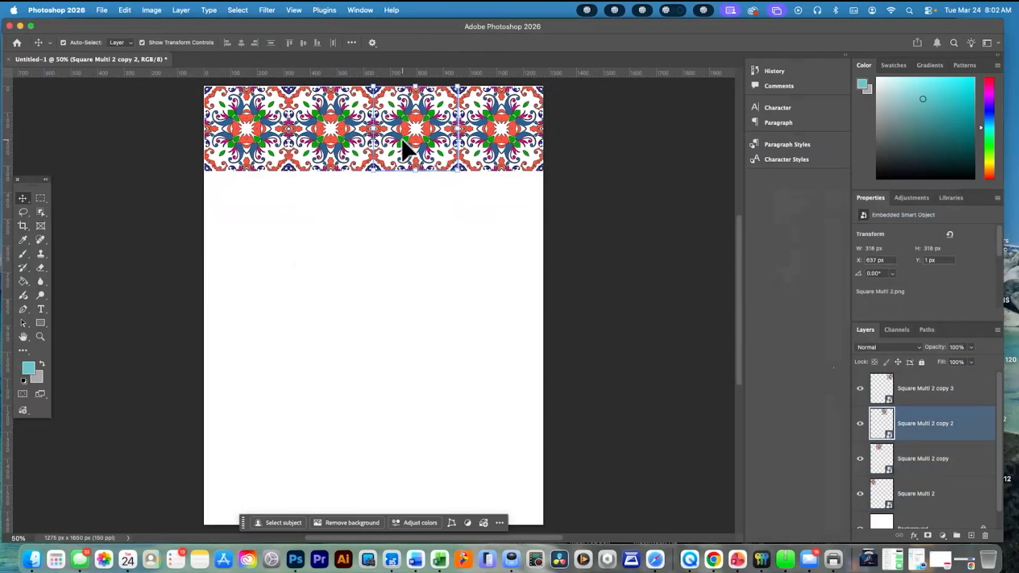
{"action": "left_click", "coordinate": [487, 150]}
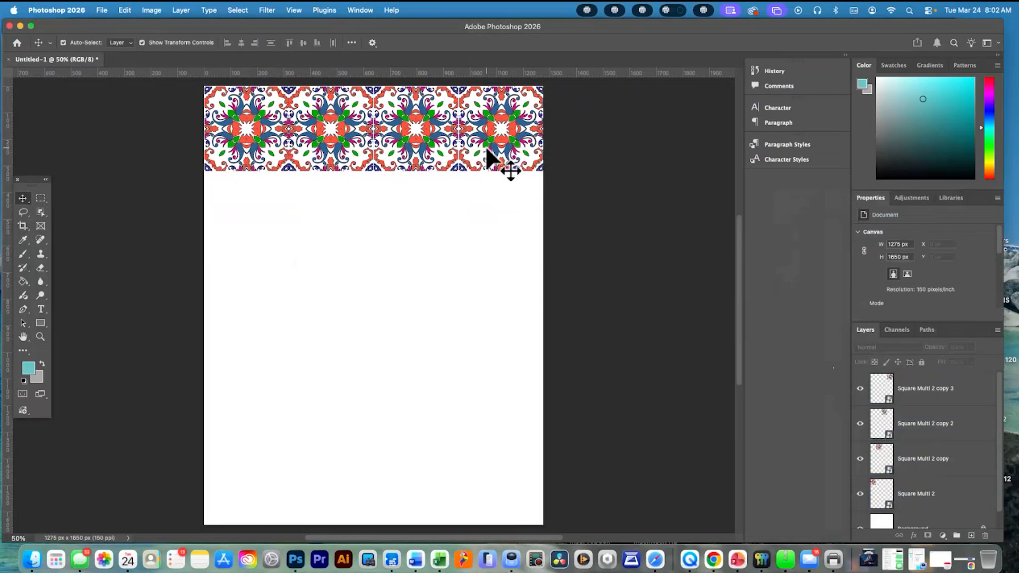
{"action": "left_click", "coordinate": [399, 154]}
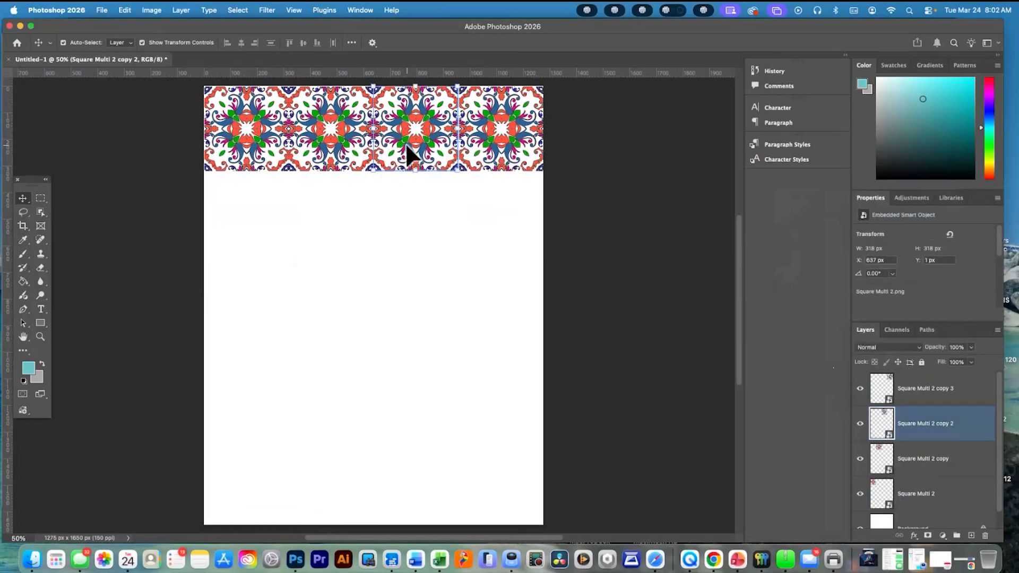
{"action": "key", "text": "Left"}
{"action": "key", "text": "Left"}
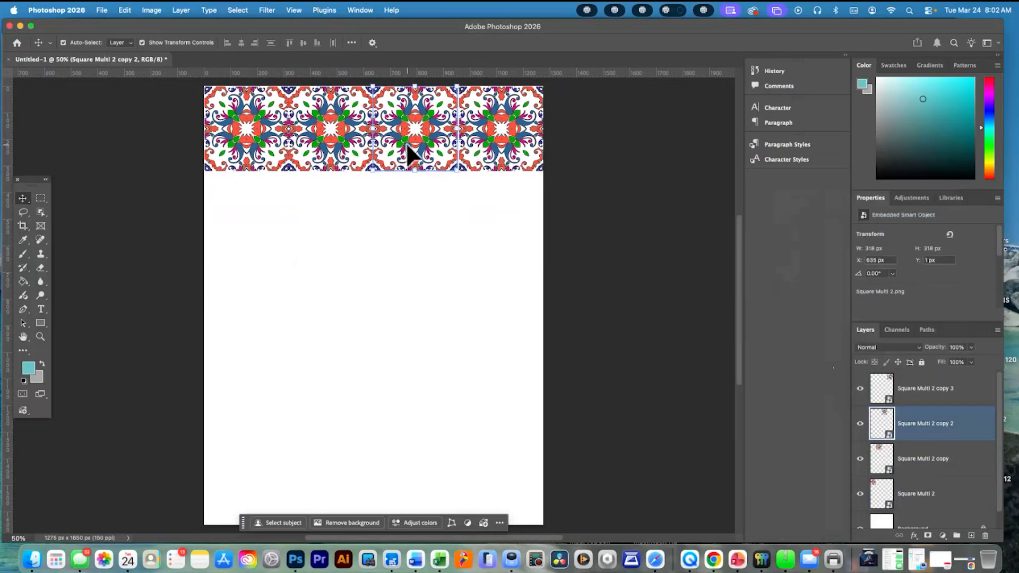
Nudge the fourth tile left to X 953 px to close its gap with the third tile
{"action": "left_click", "coordinate": [494, 162]}
{"action": "left_click", "coordinate": [488, 153]}
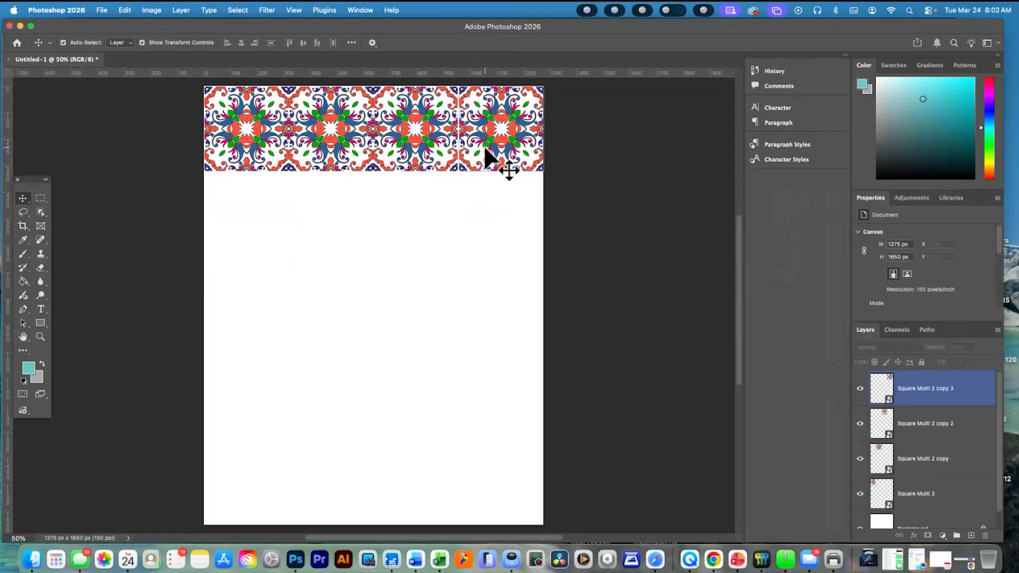
{"action": "key", "text": "Left"}
{"action": "key", "text": "Left"}
{"action": "key", "text": "Left"}
{"action": "key", "text": "Left"}
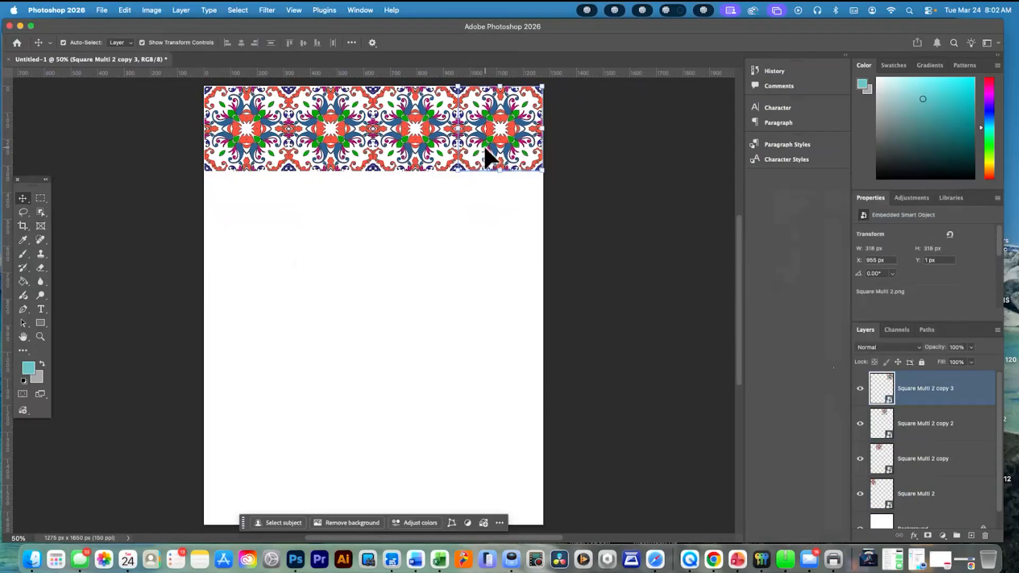
{"action": "left_click", "coordinate": [459, 207]}
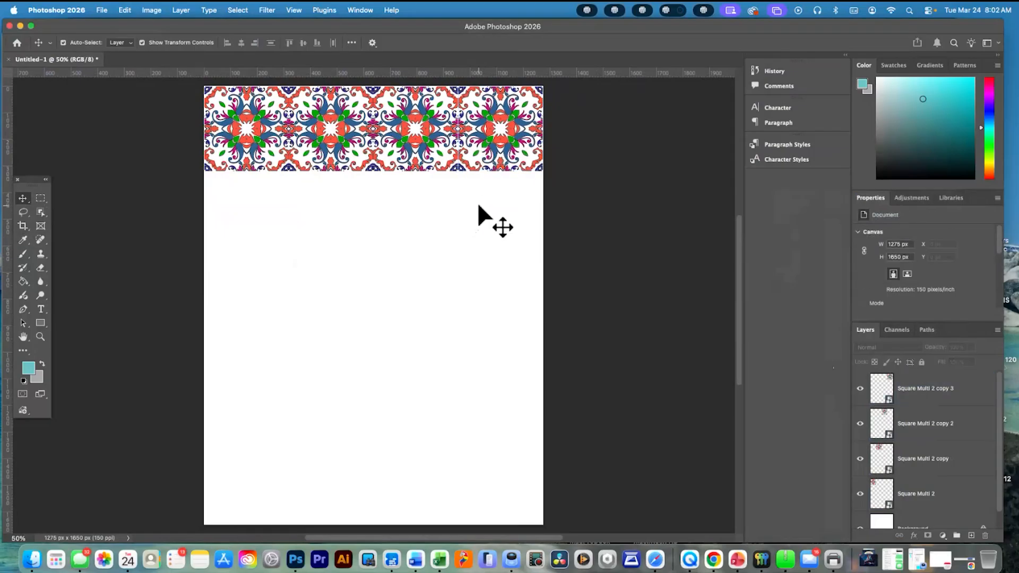
{"action": "scroll", "coordinate": [491, 136], "scroll_direction": "down", "scroll_amount": 1}
{"action": "left_click", "coordinate": [491, 133]}
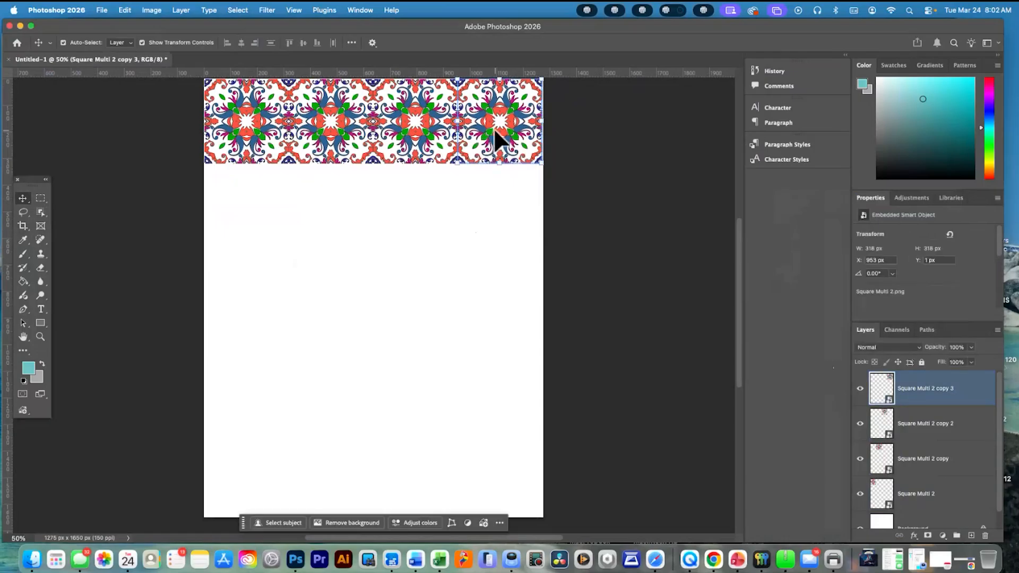
{"action": "scroll", "coordinate": [494, 130], "scroll_direction": "up", "scroll_amount": 3}
{"action": "left_click", "coordinate": [514, 230]}
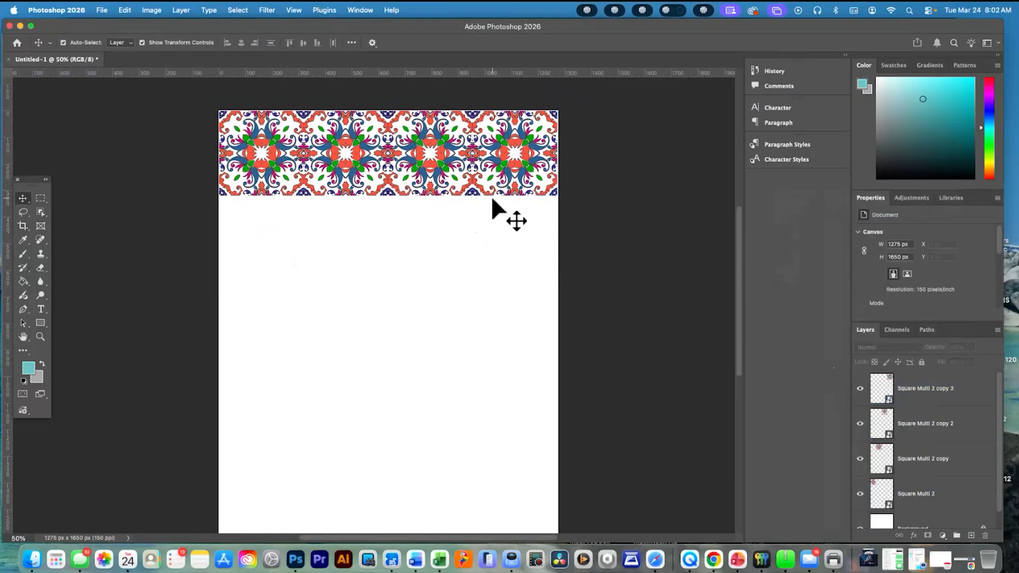
Select all four tile layers and scale the row to about 100.47% so it fills the full canvas width
{"action": "left_click", "coordinate": [936, 492]}
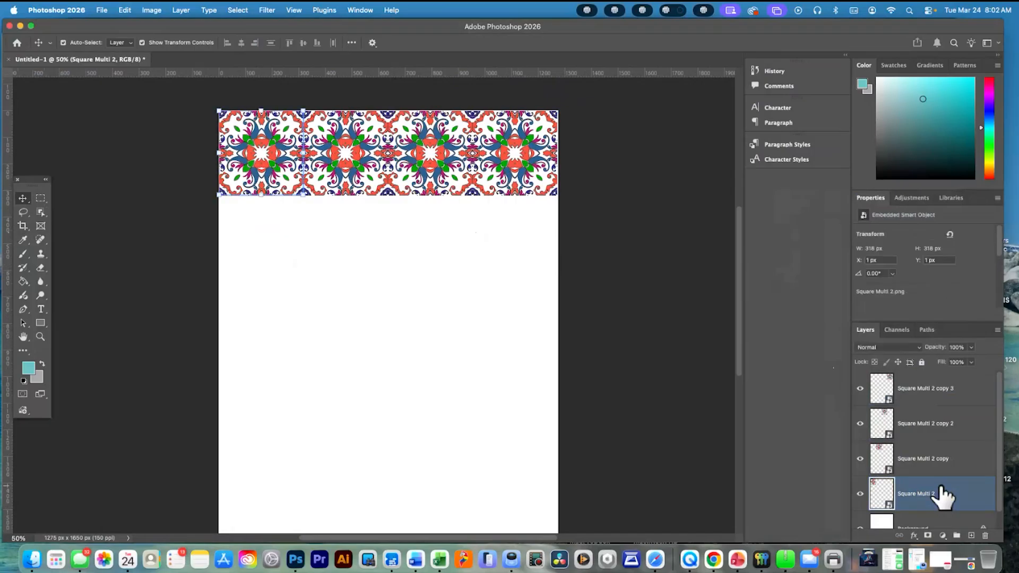
{"action": "left_click", "coordinate": [926, 398], "text": "super"}
{"action": "left_click", "coordinate": [925, 398], "text": "shift"}
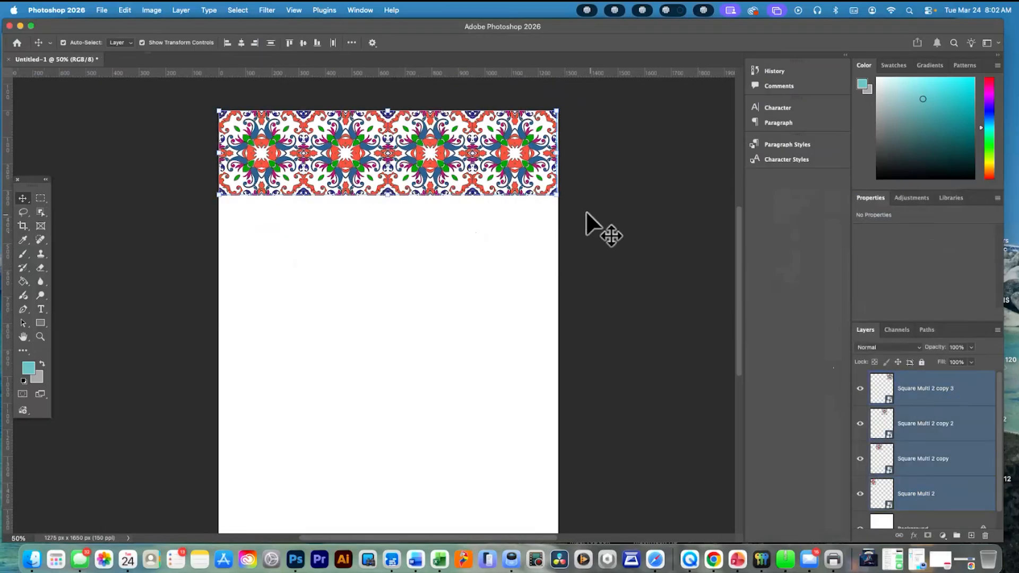
{"action": "left_click_drag", "start_coordinate": [561, 201], "coordinate": [563, 201]}
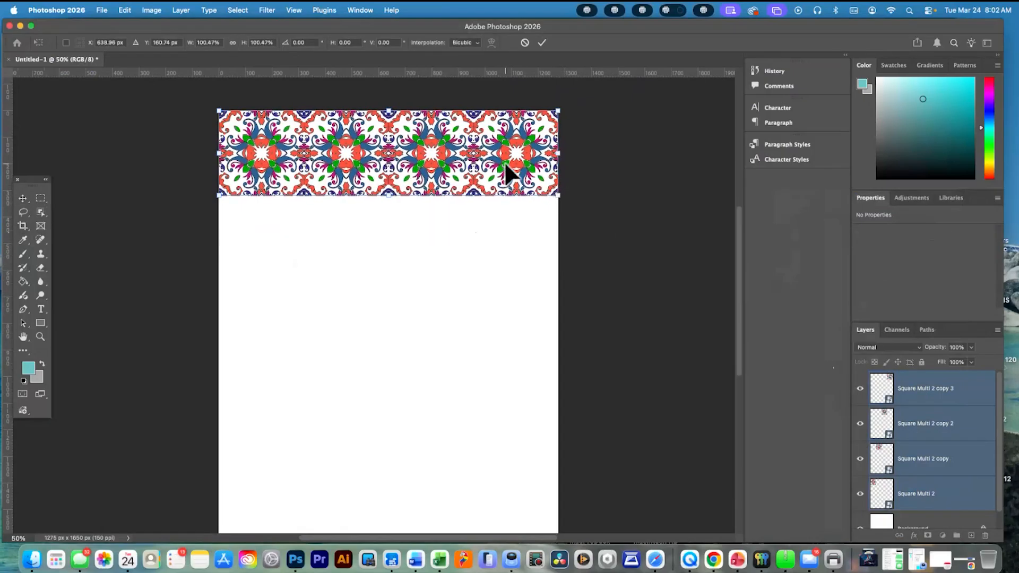
{"action": "key", "text": "Return"}
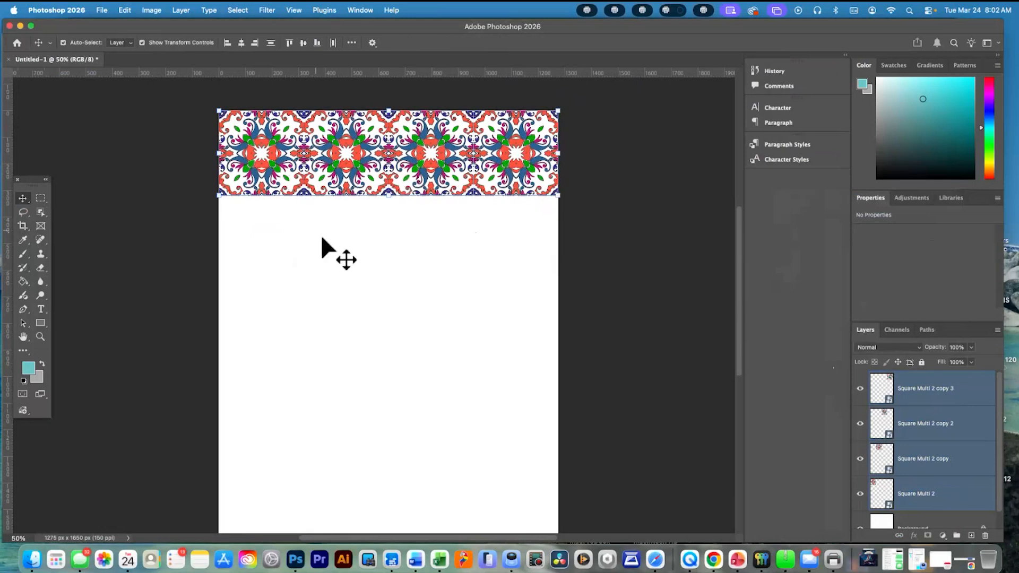
Group the four tile layers from Square Multi 2 through Square Multi 2 copy 3 under the default name Group 1
{"action": "key", "text": "super+1"}
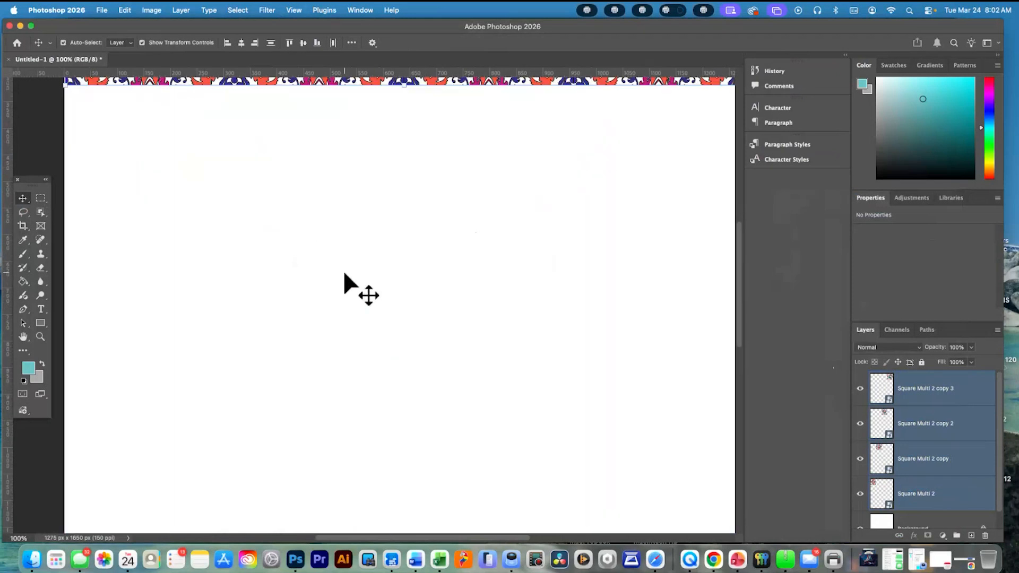
{"action": "scroll", "coordinate": [344, 274], "scroll_direction": "up", "scroll_amount": 5}
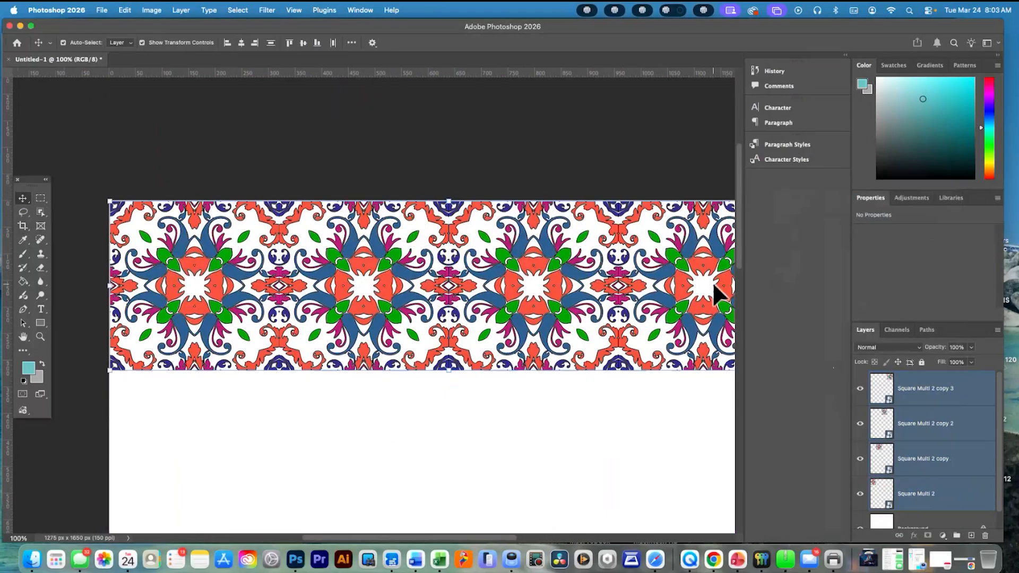
{"action": "scroll", "coordinate": [512, 291], "scroll_direction": "right", "scroll_amount": 5}
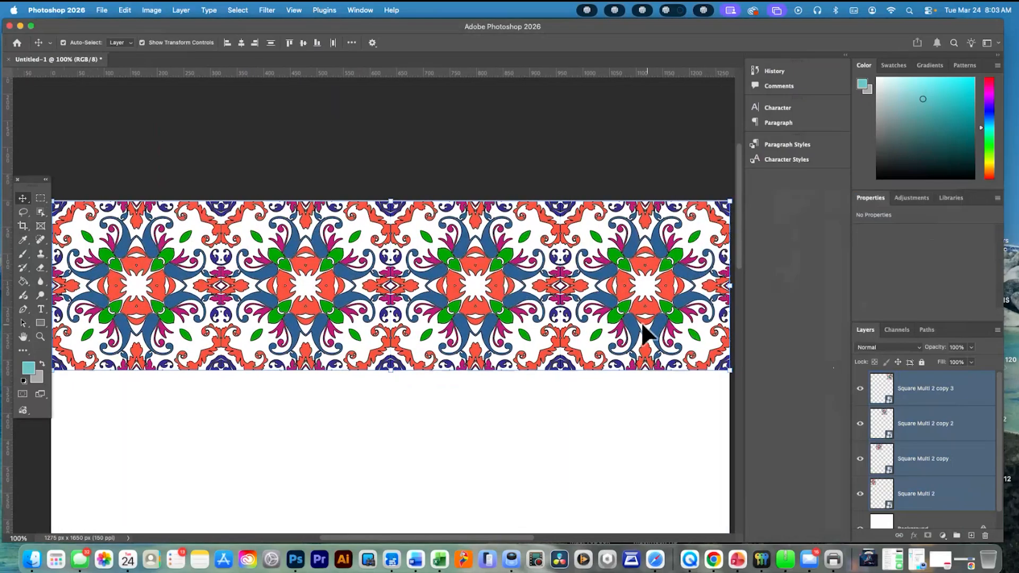
{"action": "scroll", "coordinate": [605, 316], "scroll_direction": "down", "scroll_amount": 3}
{"action": "scroll", "coordinate": [606, 316], "scroll_direction": "down", "scroll_amount": 2}
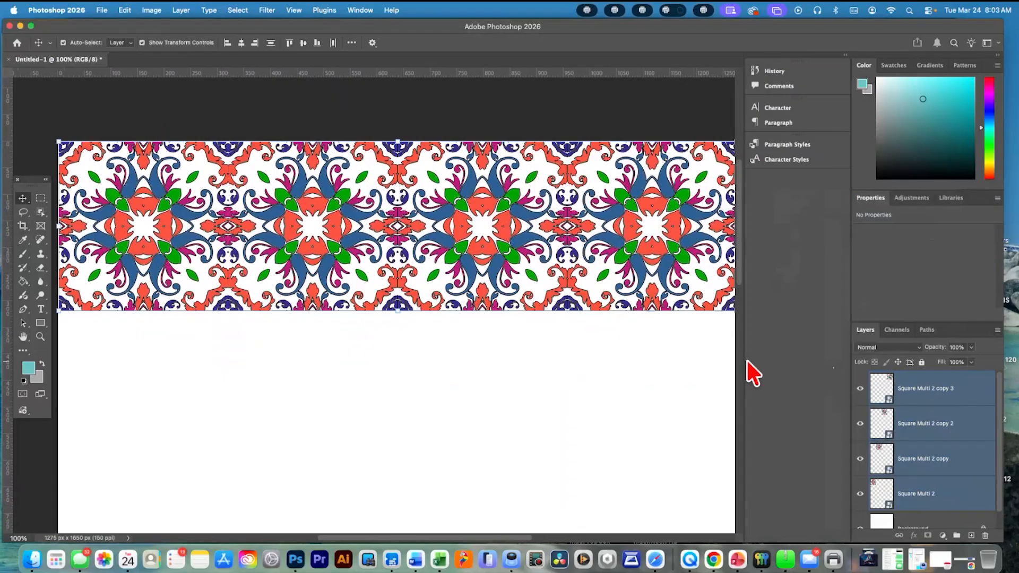
{"action": "left_click_drag", "start_coordinate": [740, 359], "coordinate": [795, 359]}
{"action": "scroll", "coordinate": [585, 357], "scroll_direction": "left", "scroll_amount": 2}
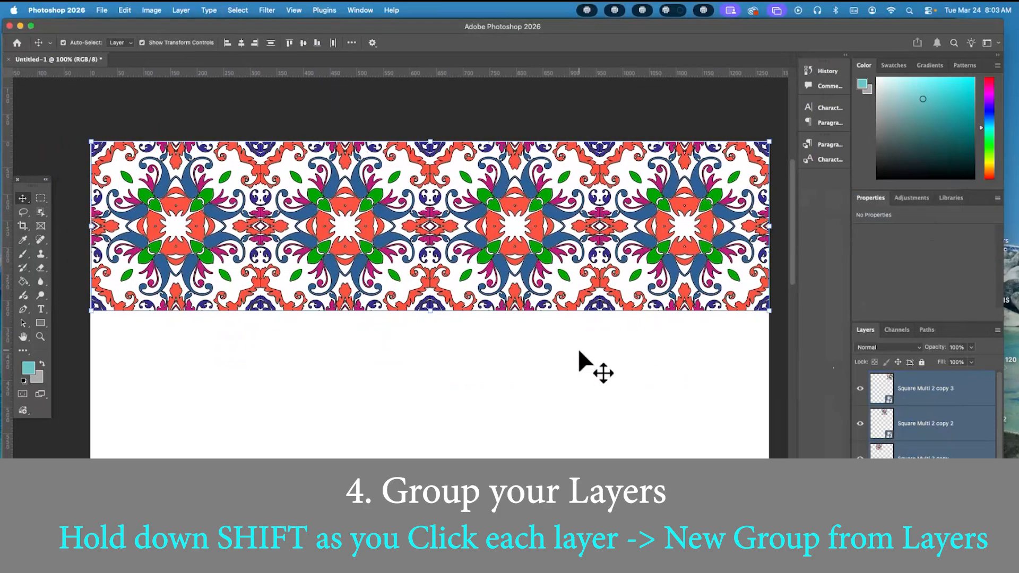
{"action": "left_click", "coordinate": [997, 331]}
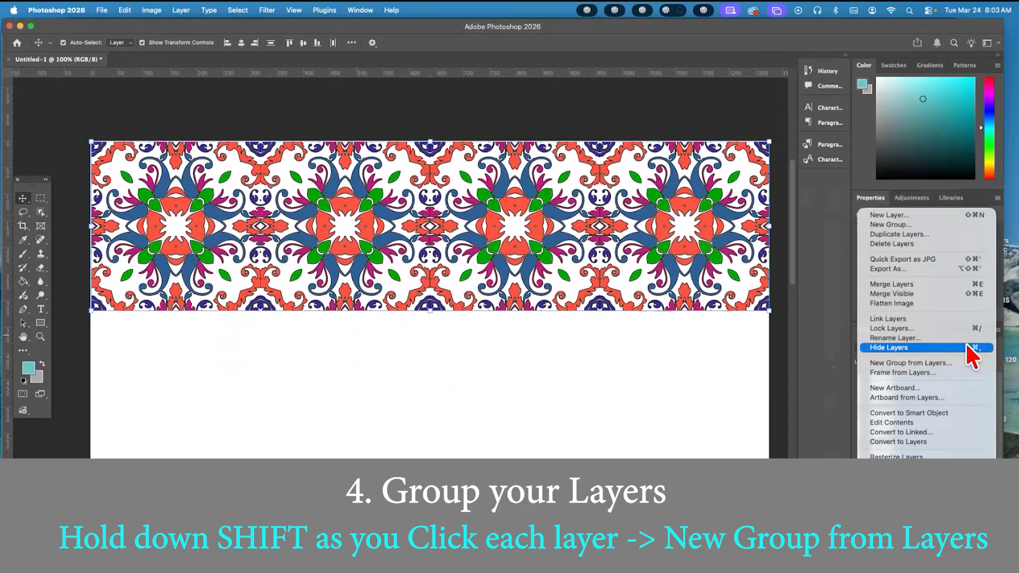
{"action": "left_click", "coordinate": [953, 362]}
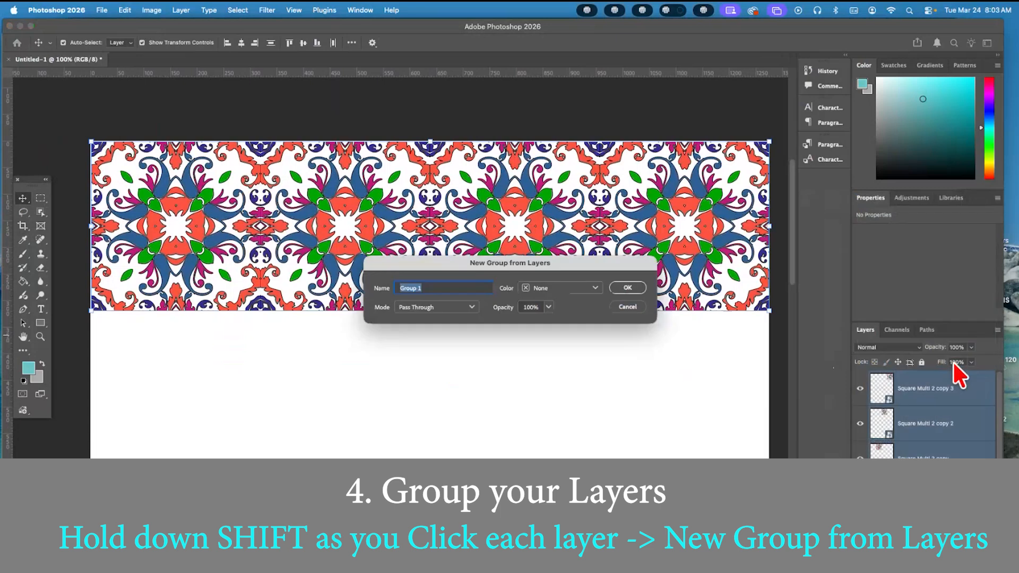
{"action": "left_click", "coordinate": [624, 288]}
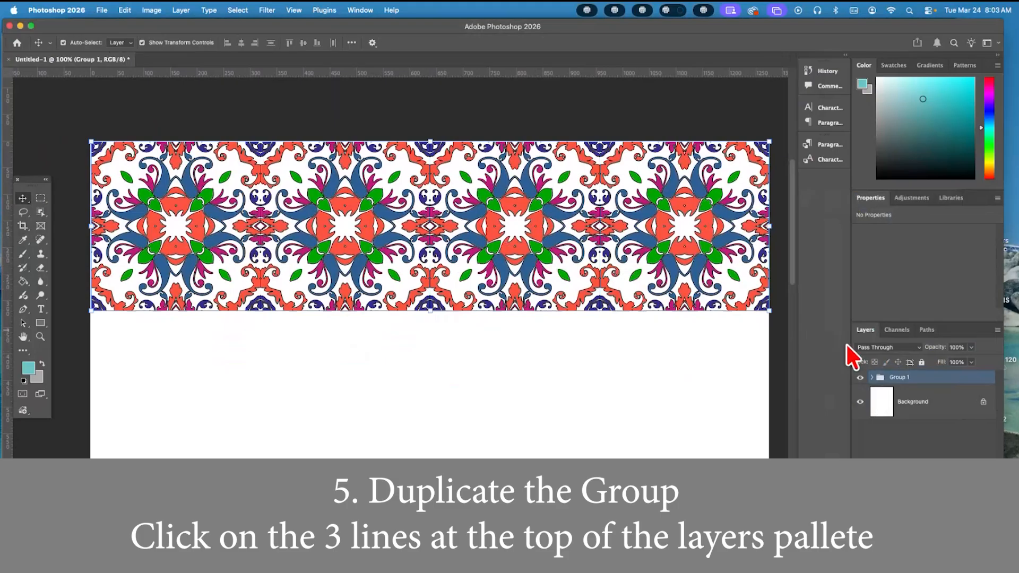
{"action": "right_click", "coordinate": [921, 390]}
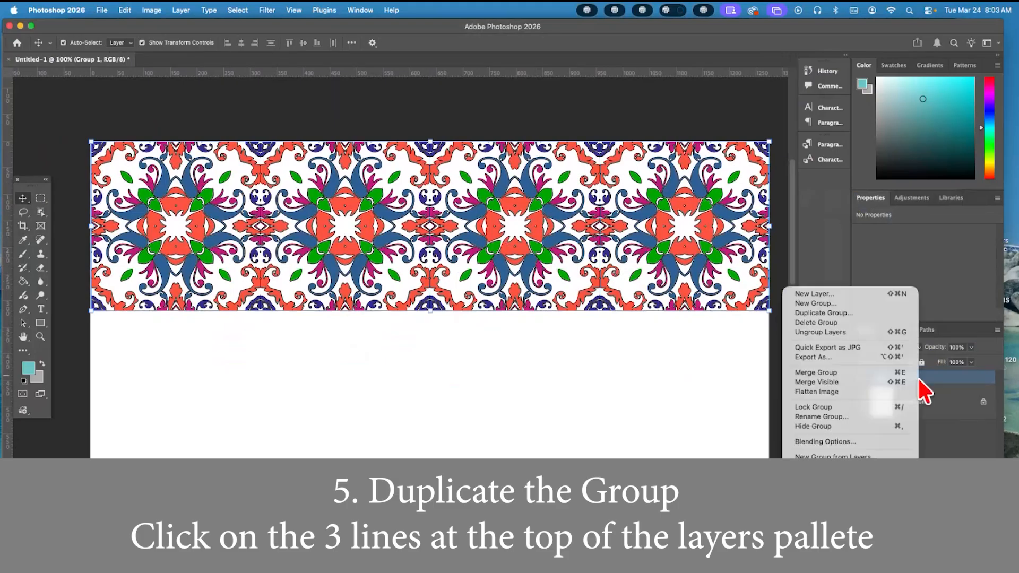
{"action": "left_click", "coordinate": [867, 311]}
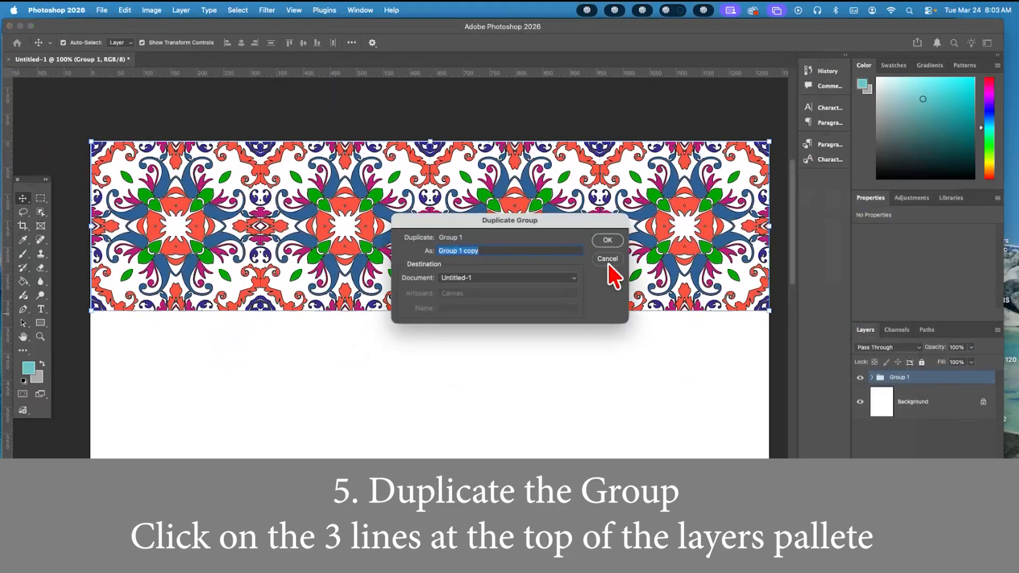
{"action": "left_click", "coordinate": [609, 264]}
{"action": "key", "text": "BackSpace"}
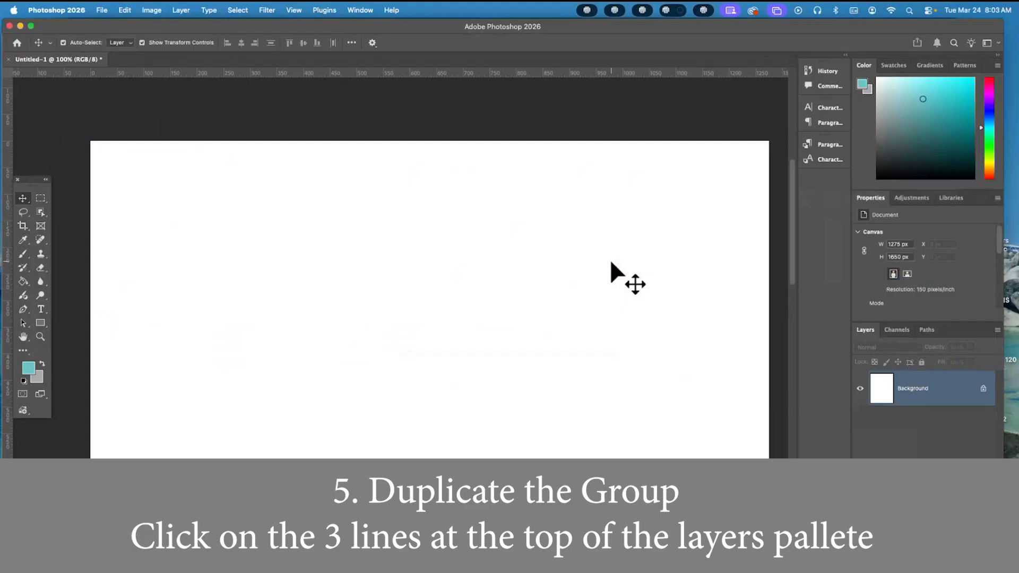
{"action": "key", "text": "super+z"}
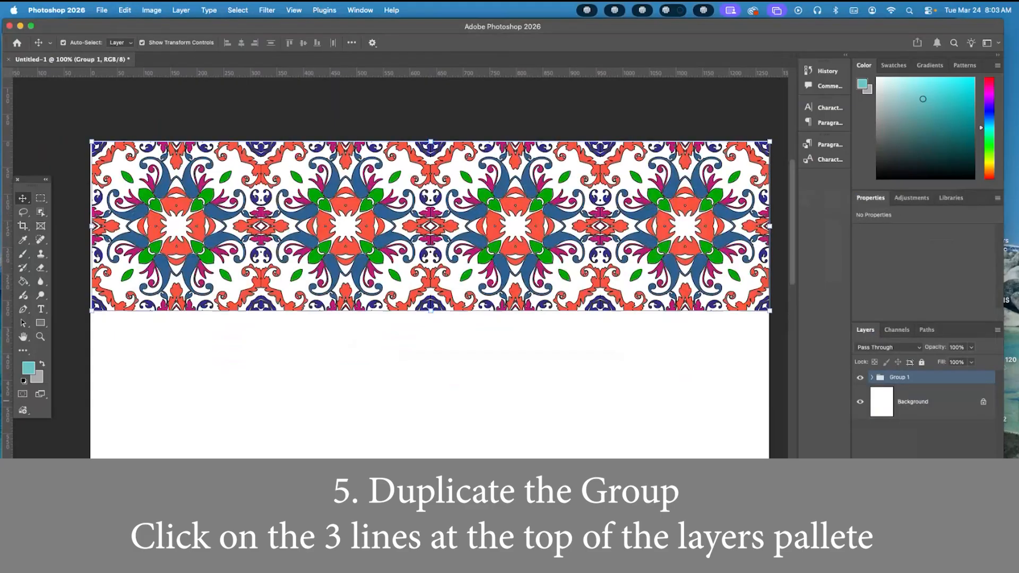
Duplicate Group 1 within the same document and name the copy Group 2
{"action": "left_click", "coordinate": [997, 330]}
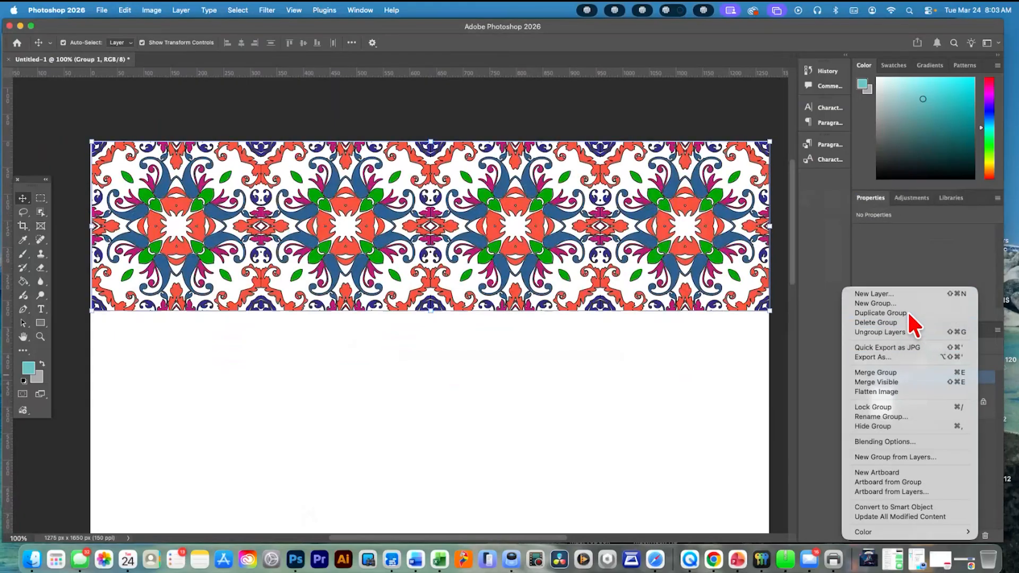
{"action": "left_click", "coordinate": [908, 311]}
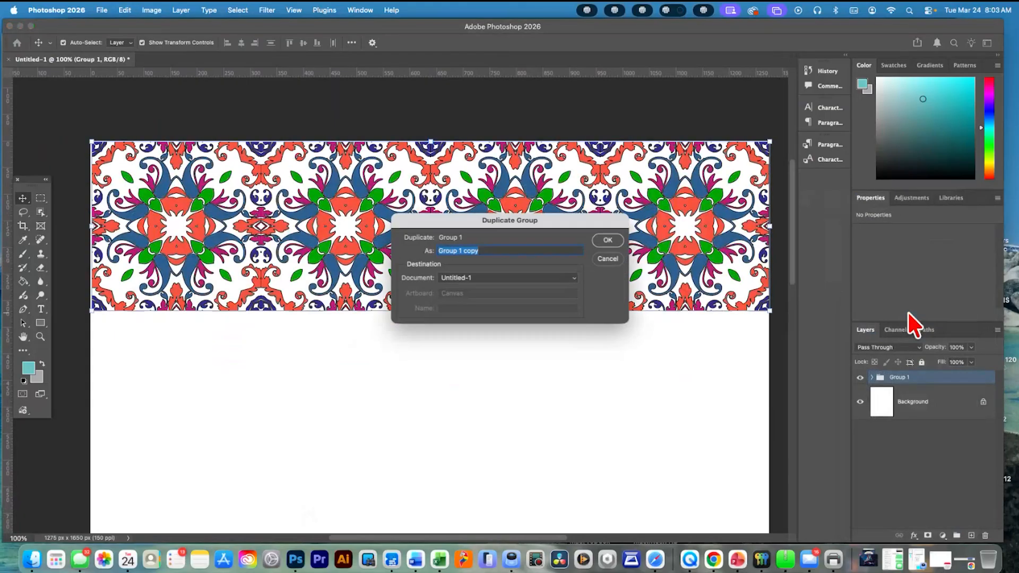
{"action": "left_click", "coordinate": [485, 250]}
{"action": "key", "text": "Return"}
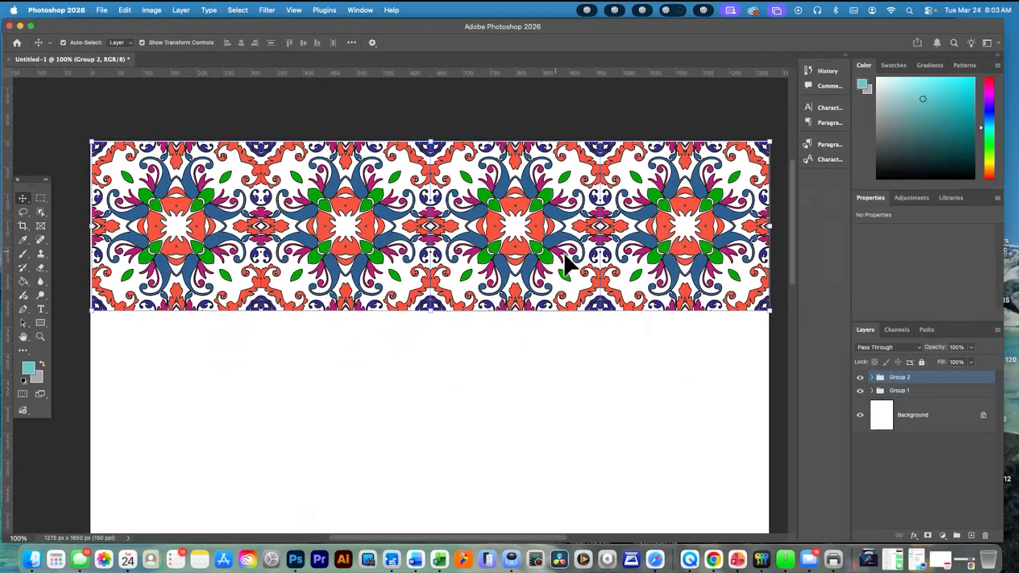
Move Group 2 out of Group 1 and place it directly below Group 1 in the layer stack
{"action": "key", "text": "Delete"}
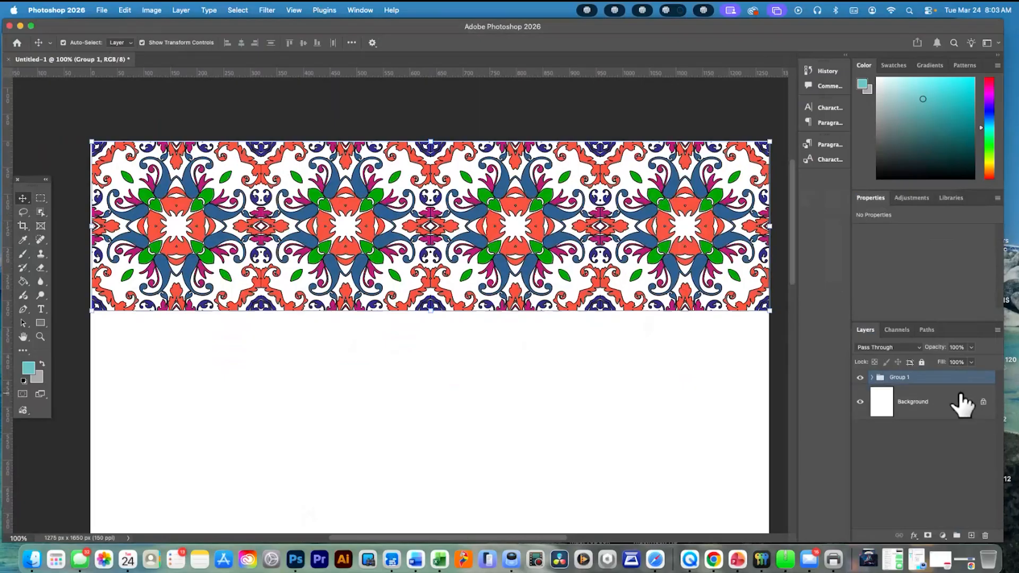
{"action": "left_click", "coordinate": [872, 377]}
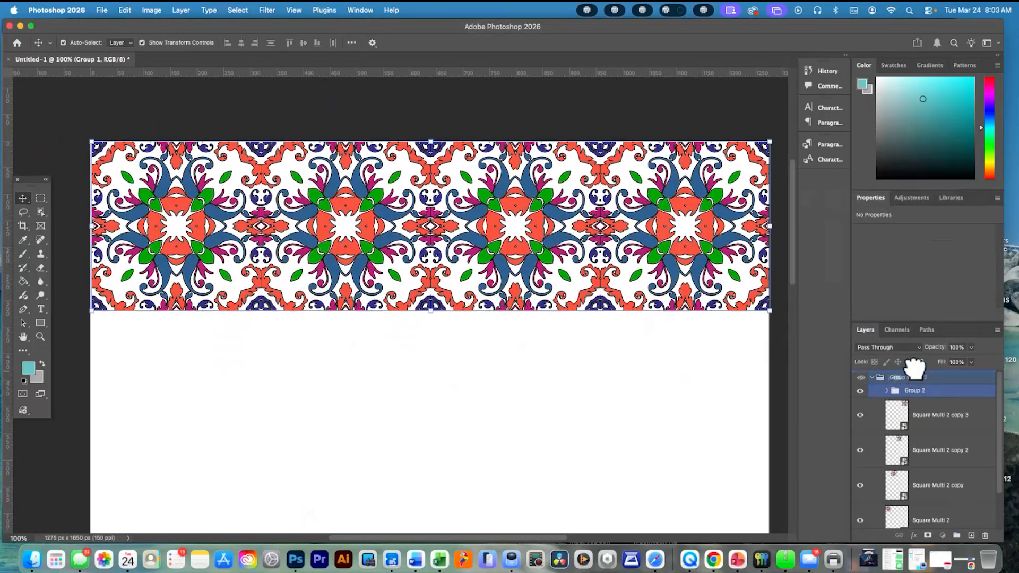
{"action": "left_click_drag", "start_coordinate": [915, 367], "coordinate": [924, 401]}
{"action": "left_click", "coordinate": [872, 391]}
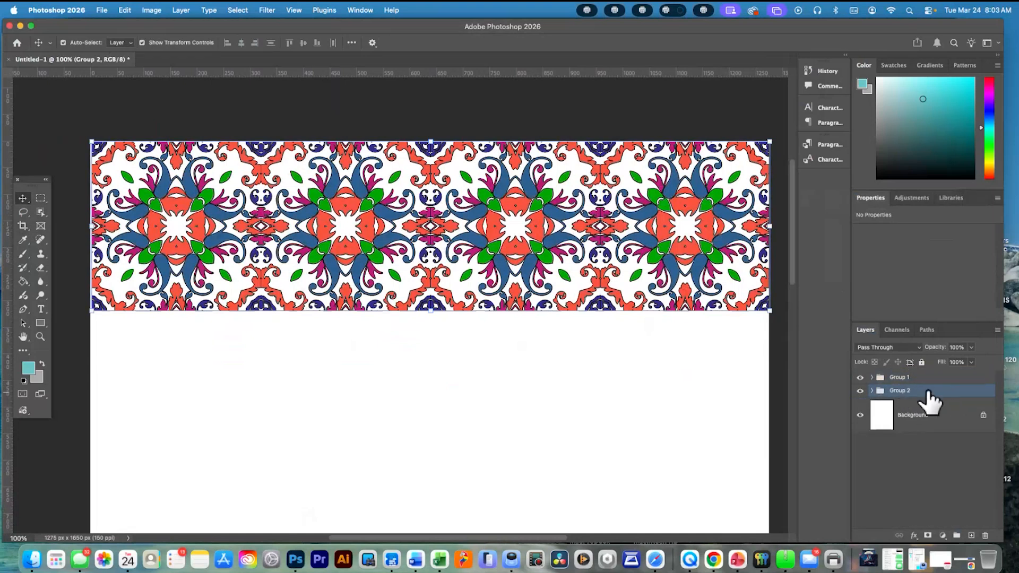
Expand Group 2 and try to move its four tile layers down beneath the first row
{"action": "left_click", "coordinate": [871, 391]}
{"action": "left_click", "coordinate": [916, 415]}
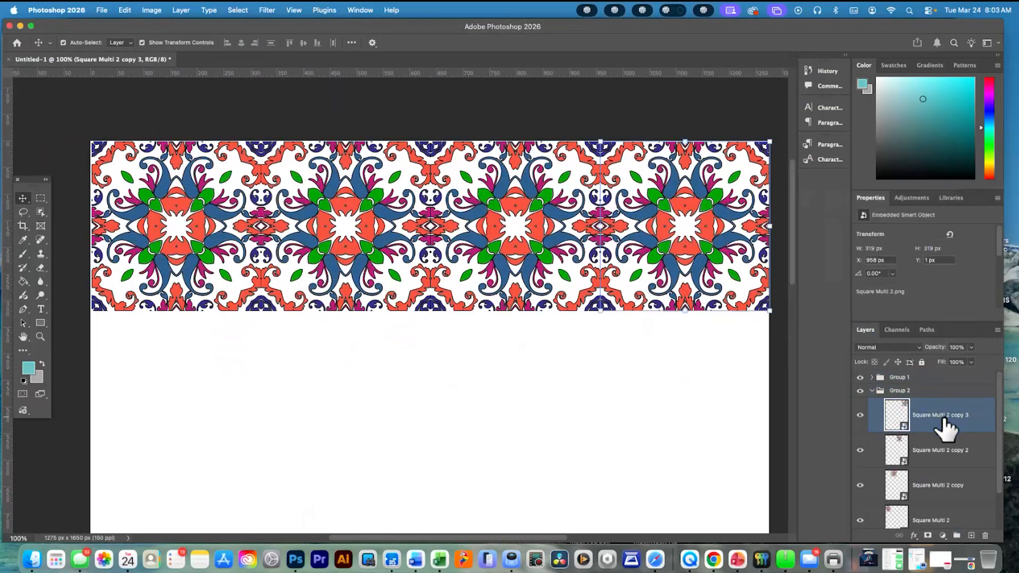
{"action": "scroll", "coordinate": [952, 467], "scroll_direction": "down", "scroll_amount": 3}
{"action": "left_click", "coordinate": [958, 474], "text": "shift"}
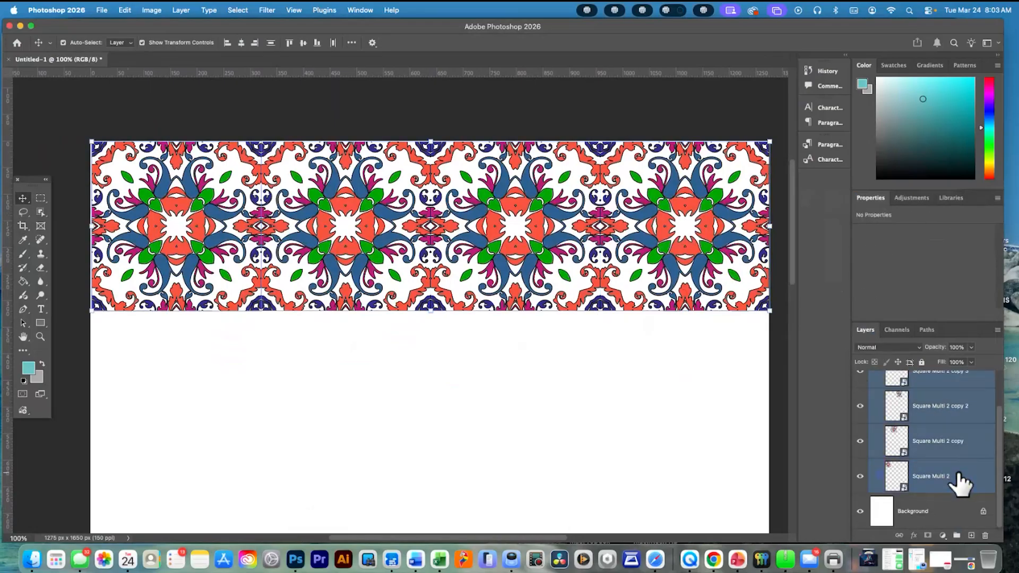
{"action": "left_click_drag", "start_coordinate": [681, 265], "coordinate": [684, 270]}
{"action": "scroll", "coordinate": [980, 496], "scroll_direction": "up", "scroll_amount": 1}
{"action": "scroll", "coordinate": [979, 487], "scroll_direction": "down", "scroll_amount": 3}
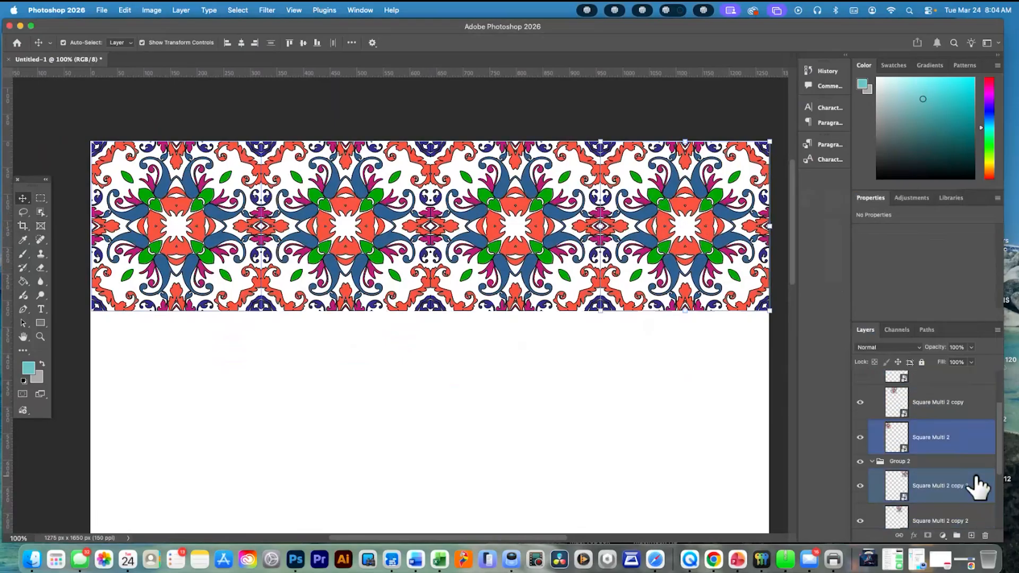
{"action": "left_click", "coordinate": [964, 457]}
{"action": "scroll", "coordinate": [959, 484], "scroll_direction": "down", "scroll_amount": 2}
{"action": "scroll", "coordinate": [961, 496], "scroll_direction": "down", "scroll_amount": 1}
{"action": "left_click", "coordinate": [955, 480], "text": "shift"}
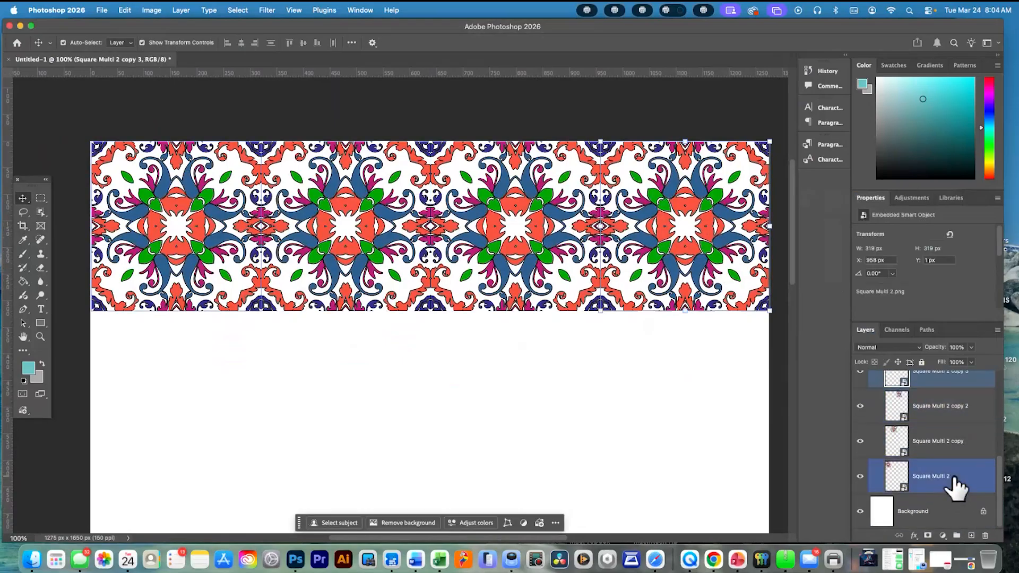
{"action": "left_click_drag", "start_coordinate": [668, 289], "coordinate": [666, 303]}
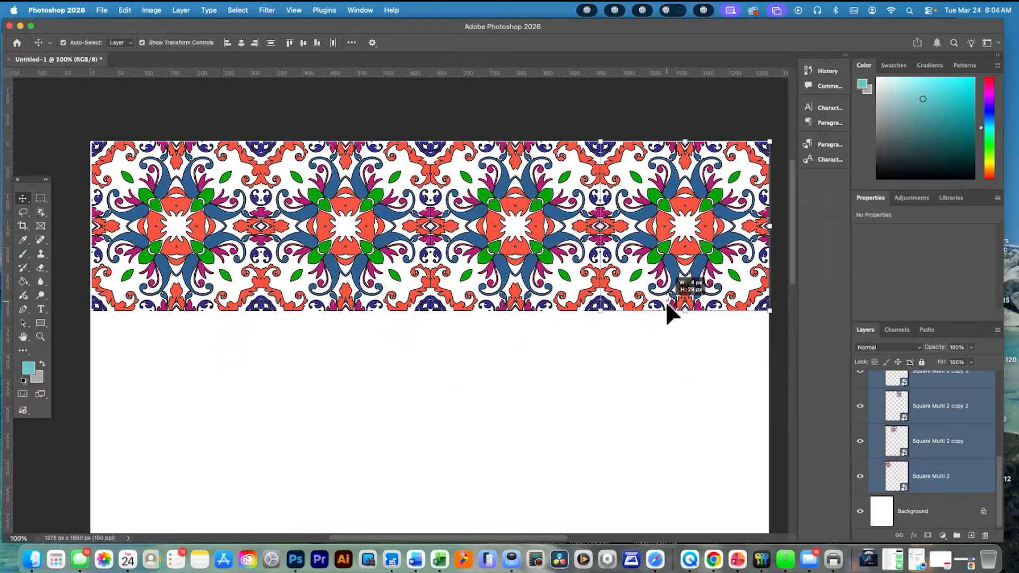
{"action": "left_click_drag", "start_coordinate": [668, 339], "coordinate": [669, 340]}
Hide Group 1 so only the duplicate row can be picked on the canvas
{"action": "scroll", "coordinate": [881, 412], "scroll_direction": "up", "scroll_amount": 3}
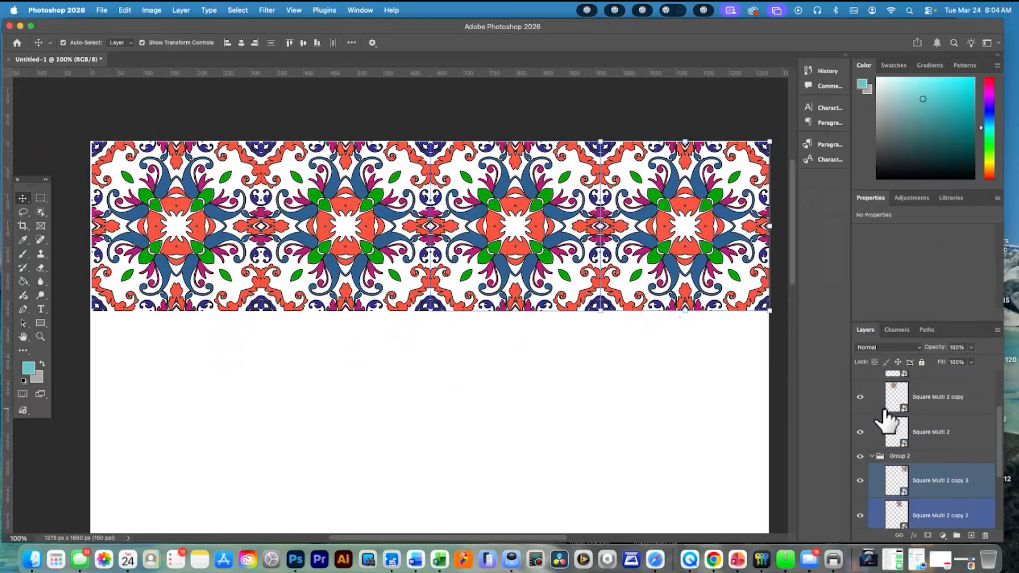
{"action": "scroll", "coordinate": [877, 413], "scroll_direction": "up", "scroll_amount": 3}
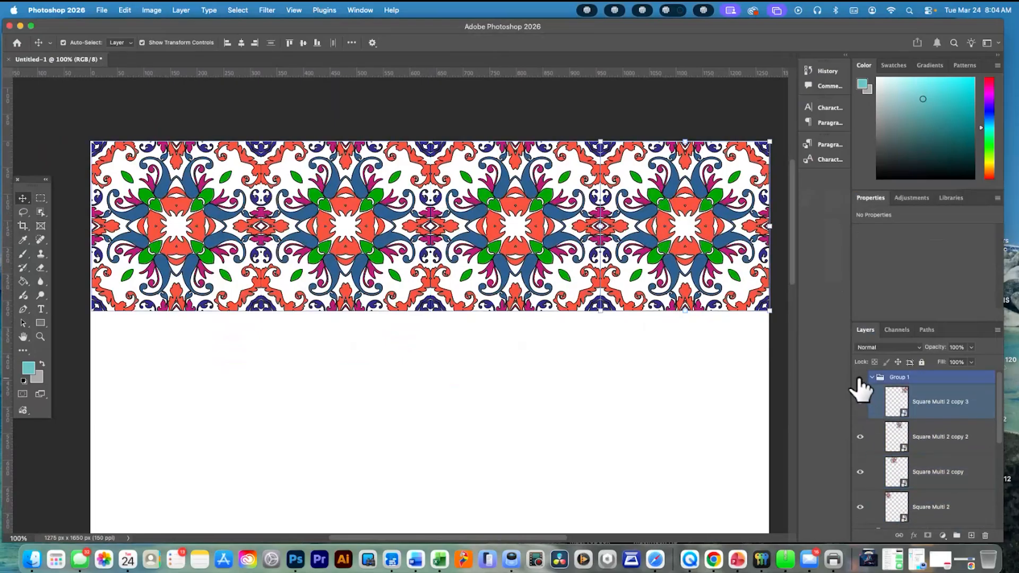
{"action": "scroll", "coordinate": [939, 455], "scroll_direction": "down", "scroll_amount": 3}
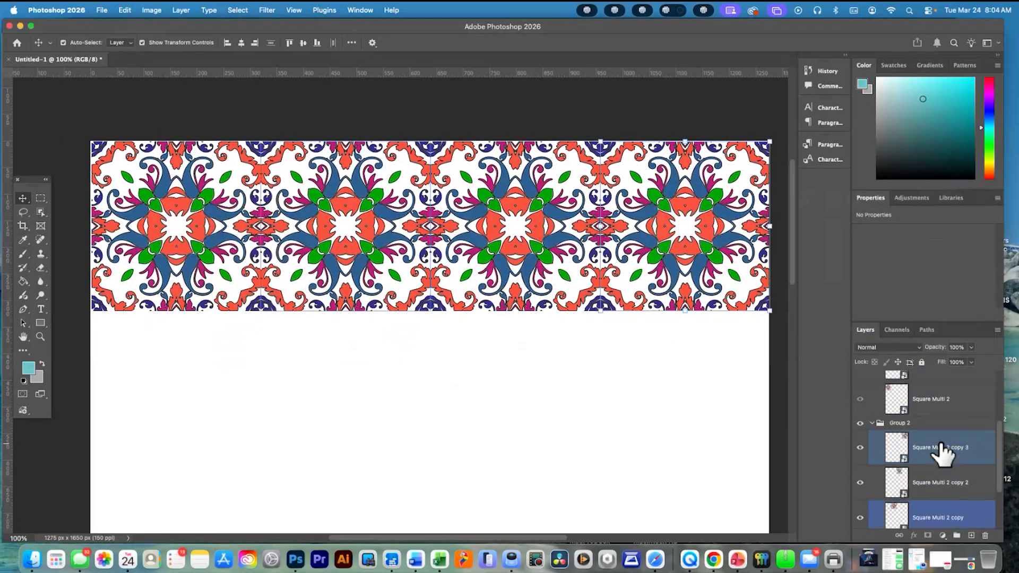
Select all four tile layers in Group 2 and move them straight down to form the second pattern row, slightly overlapping the first row's lower edge
{"action": "left_click_drag", "start_coordinate": [726, 276], "coordinate": [728, 322]}
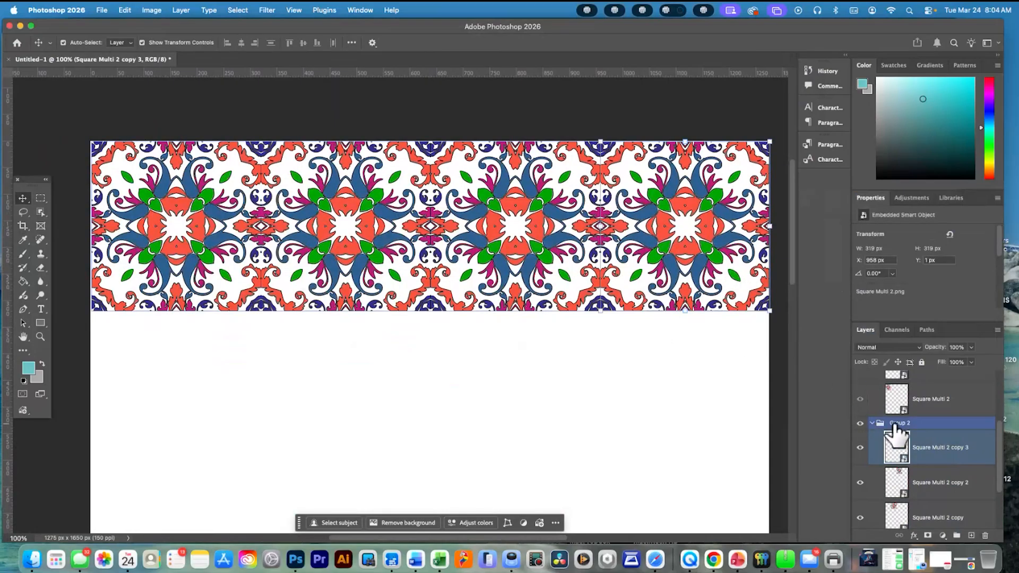
{"action": "scroll", "coordinate": [959, 483], "scroll_direction": "down", "scroll_amount": 3}
{"action": "left_click", "coordinate": [959, 483], "text": "shift"}
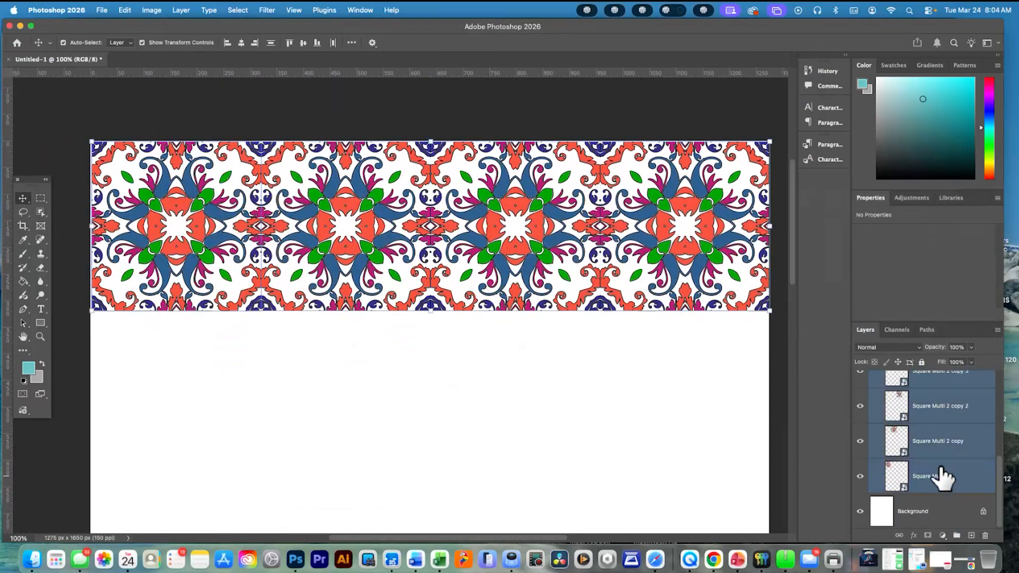
{"action": "scroll", "coordinate": [913, 462], "scroll_direction": "up", "scroll_amount": 2}
{"action": "left_click_drag", "start_coordinate": [683, 253], "coordinate": [687, 419]}
Show Group 1 again and collapse its layer list
{"action": "scroll", "coordinate": [879, 414], "scroll_direction": "up", "scroll_amount": 5}
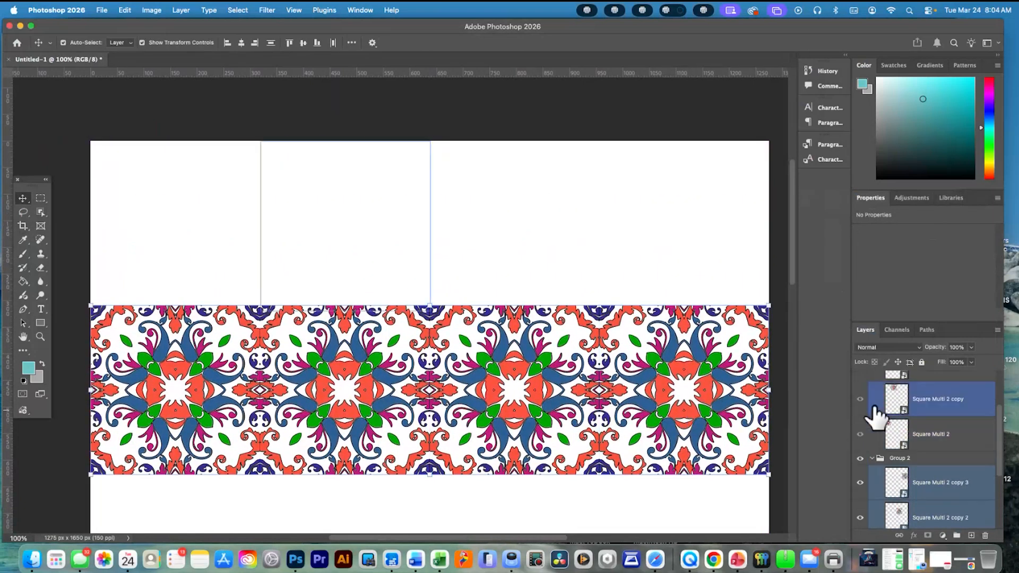
{"action": "left_click", "coordinate": [860, 377]}
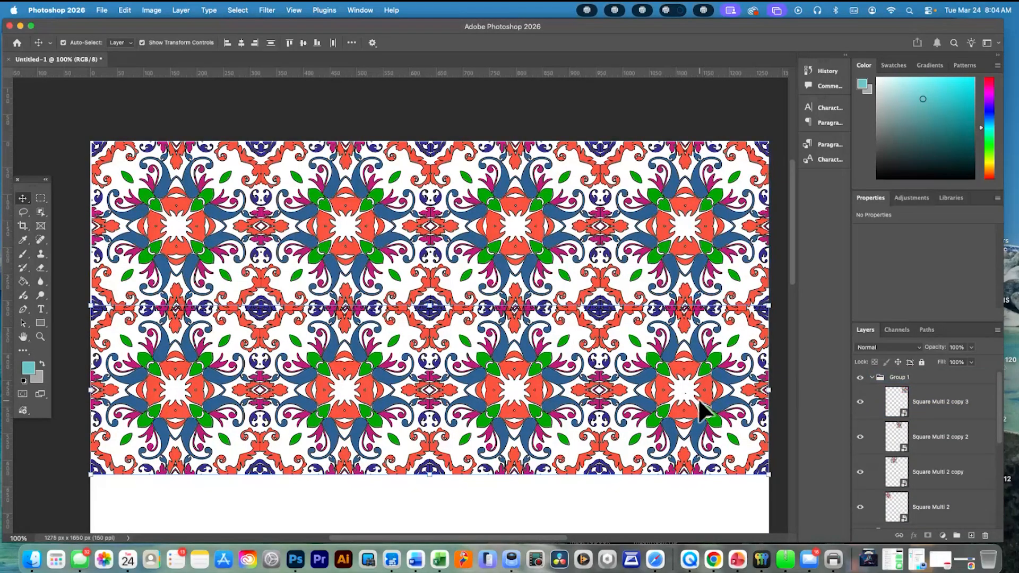
{"action": "left_click", "coordinate": [872, 377]}
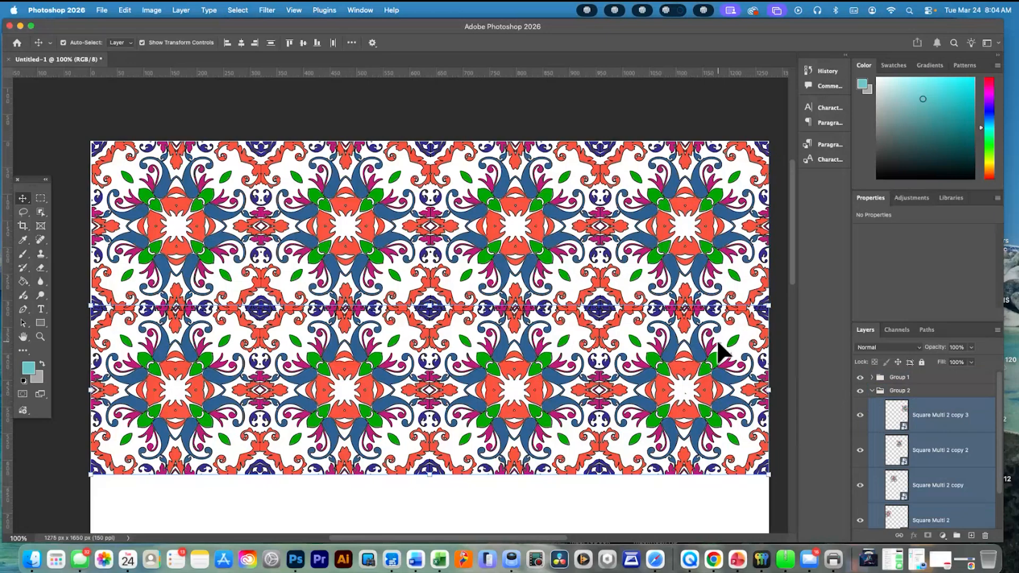
Nudge the four Group 2 tile layers down until the second row meets the first row's lower edge without overlapping
{"action": "key", "text": "Down"}
{"action": "key", "text": "Down"}
{"action": "key", "text": "Down"}
{"action": "key", "text": "Down"}
{"action": "key", "text": "Down"}
{"action": "key", "text": "Down"}
{"action": "key", "text": "Down"}
{"action": "key", "text": "Down"}
{"action": "key", "text": "Down"}
{"action": "key", "text": "Down"}
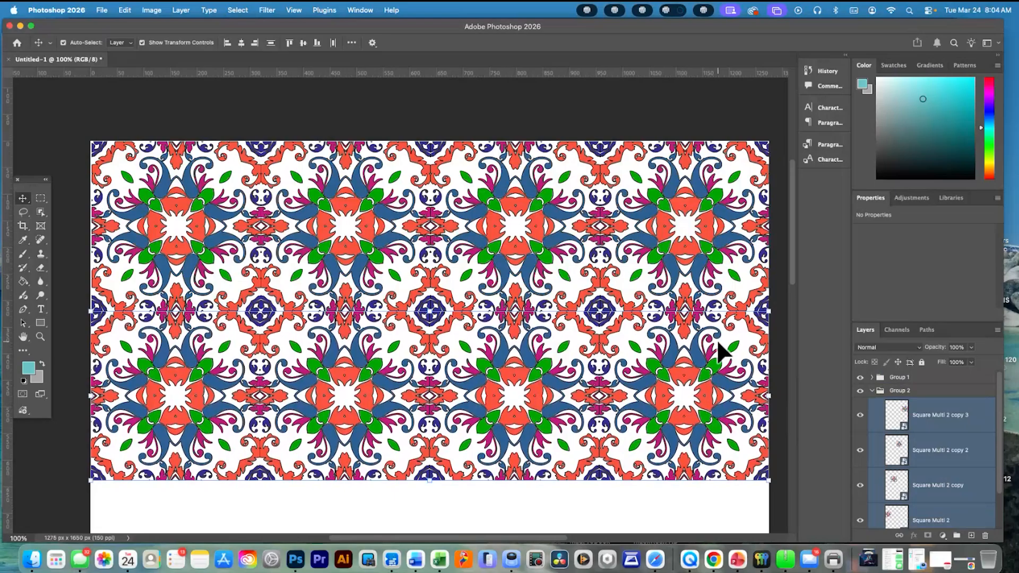
{"action": "scroll", "coordinate": [720, 351], "scroll_direction": "left", "scroll_amount": 2}
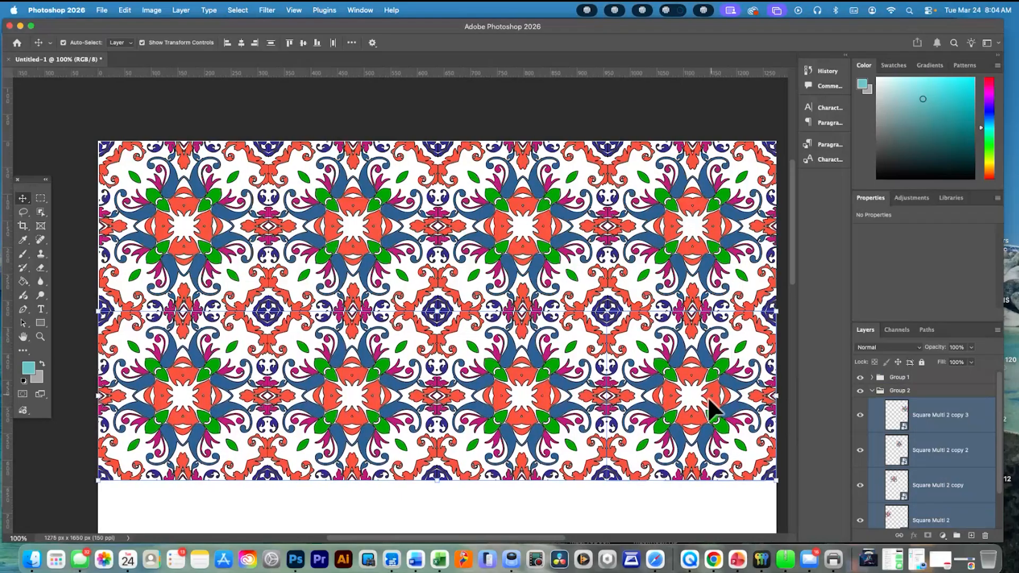
{"action": "left_click", "coordinate": [648, 495]}
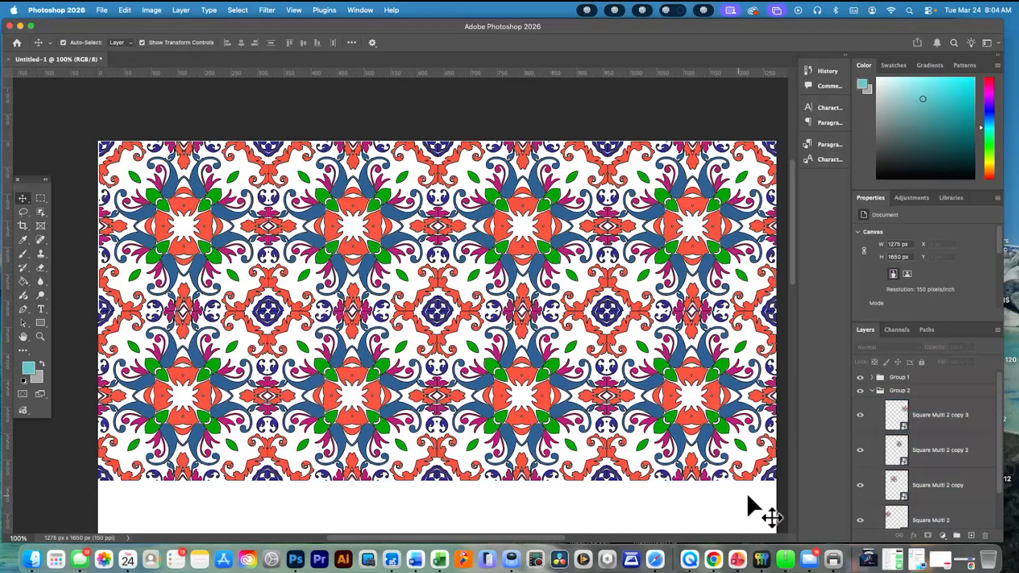
{"action": "left_click", "coordinate": [951, 460]}
{"action": "left_click", "coordinate": [926, 417]}
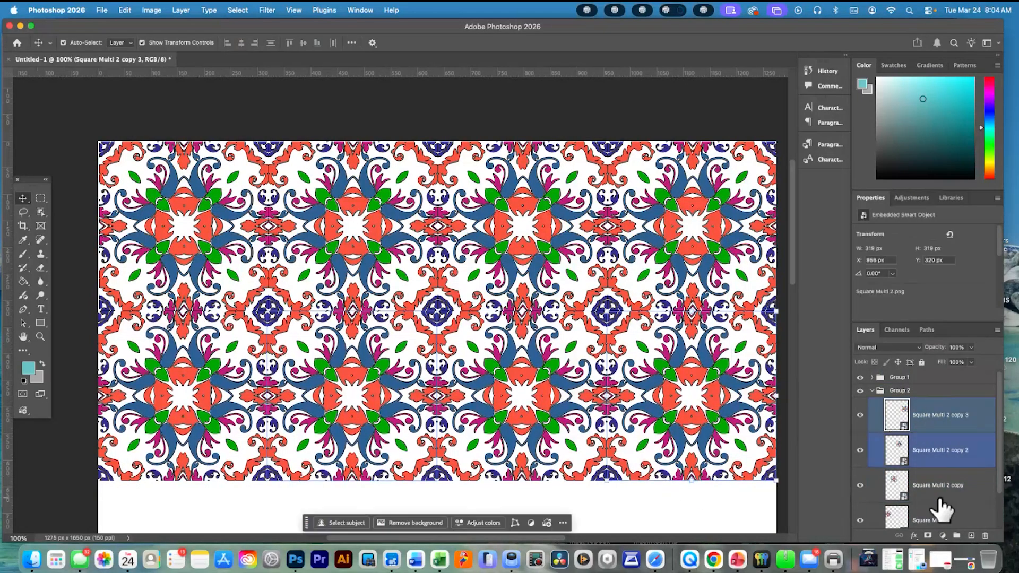
{"action": "left_click", "coordinate": [935, 519], "text": "super"}
{"action": "left_click", "coordinate": [935, 519], "text": "shift"}
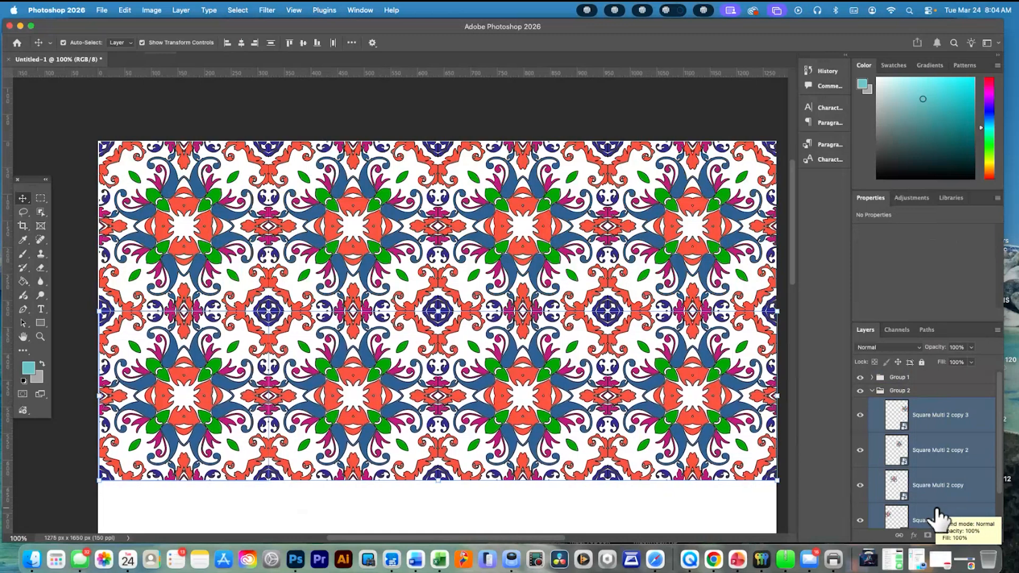
{"action": "left_click", "coordinate": [690, 513]}
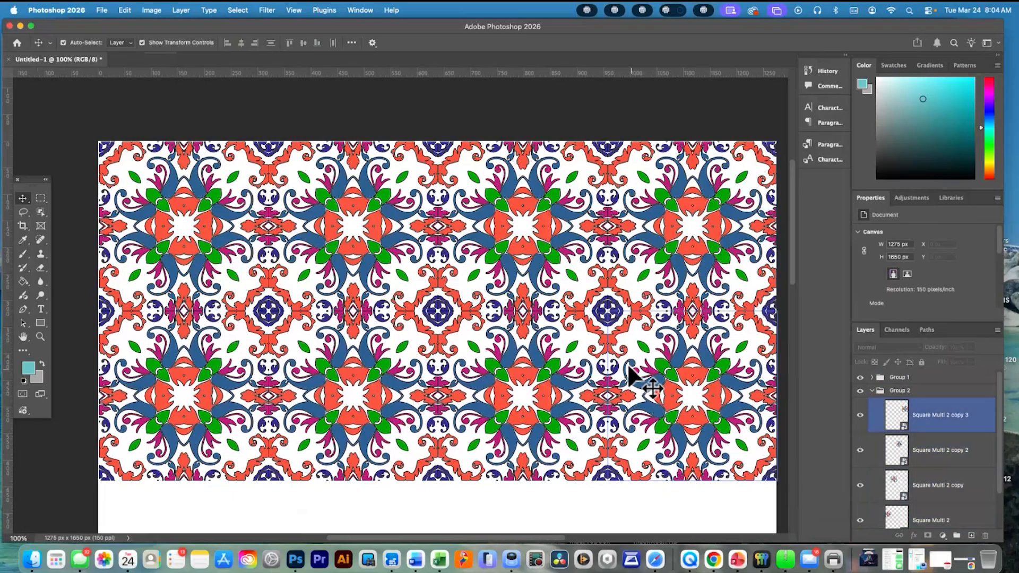
Collapse Group 2 and duplicate it within the same document as Group 2 copy
{"action": "scroll", "coordinate": [598, 332], "scroll_direction": "up", "scroll_amount": 5}
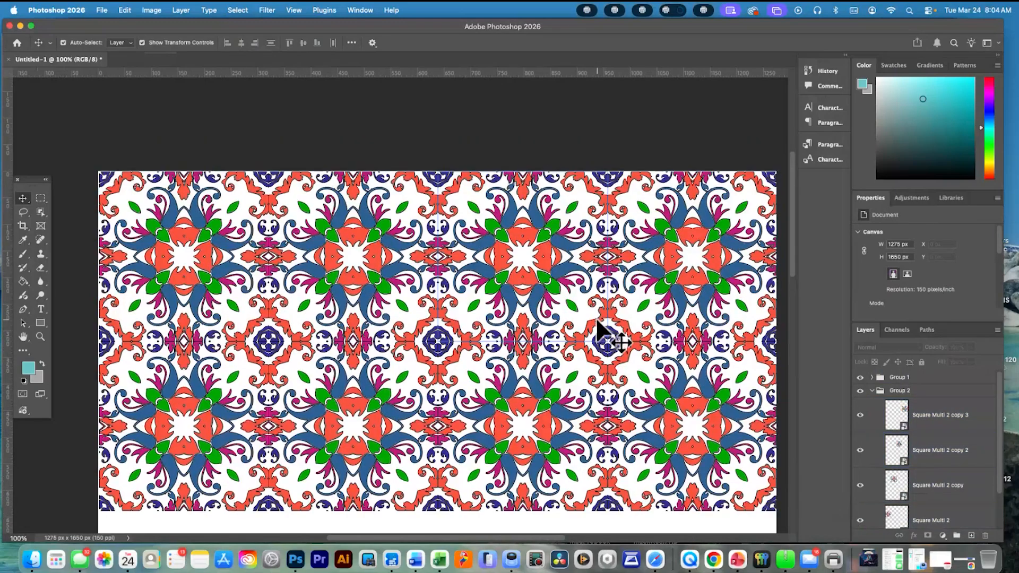
{"action": "scroll", "coordinate": [620, 329], "scroll_direction": "down", "scroll_amount": 6}
{"action": "scroll", "coordinate": [619, 329], "scroll_direction": "left", "scroll_amount": 4}
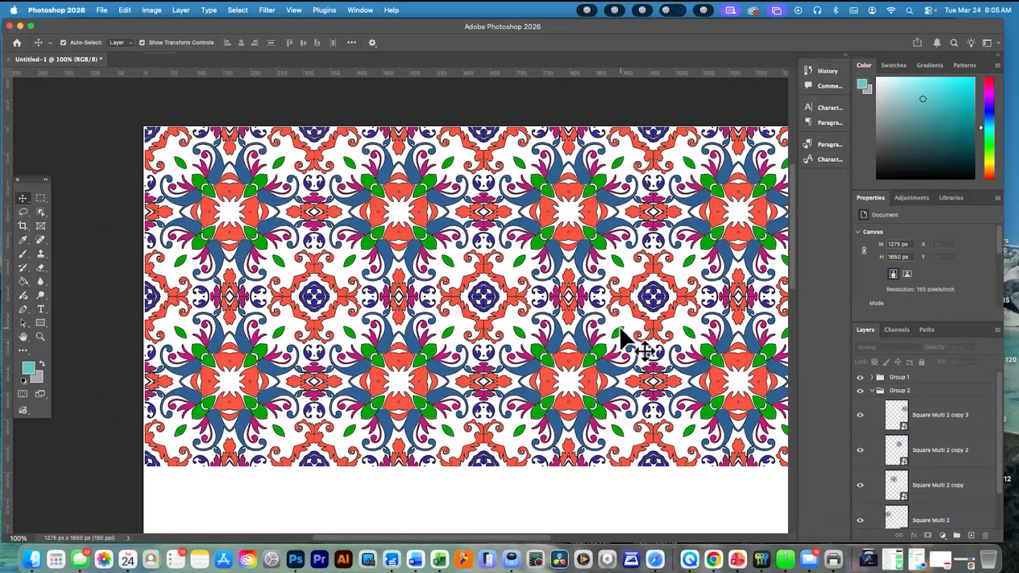
{"action": "key", "text": "super+minus"}
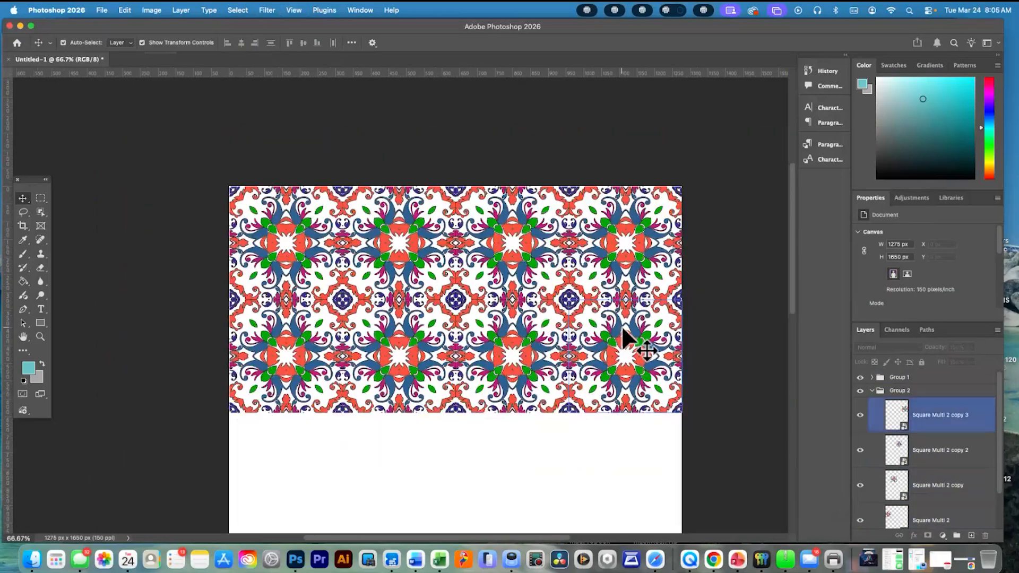
{"action": "scroll", "coordinate": [621, 331], "scroll_direction": "down", "scroll_amount": 5}
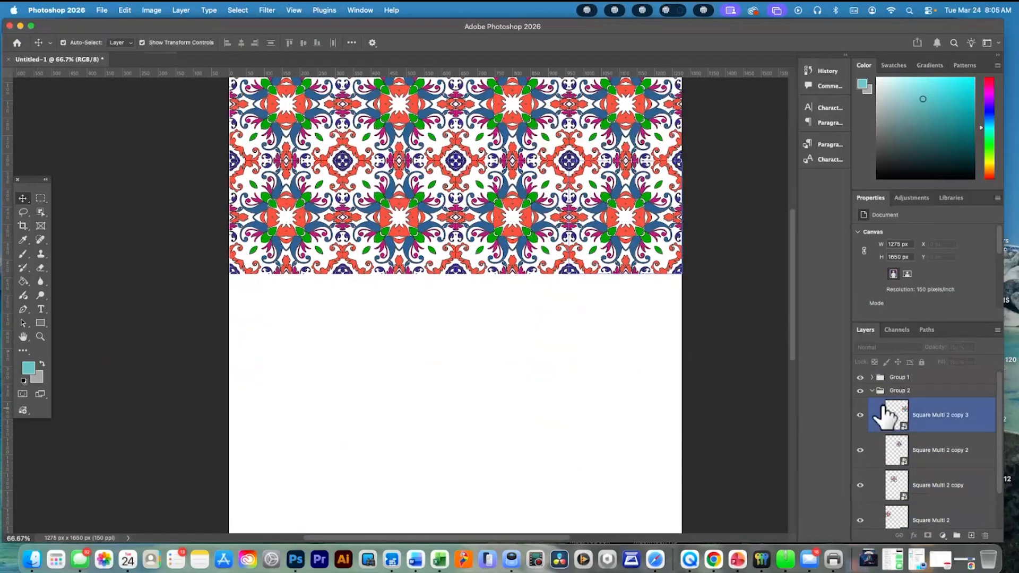
{"action": "left_click", "coordinate": [873, 393]}
{"action": "left_click", "coordinate": [873, 392]}
{"action": "right_click", "coordinate": [932, 390]}
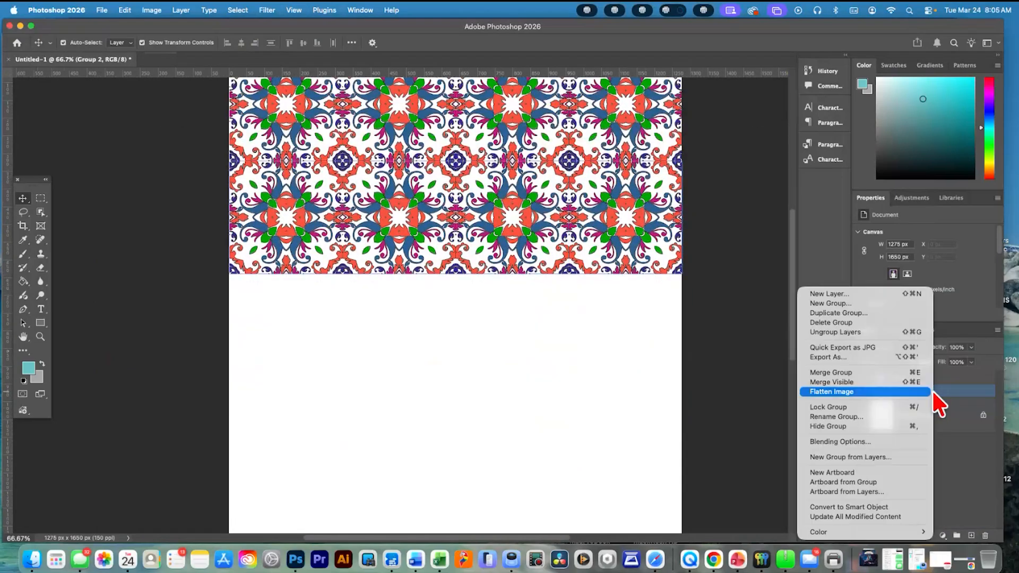
{"action": "left_click", "coordinate": [867, 312]}
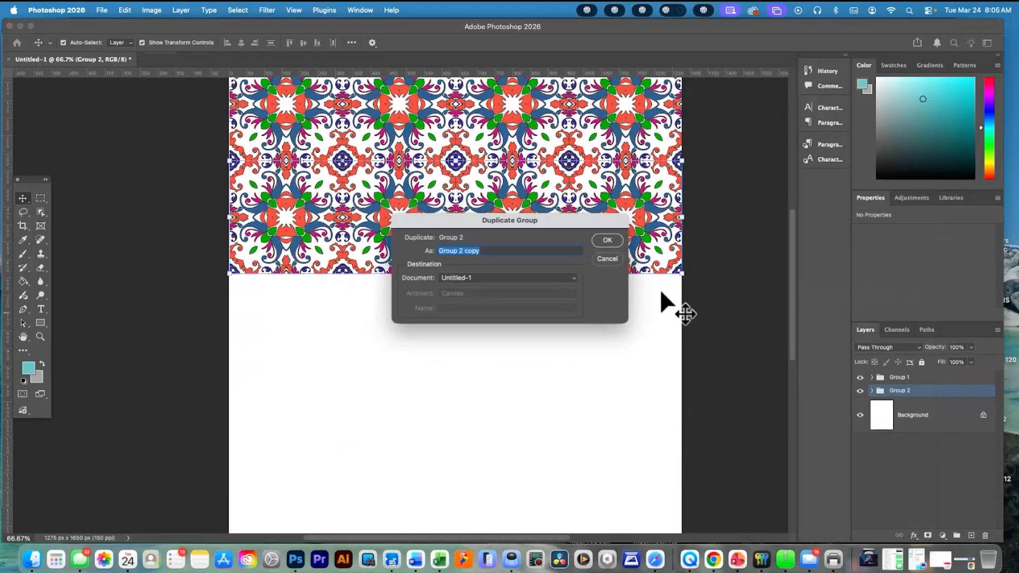
{"action": "left_click", "coordinate": [614, 241]}
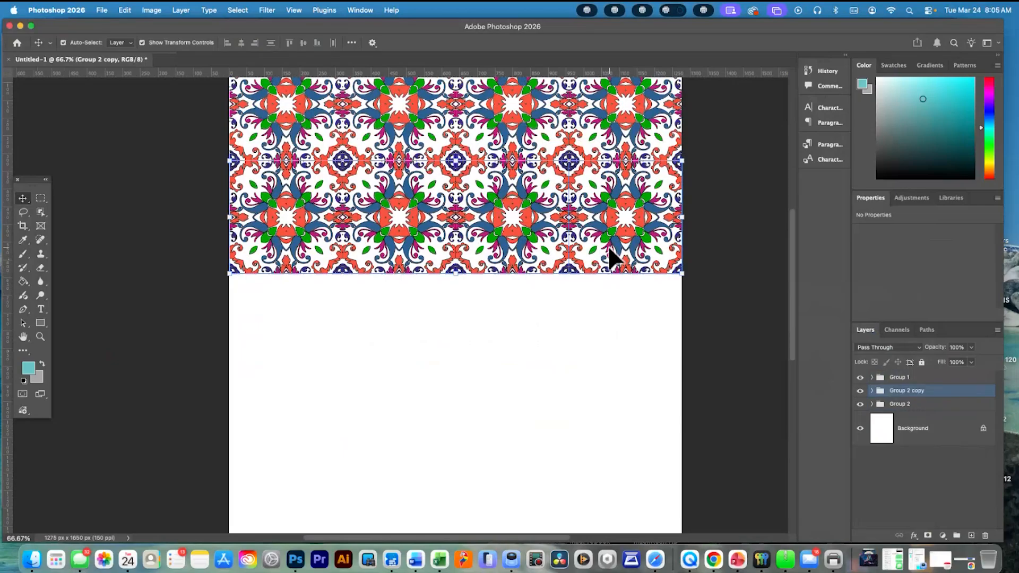
Select all four tile layers in Group 2 copy and move them straight down to form a third row joined seamlessly to the second
{"action": "left_click", "coordinate": [637, 236]}
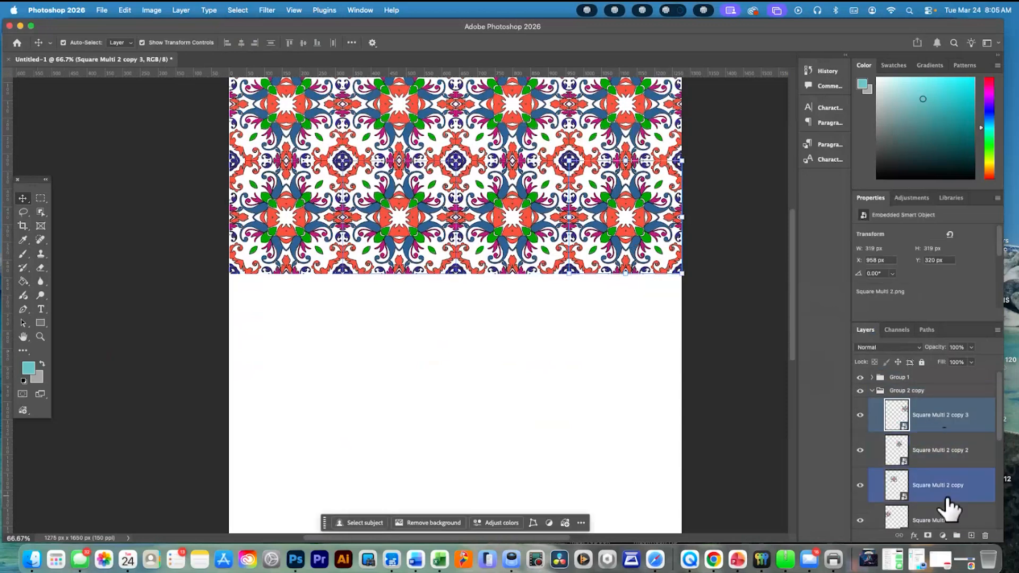
{"action": "left_click", "coordinate": [942, 521], "text": "super"}
{"action": "left_click", "coordinate": [943, 523], "text": "shift"}
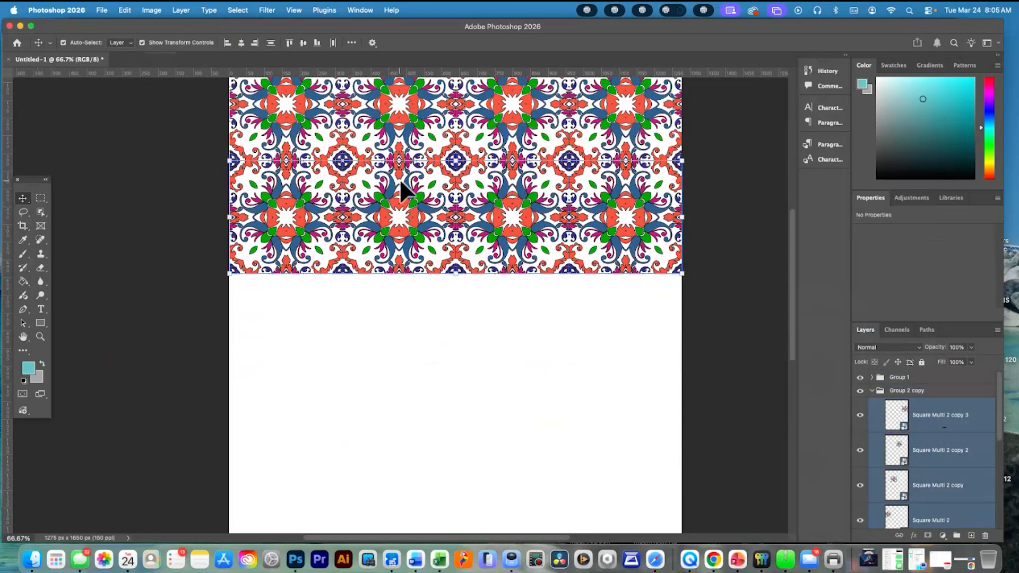
{"action": "left_click", "coordinate": [440, 178]}
{"action": "left_click", "coordinate": [964, 450], "text": "super"}
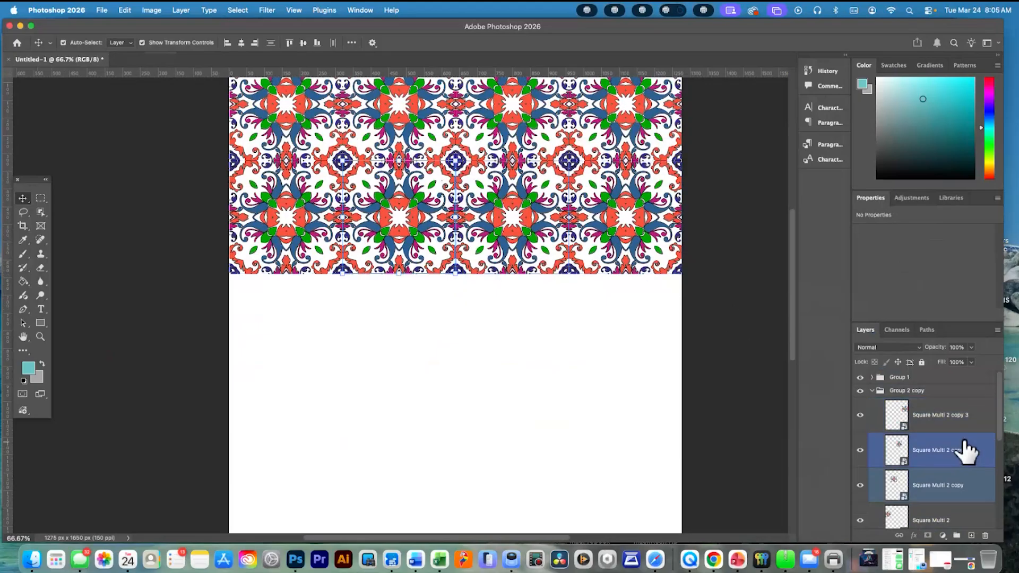
{"action": "left_click", "coordinate": [939, 421]}
{"action": "left_click", "coordinate": [953, 520], "text": "shift"}
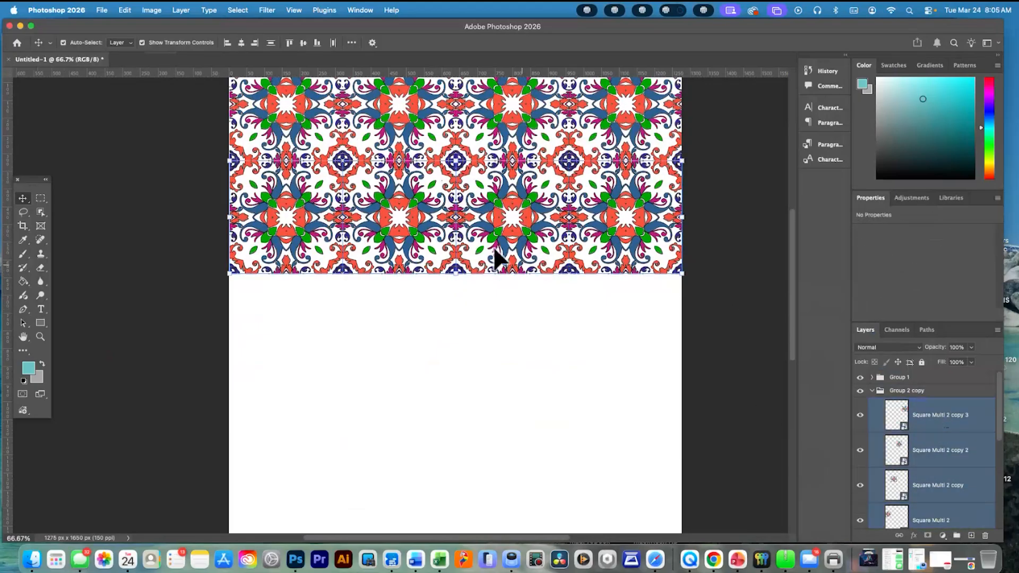
{"action": "left_click_drag", "start_coordinate": [400, 208], "coordinate": [405, 220]}
{"action": "left_click_drag", "start_coordinate": [411, 344], "coordinate": [413, 354]}
{"action": "key", "text": "Down"}
{"action": "key", "text": "Down"}
{"action": "key", "text": "Down"}
{"action": "key", "text": "Down"}
{"action": "key", "text": "Down"}
{"action": "key", "text": "Down"}
{"action": "key", "text": "Down"}
{"action": "key", "text": "Down"}
{"action": "key", "text": "Down"}
{"action": "key", "text": "Down"}
{"action": "key", "text": "Down"}
{"action": "key", "text": "Down"}
{"action": "key", "text": "Down"}
{"action": "key", "text": "Down"}
{"action": "key", "text": "Down"}
{"action": "key", "text": "Down"}
{"action": "key", "text": "Down"}
{"action": "key", "text": "Down"}
{"action": "key", "text": "Down"}
{"action": "key", "text": "Down"}
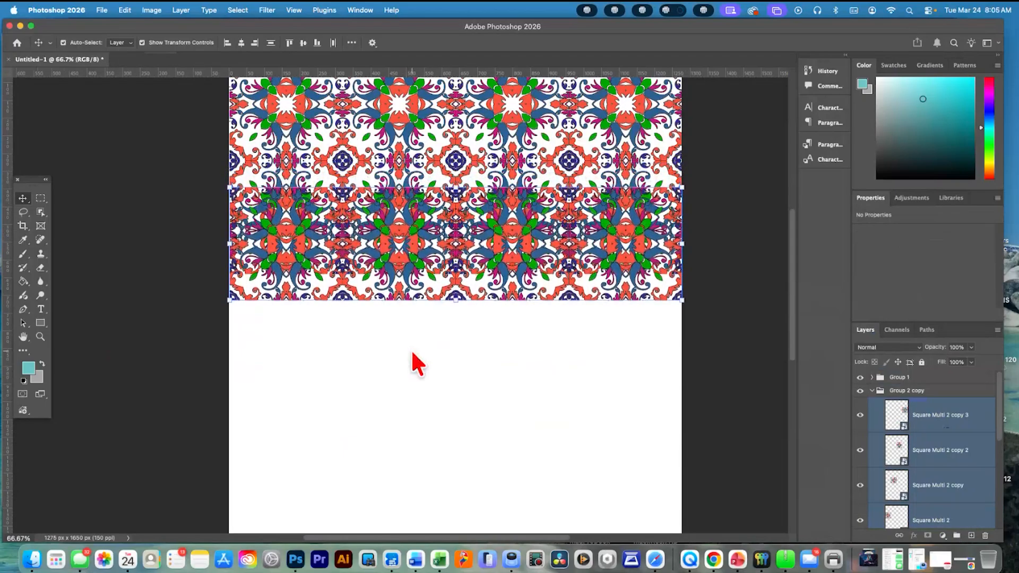
{"action": "key", "text": "Down"}
{"action": "key", "text": "Down"}
{"action": "key", "text": "Down"}
{"action": "key", "text": "Down"}
{"action": "key", "text": "Down"}
{"action": "key", "text": "Down"}
{"action": "key", "text": "Down"}
{"action": "key", "text": "Down"}
{"action": "key", "text": "Down"}
{"action": "key", "text": "Down"}
{"action": "key", "text": "Down"}
{"action": "key", "text": "Down"}
{"action": "key", "text": "Down"}
{"action": "key", "text": "Down"}
{"action": "key", "text": "Down"}
{"action": "key", "text": "Down"}
{"action": "key", "text": "Down"}
{"action": "key", "text": "Down"}
{"action": "key", "text": "Down"}
{"action": "key", "text": "Down"}
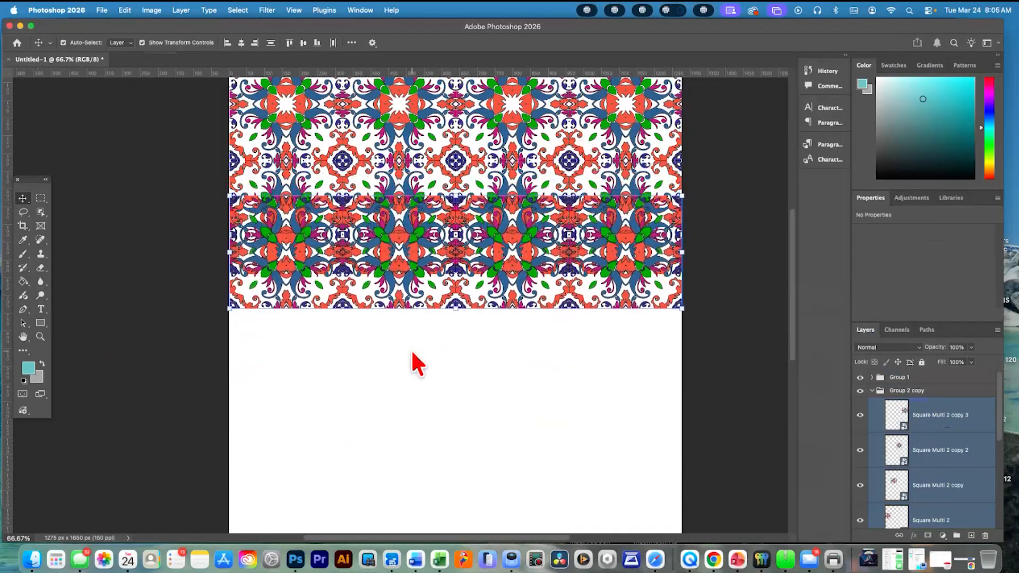
{"action": "key", "text": "Down"}
{"action": "key", "text": "Down"}
{"action": "key", "text": "Down"}
{"action": "key", "text": "Down"}
{"action": "key", "text": "Down"}
{"action": "key", "text": "Down"}
{"action": "key", "text": "Down"}
{"action": "key", "text": "Down"}
{"action": "key", "text": "Down"}
{"action": "key", "text": "Down"}
{"action": "key", "text": "Down"}
{"action": "key", "text": "Down"}
{"action": "key", "text": "Down"}
{"action": "key", "text": "Down"}
{"action": "key", "text": "Down"}
{"action": "key", "text": "Down"}
{"action": "key", "text": "Down"}
{"action": "key", "text": "Down"}
{"action": "key", "text": "Down"}
{"action": "key", "text": "Down"}
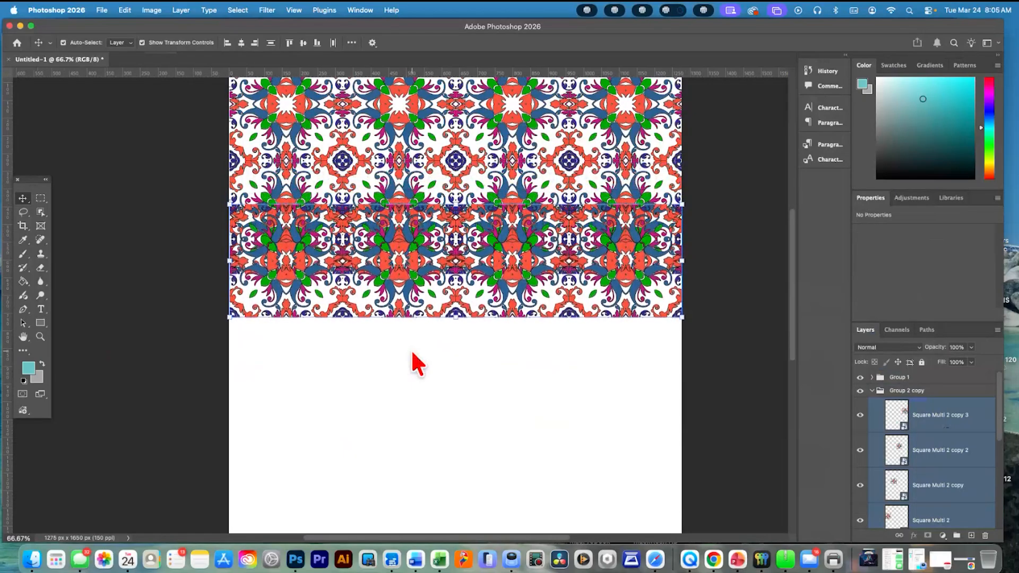
{"action": "key", "text": "Down"}
{"action": "key", "text": "Down"}
{"action": "key", "text": "Down"}
{"action": "key", "text": "Down"}
{"action": "key", "text": "Down"}
{"action": "key", "text": "Down"}
{"action": "key", "text": "Down"}
{"action": "key", "text": "Down"}
{"action": "key", "text": "Down"}
{"action": "key", "text": "Down"}
{"action": "key", "text": "Down"}
{"action": "key", "text": "Down"}
{"action": "key", "text": "Down"}
{"action": "key", "text": "Down"}
{"action": "key", "text": "Down"}
{"action": "key", "text": "Down"}
{"action": "key", "text": "Down"}
{"action": "key", "text": "Down"}
{"action": "key", "text": "Down"}
{"action": "key", "text": "Down"}
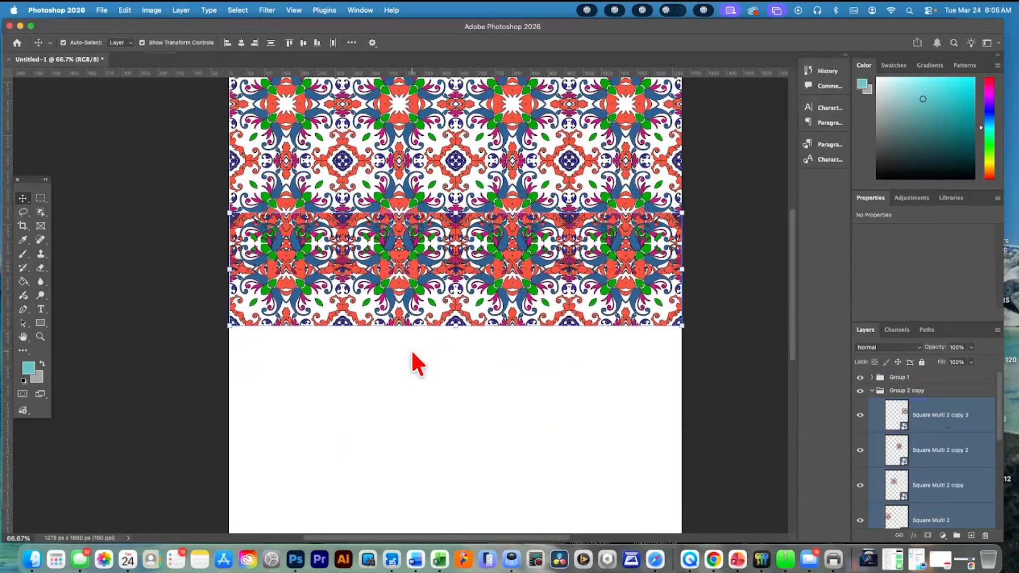
{"action": "key", "text": "Down"}
{"action": "key", "text": "Down"}
{"action": "key", "text": "Down"}
{"action": "key", "text": "Down"}
{"action": "key", "text": "Down"}
{"action": "key", "text": "Down"}
{"action": "key", "text": "Down"}
{"action": "key", "text": "Down"}
{"action": "key", "text": "Down"}
{"action": "key", "text": "Down"}
{"action": "key", "text": "Down"}
{"action": "key", "text": "Down"}
{"action": "key", "text": "Down"}
{"action": "key", "text": "Down"}
{"action": "key", "text": "Down"}
{"action": "key", "text": "Down"}
{"action": "key", "text": "Down"}
{"action": "key", "text": "Down"}
{"action": "key", "text": "Down"}
{"action": "key", "text": "Down"}
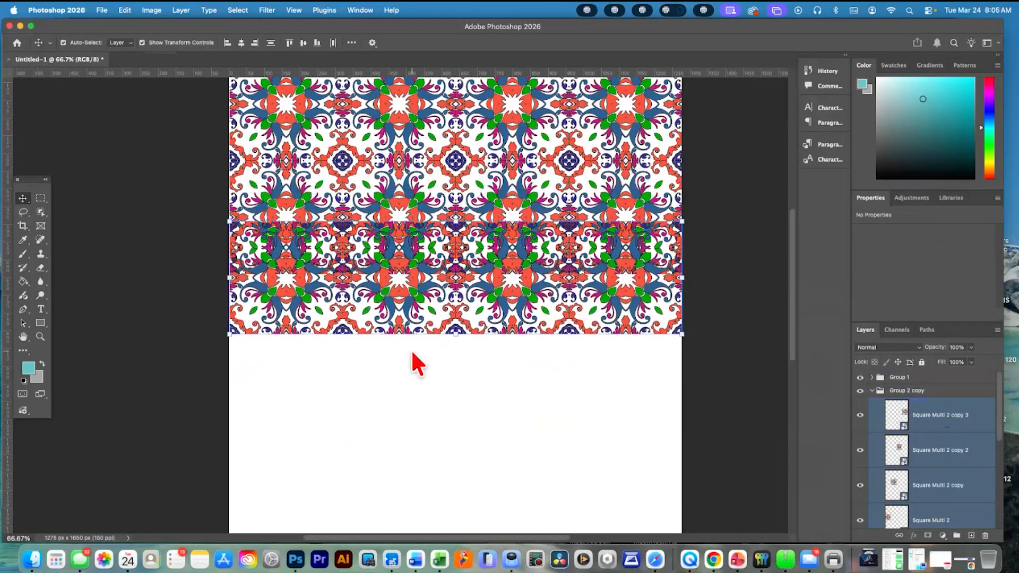
{"action": "key", "text": "Down"}
{"action": "key", "text": "Down"}
{"action": "key", "text": "Down"}
{"action": "key", "text": "Down"}
{"action": "key", "text": "Down"}
{"action": "key", "text": "Down"}
{"action": "key", "text": "Down"}
{"action": "key", "text": "Down"}
{"action": "key", "text": "Down"}
{"action": "key", "text": "Down"}
{"action": "key", "text": "Down"}
{"action": "key", "text": "Down"}
{"action": "key", "text": "Down"}
{"action": "key", "text": "Down"}
{"action": "key", "text": "Down"}
{"action": "key", "text": "Down"}
{"action": "key", "text": "Down"}
{"action": "key", "text": "Down"}
{"action": "key", "text": "Down"}
{"action": "key", "text": "Down"}
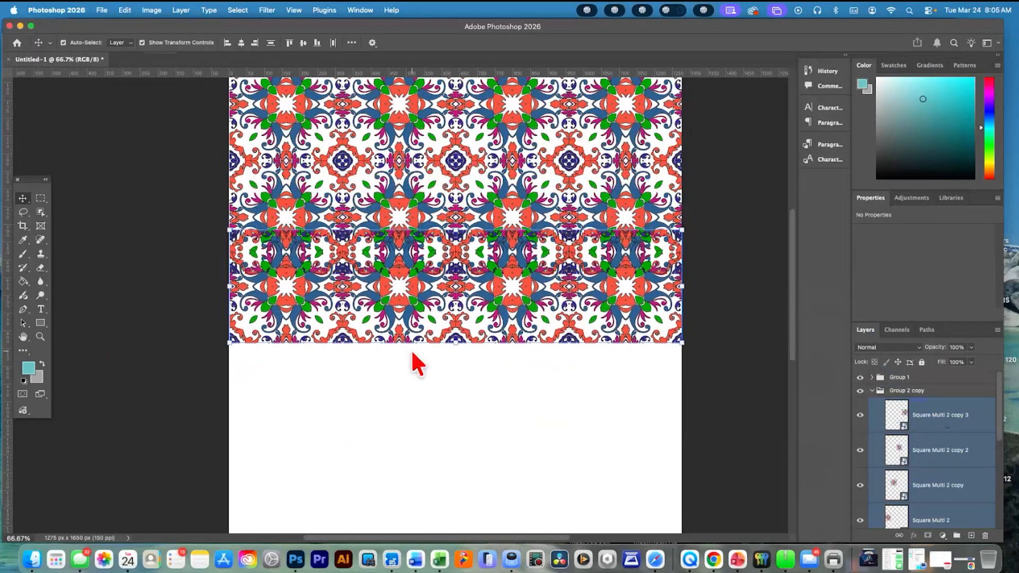
{"action": "key", "text": "Down"}
{"action": "key", "text": "Down"}
{"action": "key", "text": "Down"}
{"action": "key", "text": "Down"}
{"action": "key", "text": "Down"}
{"action": "key", "text": "Down"}
{"action": "key", "text": "Down"}
{"action": "key", "text": "Down"}
{"action": "key", "text": "Down"}
{"action": "key", "text": "Down"}
{"action": "key", "text": "Down"}
{"action": "key", "text": "Down"}
{"action": "key", "text": "Down"}
{"action": "key", "text": "Down"}
{"action": "key", "text": "Down"}
{"action": "key", "text": "Down"}
{"action": "key", "text": "Down"}
{"action": "key", "text": "Down"}
{"action": "key", "text": "Down"}
{"action": "key", "text": "Down"}
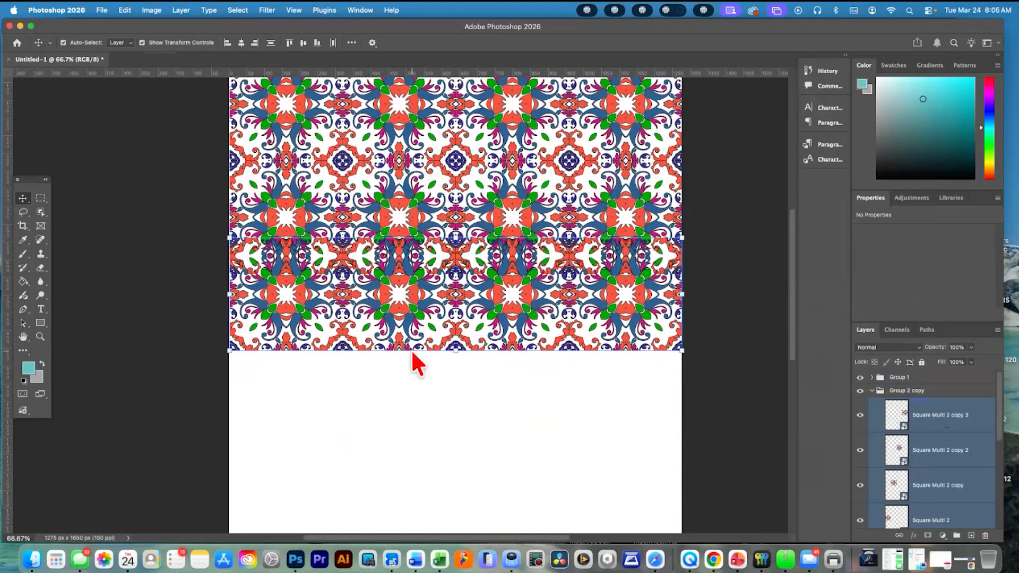
{"action": "key", "text": "Down"}
{"action": "key", "text": "Down"}
{"action": "key", "text": "Down"}
{"action": "key", "text": "Down"}
{"action": "key", "text": "Down"}
{"action": "key", "text": "Down"}
{"action": "key", "text": "Down"}
{"action": "key", "text": "Down"}
{"action": "key", "text": "Down"}
{"action": "key", "text": "Down"}
{"action": "key", "text": "Down"}
{"action": "key", "text": "Down"}
{"action": "key", "text": "Down"}
{"action": "key", "text": "Down"}
{"action": "key", "text": "Down"}
{"action": "key", "text": "Down"}
{"action": "key", "text": "Down"}
{"action": "key", "text": "Down"}
{"action": "key", "text": "Down"}
{"action": "key", "text": "Down"}
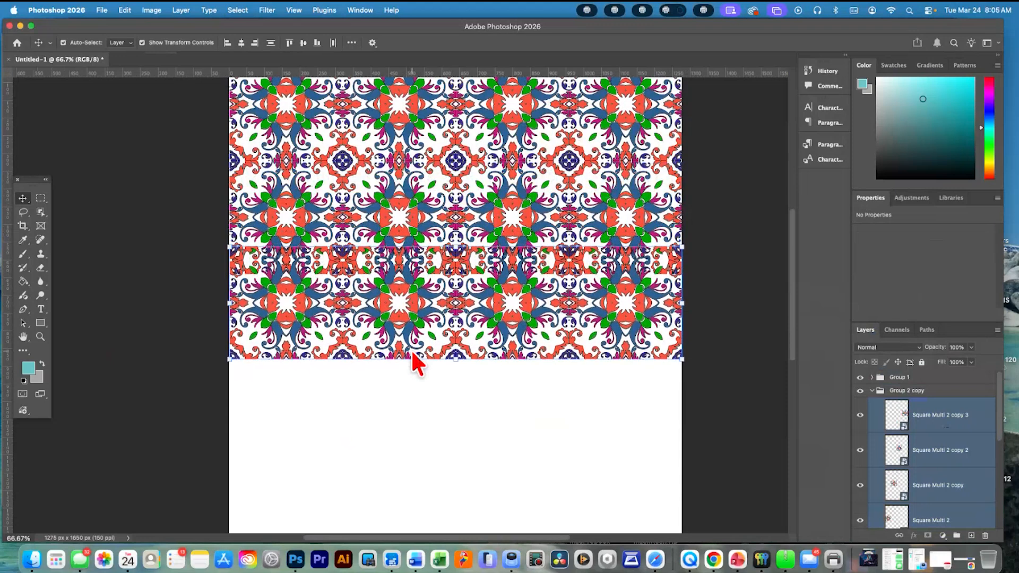
{"action": "key", "text": "Down"}
{"action": "key", "text": "Down"}
{"action": "key", "text": "Down"}
{"action": "key", "text": "Down"}
{"action": "key", "text": "Down"}
{"action": "key", "text": "Down"}
{"action": "key", "text": "Down"}
{"action": "key", "text": "Down"}
{"action": "key", "text": "Down"}
{"action": "key", "text": "Down"}
{"action": "key", "text": "Down"}
{"action": "key", "text": "Down"}
{"action": "key", "text": "Down"}
{"action": "key", "text": "Down"}
{"action": "key", "text": "Down"}
{"action": "key", "text": "Down"}
{"action": "key", "text": "Down"}
{"action": "key", "text": "Down"}
{"action": "key", "text": "Down"}
{"action": "key", "text": "Down"}
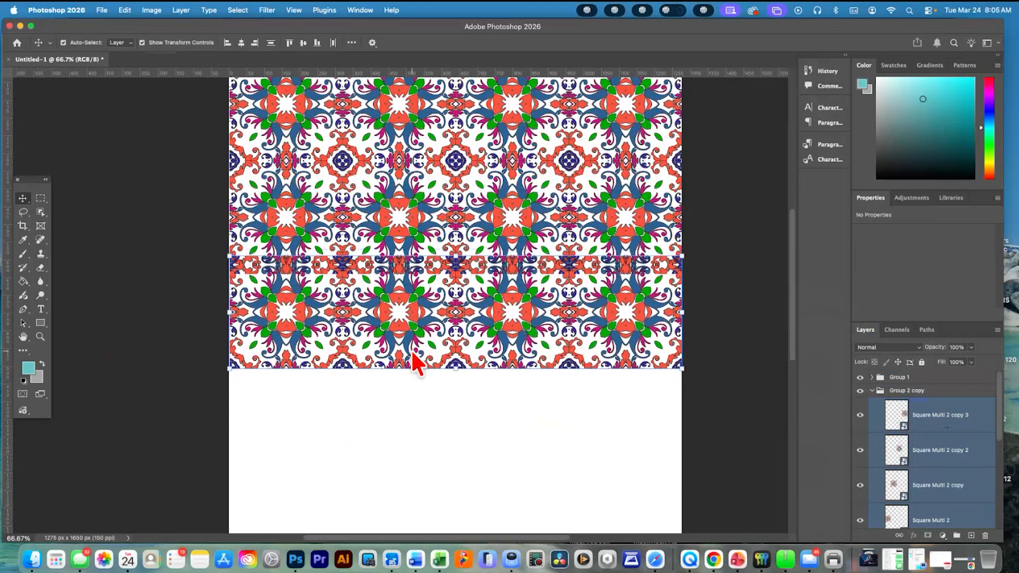
{"action": "key", "text": "Down"}
{"action": "key", "text": "Down"}
{"action": "key", "text": "Down"}
{"action": "key", "text": "Down"}
{"action": "key", "text": "Down"}
{"action": "key", "text": "Down"}
{"action": "key", "text": "Down"}
{"action": "key", "text": "Down"}
{"action": "key", "text": "Down"}
{"action": "key", "text": "Down"}
{"action": "key", "text": "Down"}
{"action": "key", "text": "Down"}
{"action": "key", "text": "Down"}
{"action": "key", "text": "Down"}
{"action": "key", "text": "Down"}
{"action": "key", "text": "Down"}
{"action": "key", "text": "Down"}
{"action": "key", "text": "Down"}
{"action": "key", "text": "Down"}
{"action": "key", "text": "Down"}
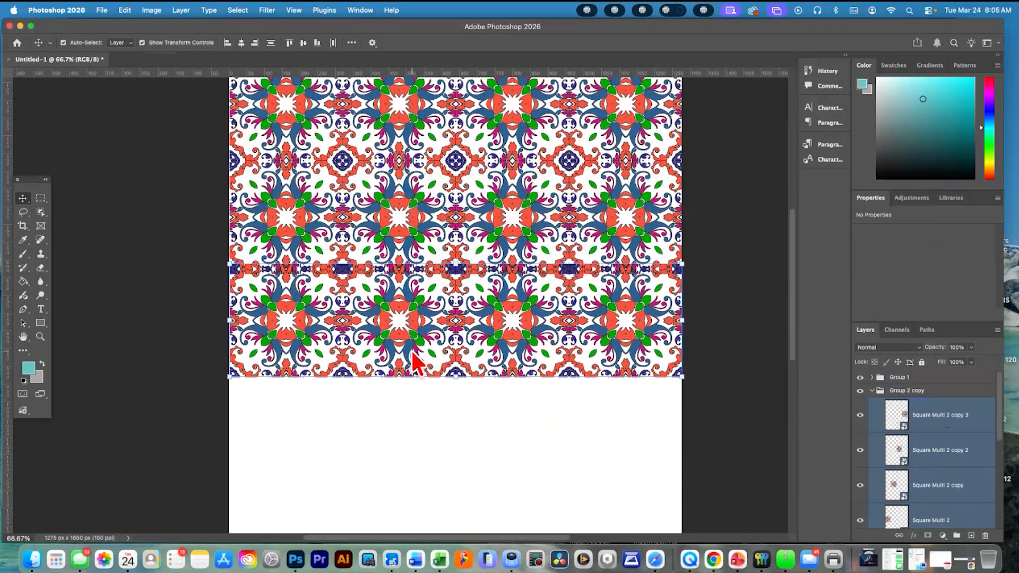
{"action": "key", "text": "Down"}
{"action": "key", "text": "Down"}
{"action": "key", "text": "Down"}
{"action": "key", "text": "Down"}
{"action": "key", "text": "Down"}
{"action": "key", "text": "Down"}
{"action": "key", "text": "Down"}
{"action": "key", "text": "Down"}
{"action": "key", "text": "Down"}
{"action": "key", "text": "Down"}
{"action": "key", "text": "Down"}
{"action": "key", "text": "Down"}
{"action": "key", "text": "Down"}
{"action": "key", "text": "Down"}
{"action": "key", "text": "Down"}
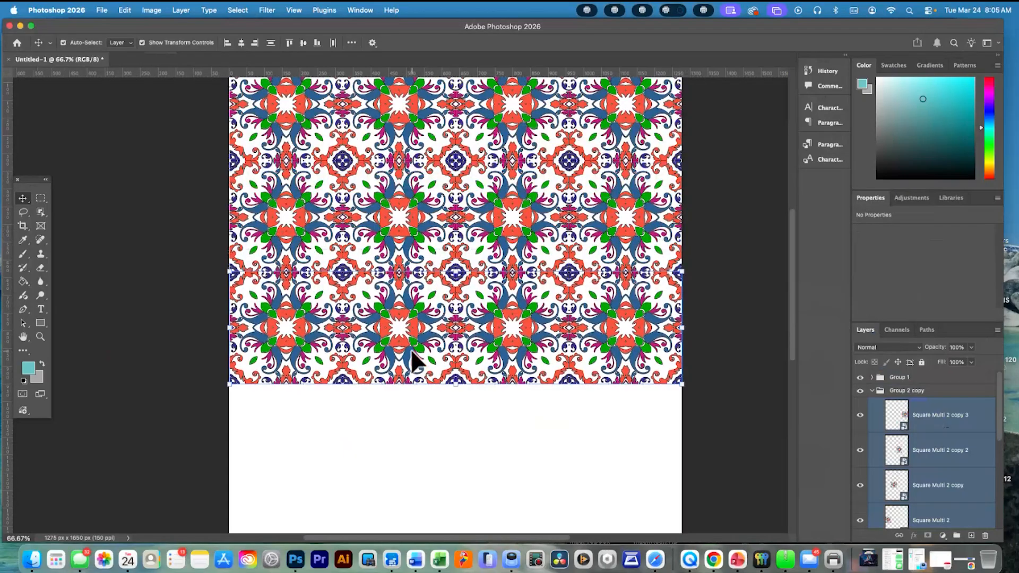
{"action": "key", "text": "Down"}
{"action": "key", "text": "Down"}
{"action": "key", "text": "Down"}
{"action": "key", "text": "Down"}
{"action": "key", "text": "Down"}
{"action": "key", "text": "Down"}
{"action": "key", "text": "Down"}
{"action": "key", "text": "Down"}
{"action": "key", "text": "Down"}
{"action": "key", "text": "Down"}
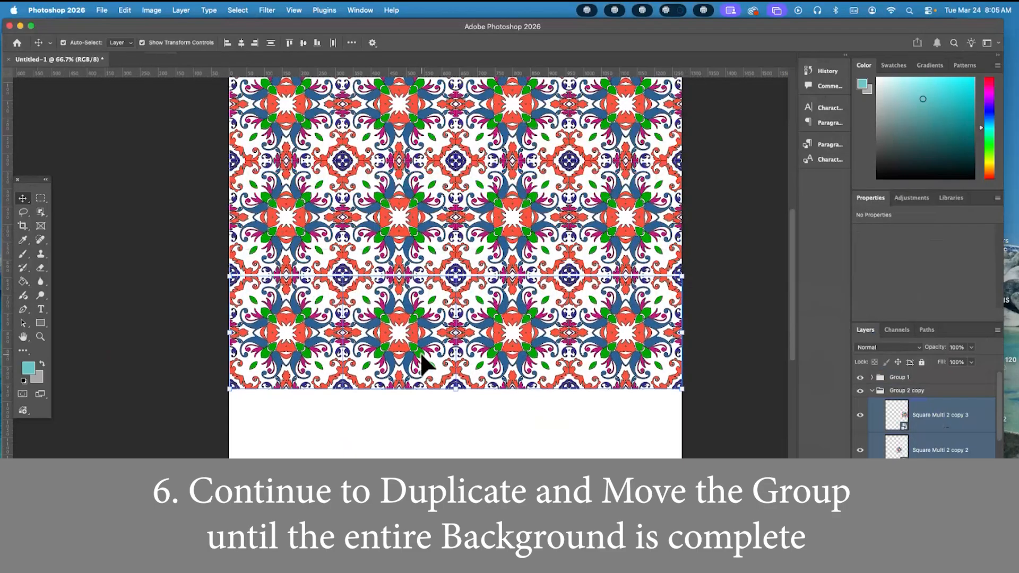
{"action": "key", "text": "Up"}
{"action": "key", "text": "Up"}
{"action": "key", "text": "Up"}
{"action": "key", "text": "Up"}
{"action": "key", "text": "Up"}
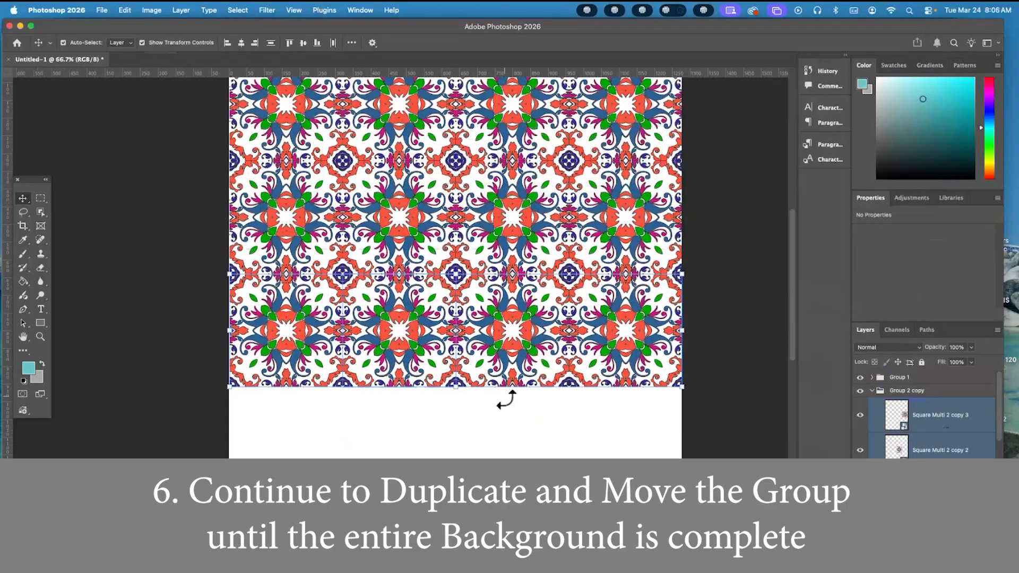
{"action": "left_click", "coordinate": [510, 406]}
Rename Group 2 copy as Group 3 and place it beneath Group 2 in the layer order, with both groups collapsed
{"action": "left_click", "coordinate": [902, 392]}
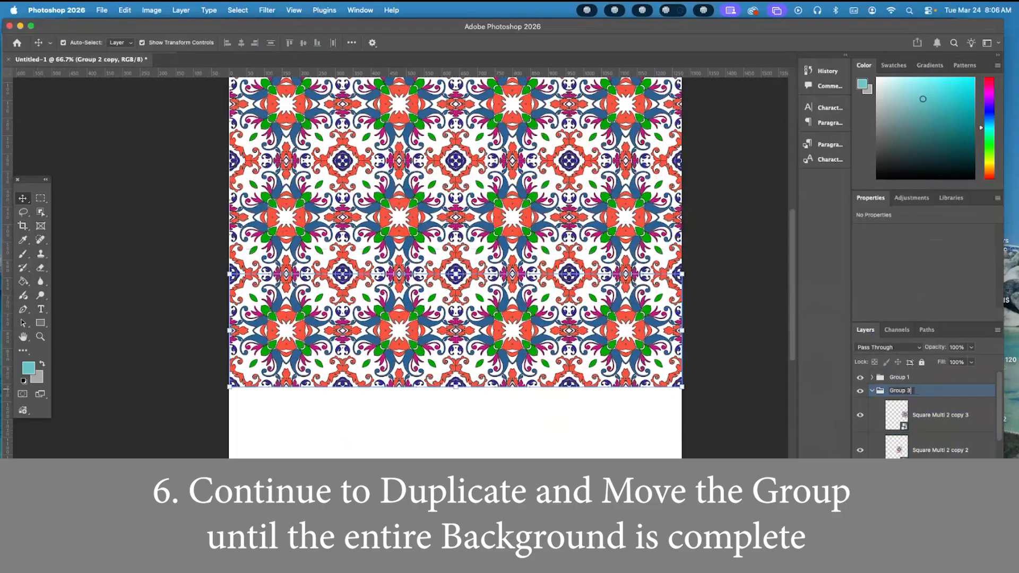
{"action": "key", "text": "Return"}
{"action": "left_click", "coordinate": [871, 391]}
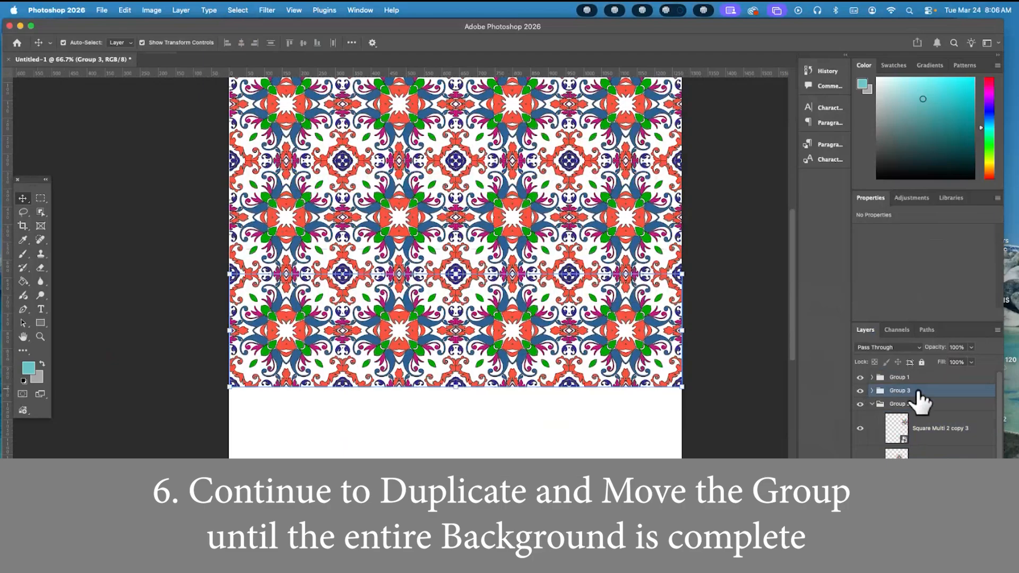
{"action": "mouse_move", "coordinate": [916, 390]}
{"action": "left_mouse_down"}
{"action": "mouse_move", "coordinate": [894, 376]}
{"action": "mouse_move", "coordinate": [902, 392]}
{"action": "left_mouse_up"}
{"action": "left_click", "coordinate": [872, 404]}
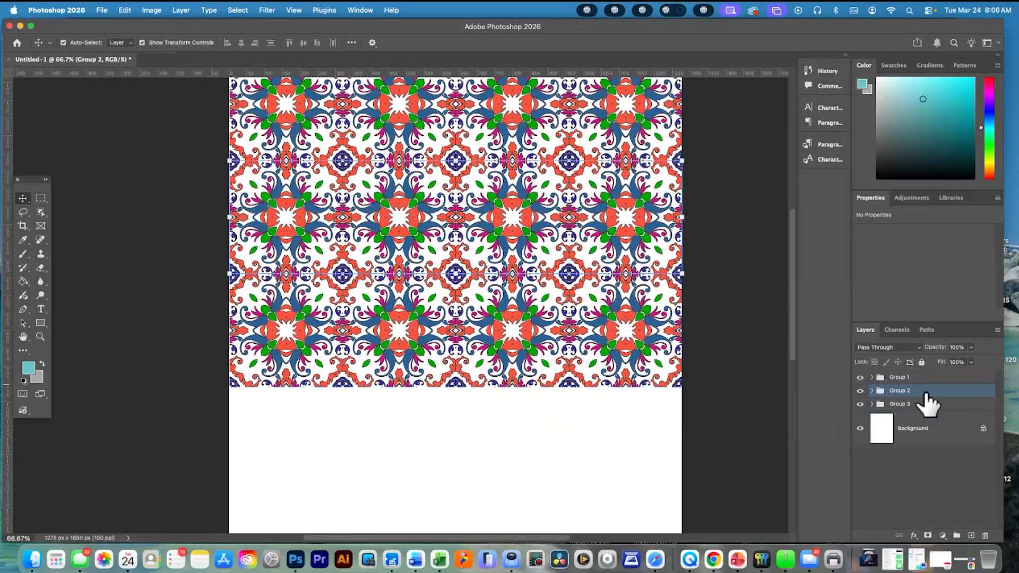
Hide and reshow Group 1 and Group 2 in turn to check which pattern row each group holds
{"action": "left_click", "coordinate": [856, 378], "text": "shift"}
{"action": "left_click", "coordinate": [860, 377]}
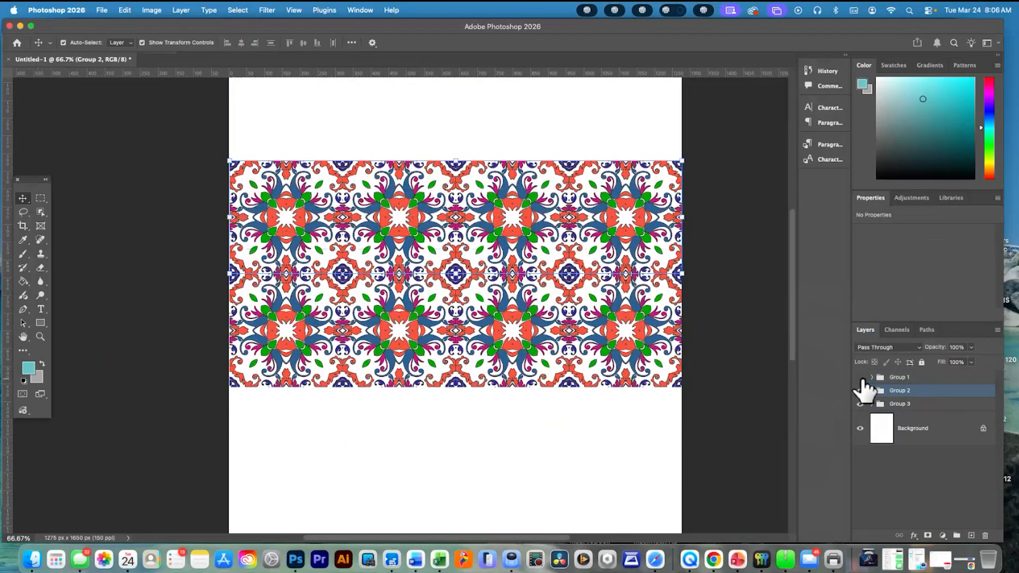
{"action": "left_click", "coordinate": [860, 377]}
{"action": "left_click", "coordinate": [860, 390]}
{"action": "left_click", "coordinate": [860, 391]}
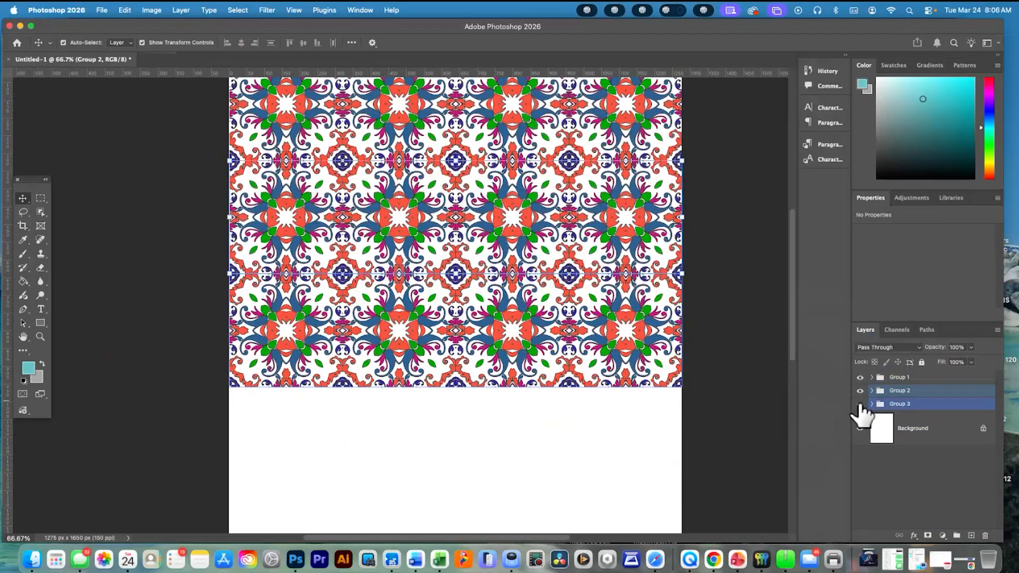
Toggle Group 3's visibility to check its row, and duplicate Group 3 within the same document as Group 3 copy
{"action": "left_click", "coordinate": [860, 404]}
{"action": "left_click", "coordinate": [860, 404]}
{"action": "left_click", "coordinate": [918, 405]}
{"action": "scroll", "coordinate": [695, 385], "scroll_direction": "down", "scroll_amount": 1}
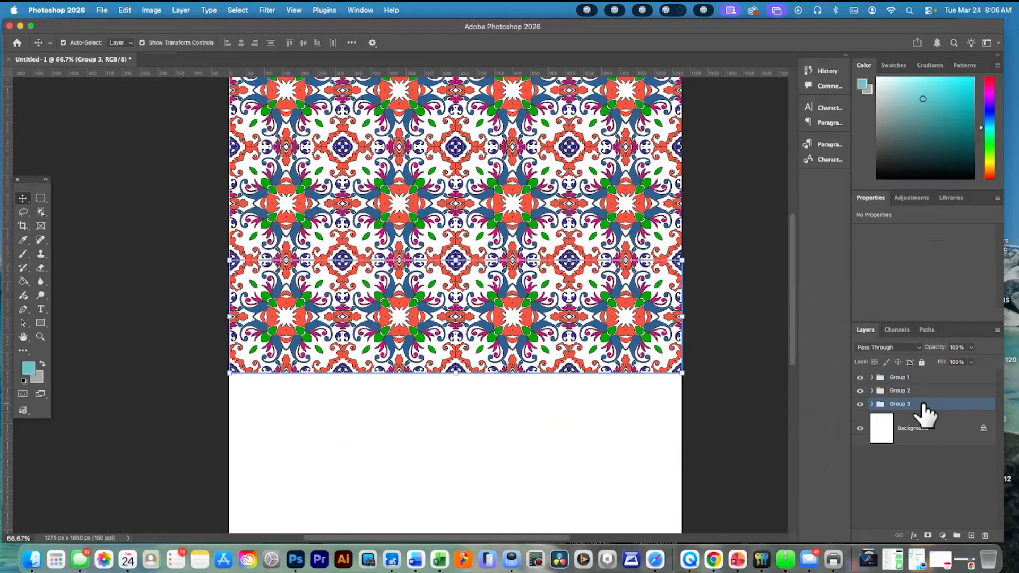
{"action": "scroll", "coordinate": [732, 388], "scroll_direction": "down", "scroll_amount": 3}
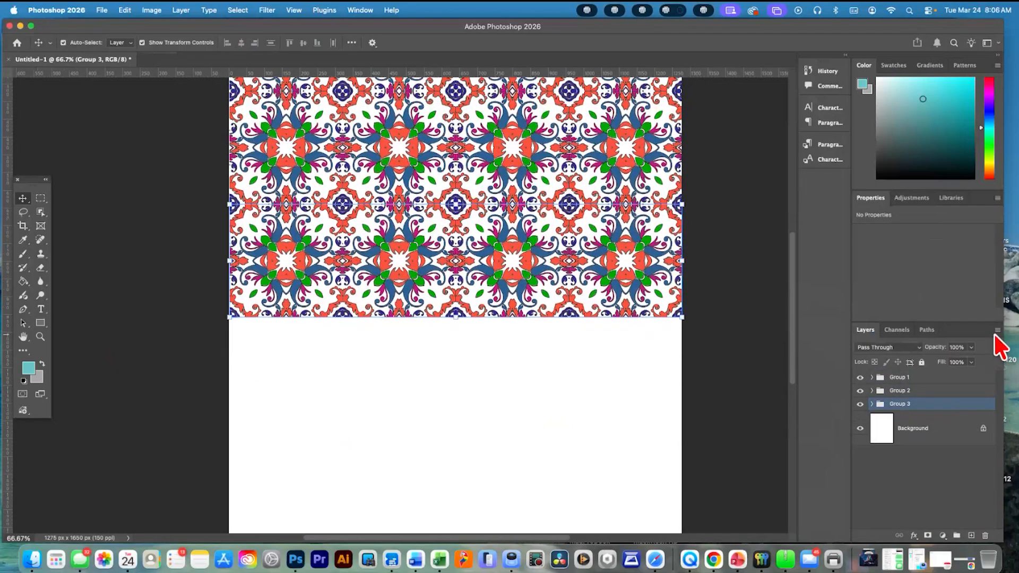
{"action": "left_click", "coordinate": [997, 331]}
{"action": "left_click", "coordinate": [915, 269]}
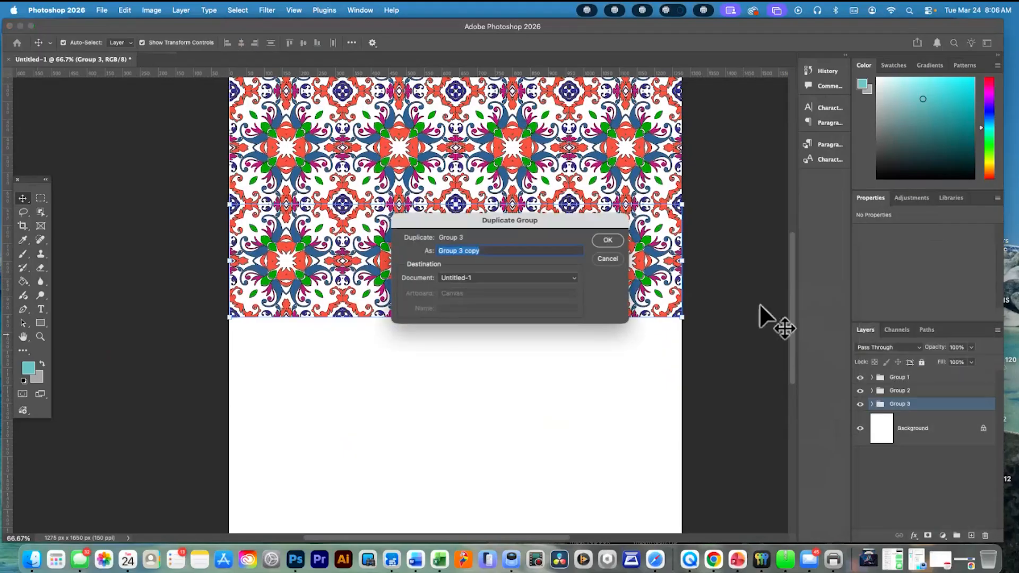
{"action": "left_click", "coordinate": [609, 241]}
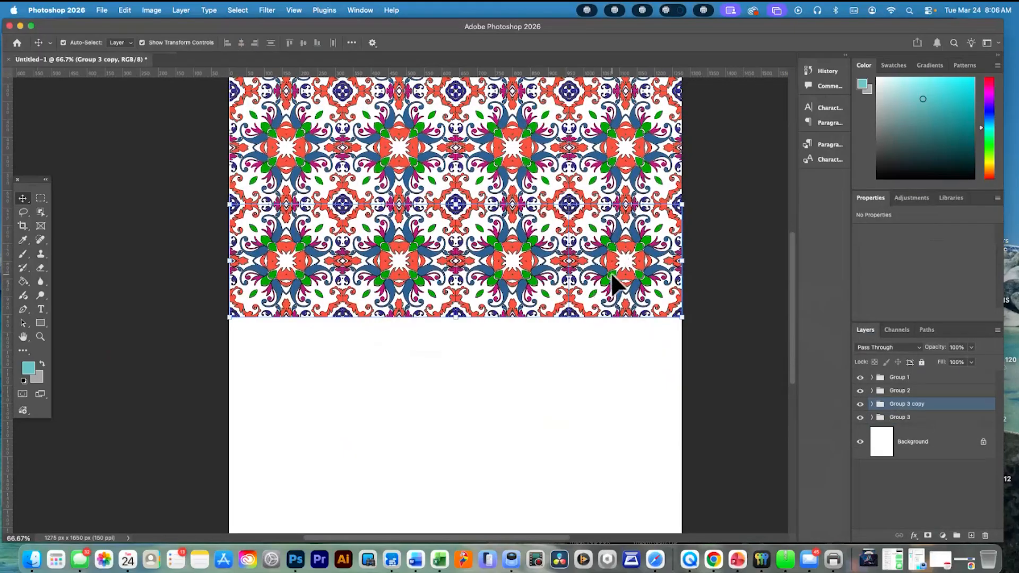
Expand Group 3 copy and move the two rightmost tiles straight down to start a fourth row at about Y 958 px
{"action": "left_click", "coordinate": [872, 404]}
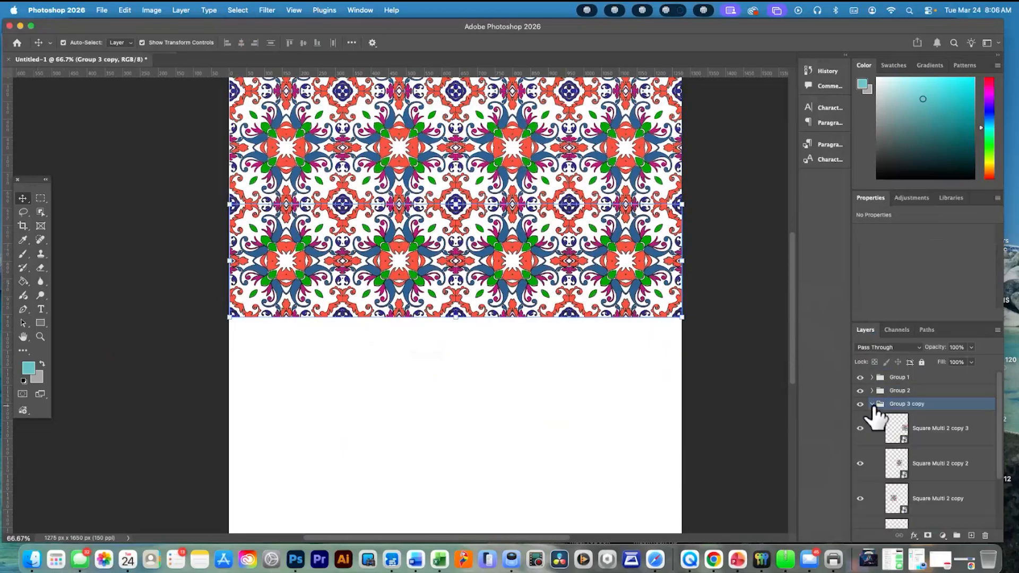
{"action": "left_click", "coordinate": [913, 429]}
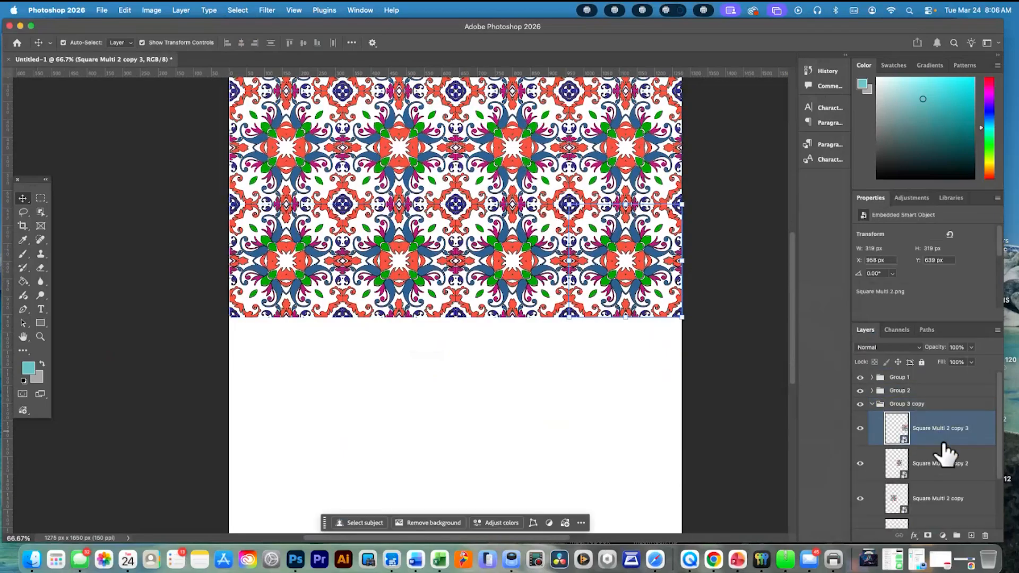
{"action": "scroll", "coordinate": [939, 454], "scroll_direction": "down", "scroll_amount": 3}
{"action": "left_click", "coordinate": [947, 471]}
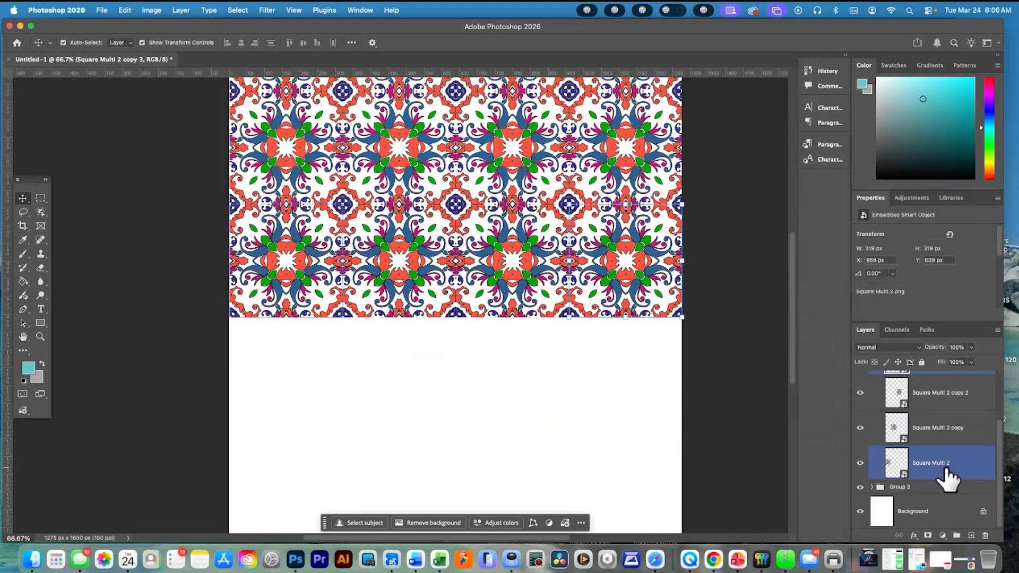
{"action": "left_click", "coordinate": [947, 471], "text": "shift"}
{"action": "left_click_drag", "start_coordinate": [627, 258], "coordinate": [622, 350]}
{"action": "left_click_drag", "start_coordinate": [652, 295], "coordinate": [647, 409]}
{"action": "left_click_drag", "start_coordinate": [537, 313], "coordinate": [537, 423]}
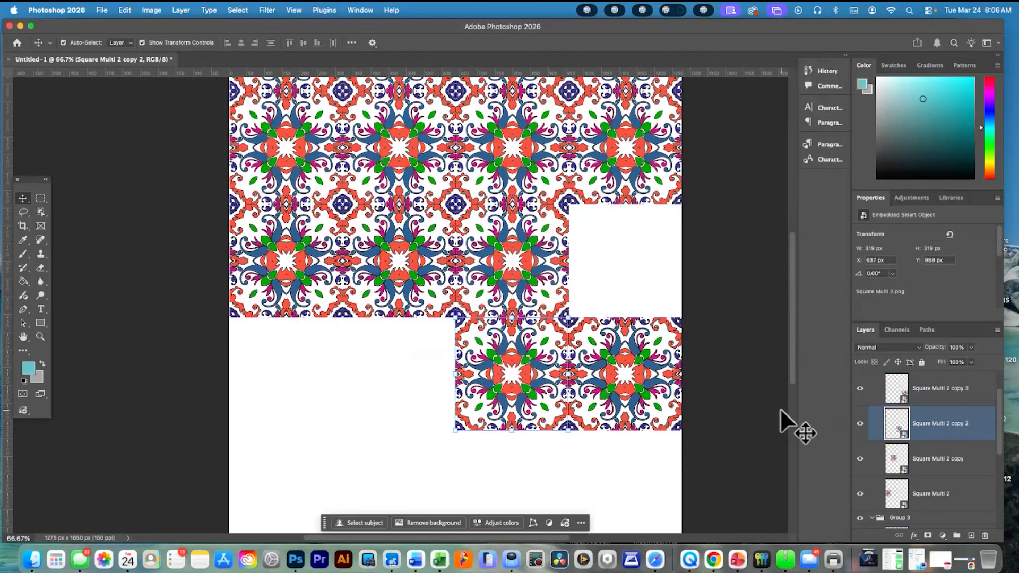
Move the two leftmost tiles of Group 3 copy down to Y 958 px, joined seamlessly to the fourth row
{"action": "scroll", "coordinate": [945, 445], "scroll_direction": "down", "scroll_amount": 3}
{"action": "scroll", "coordinate": [946, 446], "scroll_direction": "up", "scroll_amount": 5}
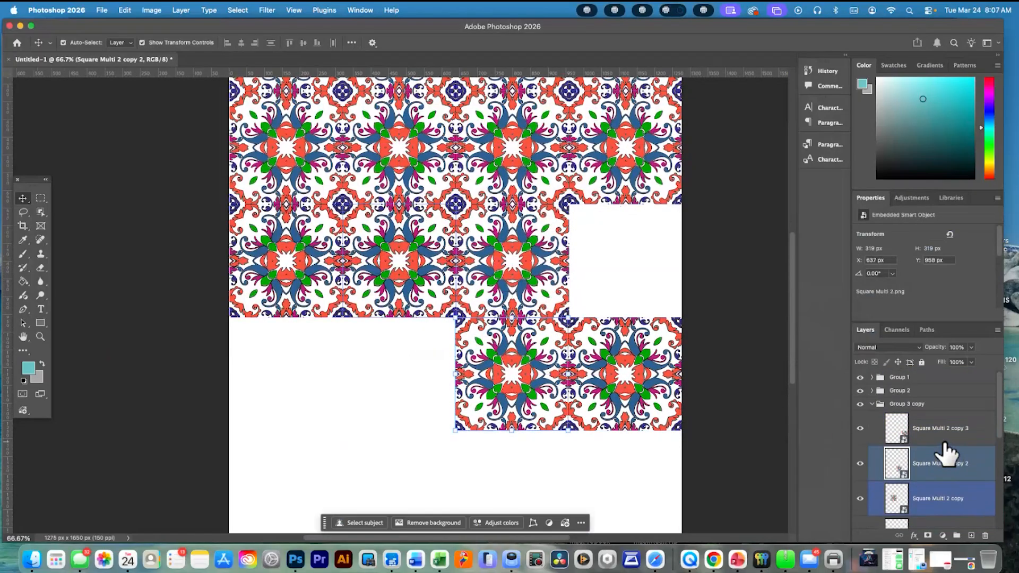
{"action": "left_click_drag", "start_coordinate": [398, 261], "coordinate": [402, 364]}
{"action": "left_click_drag", "start_coordinate": [303, 289], "coordinate": [303, 400]}
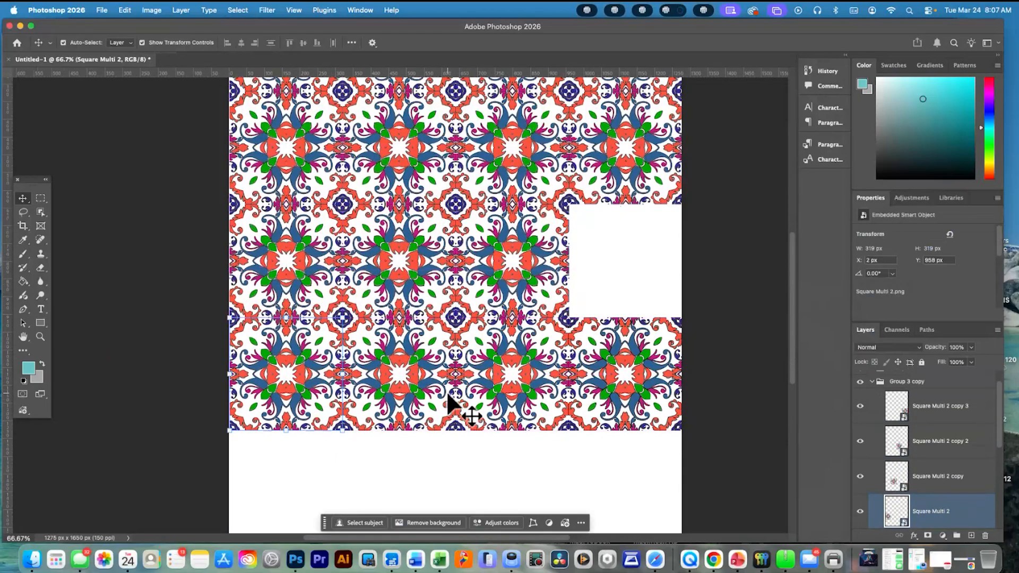
Try to move Group 3's Square Multi 2 copy 3 tile up from the fourth row into the third-row gap
{"action": "left_click", "coordinate": [613, 354]}
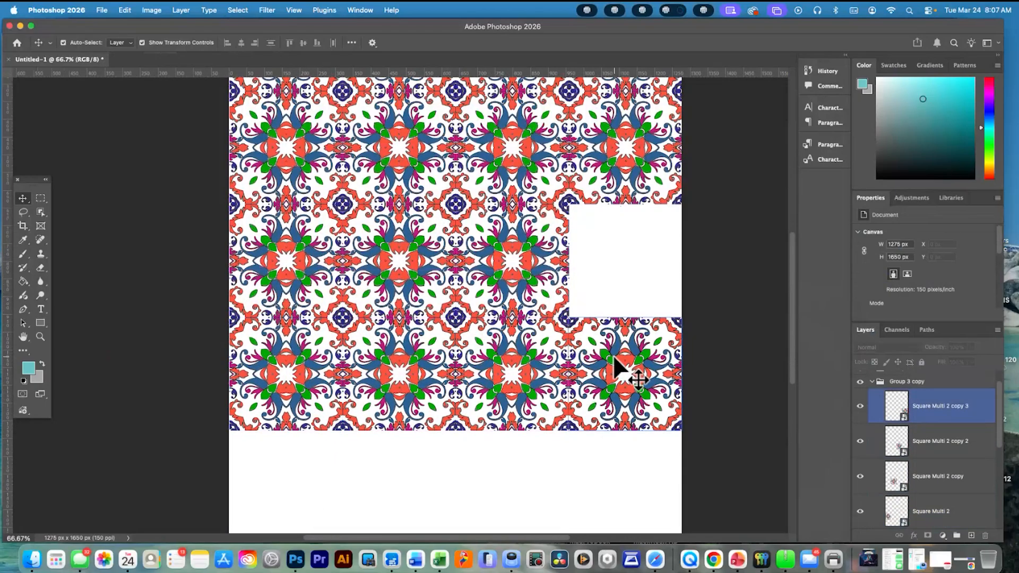
{"action": "scroll", "coordinate": [959, 428], "scroll_direction": "down", "scroll_amount": 3}
{"action": "left_click", "coordinate": [959, 430]}
{"action": "scroll", "coordinate": [959, 431], "scroll_direction": "down", "scroll_amount": 1}
{"action": "left_click", "coordinate": [959, 432]}
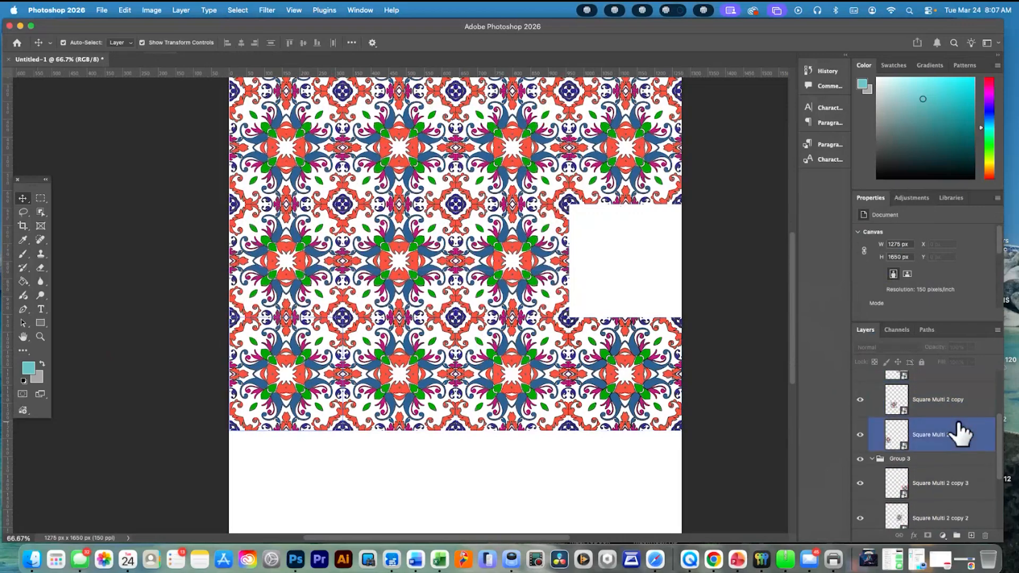
{"action": "left_click", "coordinate": [960, 480]}
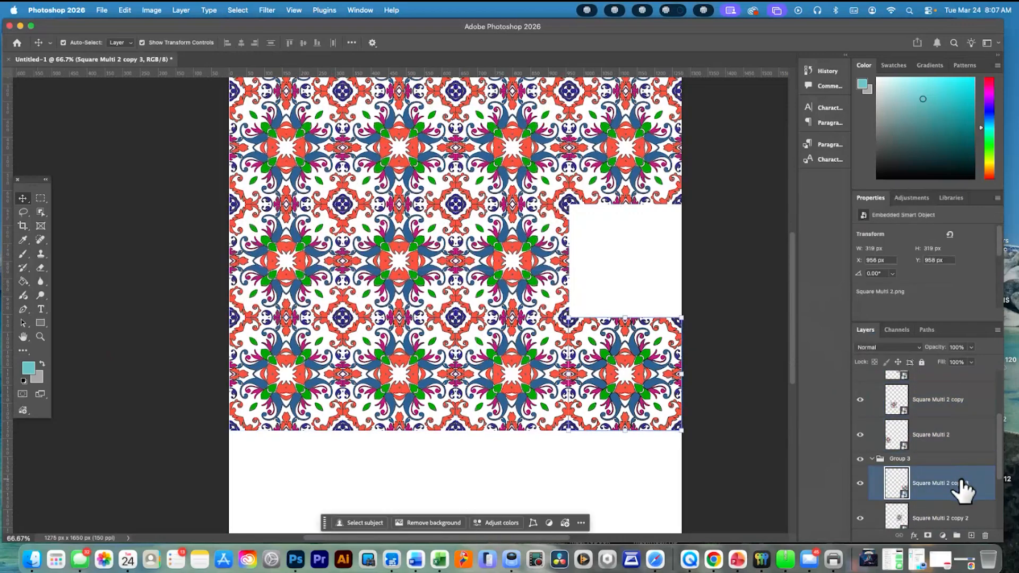
{"action": "left_click_drag", "start_coordinate": [643, 358], "coordinate": [651, 287]}
{"action": "left_click_drag", "start_coordinate": [643, 373], "coordinate": [651, 338]}
{"action": "scroll", "coordinate": [928, 449], "scroll_direction": "up", "scroll_amount": 2}
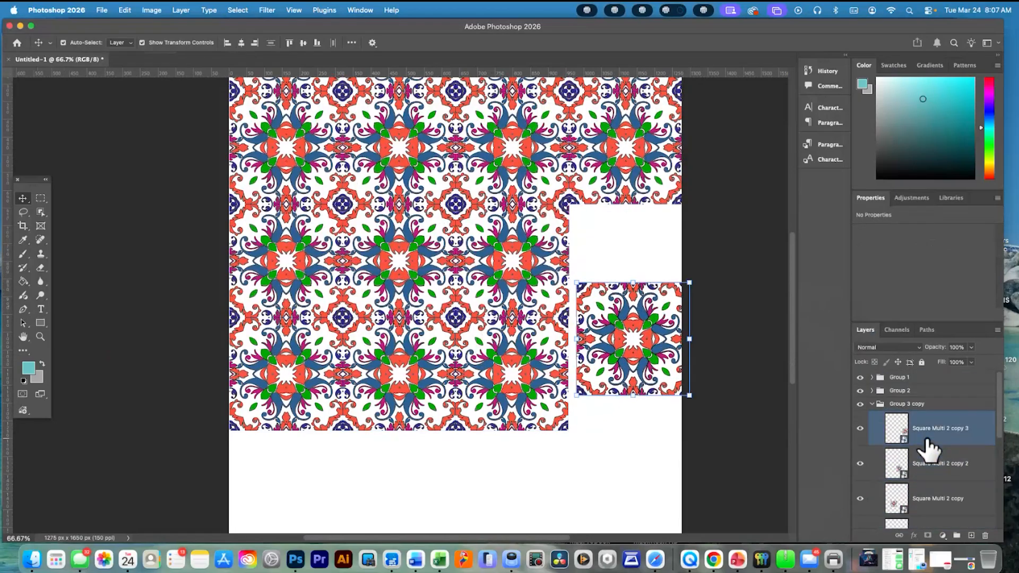
Move the rightmost tiles of Group 3 copy and Group 3 to fill the right-hand gaps in the third and fourth rows
{"action": "left_click", "coordinate": [873, 407]}
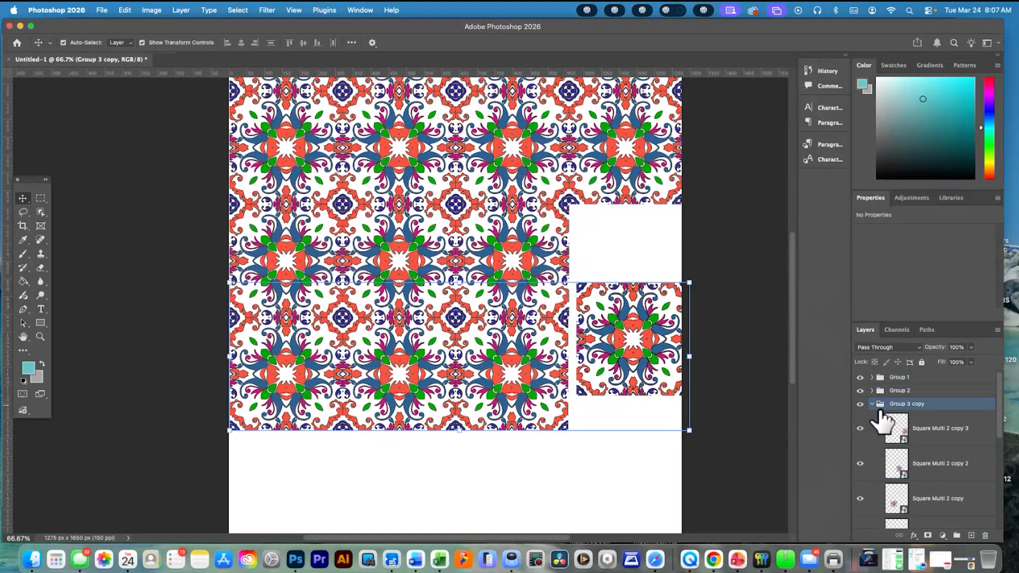
{"action": "left_click", "coordinate": [960, 442]}
{"action": "left_click_drag", "start_coordinate": [630, 340], "coordinate": [620, 281]}
{"action": "left_click_drag", "start_coordinate": [621, 317], "coordinate": [609, 277]}
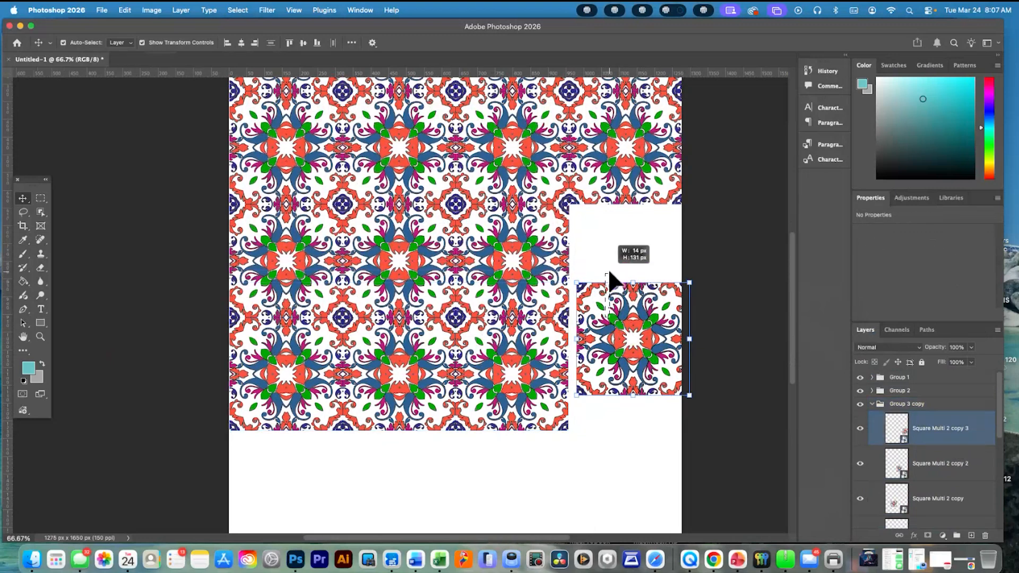
{"action": "left_click_drag", "start_coordinate": [627, 367], "coordinate": [616, 279]}
{"action": "left_click", "coordinate": [638, 354]}
{"action": "left_click_drag", "start_coordinate": [639, 355], "coordinate": [651, 373]}
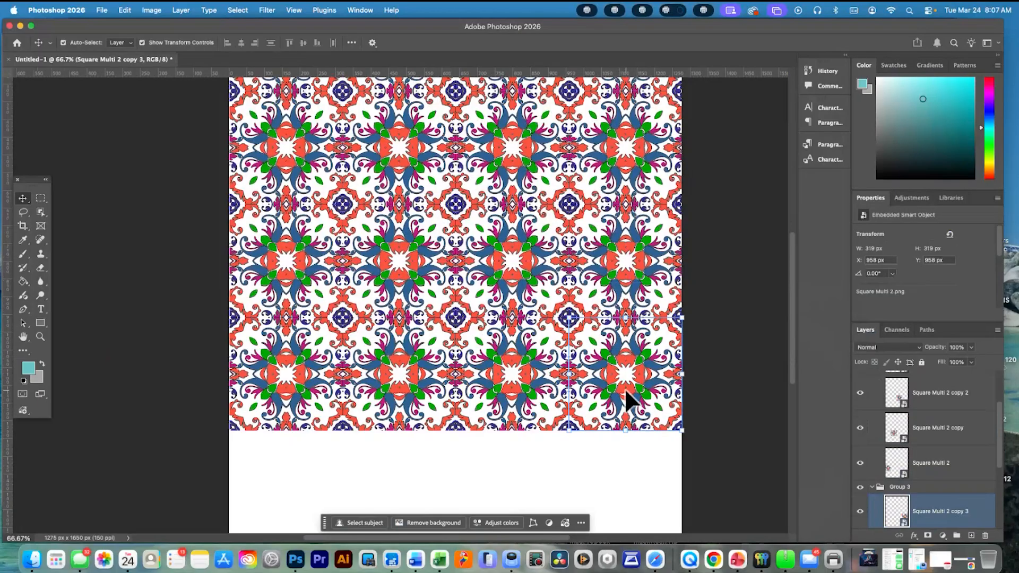
Select the other three fourth-row tiles in turn to check which layer holds each, and clear the selection
{"action": "left_click", "coordinate": [487, 393]}
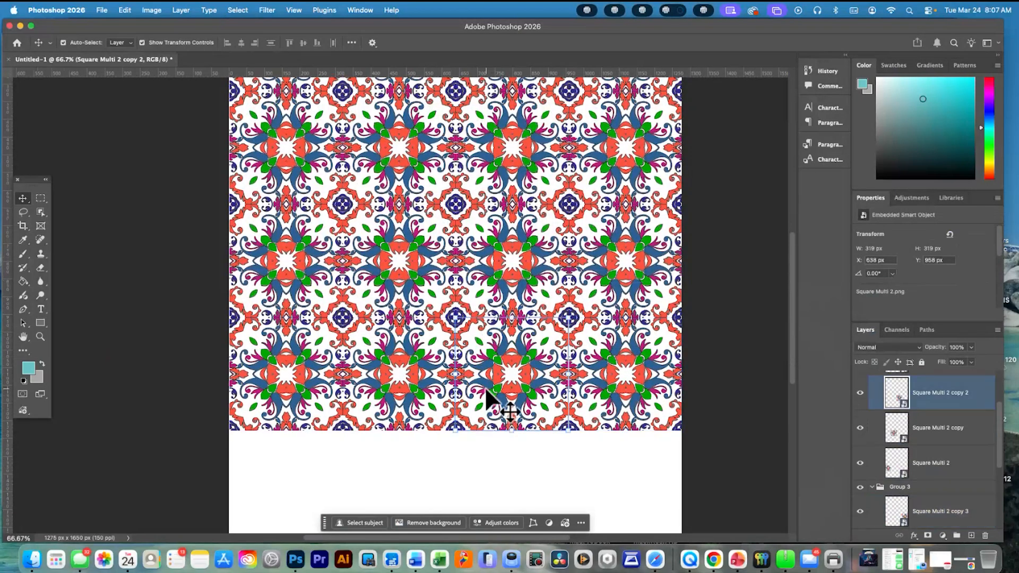
{"action": "left_click", "coordinate": [396, 404]}
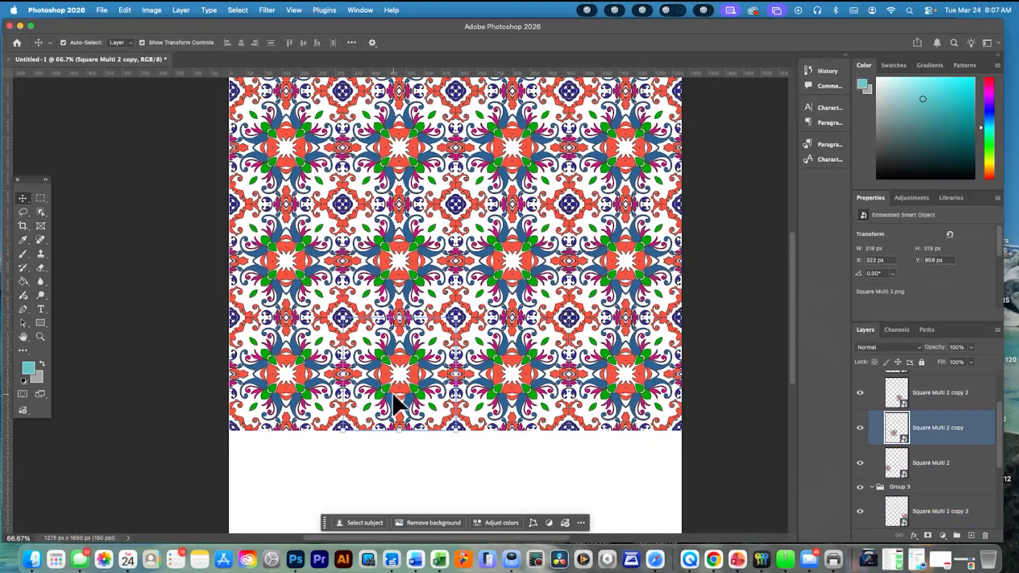
{"action": "left_click", "coordinate": [318, 384]}
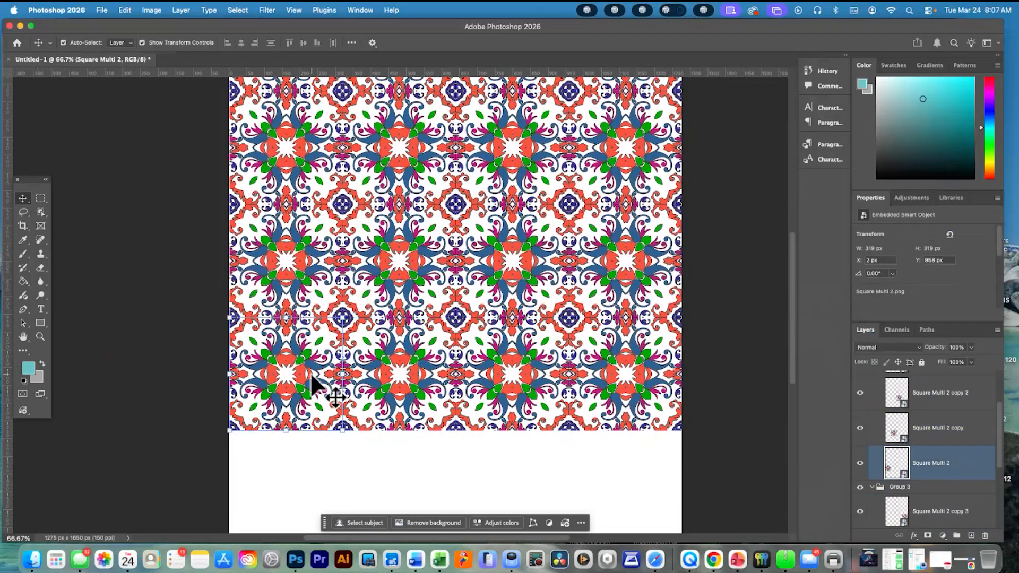
{"action": "left_click", "coordinate": [445, 455]}
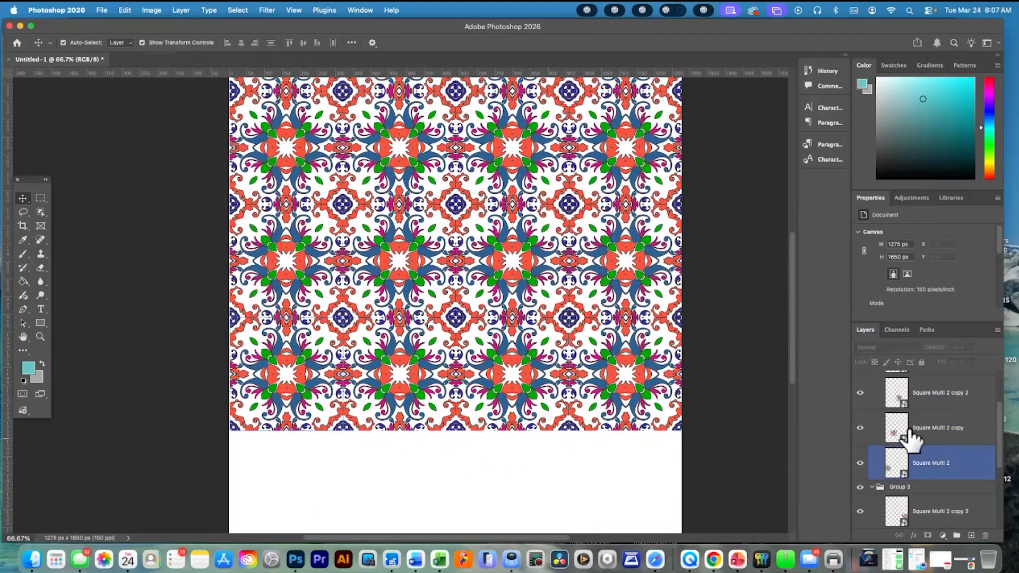
Rename Group 3 copy as Group 4 and collapse both Group 4 and Group 3
{"action": "scroll", "coordinate": [920, 424], "scroll_direction": "up", "scroll_amount": 3}
{"action": "left_click", "coordinate": [872, 404]}
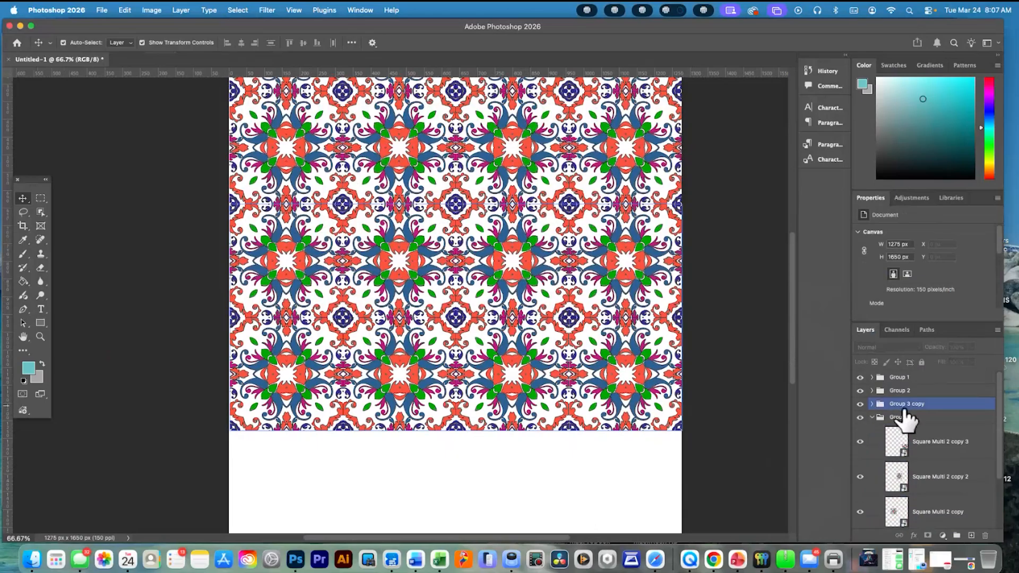
{"action": "left_click", "coordinate": [905, 404]}
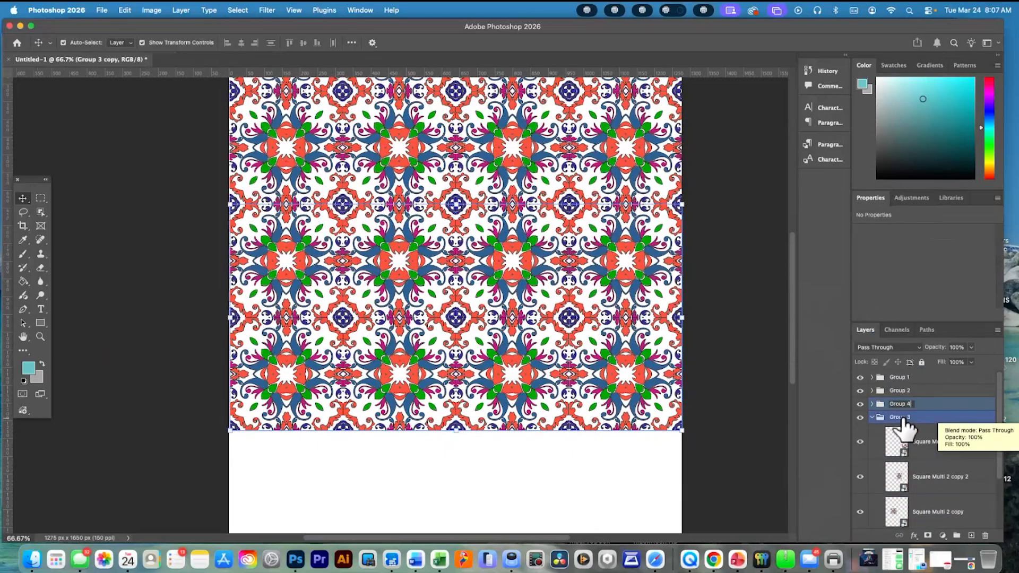
{"action": "key", "text": "Return"}
{"action": "left_click", "coordinate": [872, 417]}
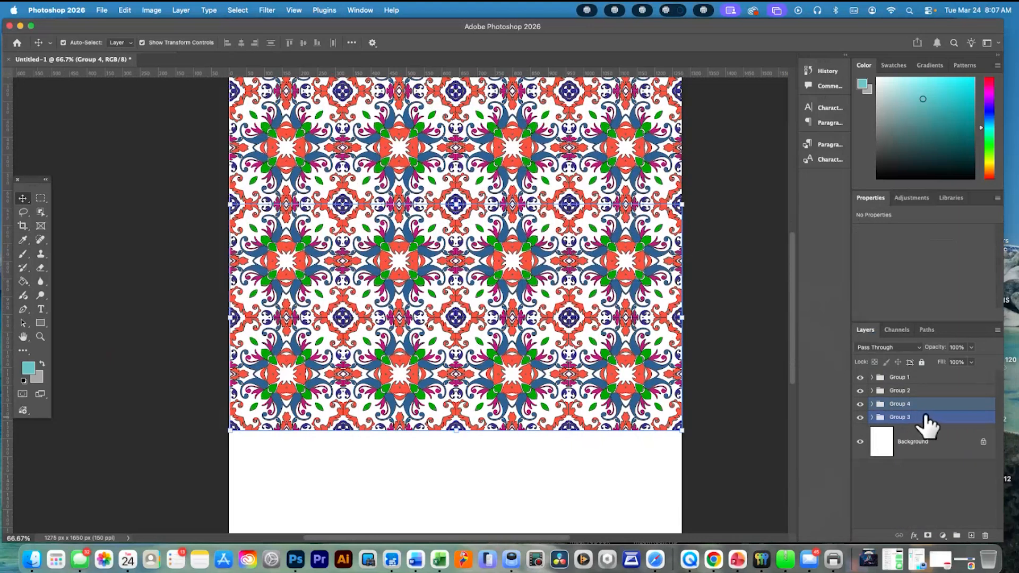
Place Group 3 between Group 2 and Group 4 in the layer order, undoing any misplaced drop
{"action": "left_click_drag", "start_coordinate": [921, 395], "coordinate": [925, 398]}
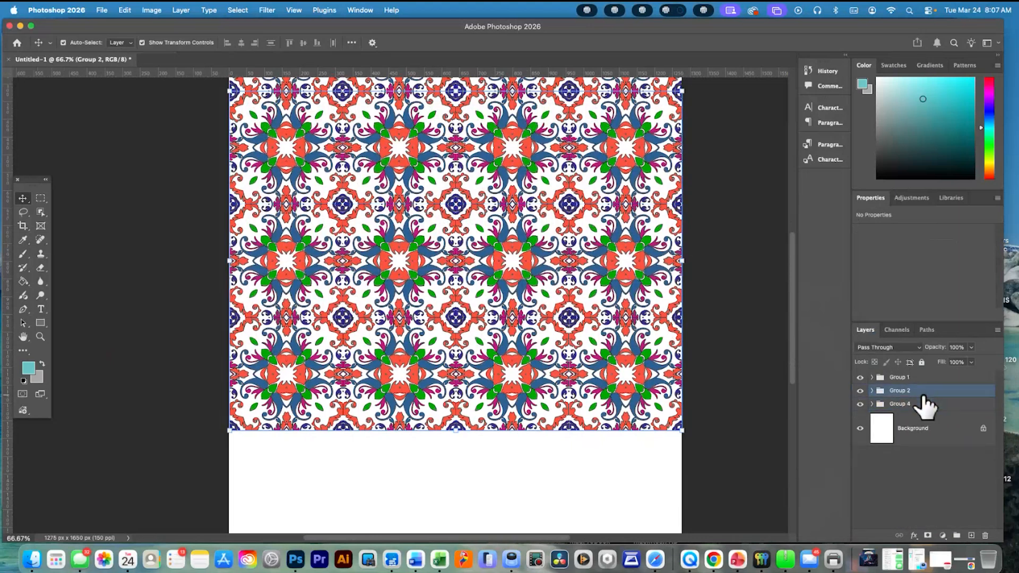
{"action": "key", "text": "super+z"}
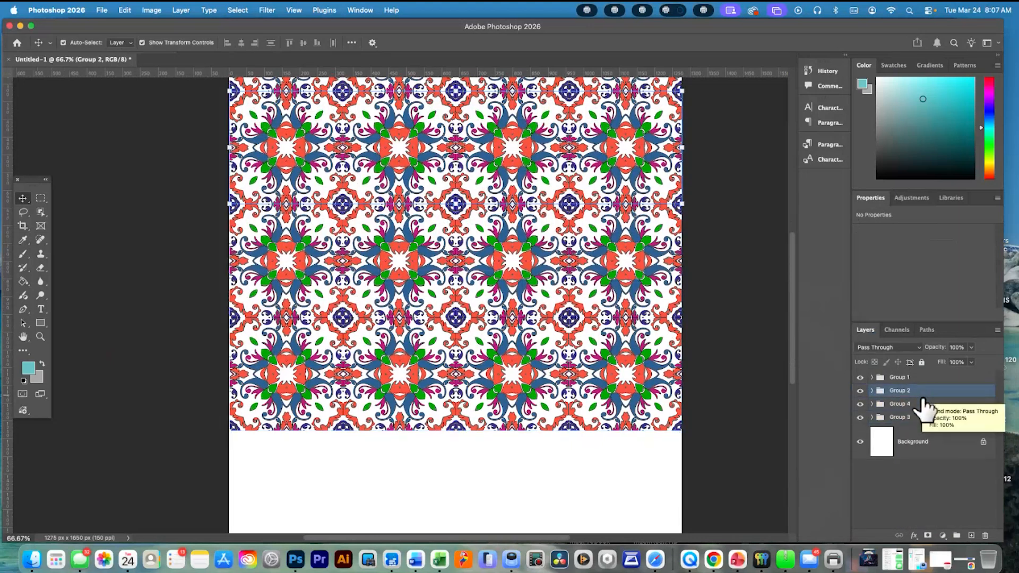
{"action": "left_click_drag", "start_coordinate": [921, 417], "coordinate": [922, 398]}
Hide and reshow Group 3 to check which tiles it holds, with the group expanded
{"action": "left_click", "coordinate": [861, 404]}
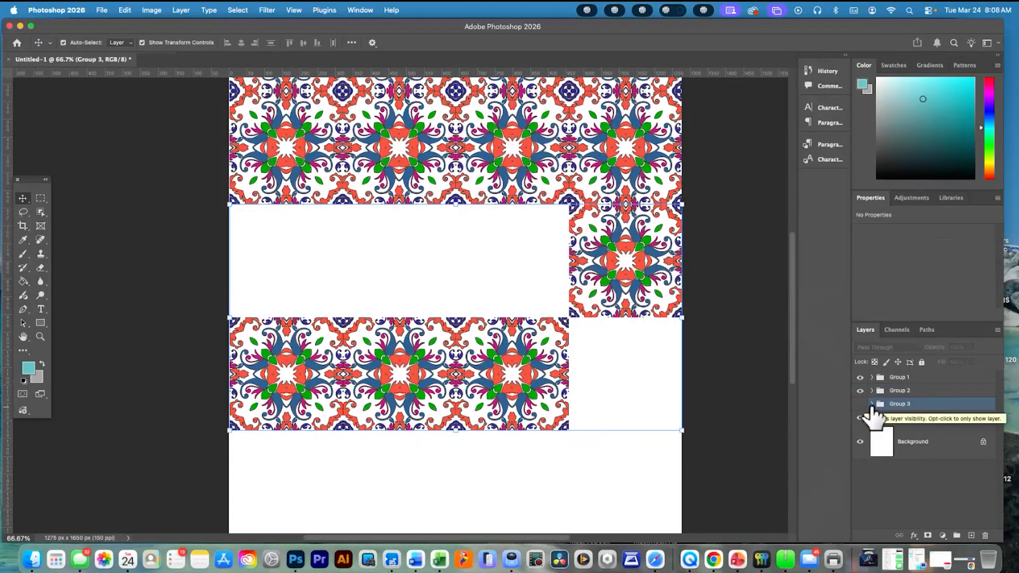
{"action": "left_click", "coordinate": [871, 404]}
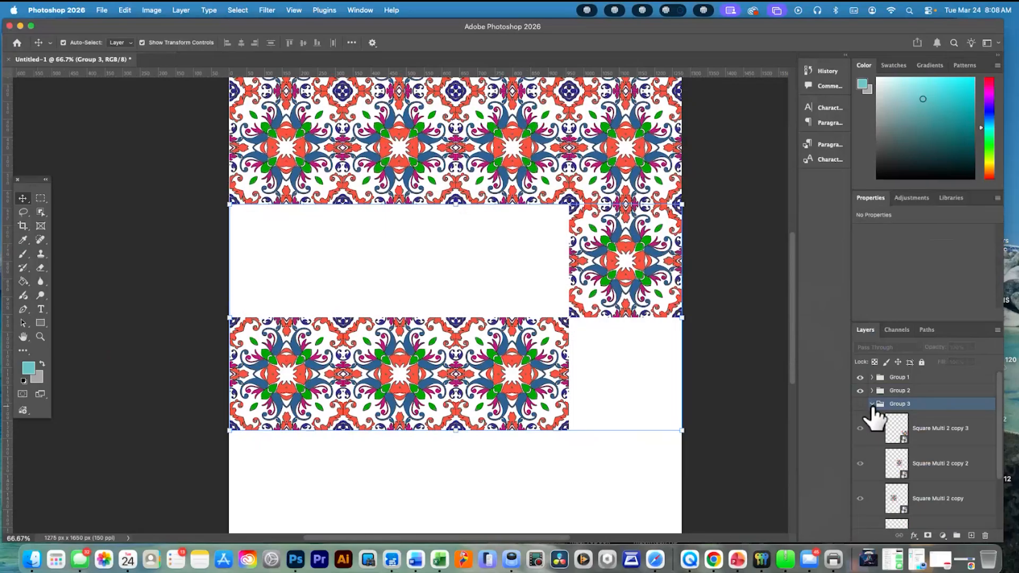
{"action": "left_click", "coordinate": [860, 405]}
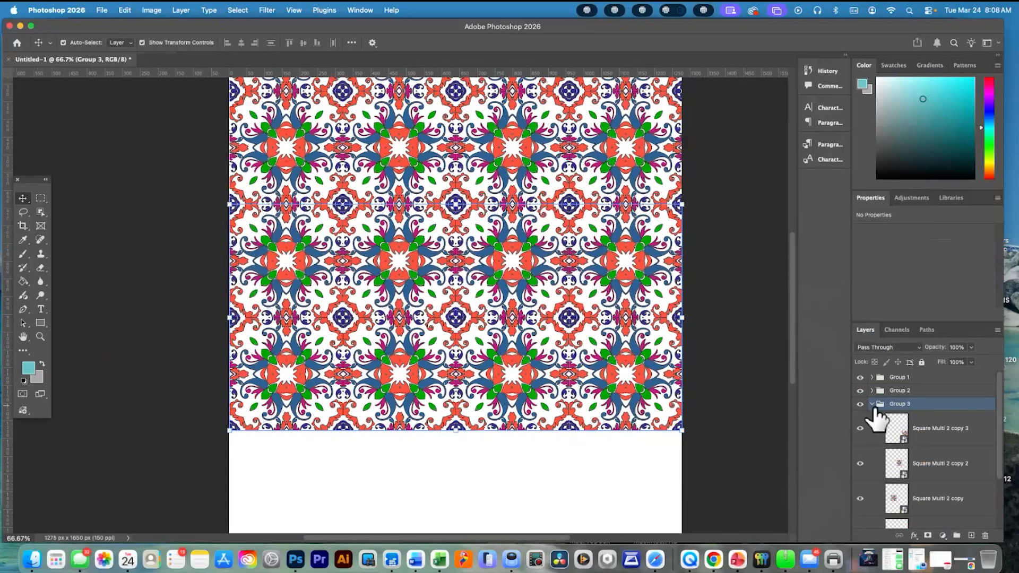
Swap the rightmost tiles so Group 3's fills the third row and Group 4's sits in the fourth at X 958, Y 958 px
{"action": "left_click", "coordinate": [636, 366]}
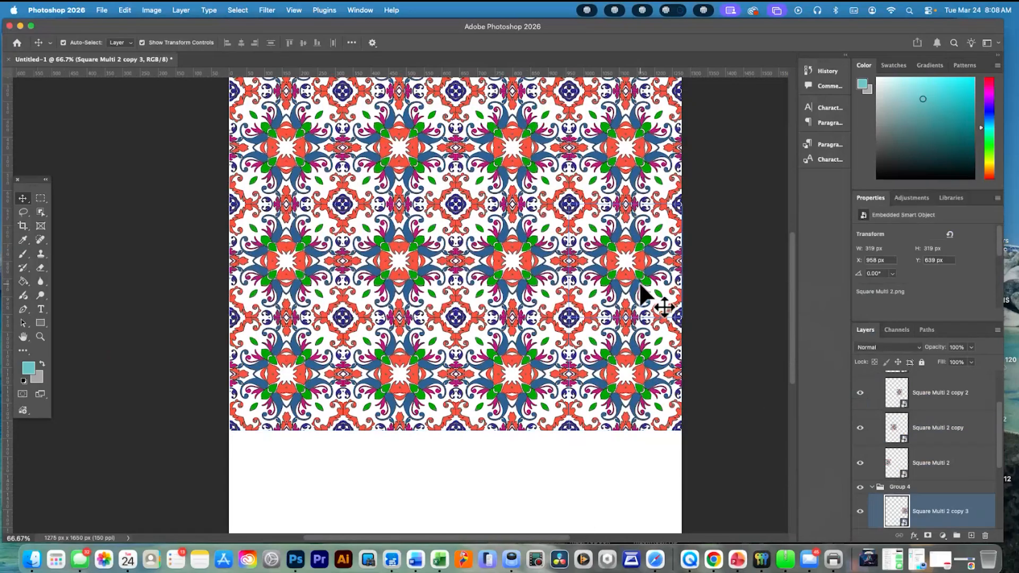
{"action": "left_click_drag", "start_coordinate": [643, 291], "coordinate": [615, 472]}
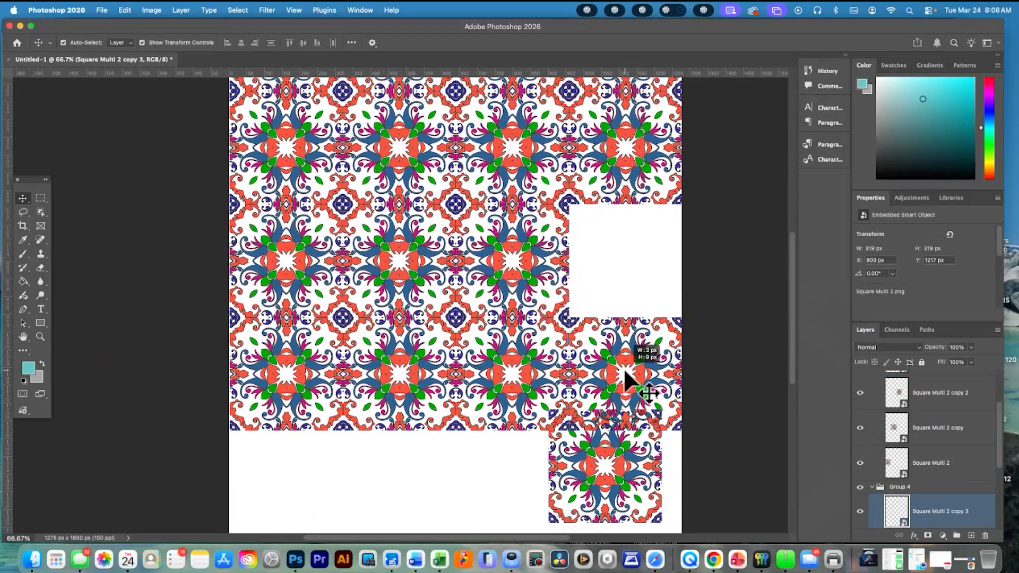
{"action": "left_click_drag", "start_coordinate": [625, 352], "coordinate": [614, 243]}
{"action": "left_click_drag", "start_coordinate": [578, 465], "coordinate": [599, 373]}
Hide and reshow Group 3 to check its complete row, and collapse the group
{"action": "left_click_drag", "start_coordinate": [883, 499], "coordinate": [867, 414]}
{"action": "left_click", "coordinate": [873, 391]}
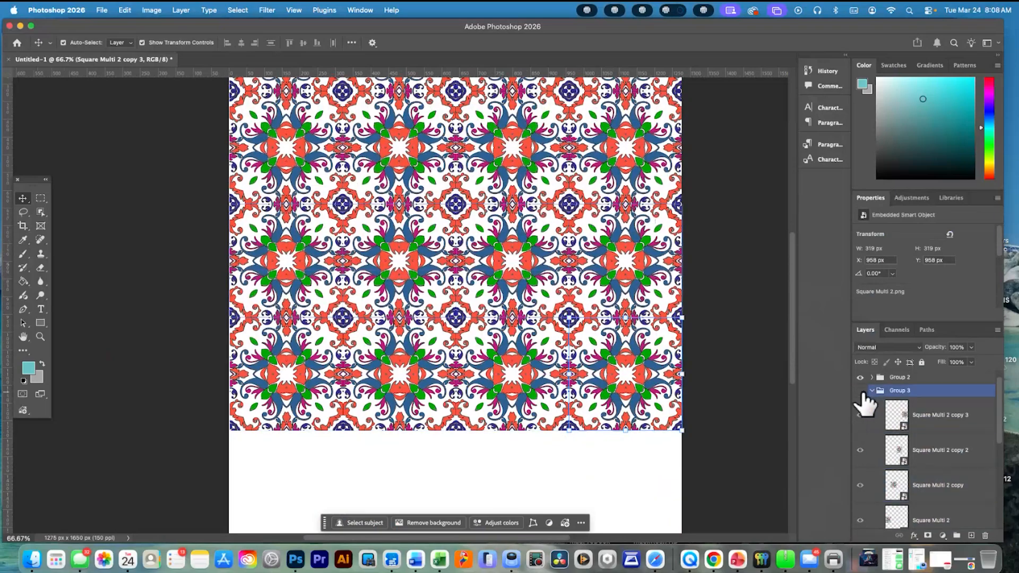
{"action": "left_click", "coordinate": [860, 391]}
{"action": "left_click", "coordinate": [860, 391]}
{"action": "left_click", "coordinate": [870, 393]}
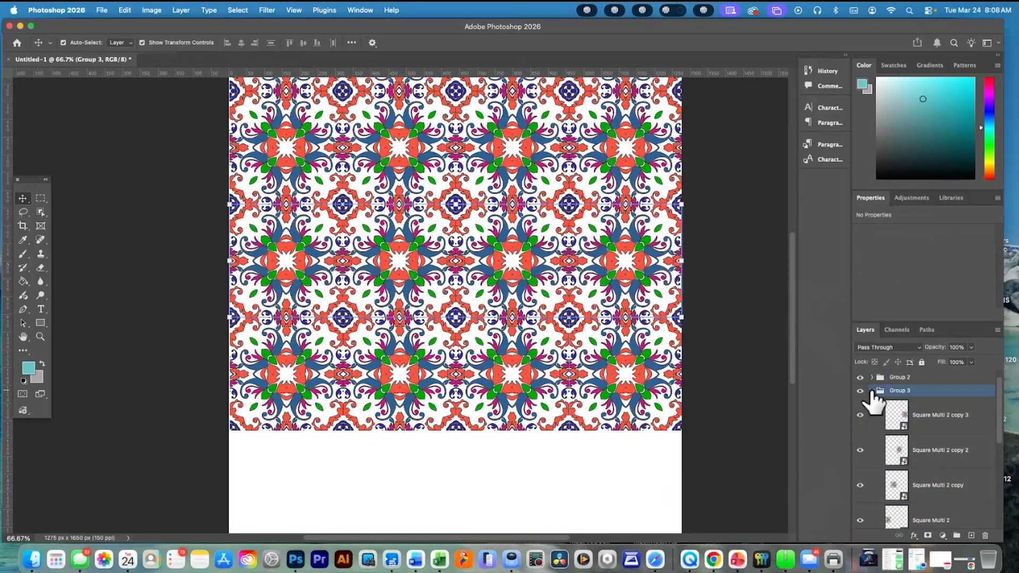
{"action": "left_click", "coordinate": [871, 391]}
Hide and reshow Group 4 to check its complete row, collapse the group and leave it selected
{"action": "left_click", "coordinate": [870, 404], "text": "shift"}
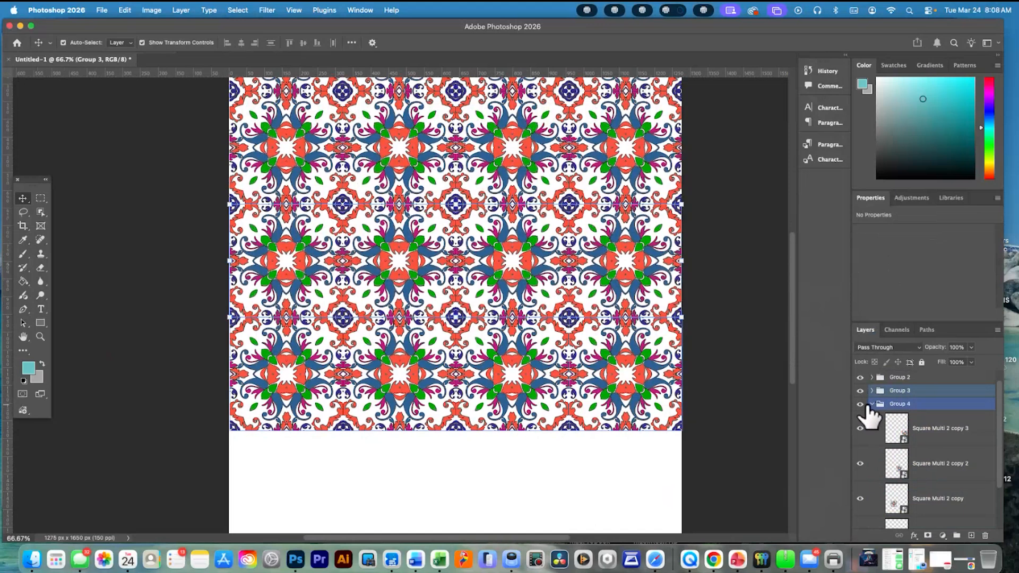
{"action": "left_click", "coordinate": [860, 405]}
{"action": "left_click", "coordinate": [860, 404]}
{"action": "left_click", "coordinate": [872, 404]}
{"action": "left_click", "coordinate": [881, 418]}
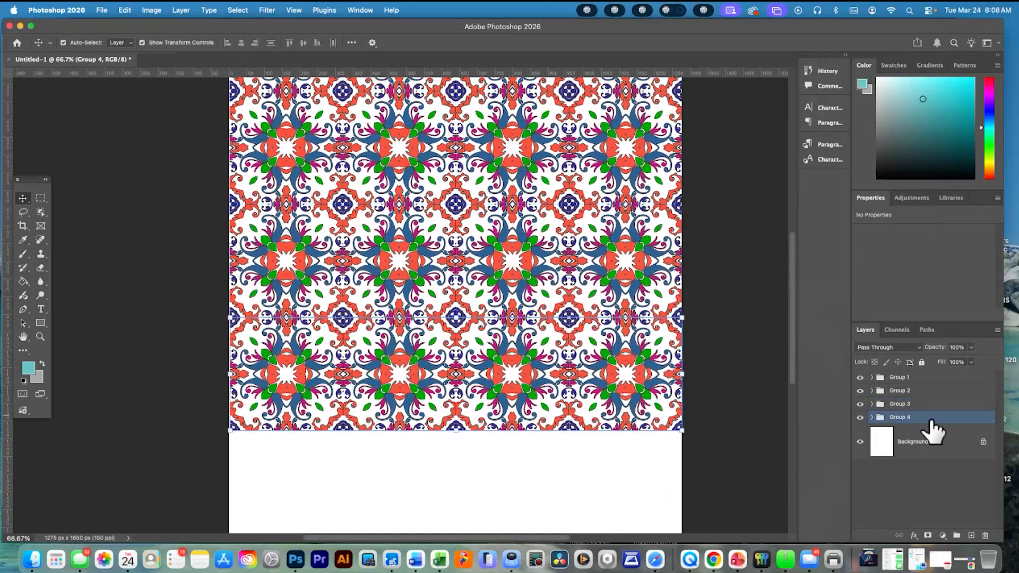
{"action": "left_click", "coordinate": [871, 417]}
{"action": "scroll", "coordinate": [696, 388], "scroll_direction": "down", "scroll_amount": 5}
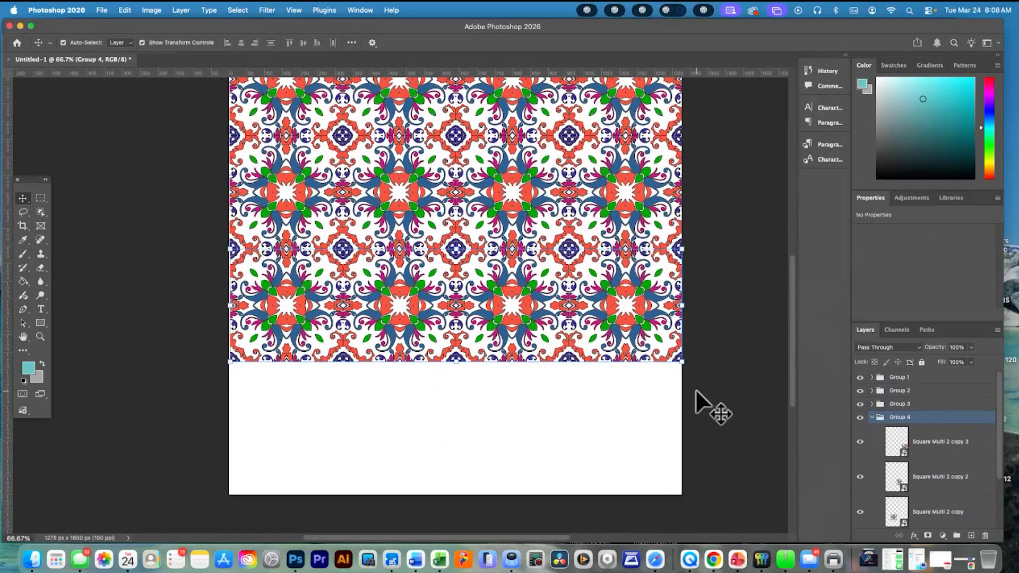
{"action": "left_click", "coordinate": [949, 451]}
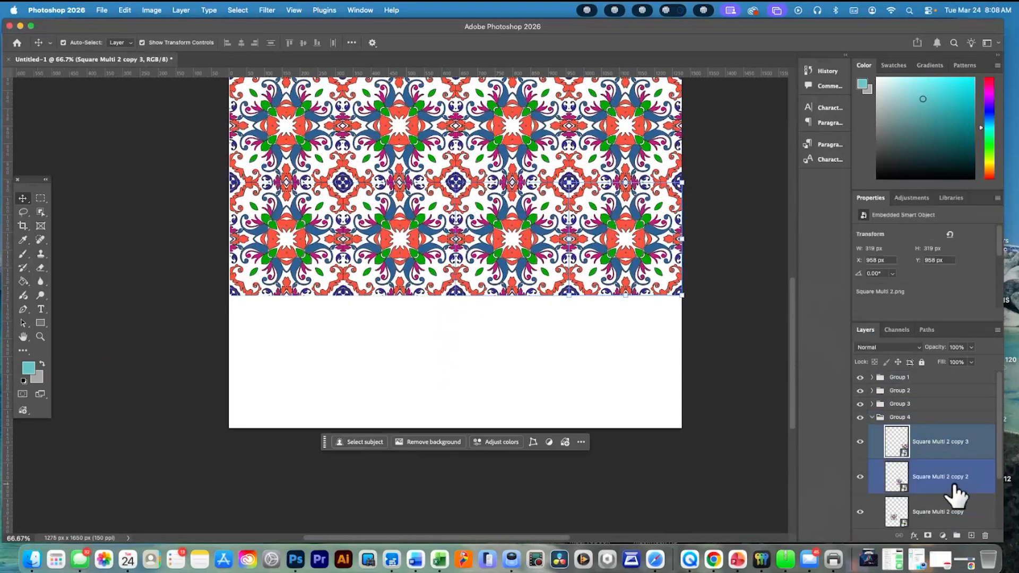
{"action": "scroll", "coordinate": [953, 488], "scroll_direction": "down", "scroll_amount": 2}
{"action": "left_click", "coordinate": [946, 477], "text": "shift"}
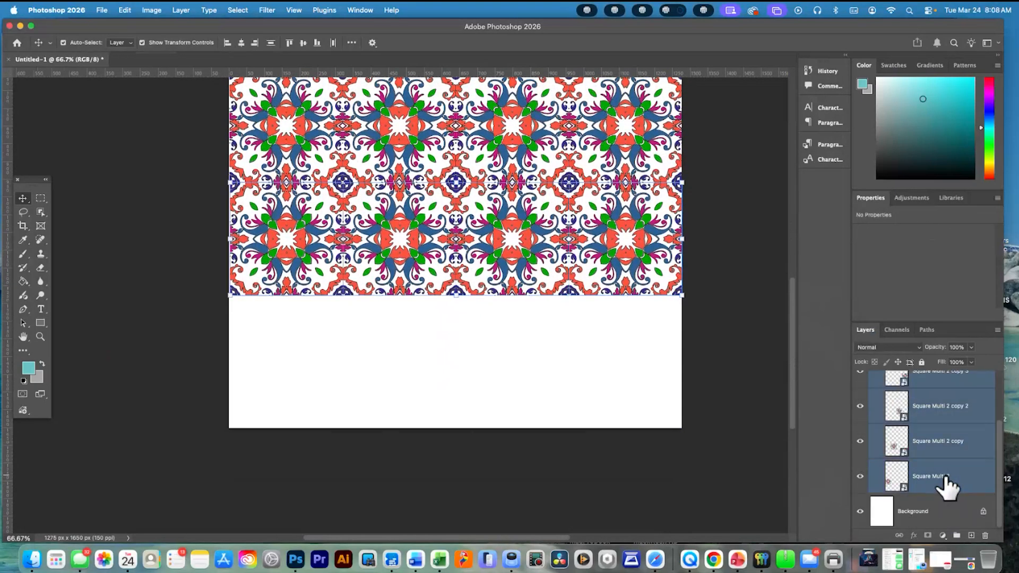
{"action": "scroll", "coordinate": [947, 478], "scroll_direction": "up", "scroll_amount": 2}
{"action": "right_click", "coordinate": [938, 419]}
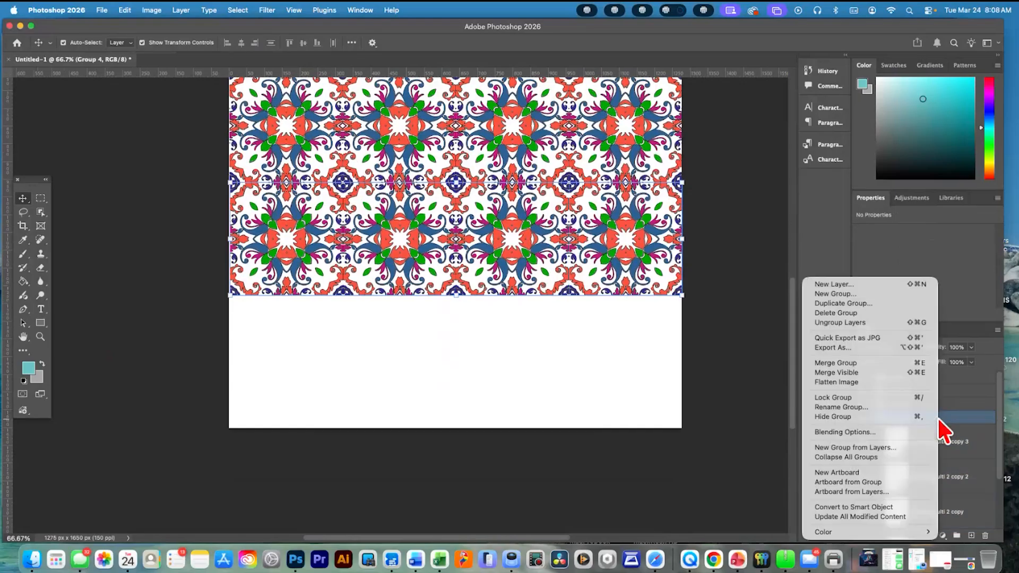
{"action": "left_click", "coordinate": [959, 412]}
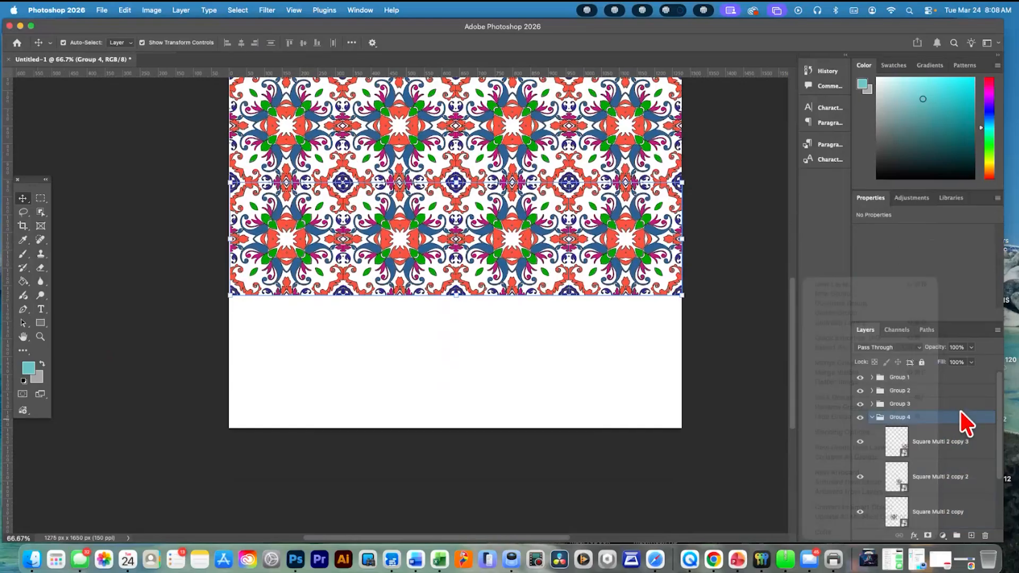
{"action": "left_click", "coordinate": [872, 417]}
Duplicate Group 4 within the same document and place the copy directly beneath it in the layer order
{"action": "right_click", "coordinate": [919, 423]}
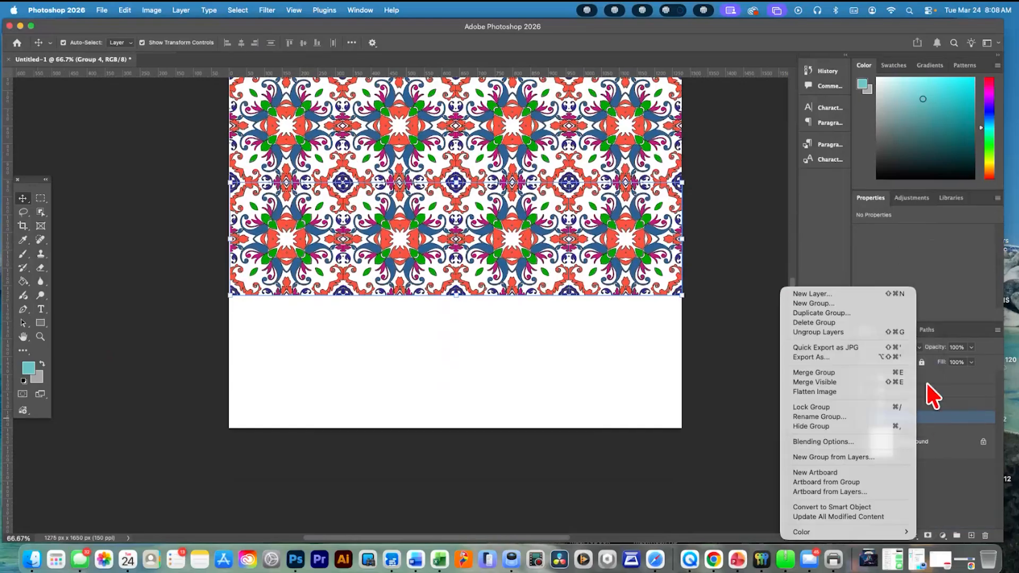
{"action": "left_click", "coordinate": [851, 315]}
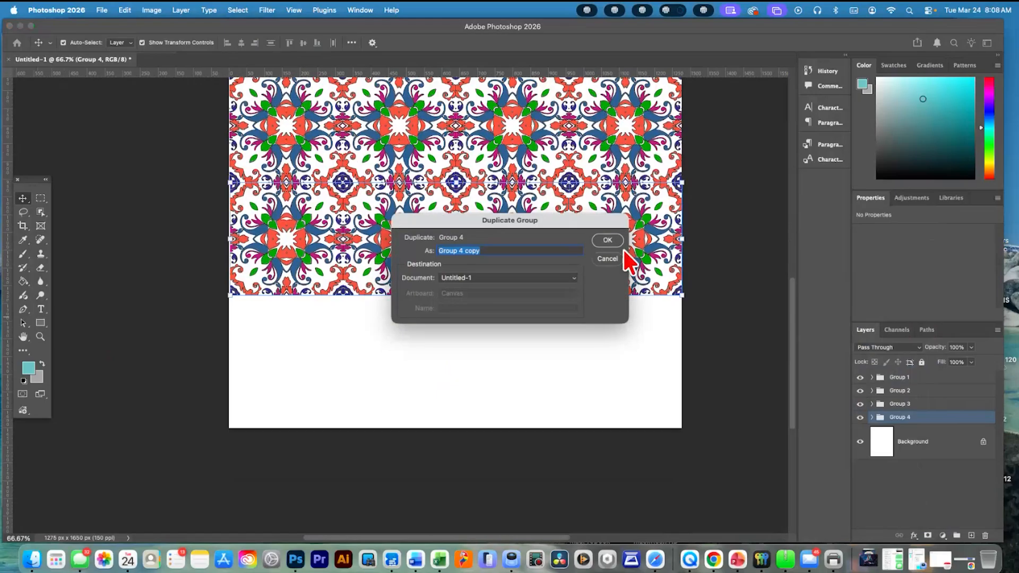
{"action": "left_click", "coordinate": [614, 242]}
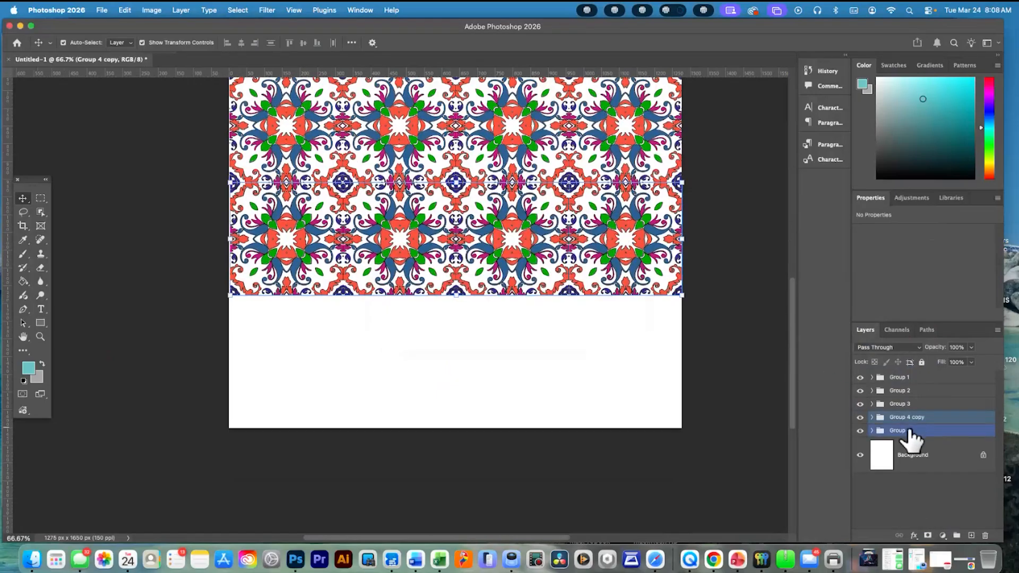
{"action": "left_click_drag", "start_coordinate": [924, 431], "coordinate": [884, 434]}
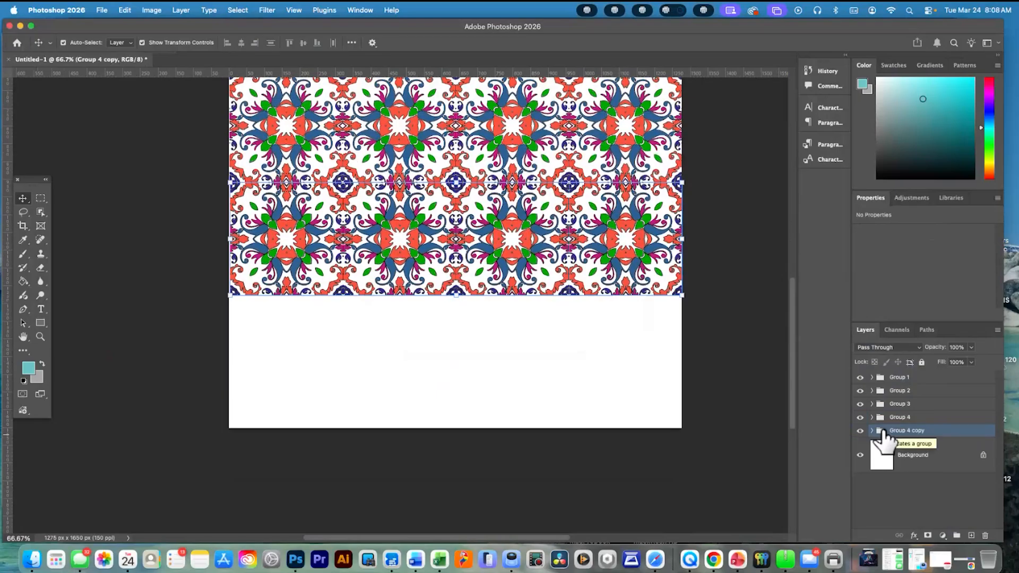
Rename the duplicated group Group 5 and expand it to show its tile layers
{"action": "double_click", "coordinate": [920, 431]}
{"action": "double_click", "coordinate": [919, 430]}
{"action": "key", "text": "BackSpace"}
{"action": "key", "text": "BackSpace"}
{"action": "key", "text": "BackSpace"}
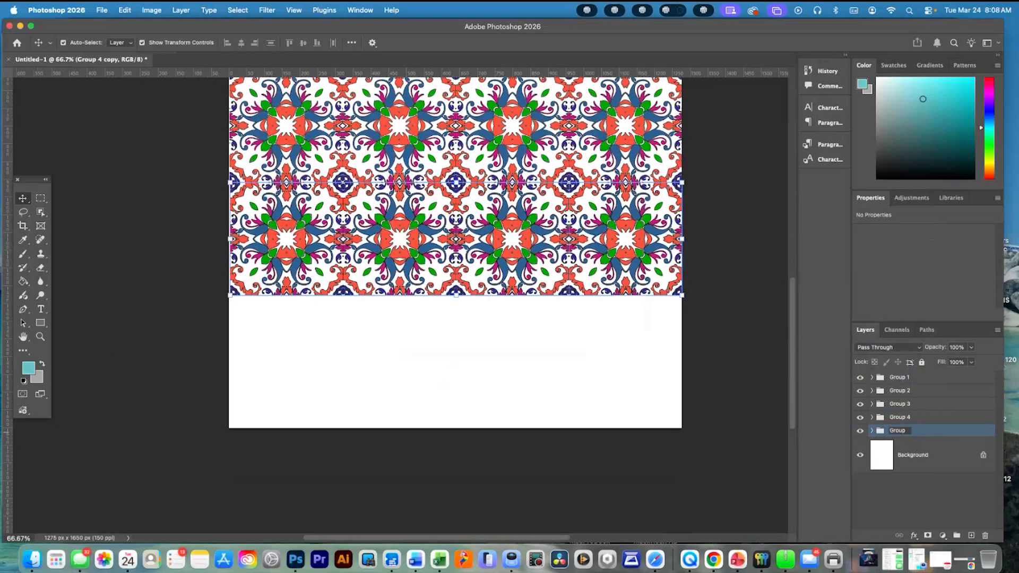
{"action": "left_click", "coordinate": [930, 432]}
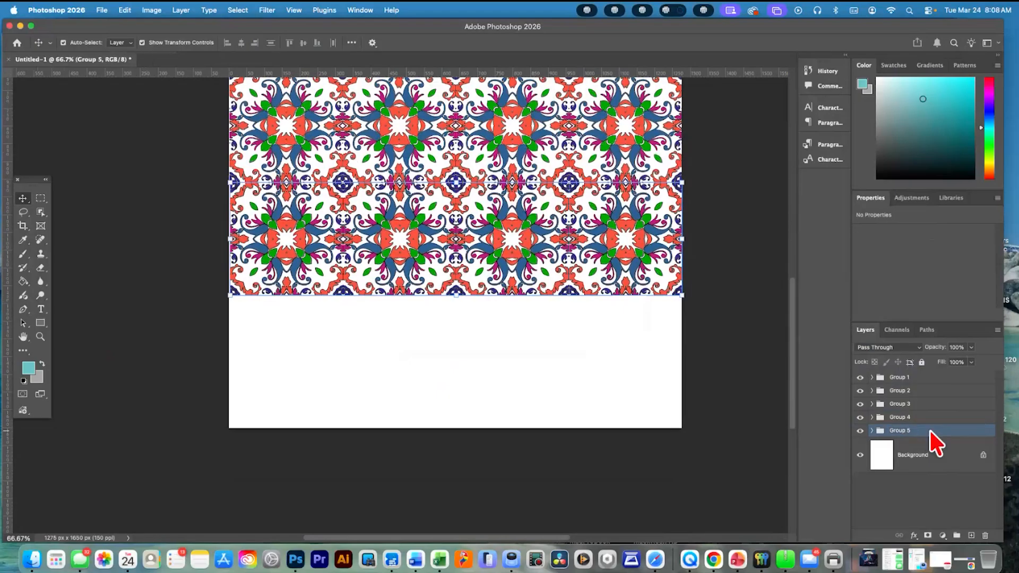
{"action": "left_click", "coordinate": [872, 430]}
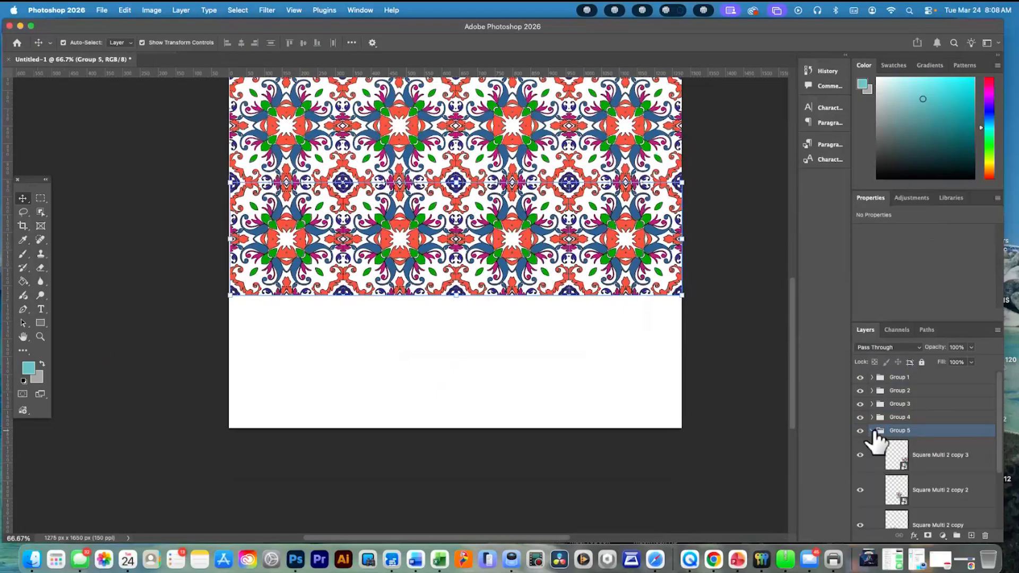
Lock the layers in Group 4
{"action": "left_click", "coordinate": [875, 418], "text": "shift"}
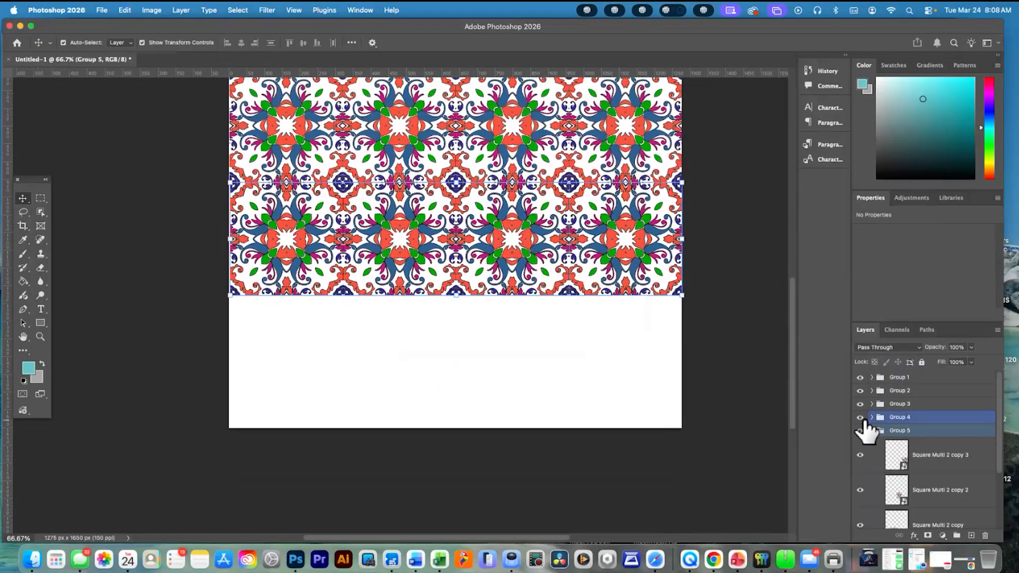
{"action": "left_click", "coordinate": [937, 419]}
{"action": "right_click", "coordinate": [938, 425]}
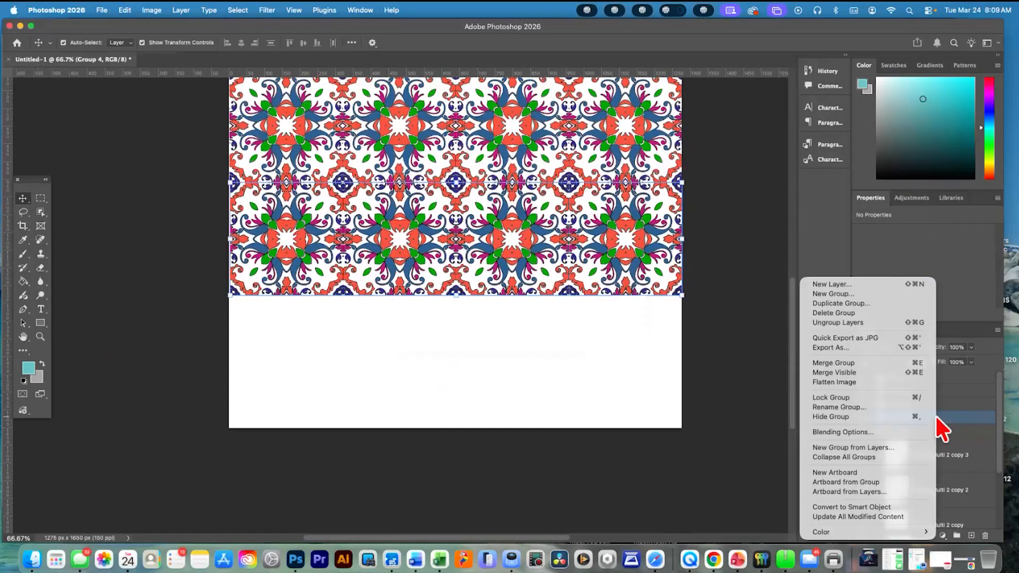
{"action": "left_click", "coordinate": [886, 409]}
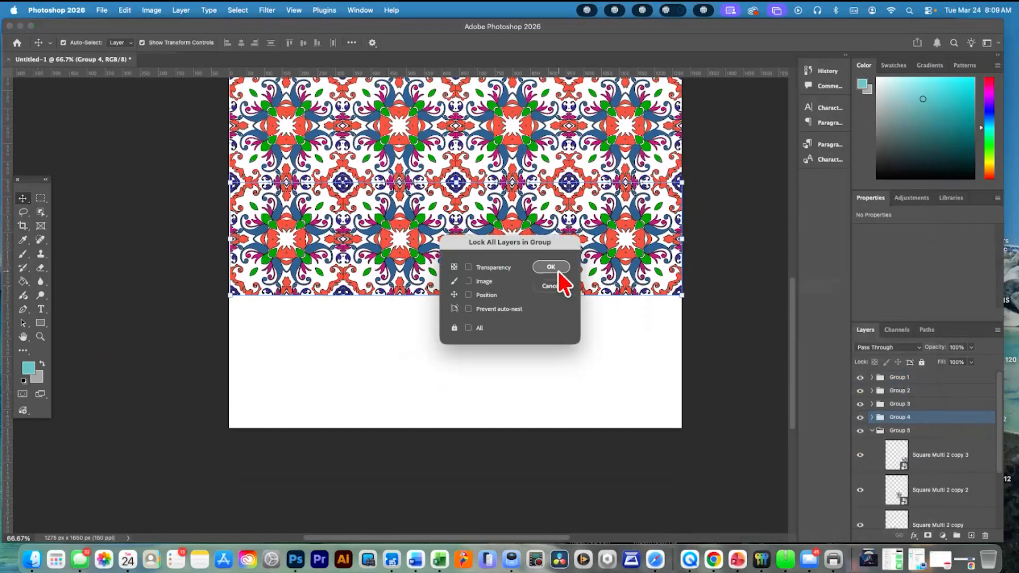
{"action": "left_click", "coordinate": [552, 268]}
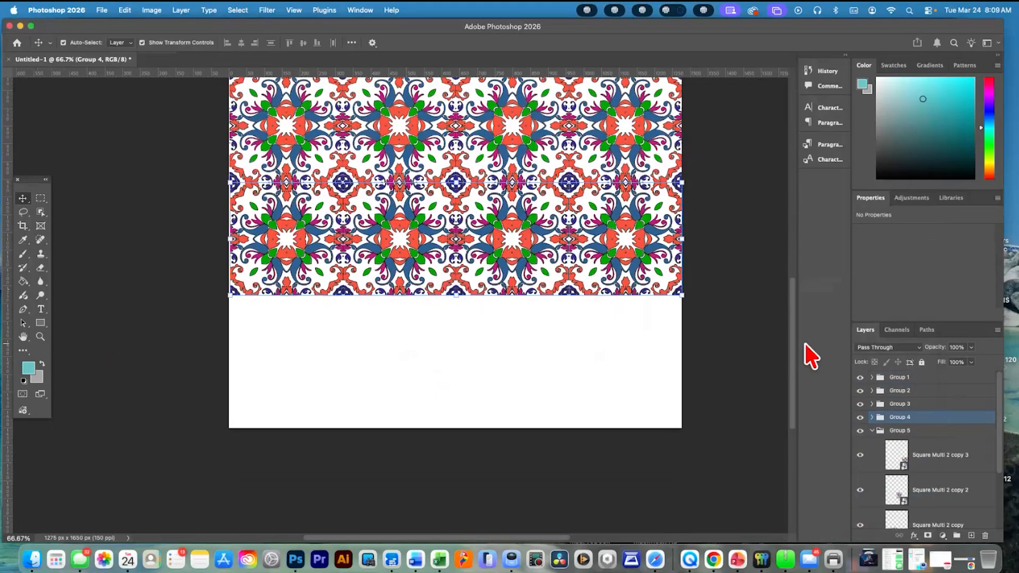
Select all four tiles in Group 5 and move them together down into the empty fifth row, at about Y 1277 px
{"action": "left_click", "coordinate": [932, 433]}
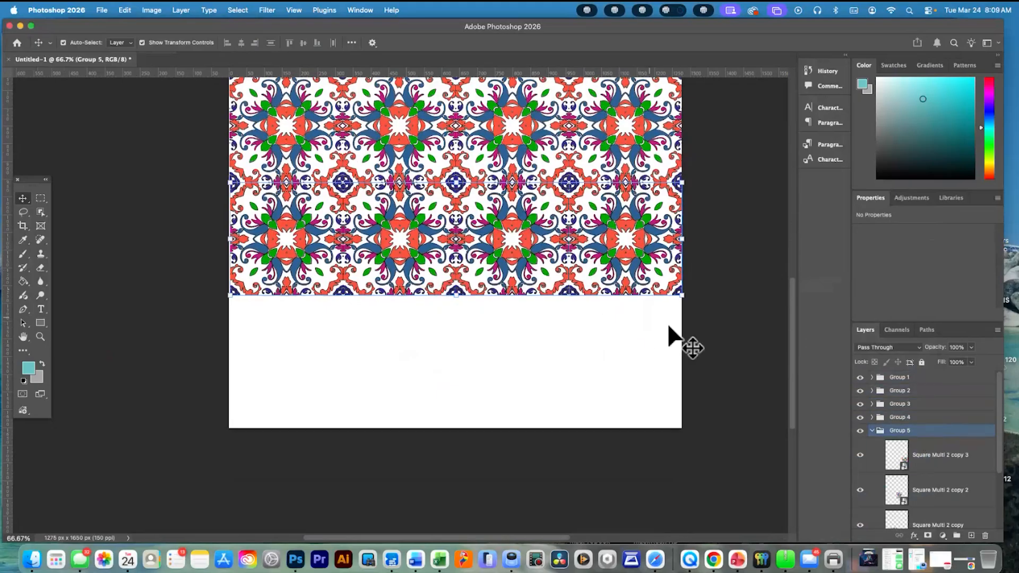
{"action": "left_click", "coordinate": [932, 456]}
{"action": "scroll", "coordinate": [937, 473], "scroll_direction": "down", "scroll_amount": 2}
{"action": "left_click", "coordinate": [935, 476], "text": "super"}
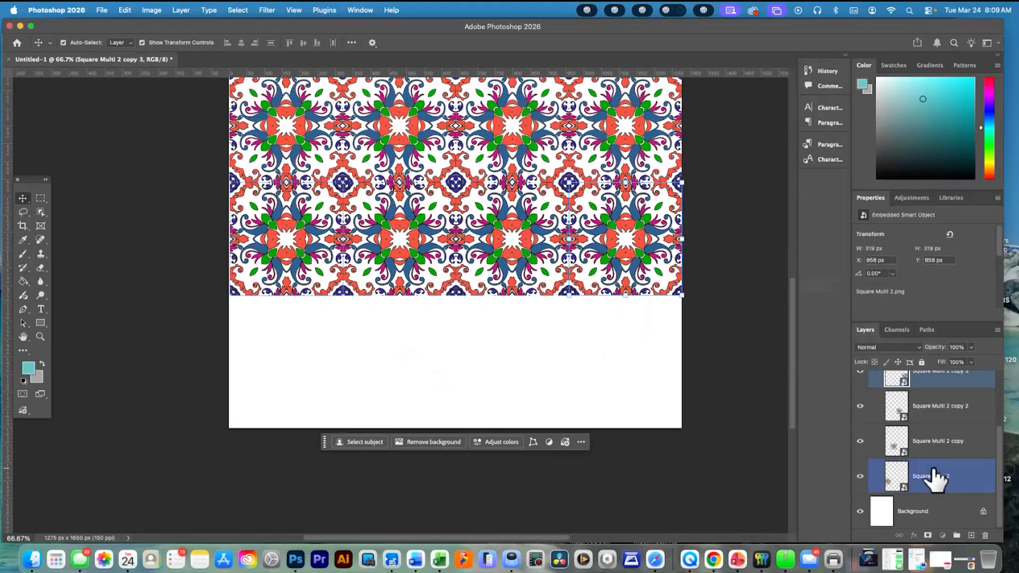
{"action": "left_click", "coordinate": [935, 476], "text": "shift"}
{"action": "left_click_drag", "start_coordinate": [509, 266], "coordinate": [511, 380]}
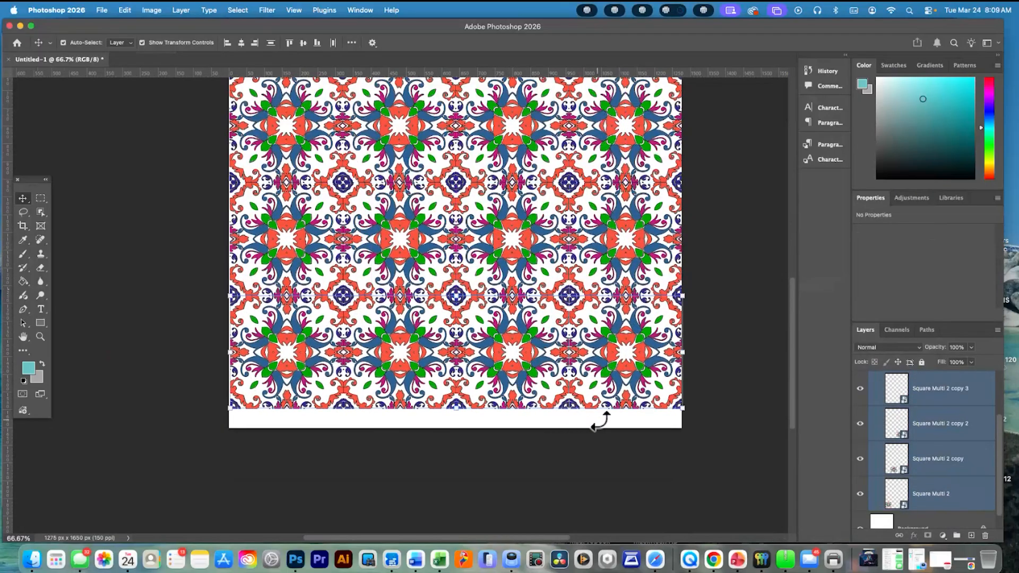
Nudge the rightmost tile of Group 5 to X 958, Y 1275 px and commit the transform
{"action": "left_click", "coordinate": [621, 436]}
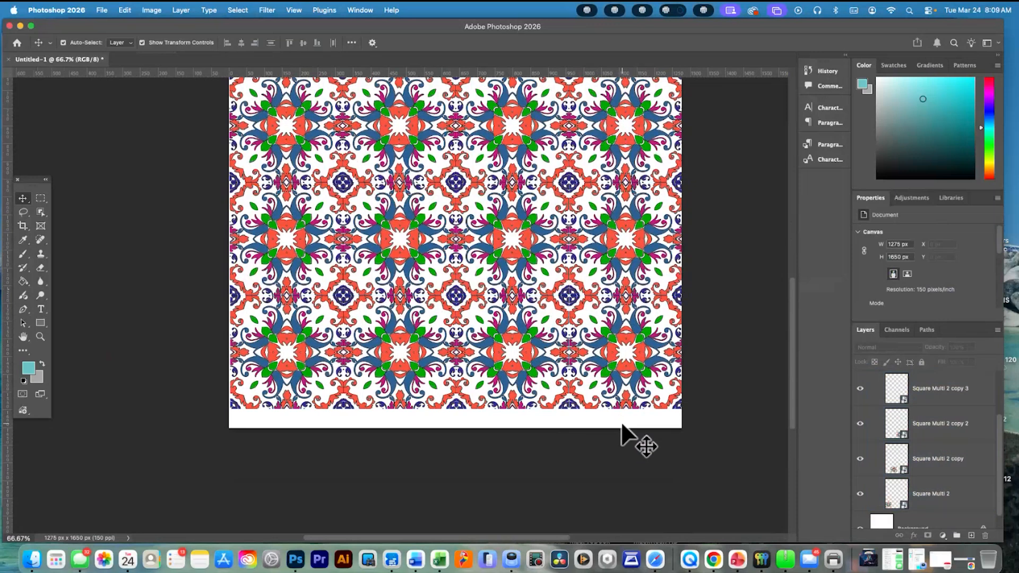
{"action": "scroll", "coordinate": [618, 434], "scroll_direction": "left", "scroll_amount": 2}
{"action": "left_click", "coordinate": [640, 393]}
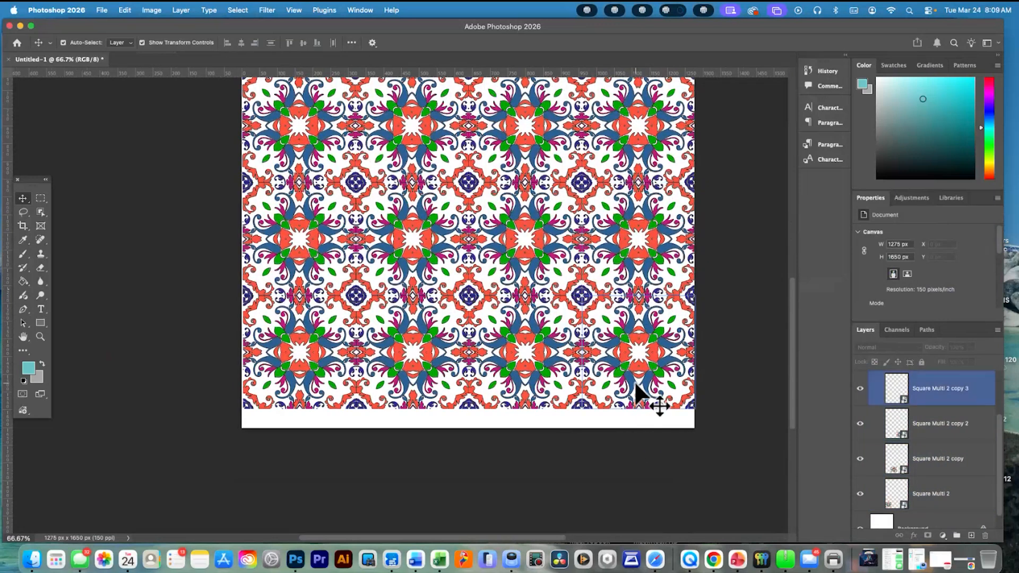
{"action": "left_click_drag", "start_coordinate": [639, 393], "coordinate": [637, 392]}
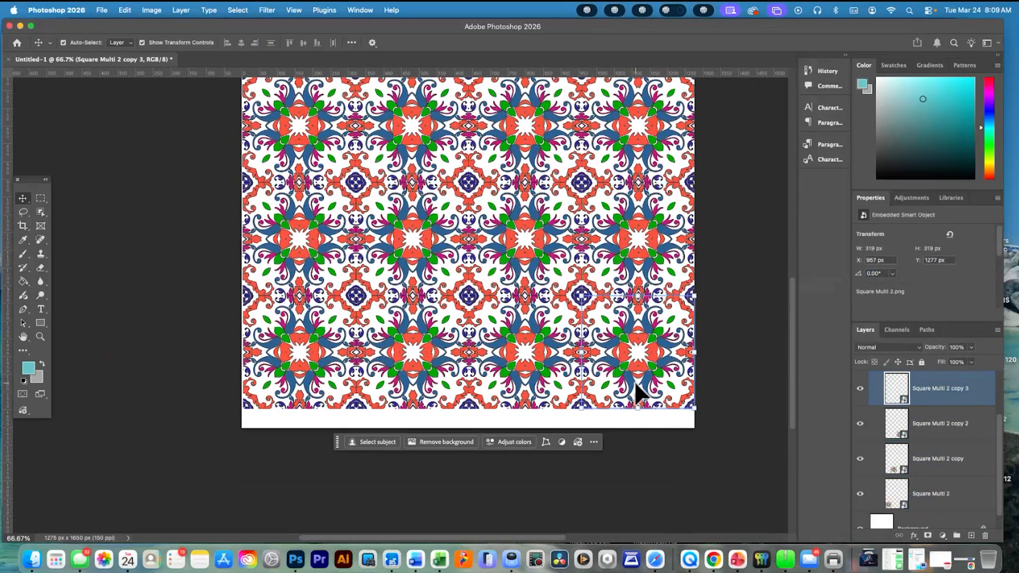
{"action": "key", "text": "ctrl+t"}
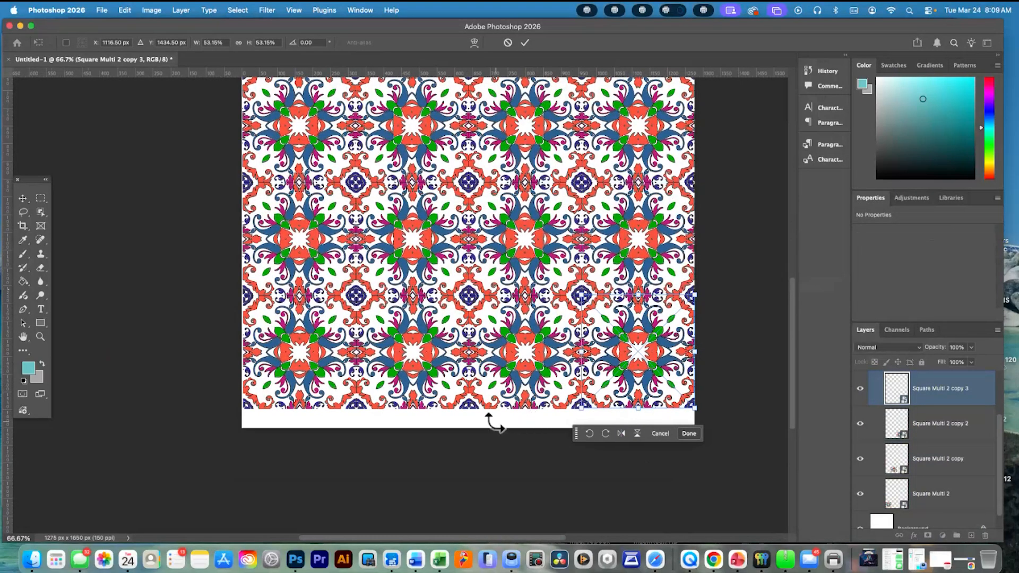
{"action": "left_click", "coordinate": [690, 434]}
{"action": "left_click", "coordinate": [727, 435]}
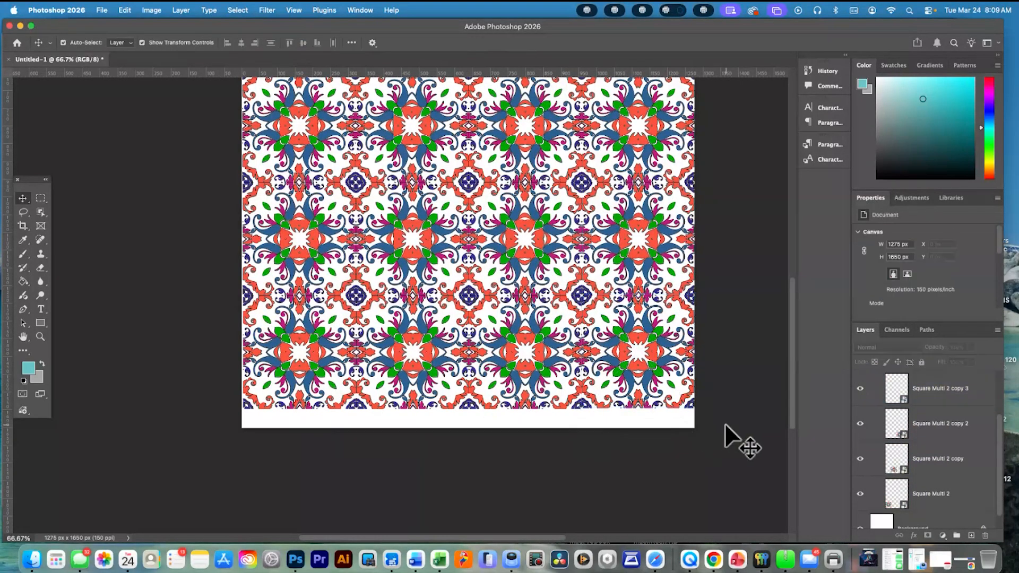
{"action": "left_click", "coordinate": [639, 382]}
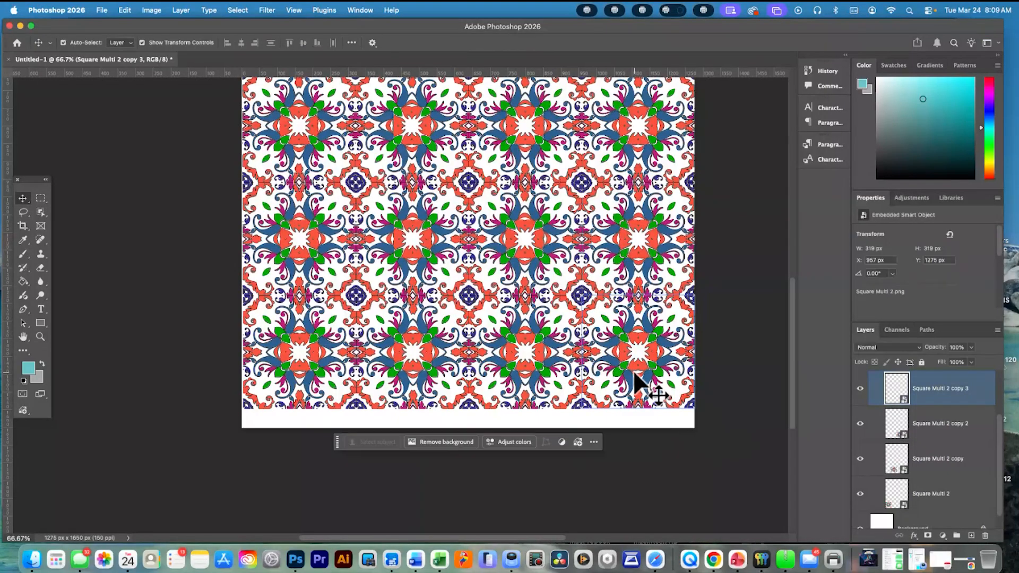
{"action": "left_click", "coordinate": [630, 423]}
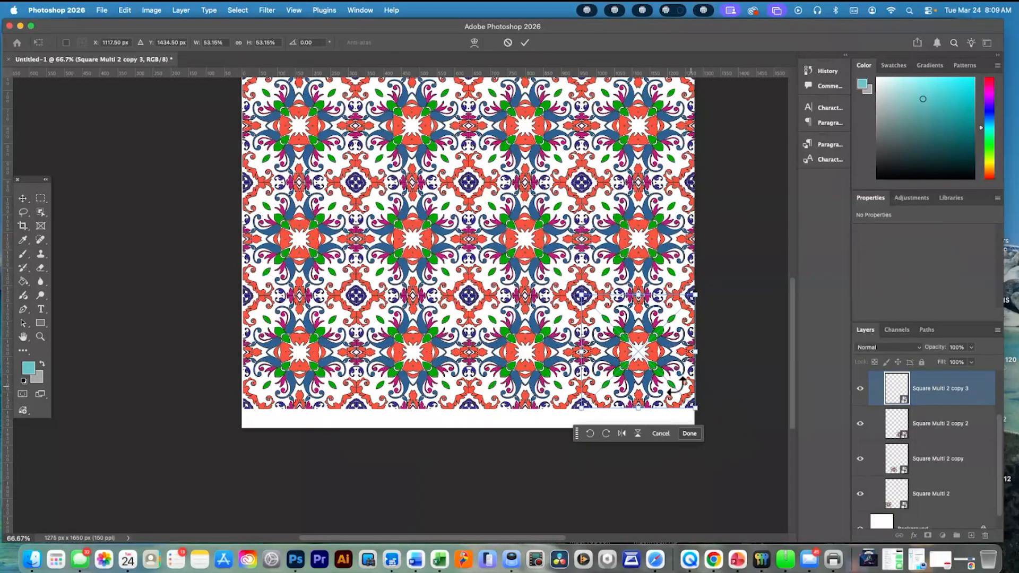
{"action": "key", "text": "Return"}
Collapse Group 5 and leave the group selected
{"action": "left_click", "coordinate": [357, 351]}
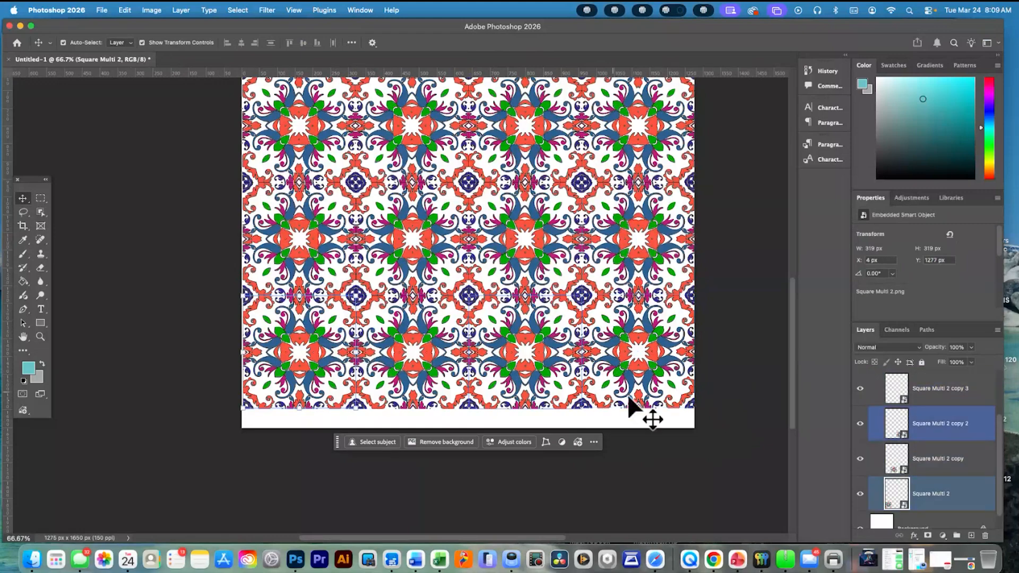
{"action": "scroll", "coordinate": [913, 429], "scroll_direction": "up", "scroll_amount": 2}
{"action": "left_click", "coordinate": [880, 417]}
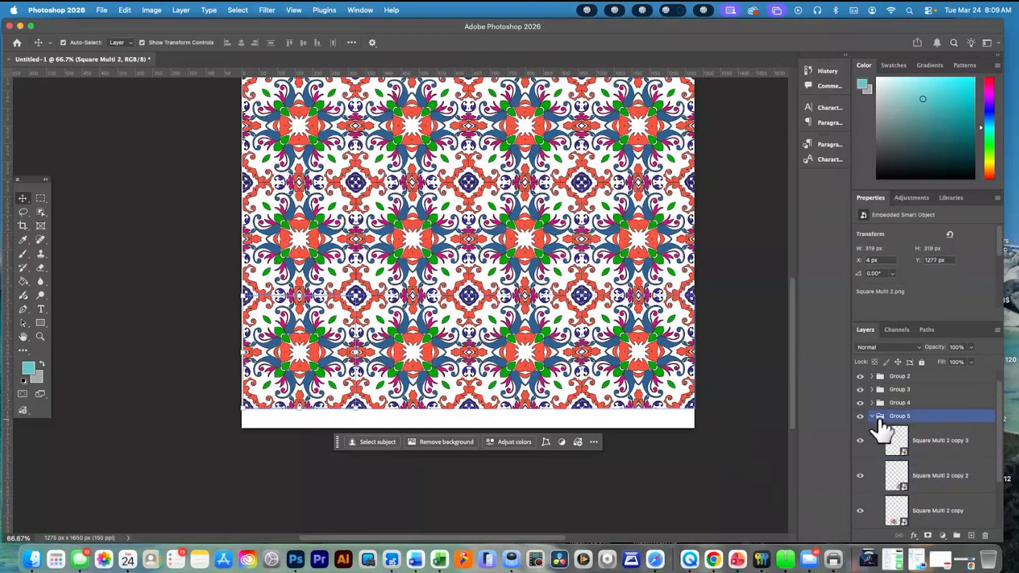
{"action": "left_click", "coordinate": [873, 417]}
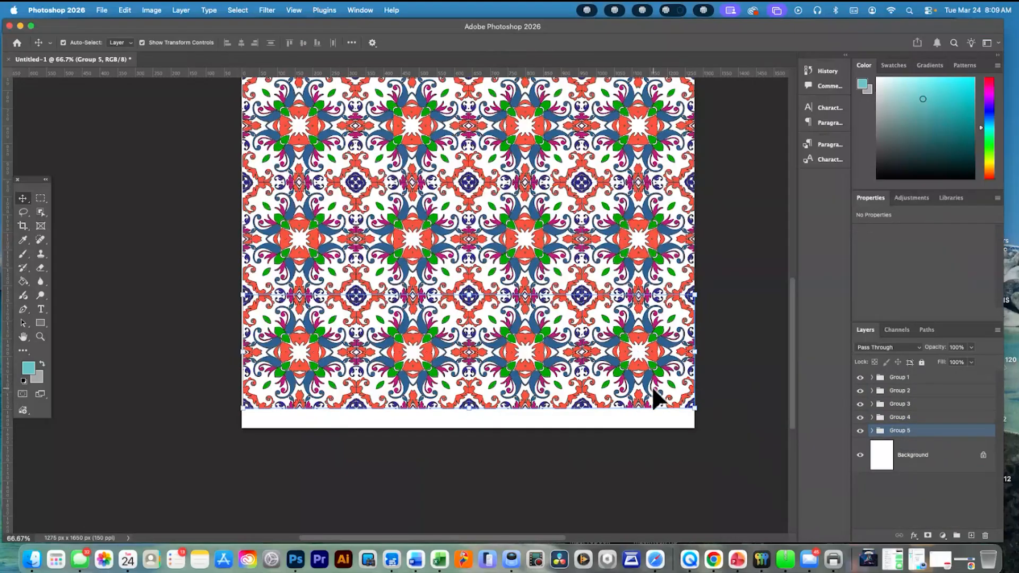
{"action": "key", "text": "super+minus"}
{"action": "key", "text": "super+minus"}
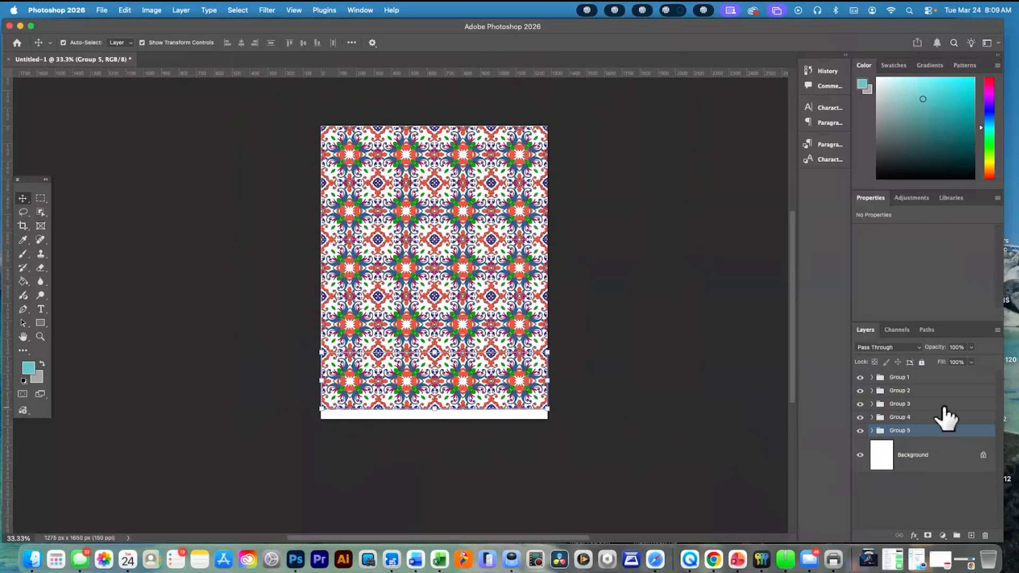
Select Group 4 and toggle its full lock on and off
{"action": "left_click", "coordinate": [923, 379], "text": "super"}
{"action": "left_click", "coordinate": [921, 419]}
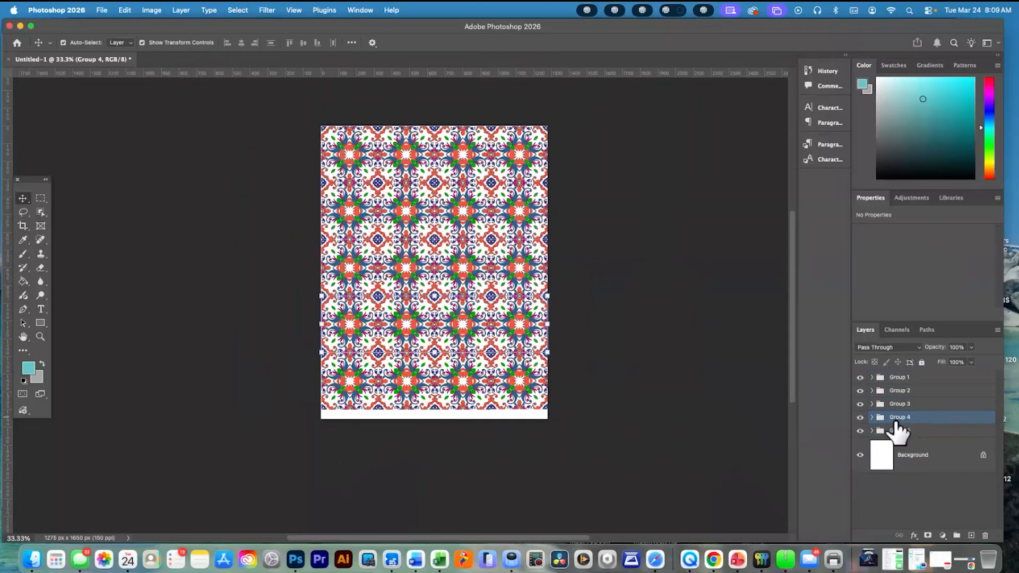
{"action": "left_click", "coordinate": [922, 363]}
{"action": "left_click", "coordinate": [922, 363]}
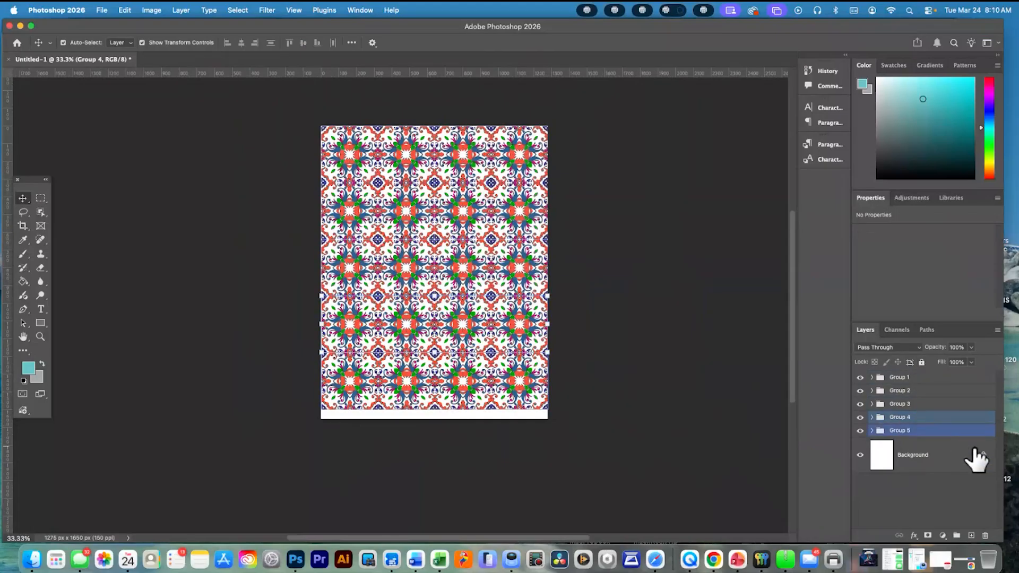
Select Groups 1 through 5 and try to scale them together down to the canvas's lower edge
{"action": "left_click", "coordinate": [917, 378]}
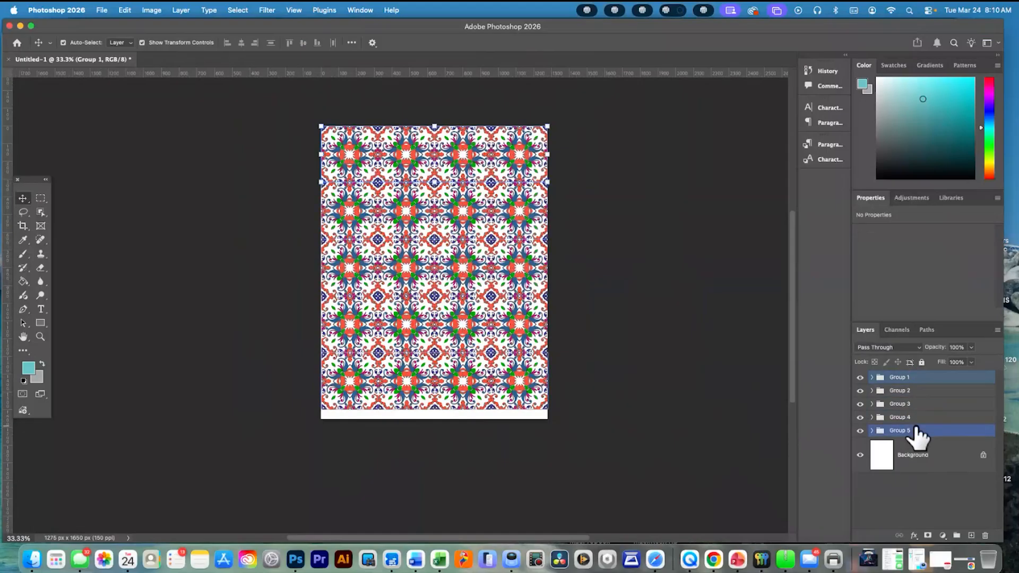
{"action": "left_click", "coordinate": [914, 431], "text": "shift"}
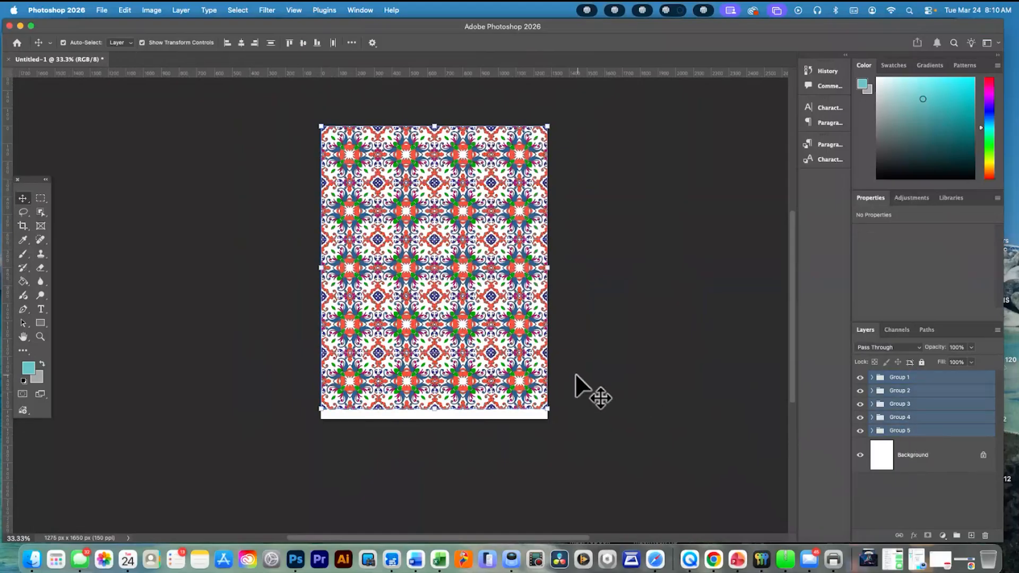
{"action": "left_click_drag", "start_coordinate": [548, 411], "coordinate": [548, 421]}
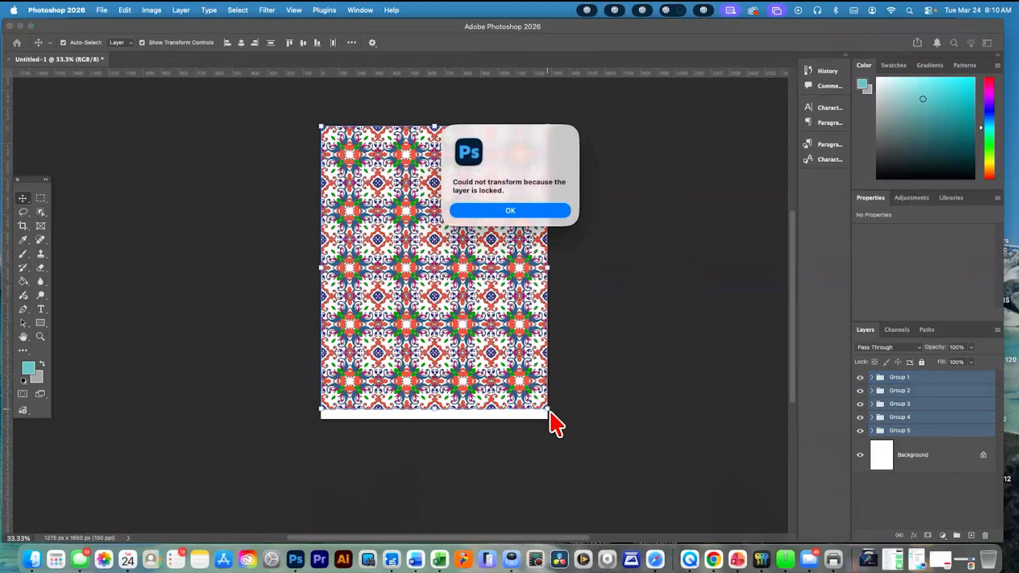
{"action": "left_click", "coordinate": [510, 210]}
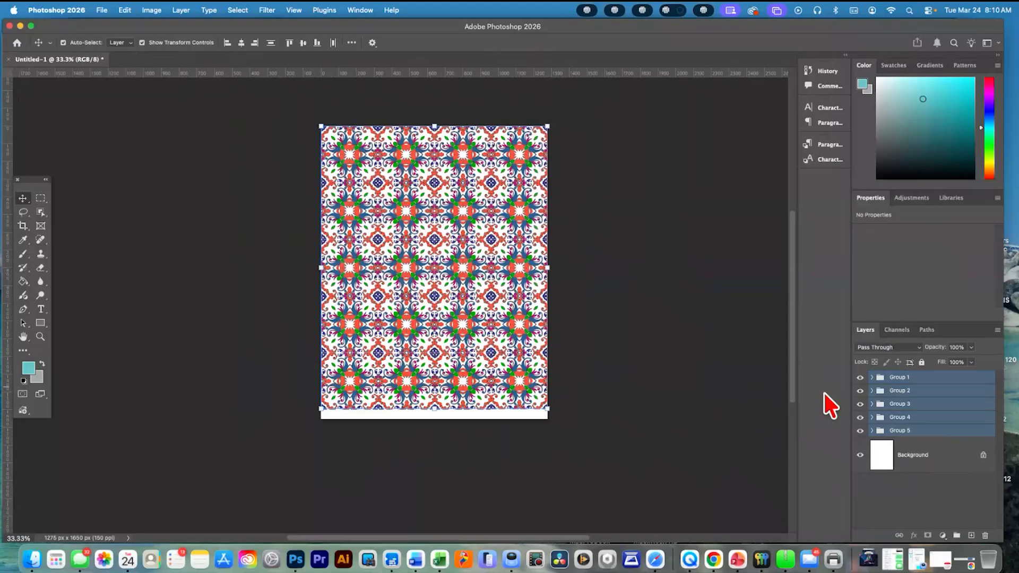
Expand Group 4 and select all the tile layers inside it
{"action": "left_click", "coordinate": [901, 418]}
{"action": "left_click", "coordinate": [872, 417]}
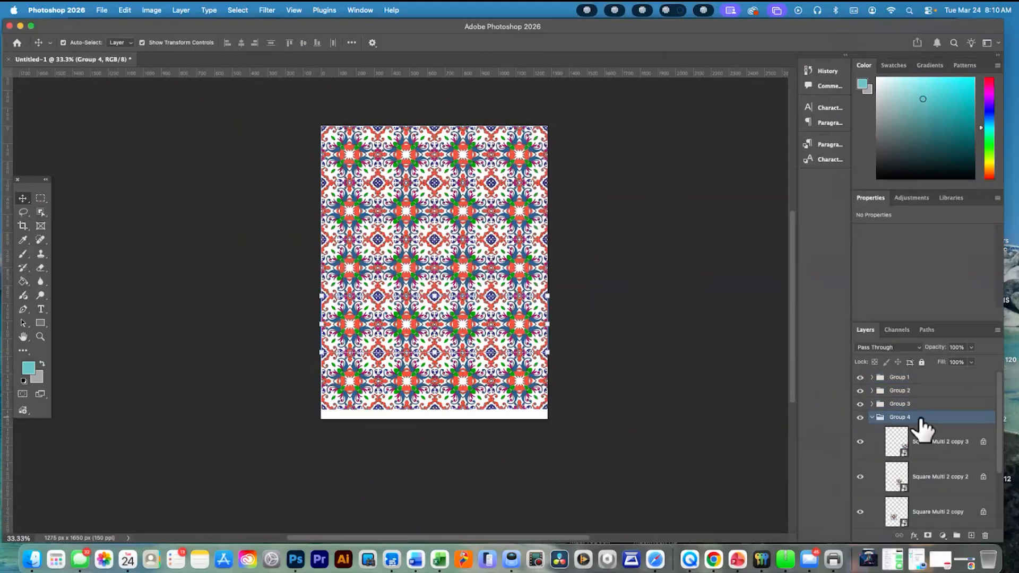
{"action": "left_click", "coordinate": [926, 433]}
{"action": "scroll", "coordinate": [943, 443], "scroll_direction": "down", "scroll_amount": 3}
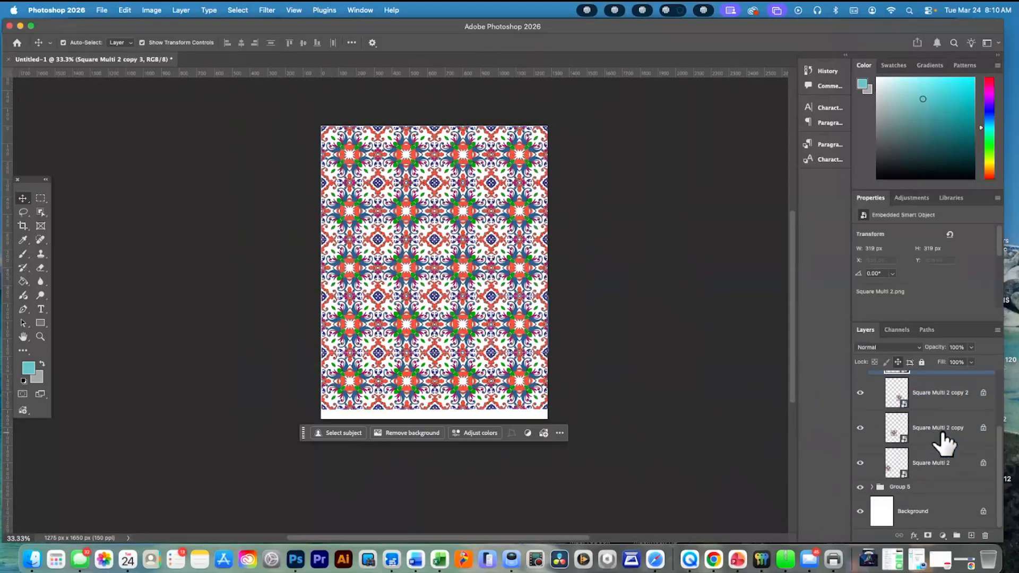
{"action": "left_click", "coordinate": [934, 466], "text": "shift"}
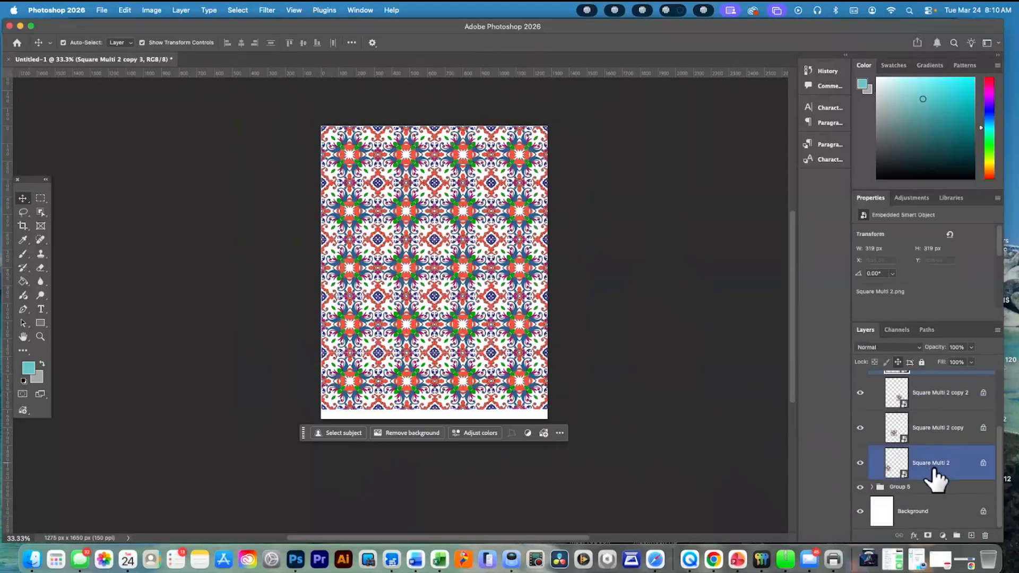
{"action": "right_click", "coordinate": [975, 438]}
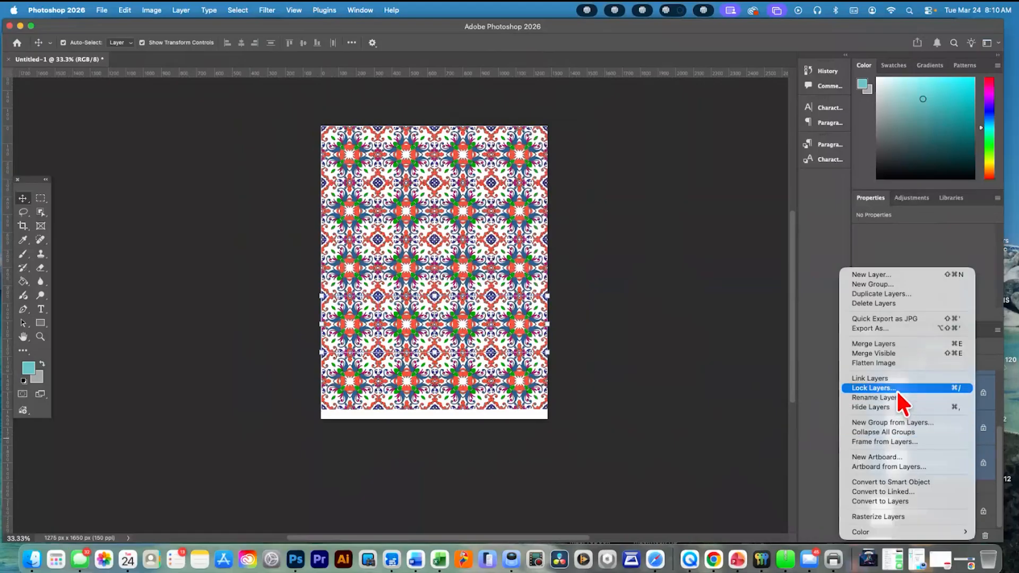
{"action": "left_click", "coordinate": [821, 422]}
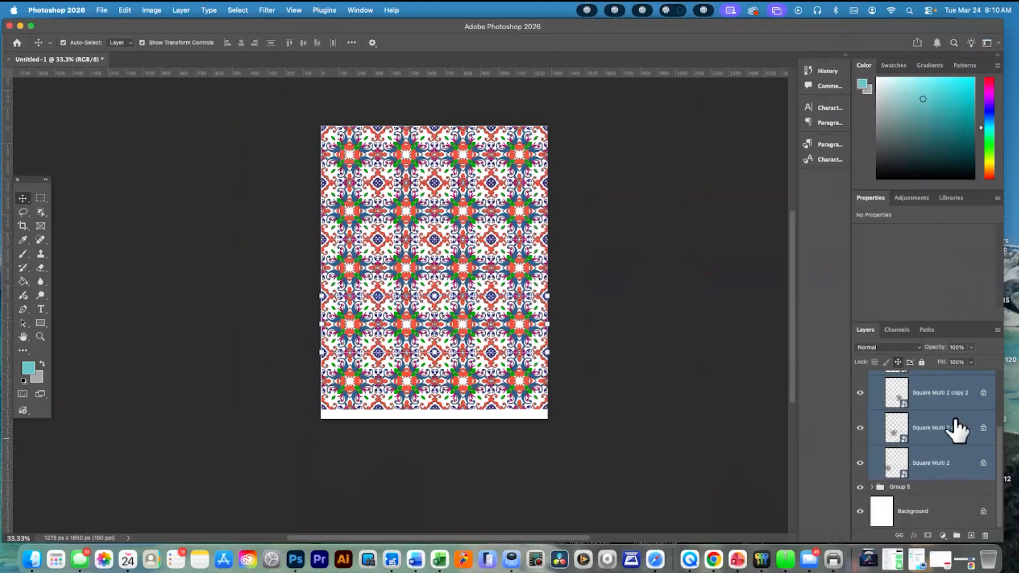
Unlock the individual tile layers inside Group 4 and collapse the group
{"action": "left_click", "coordinate": [976, 398]}
{"action": "double_click", "coordinate": [983, 393]}
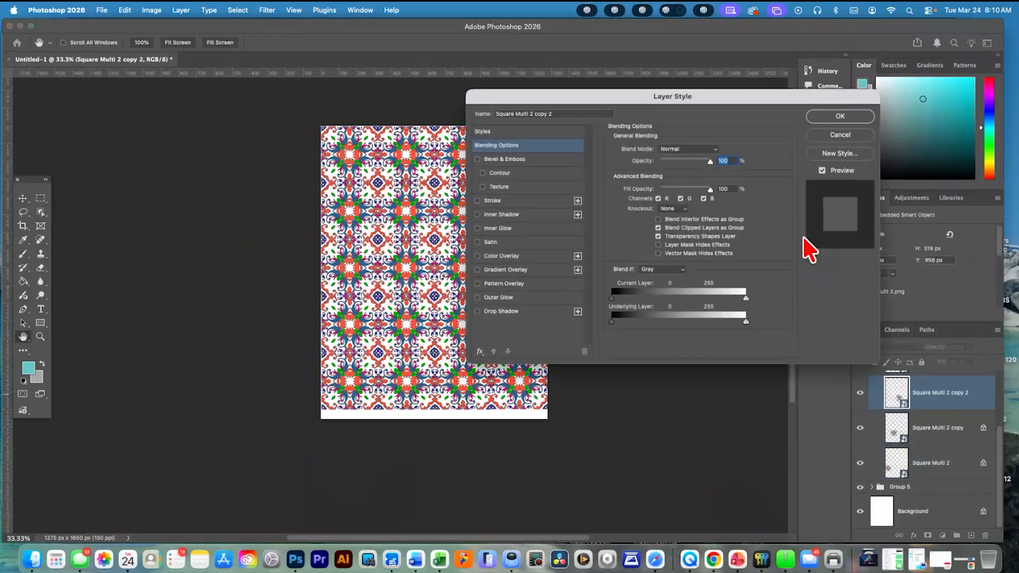
{"action": "left_click", "coordinate": [840, 134]}
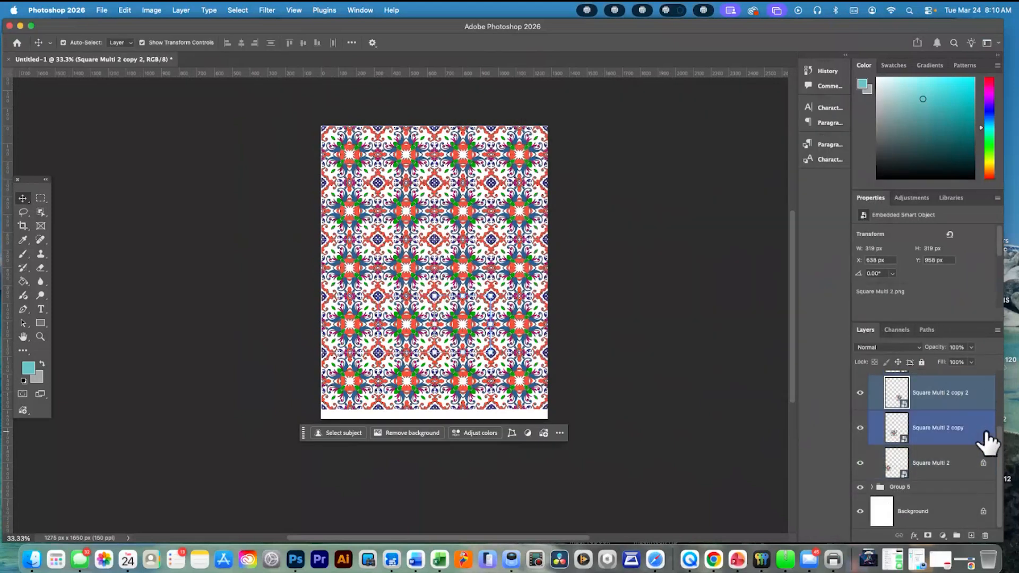
{"action": "left_click", "coordinate": [985, 461], "text": "super"}
{"action": "scroll", "coordinate": [959, 444], "scroll_direction": "up", "scroll_amount": 3}
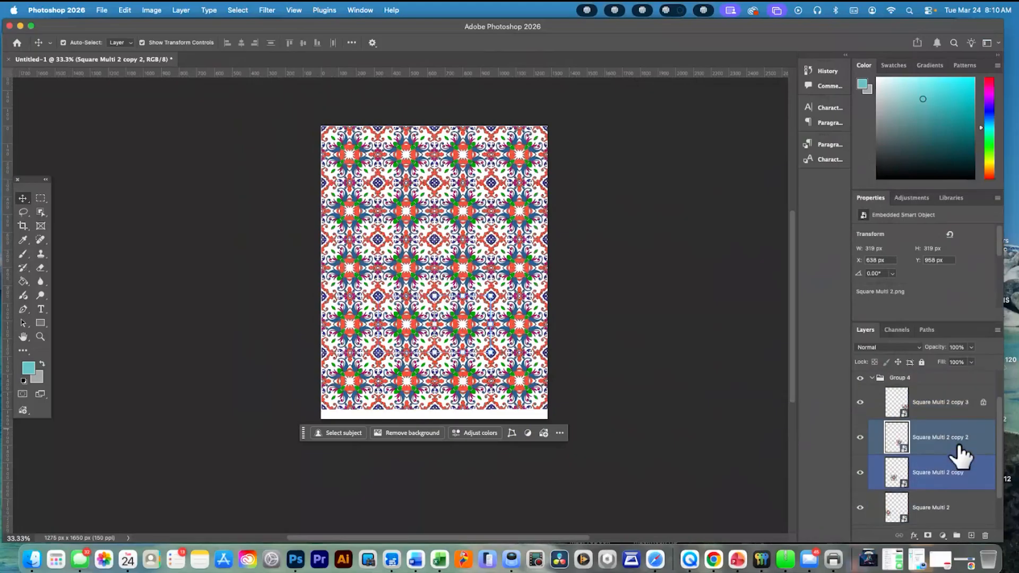
{"action": "left_click", "coordinate": [872, 394]}
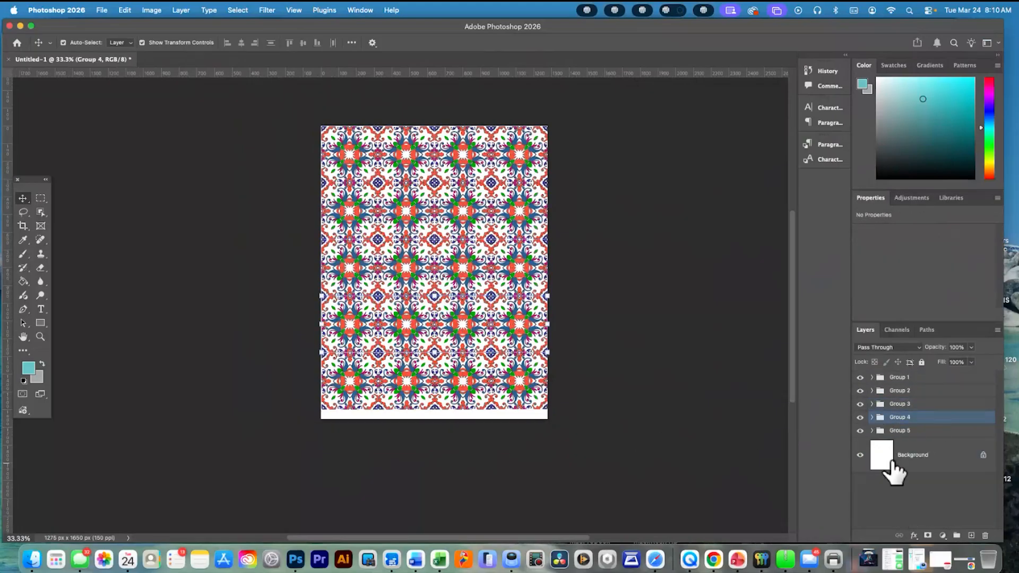
Scale Groups 1 through 5 together to about 103.92%, centre them horizontally at X 637.50 px, commit the transform and deselect
{"action": "left_click", "coordinate": [914, 431], "text": "shift"}
{"action": "left_click", "coordinate": [902, 378], "text": "shift"}
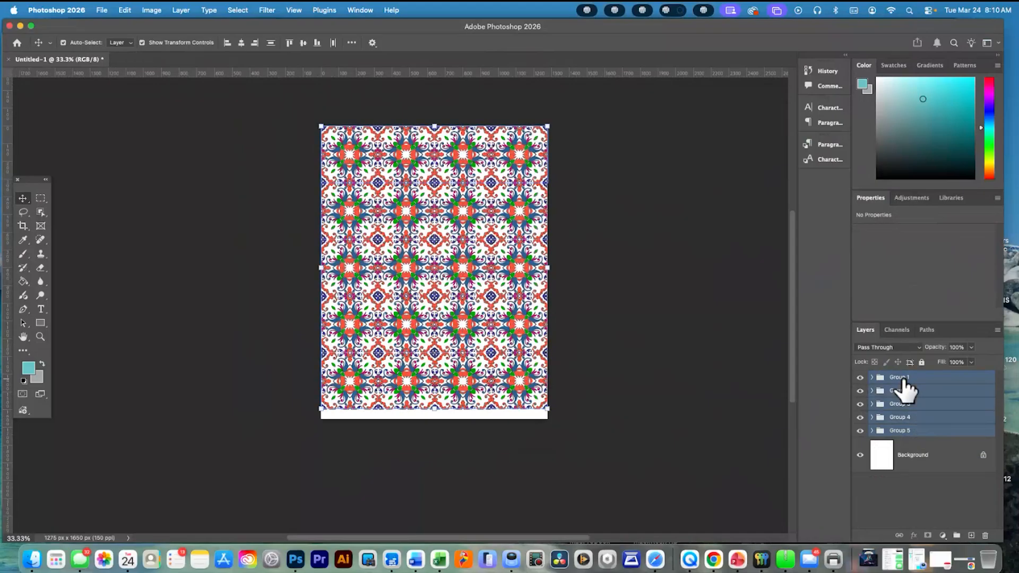
{"action": "scroll", "coordinate": [554, 406], "scroll_direction": "left", "scroll_amount": 5}
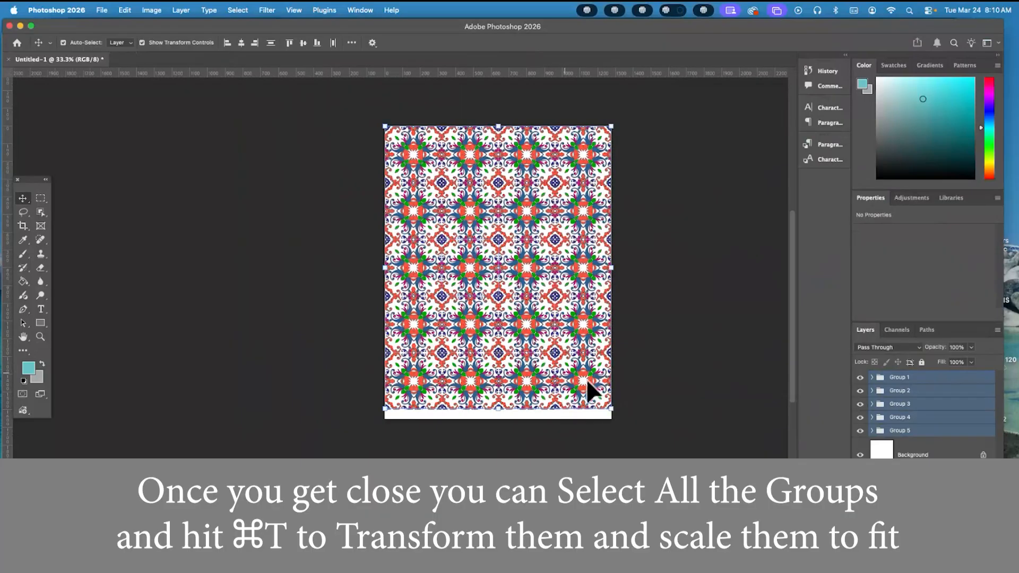
{"action": "left_click_drag", "start_coordinate": [612, 409], "coordinate": [621, 415]}
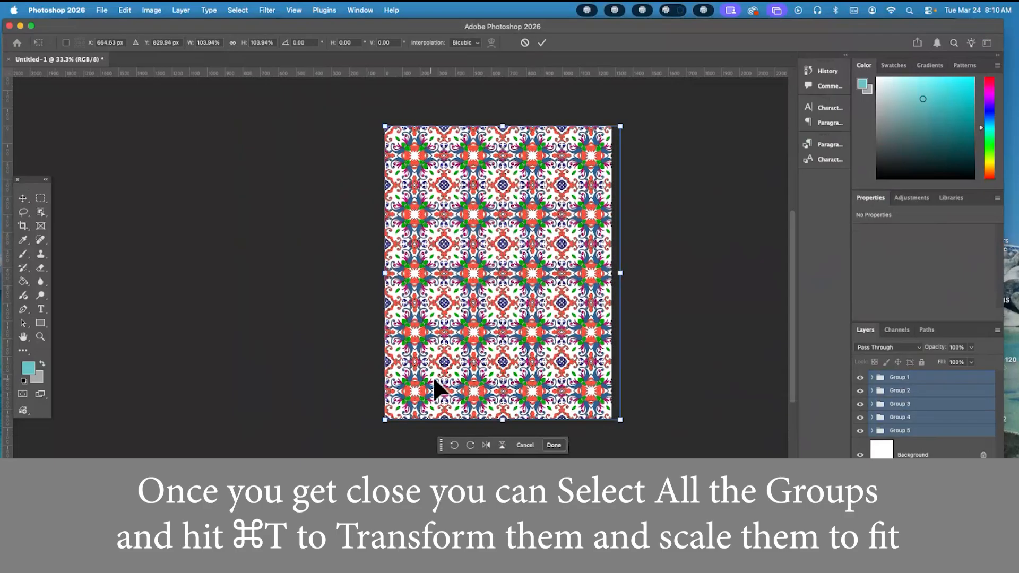
{"action": "left_click_drag", "start_coordinate": [484, 251], "coordinate": [480, 252]}
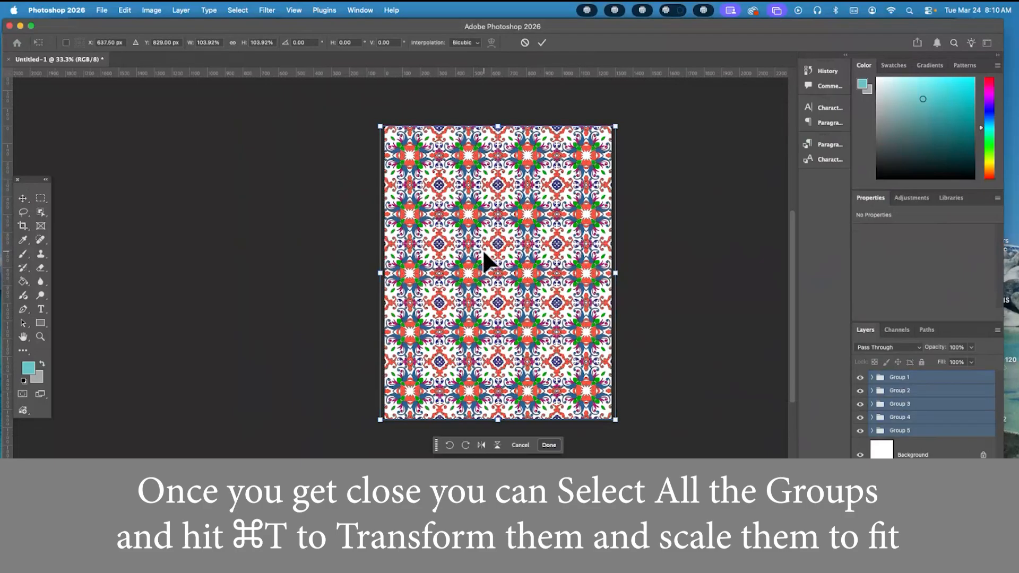
{"action": "key", "text": "Return"}
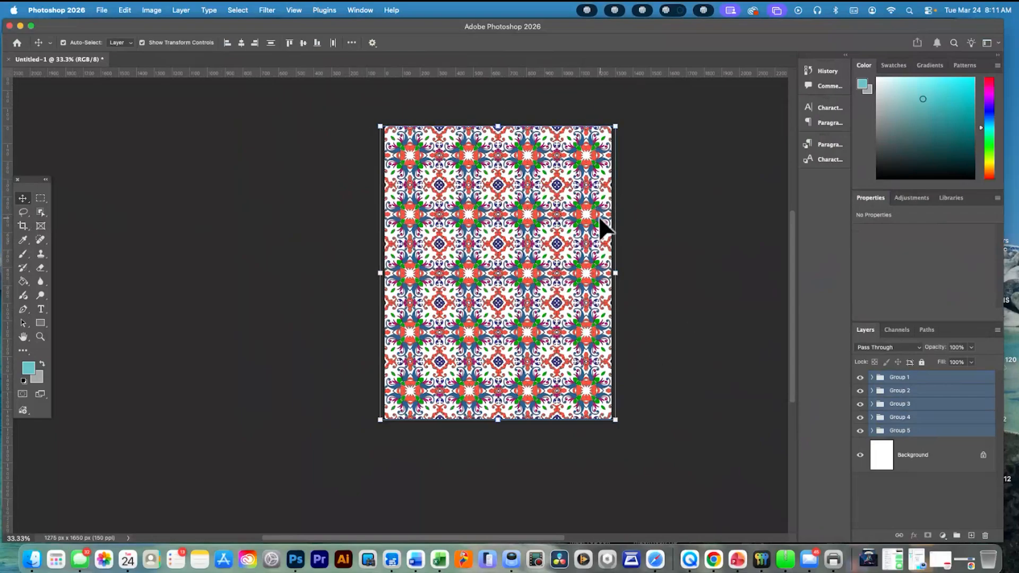
{"action": "left_click", "coordinate": [662, 222]}
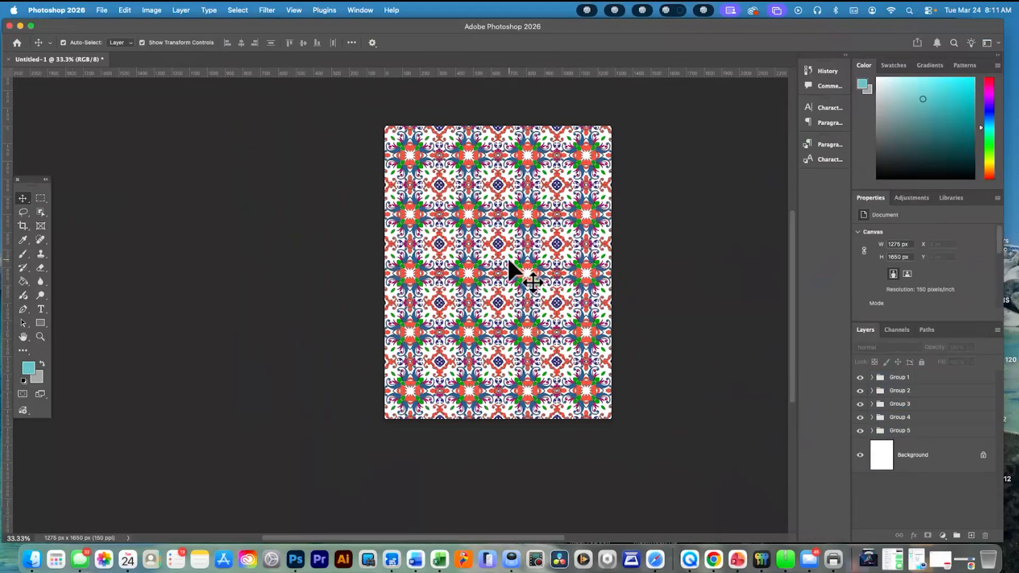
Unlock the Background layer and add a Color Overlay effect to it
{"action": "scroll", "coordinate": [508, 261], "scroll_direction": "up", "scroll_amount": 1}
{"action": "scroll", "coordinate": [508, 261], "scroll_direction": "right", "scroll_amount": 1}
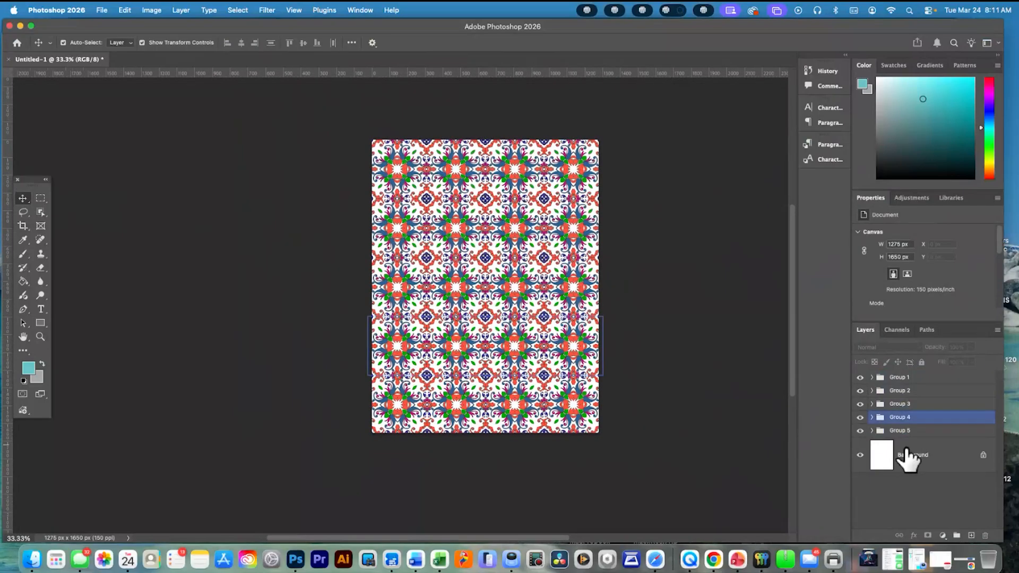
{"action": "left_click", "coordinate": [983, 456]}
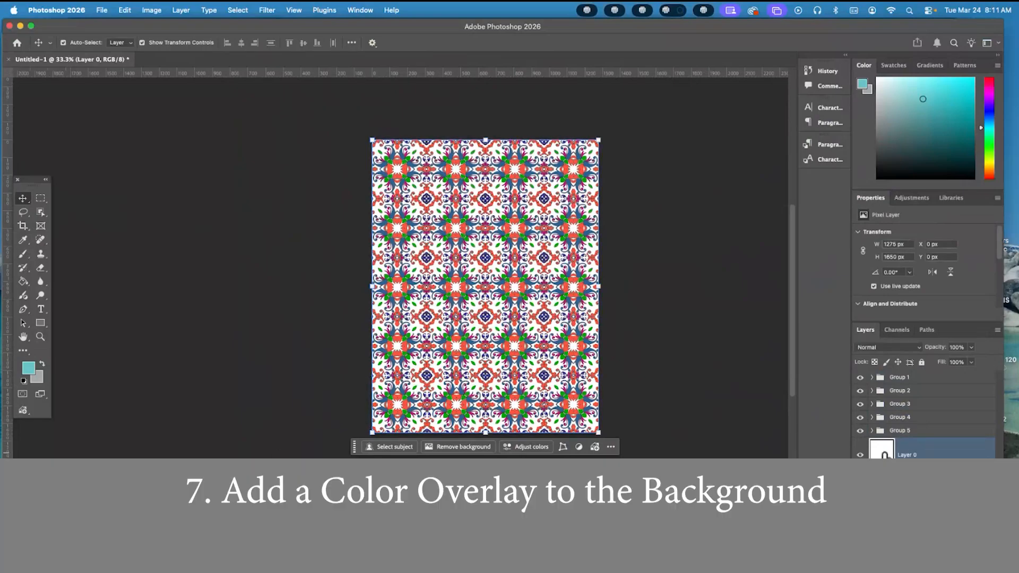
{"action": "double_click", "coordinate": [885, 454]}
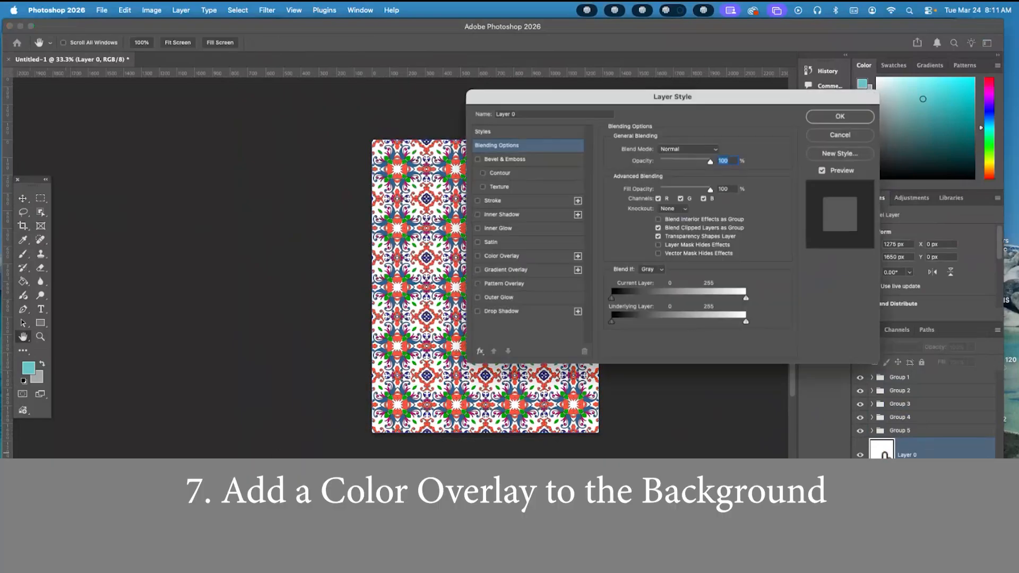
{"action": "left_click", "coordinate": [514, 256]}
{"action": "left_click_drag", "start_coordinate": [596, 100], "coordinate": [740, 114]}
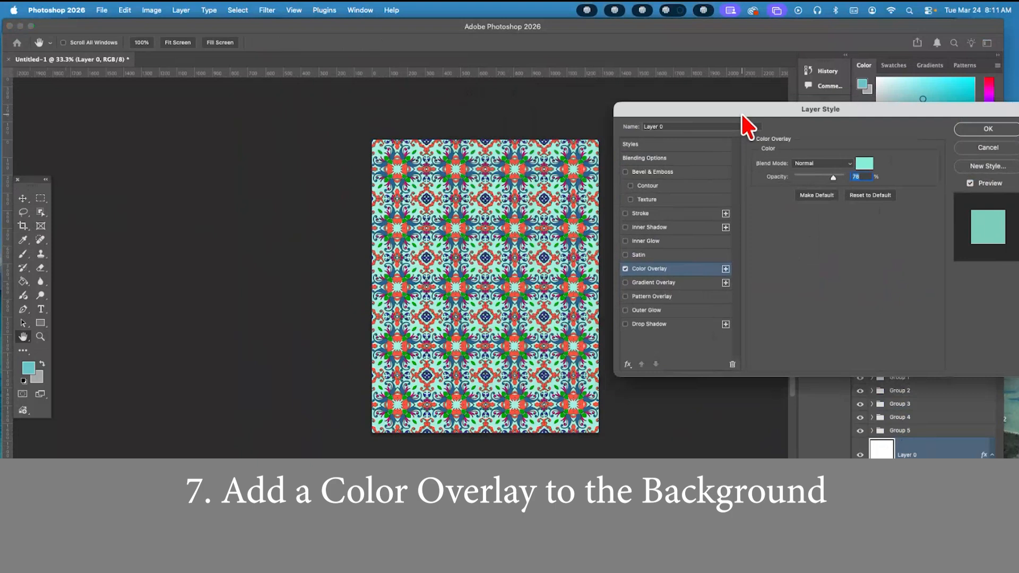
Try a purple overlay colour, then set the overlay to pink f27d91
{"action": "left_click", "coordinate": [864, 164]}
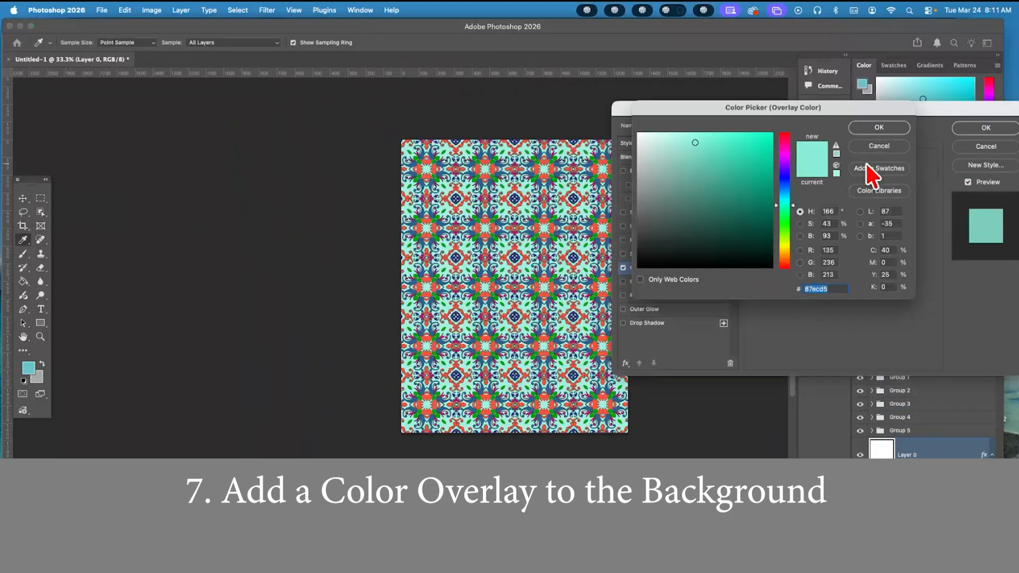
{"action": "left_click", "coordinate": [784, 174]}
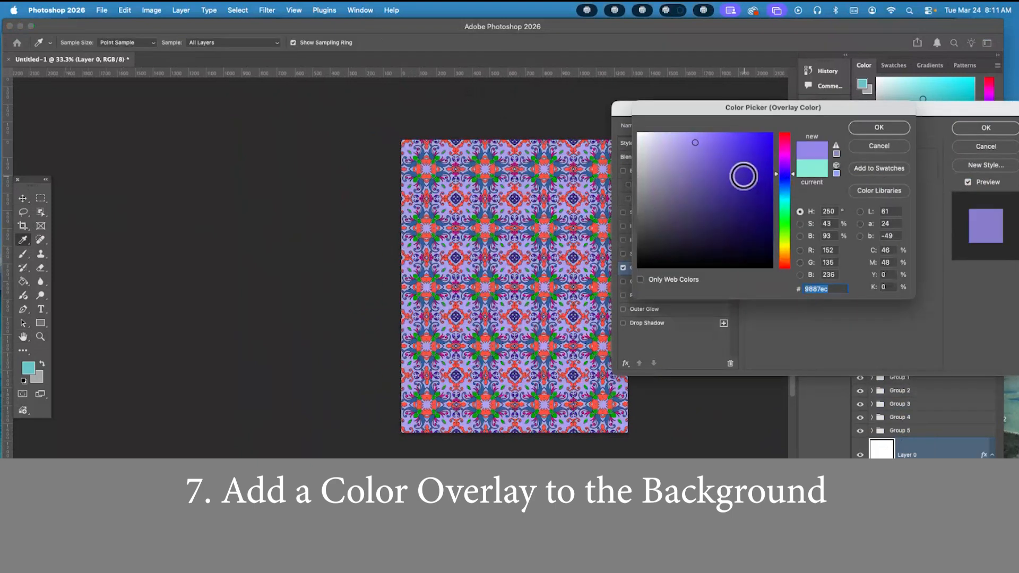
{"action": "left_click", "coordinate": [783, 135]}
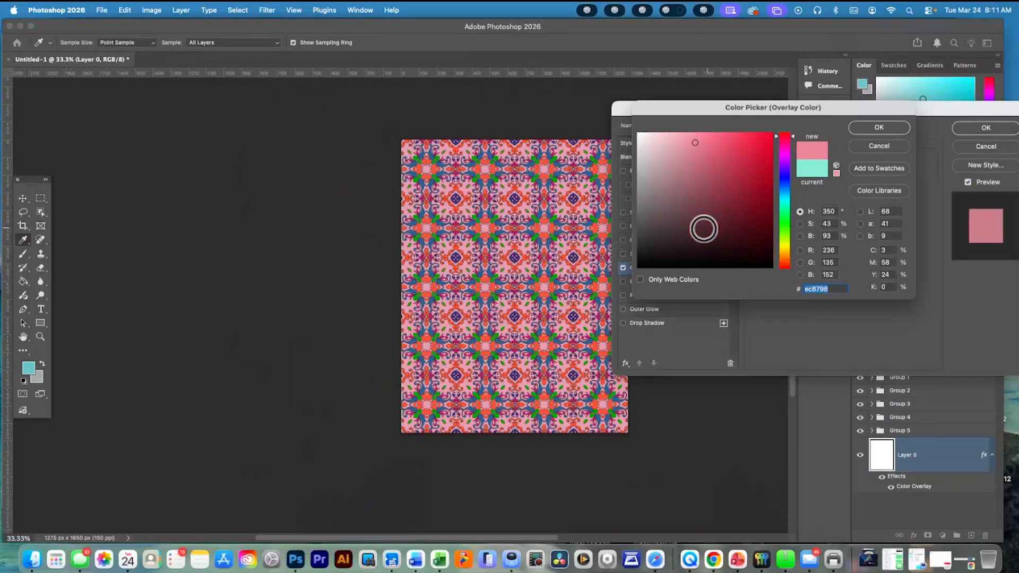
{"action": "mouse_move", "coordinate": [660, 244]}
{"action": "left_mouse_down"}
{"action": "mouse_move", "coordinate": [652, 205]}
{"action": "mouse_move", "coordinate": [739, 170]}
{"action": "mouse_move", "coordinate": [758, 191]}
{"action": "mouse_move", "coordinate": [760, 145]}
{"action": "mouse_move", "coordinate": [691, 143]}
{"action": "mouse_move", "coordinate": [727, 143]}
{"action": "mouse_move", "coordinate": [703, 139]}
{"action": "left_mouse_up"}
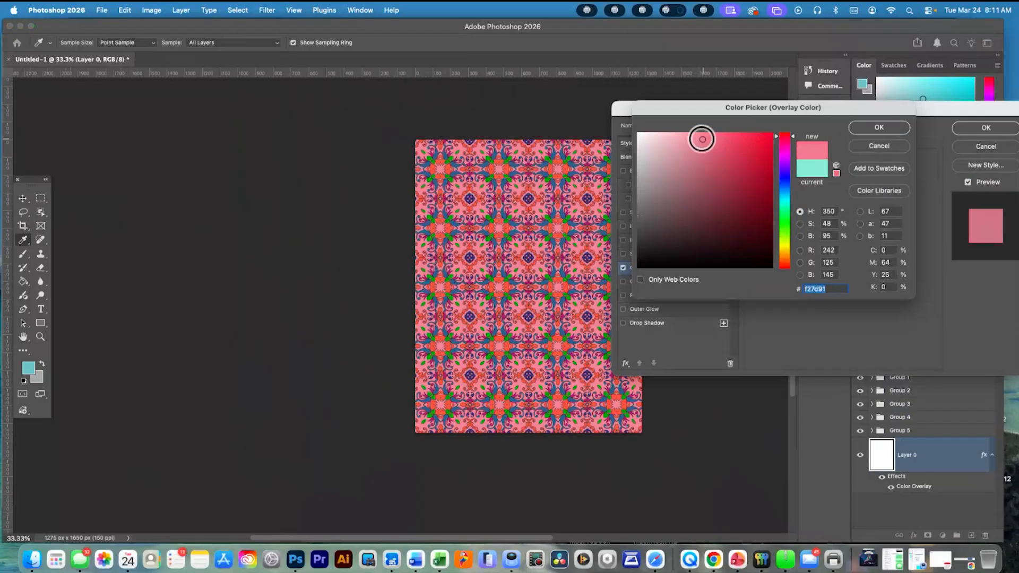
Shift the overlay colour's hue to light orange f2ac7d and apply the layer style
{"action": "left_click", "coordinate": [785, 258]}
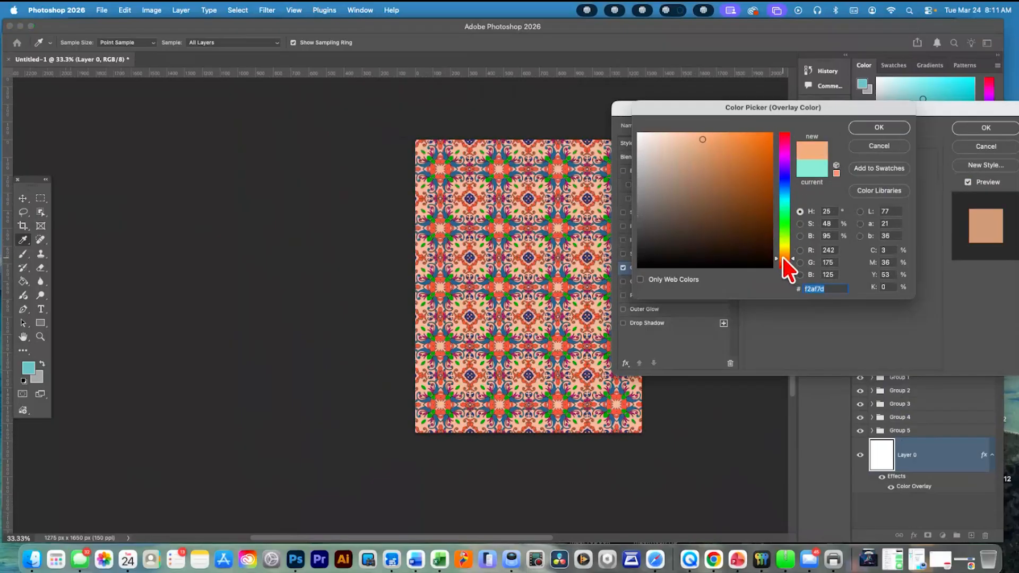
{"action": "left_click_drag", "start_coordinate": [786, 256], "coordinate": [791, 252]}
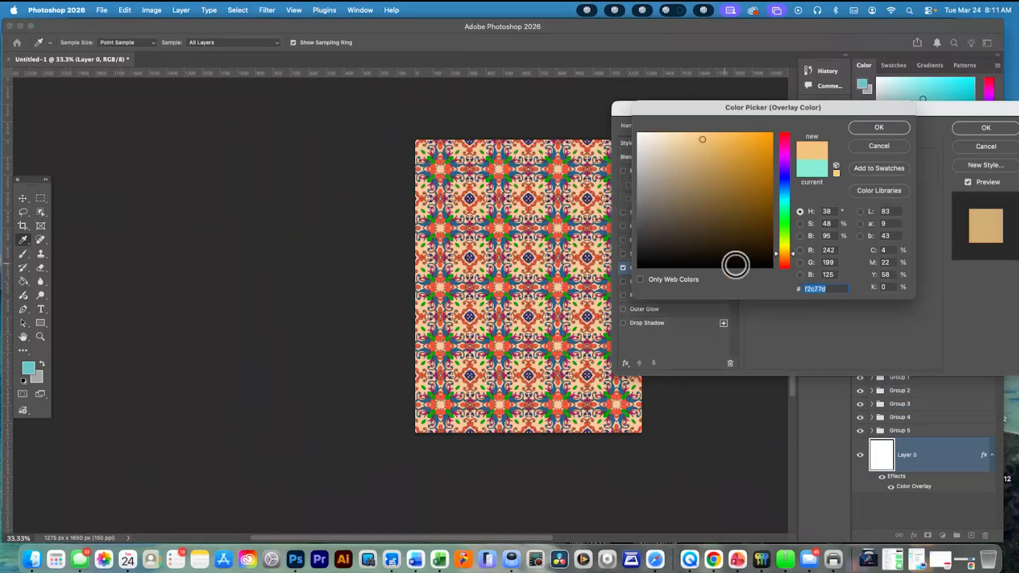
{"action": "left_click", "coordinate": [791, 257]}
{"action": "left_click", "coordinate": [792, 259]}
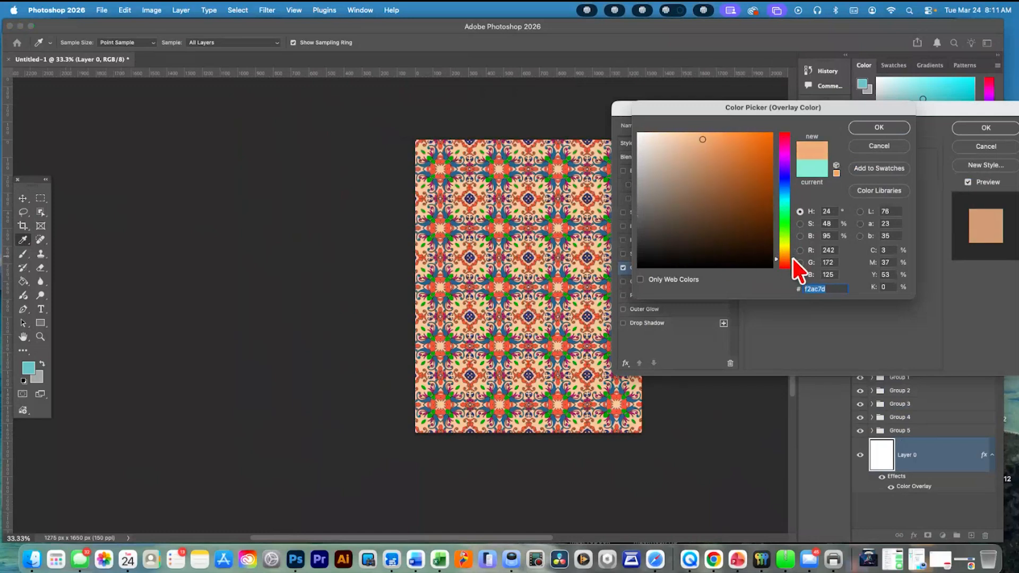
{"action": "left_click", "coordinate": [870, 129]}
{"action": "left_click_drag", "start_coordinate": [898, 104], "coordinate": [269, 106]}
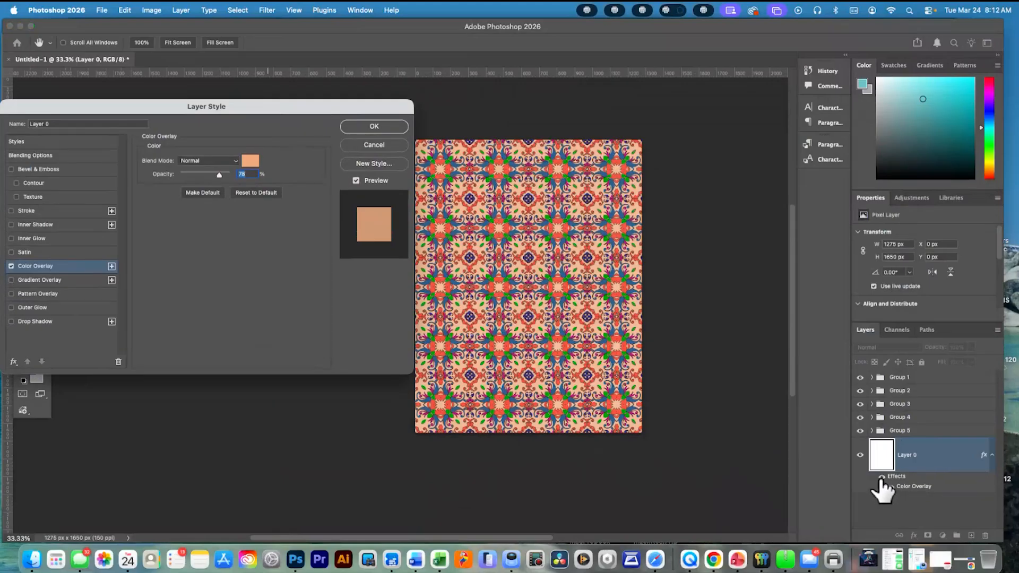
{"action": "left_click", "coordinate": [354, 129]}
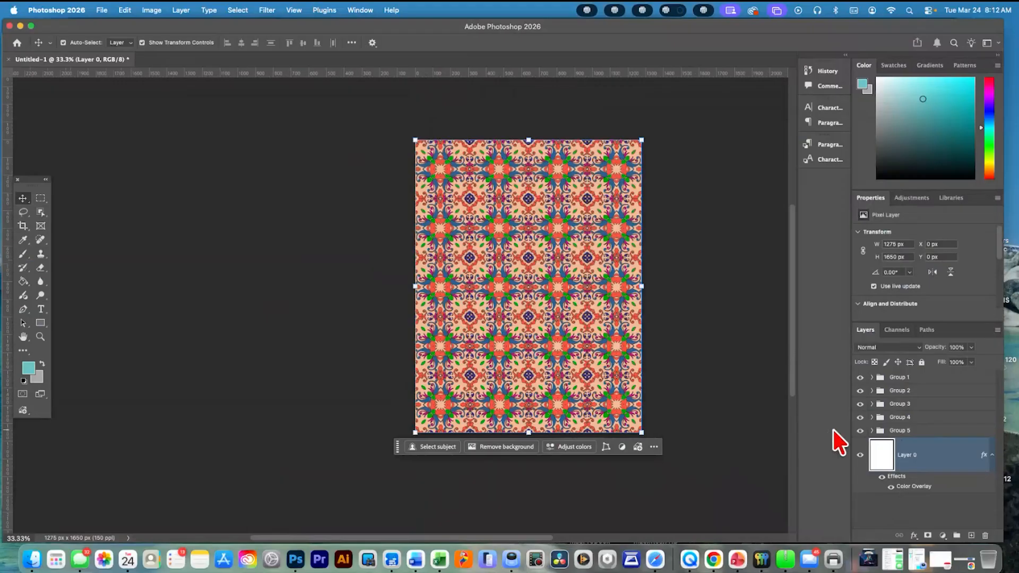
Switch Layer 0's effects off and on to compare the pattern with and without the colour overlay
{"action": "left_click", "coordinate": [881, 476]}
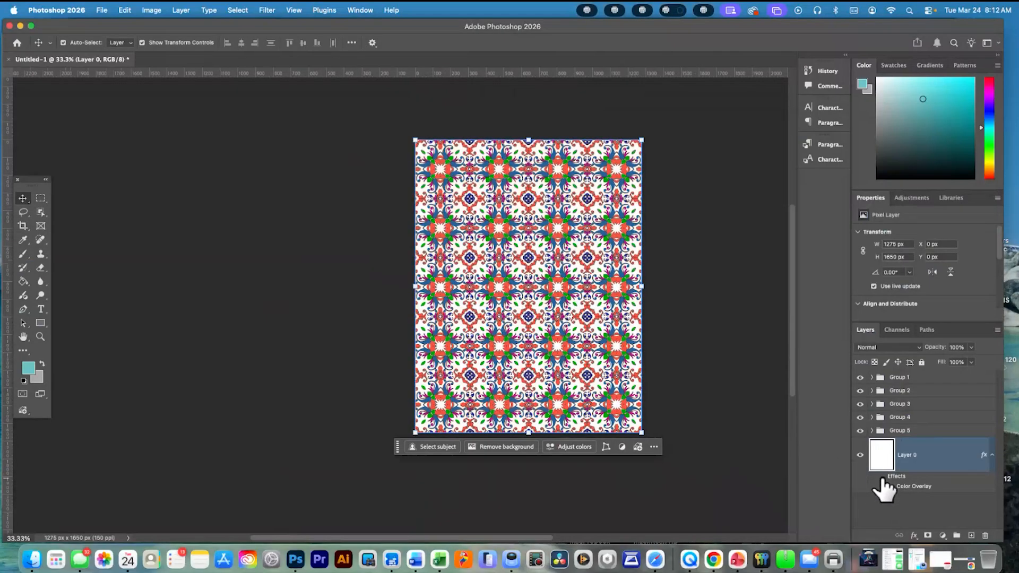
{"action": "left_click", "coordinate": [881, 477]}
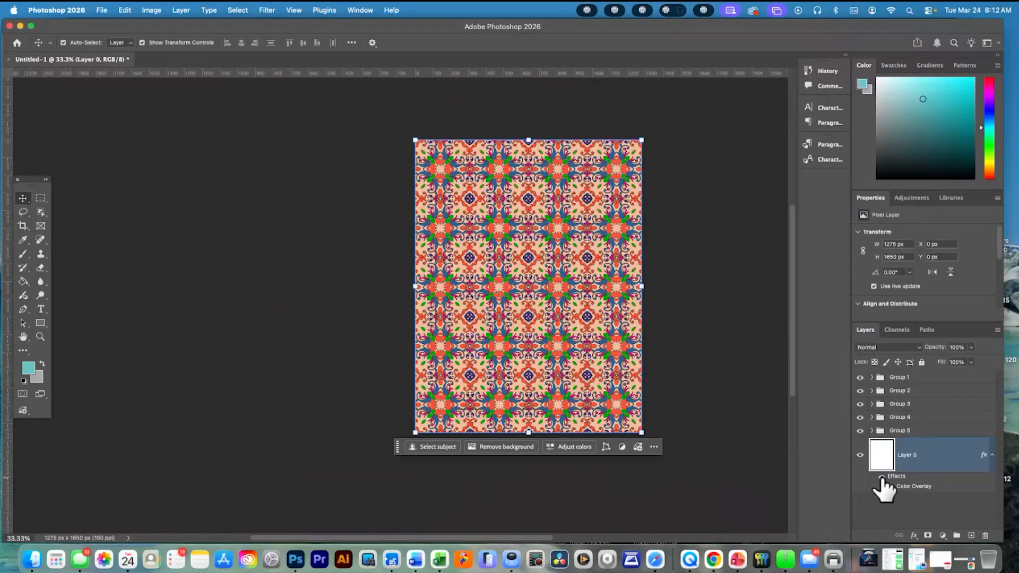
{"action": "scroll", "coordinate": [402, 336], "scroll_direction": "left", "scroll_amount": 4}
{"action": "scroll", "coordinate": [414, 332], "scroll_direction": "right", "scroll_amount": 5}
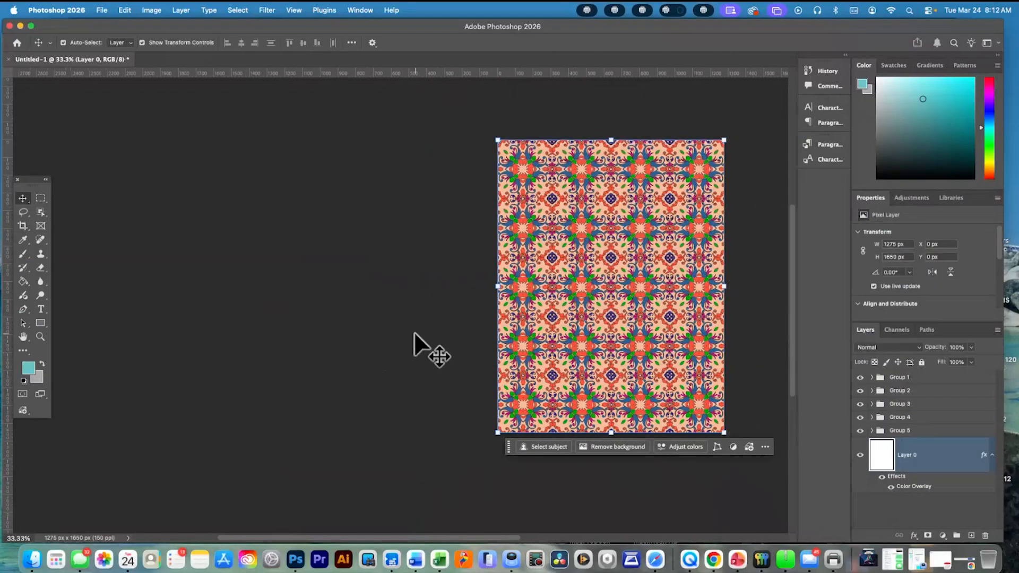
{"action": "scroll", "coordinate": [414, 332], "scroll_direction": "down", "scroll_amount": 1}
{"action": "scroll", "coordinate": [414, 332], "scroll_direction": "left", "scroll_amount": 5}
{"action": "scroll", "coordinate": [414, 333], "scroll_direction": "up", "scroll_amount": 2}
{"action": "scroll", "coordinate": [414, 331], "scroll_direction": "right", "scroll_amount": 6}
{"action": "scroll", "coordinate": [414, 331], "scroll_direction": "down", "scroll_amount": 1}
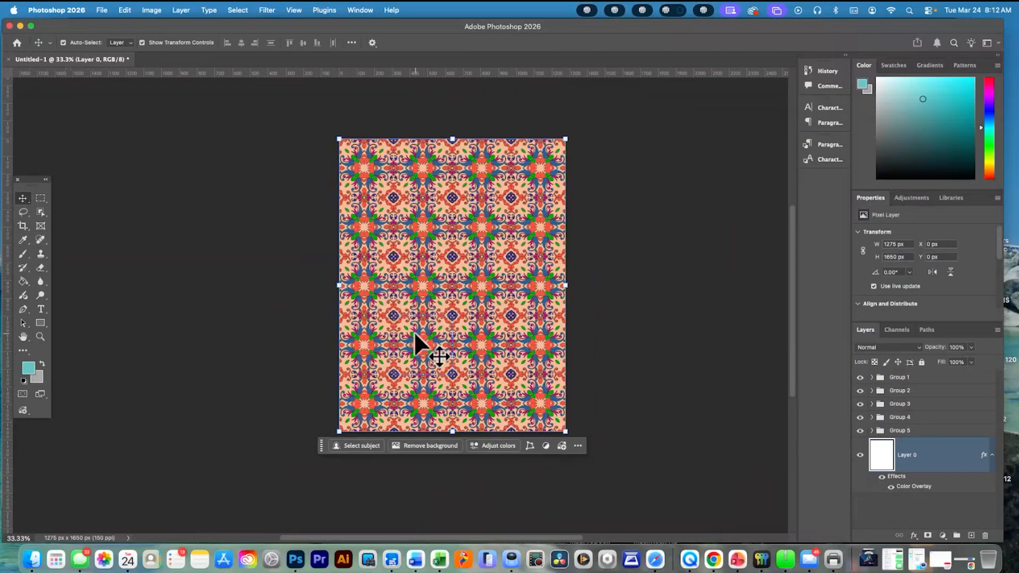
Save the document in Photoshop format in the Wiley Portrait folder, naming it with the surname followed by "Wiley Portrait"
{"action": "left_click", "coordinate": [104, 10]}
{"action": "left_click", "coordinate": [142, 128]}
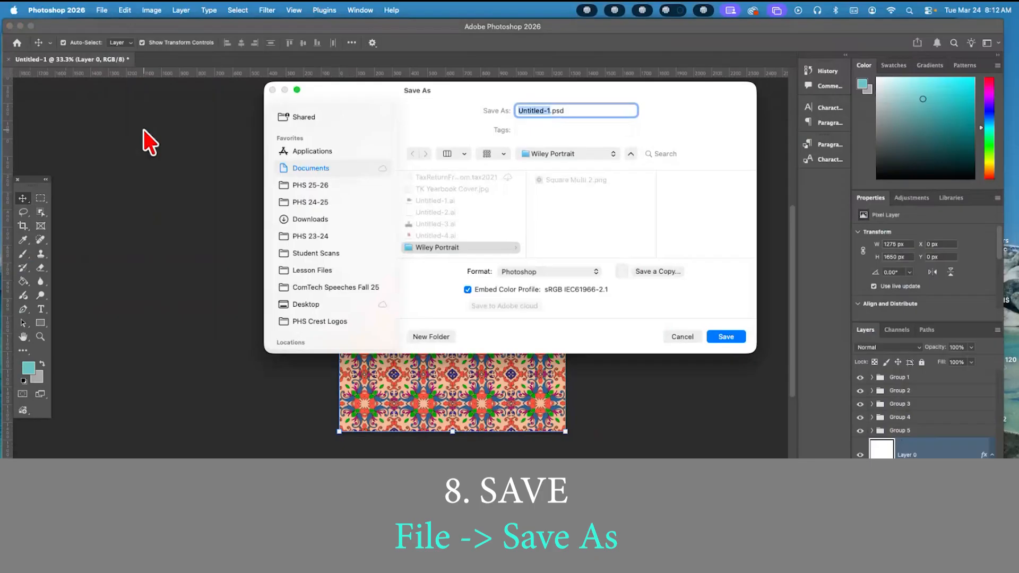
{"action": "type", "text": "W"}
{"action": "key", "text": "BackSpace"}
{"action": "type", "text": "Hansen Wiley Background"}
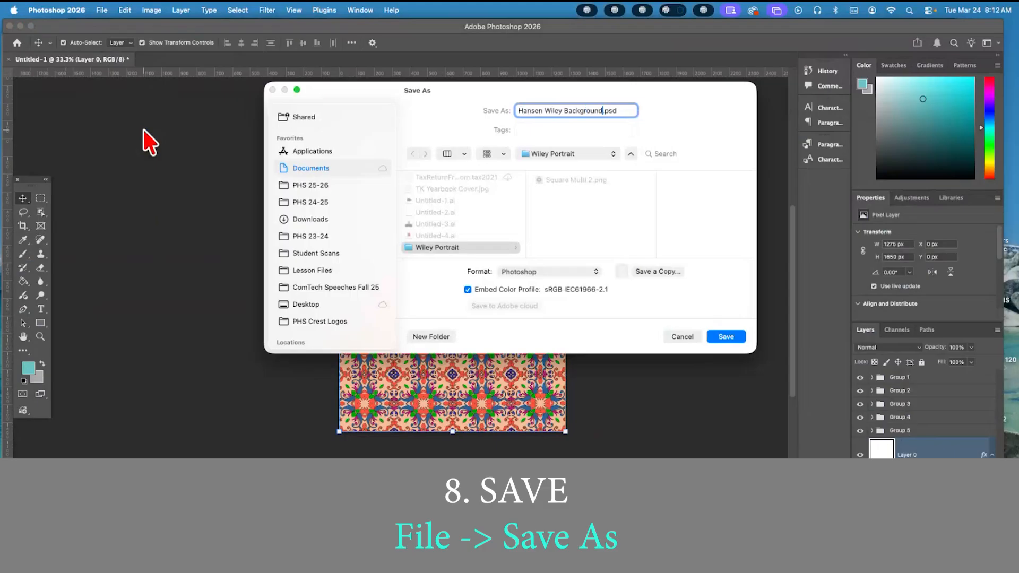
{"action": "key", "text": "BackSpace"}
{"action": "key", "text": "BackSpace"}
{"action": "key", "text": "BackSpace"}
{"action": "key", "text": "BackSpace"}
{"action": "key", "text": "BackSpace"}
{"action": "key", "text": "BackSpace"}
{"action": "key", "text": "BackSpace"}
{"action": "key", "text": "BackSpace"}
{"action": "key", "text": "BackSpace"}
{"action": "key", "text": "BackSpace"}
{"action": "type", "text": "Portrait"}
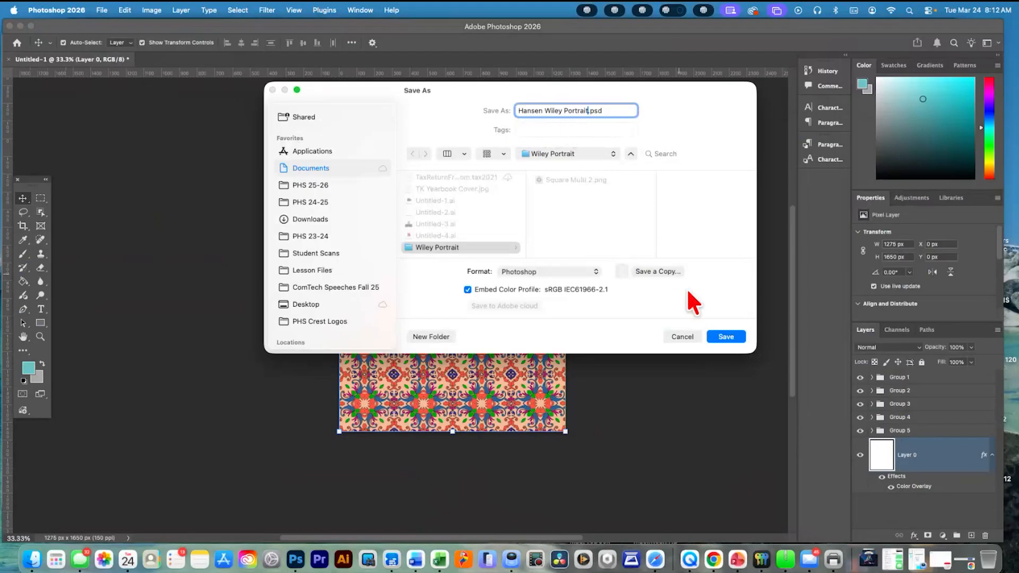
{"action": "left_click", "coordinate": [725, 337]}
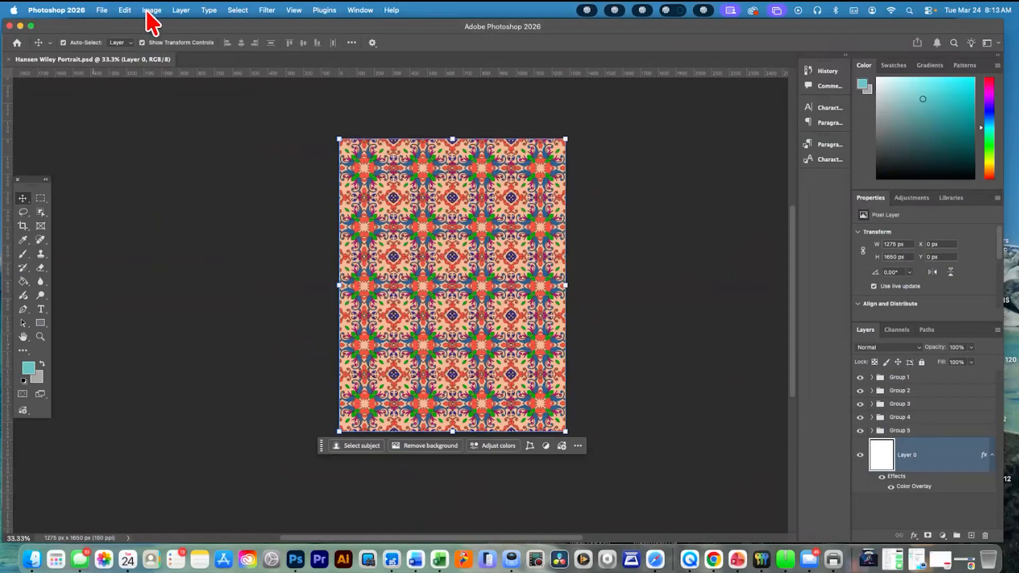
{"action": "left_click", "coordinate": [127, 9]}
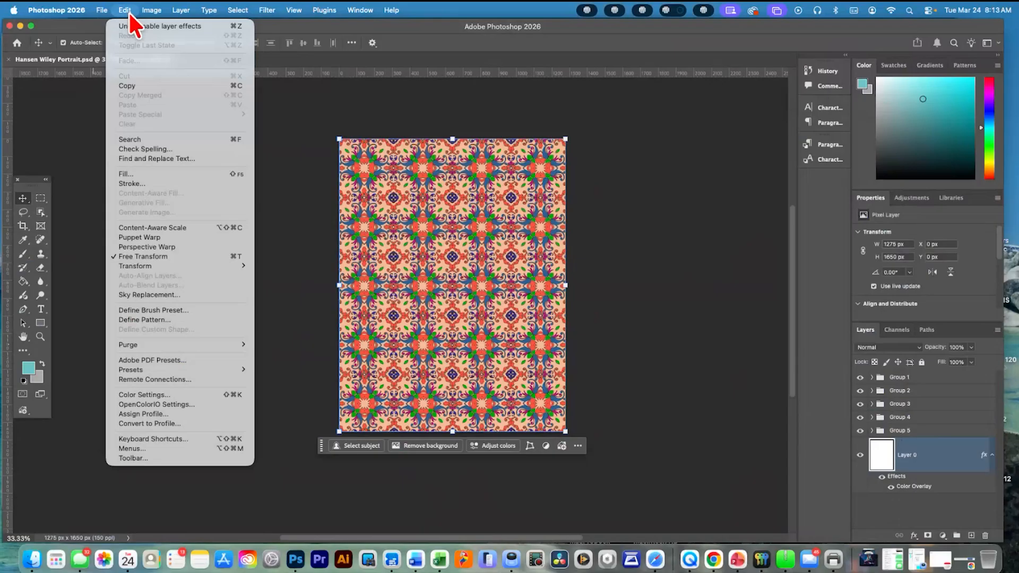
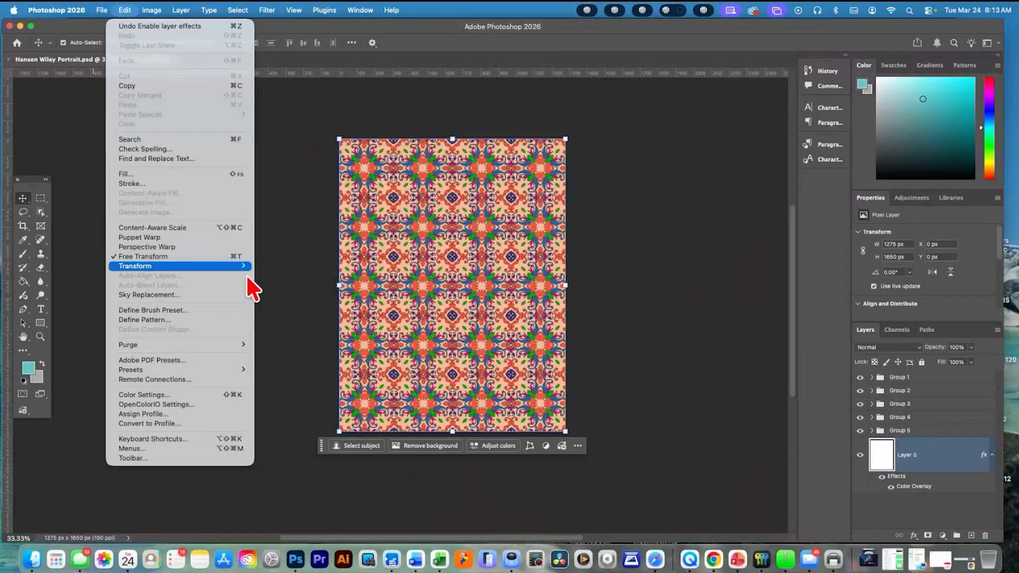
{"action": "mouse_move", "coordinate": [244, 266]}
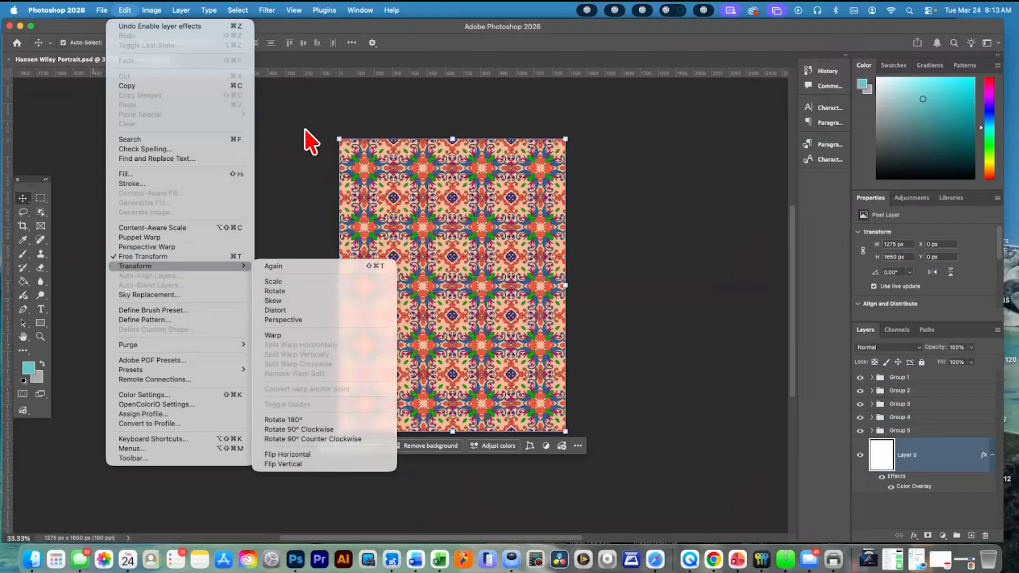
{"action": "left_click", "coordinate": [306, 142]}
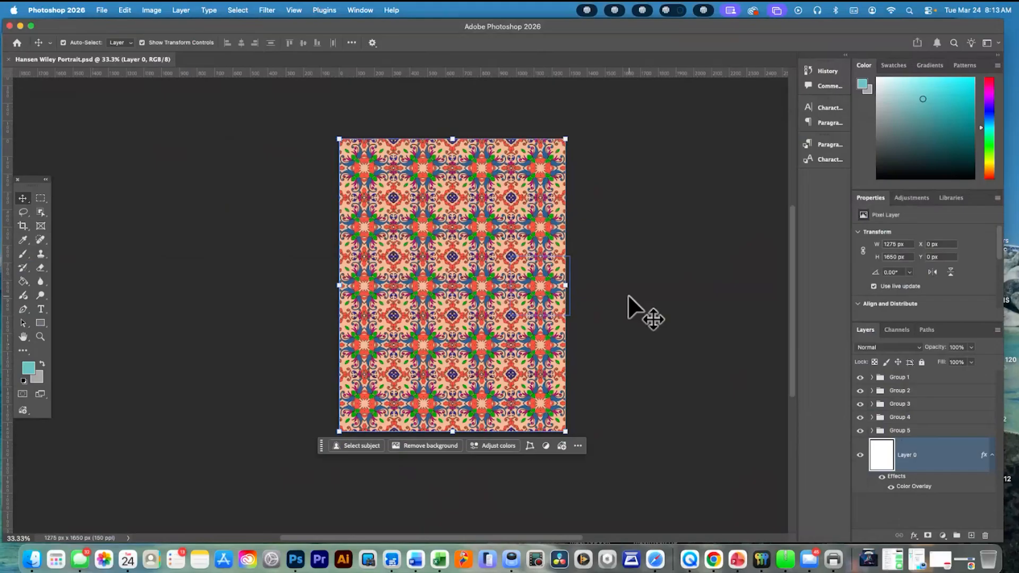
Put Group 1 through Group 5 into a new group from layers named Background
{"action": "left_click", "coordinate": [940, 431]}
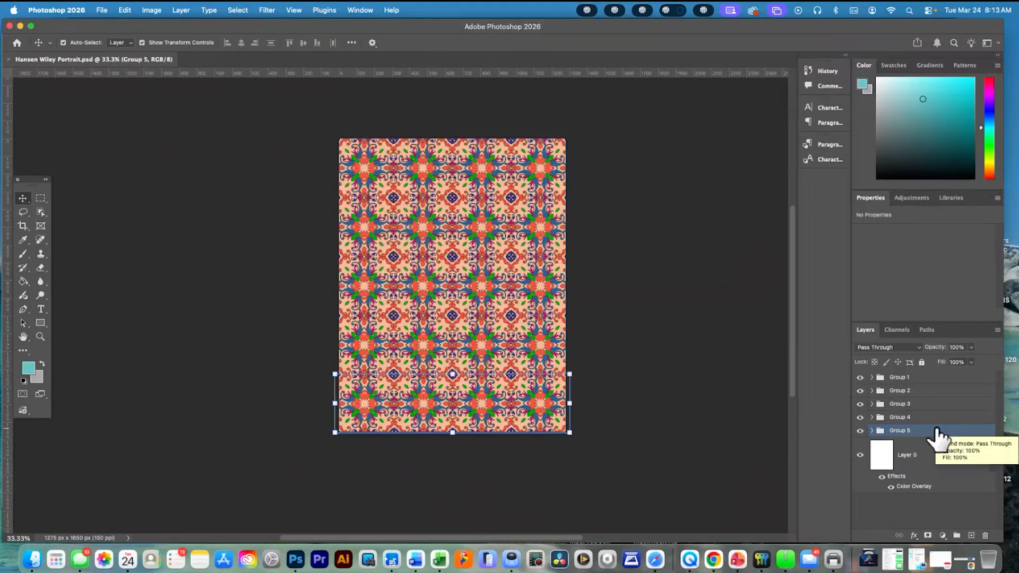
{"action": "left_click", "coordinate": [930, 377], "text": "shift"}
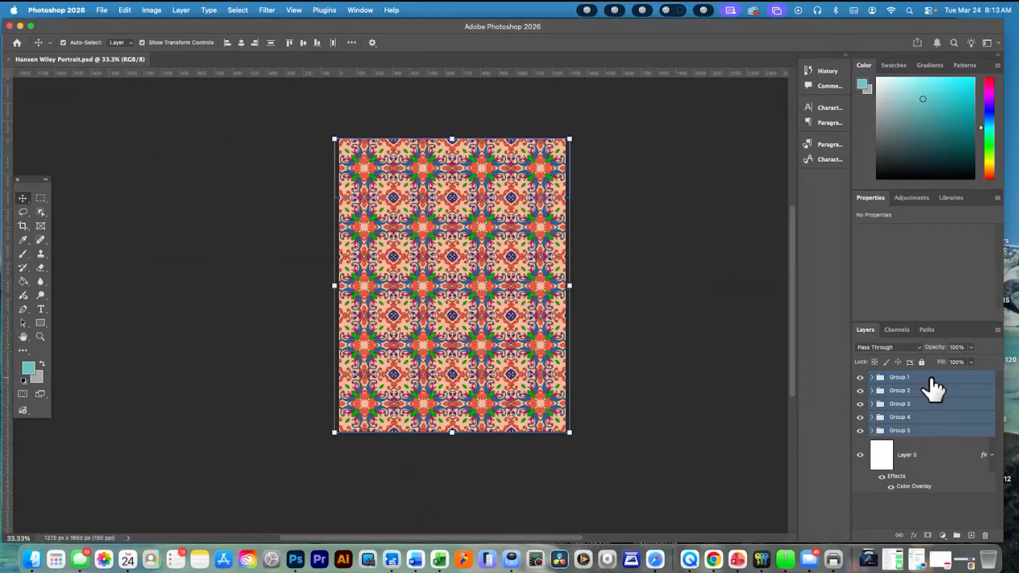
{"action": "left_click", "coordinate": [997, 331]}
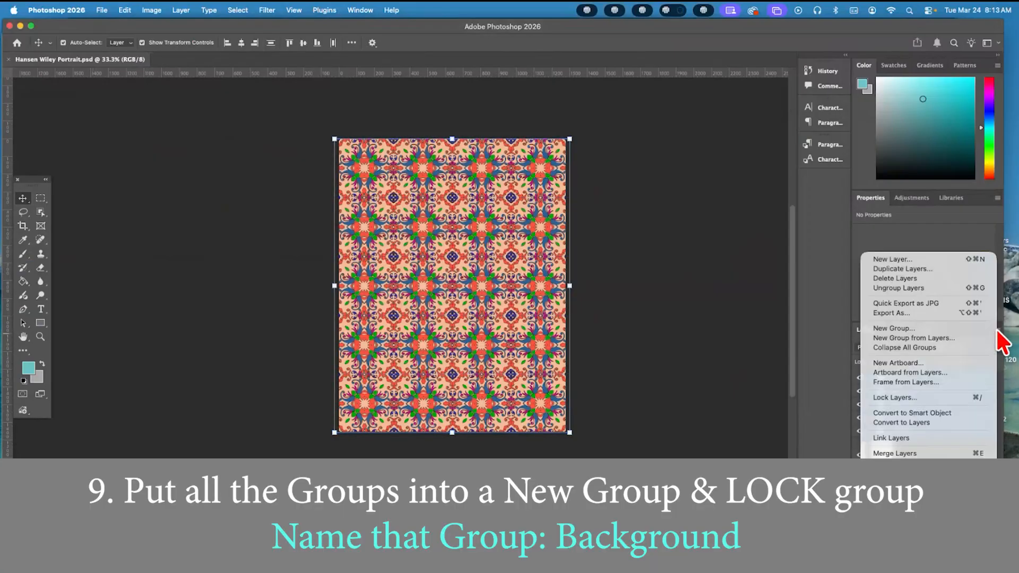
{"action": "left_click", "coordinate": [932, 337]}
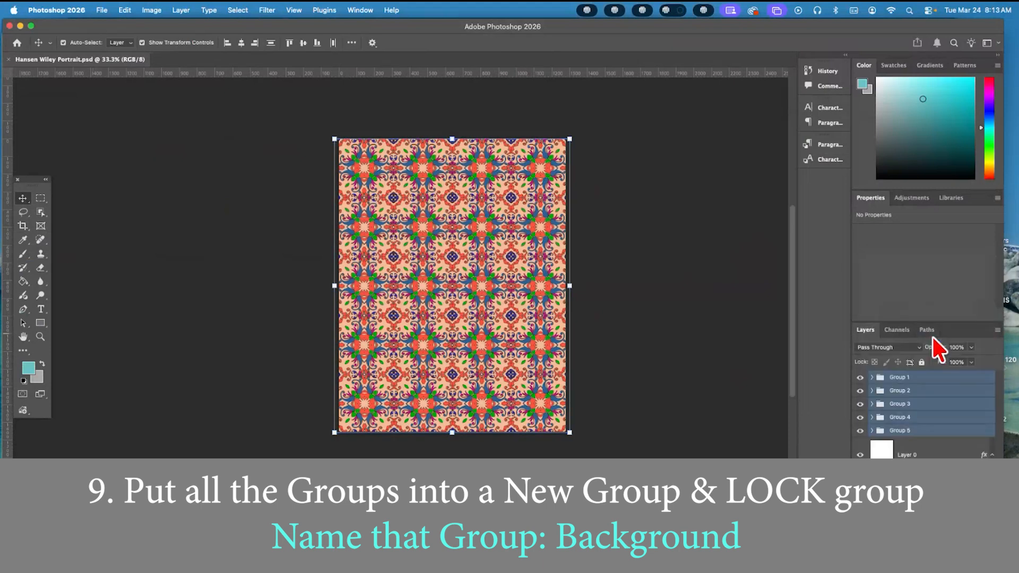
{"action": "type", "text": "B"}
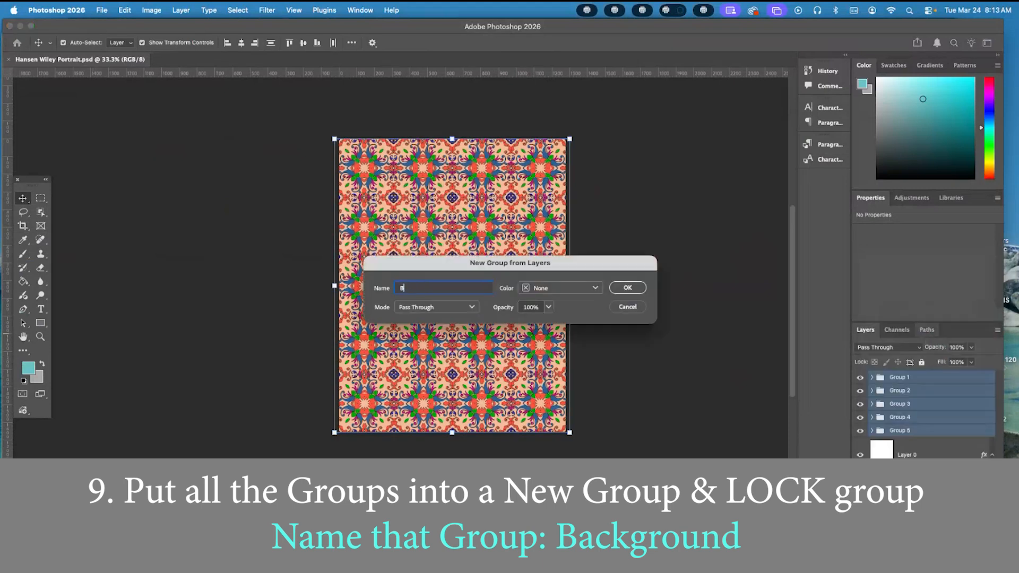
{"action": "type", "text": "ackground"}
{"action": "left_click", "coordinate": [628, 287]}
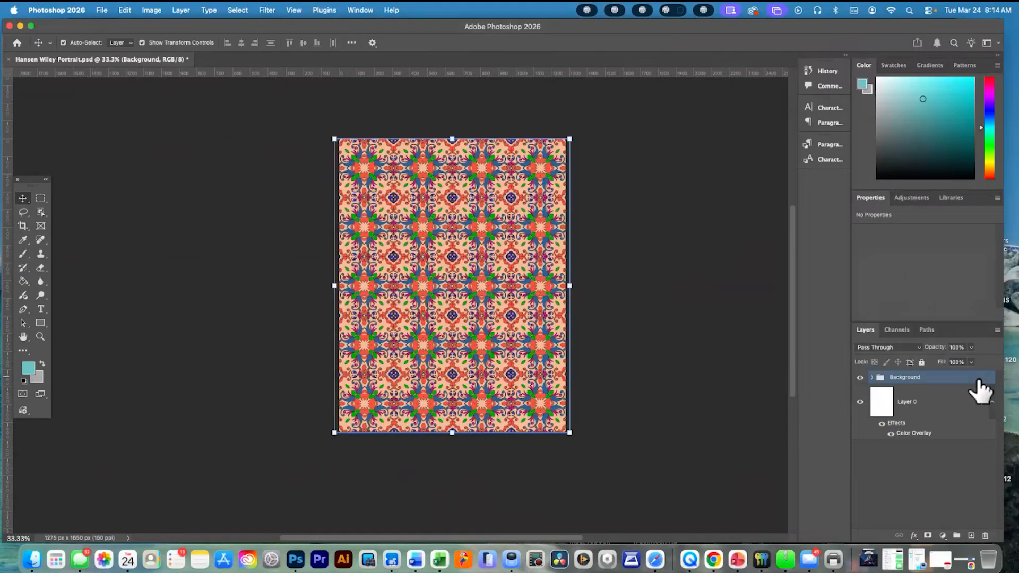
Lock all layers in the Background group with the All option and test the lock on the pattern
{"action": "left_click", "coordinate": [997, 330]}
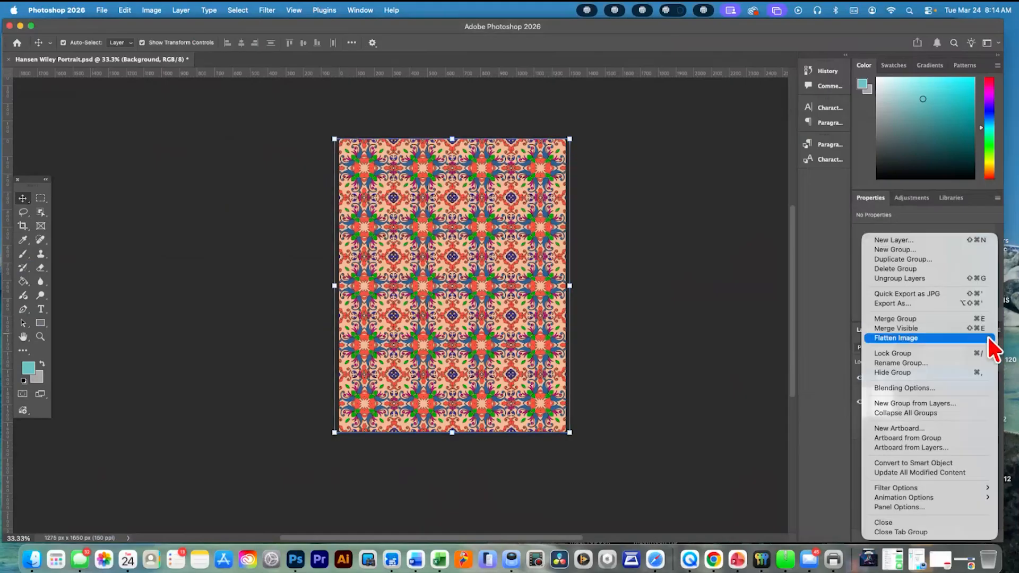
{"action": "left_click", "coordinate": [961, 352]}
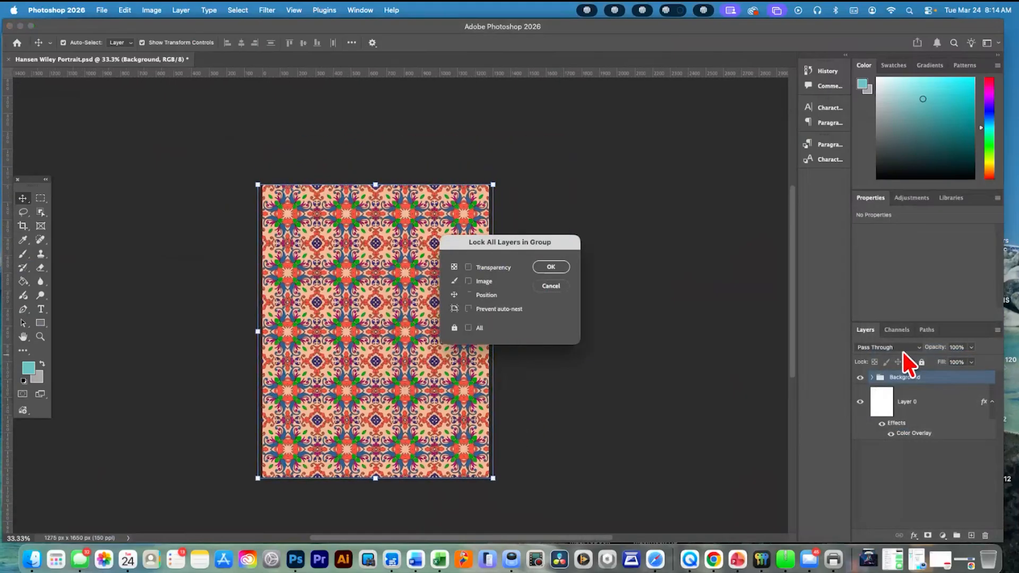
{"action": "scroll", "coordinate": [624, 293], "scroll_direction": "up", "scroll_amount": 1}
{"action": "scroll", "coordinate": [624, 293], "scroll_direction": "right", "scroll_amount": 1}
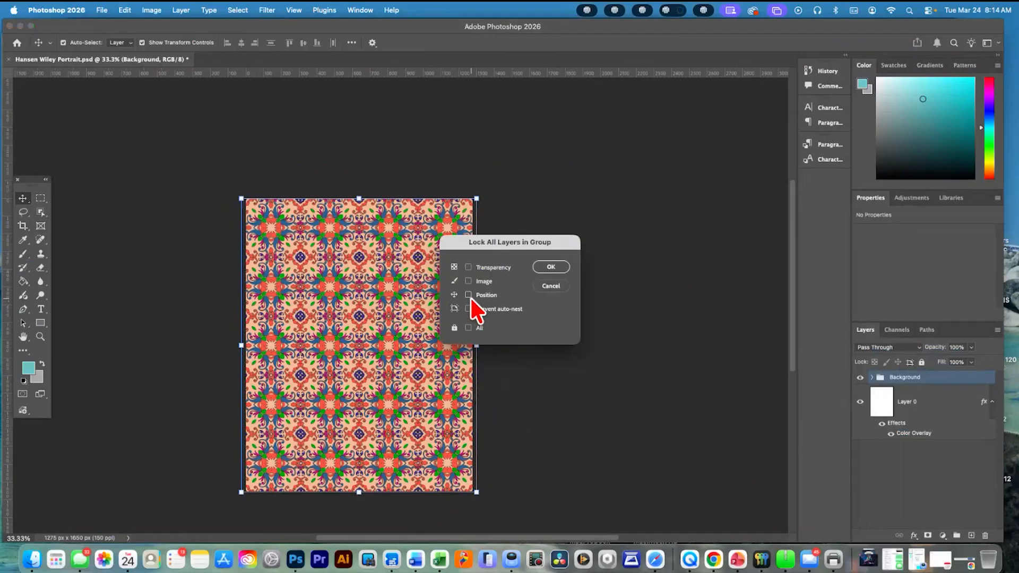
{"action": "left_click", "coordinate": [468, 328]}
{"action": "left_click", "coordinate": [558, 268]}
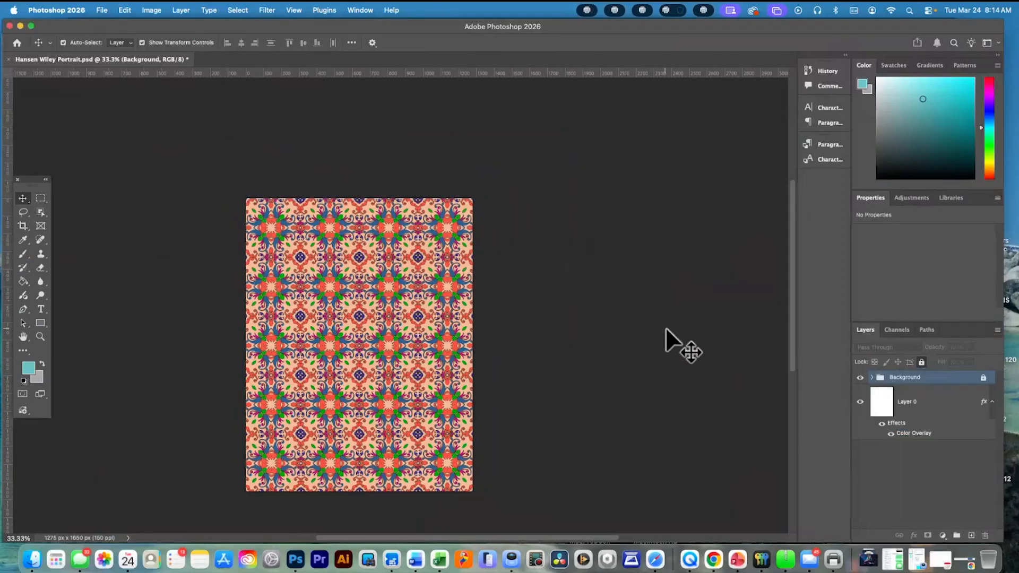
{"action": "left_click", "coordinate": [388, 332]}
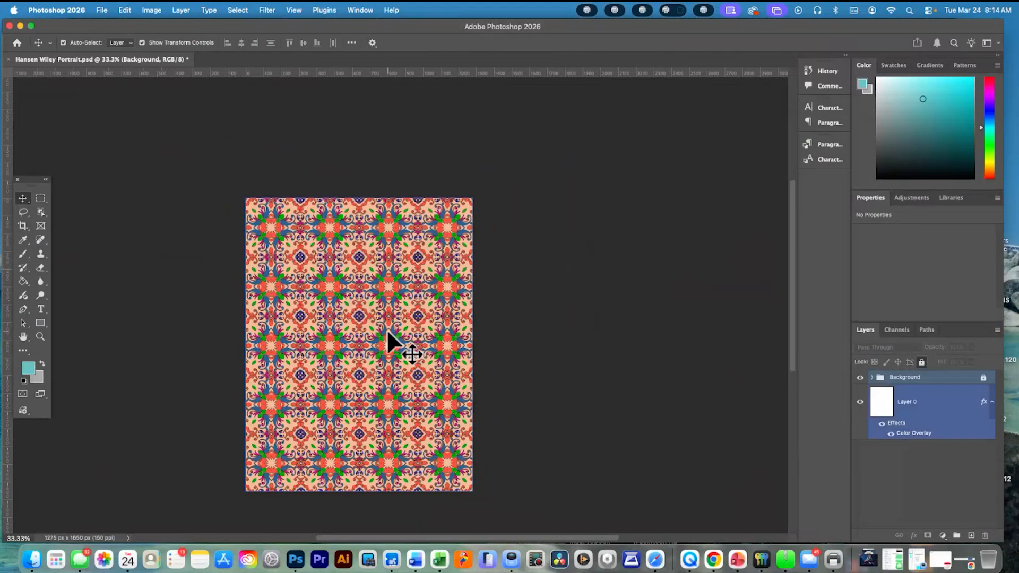
{"action": "scroll", "coordinate": [437, 363], "scroll_direction": "down", "scroll_amount": 5}
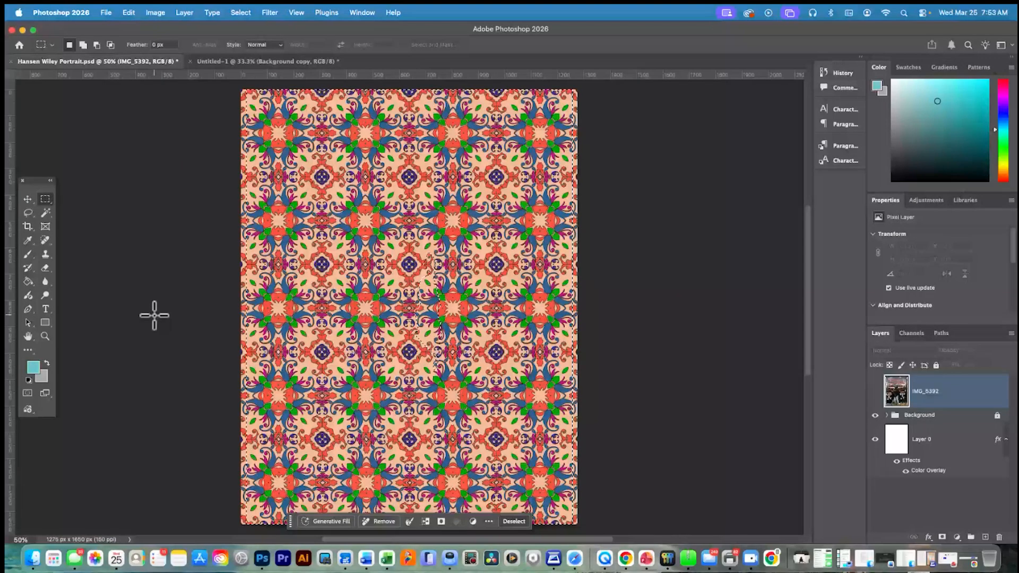
Undo the addition of the IMG_5392 photo layer and expand the Background group to show its subgroups
{"action": "key", "text": "super+z"}
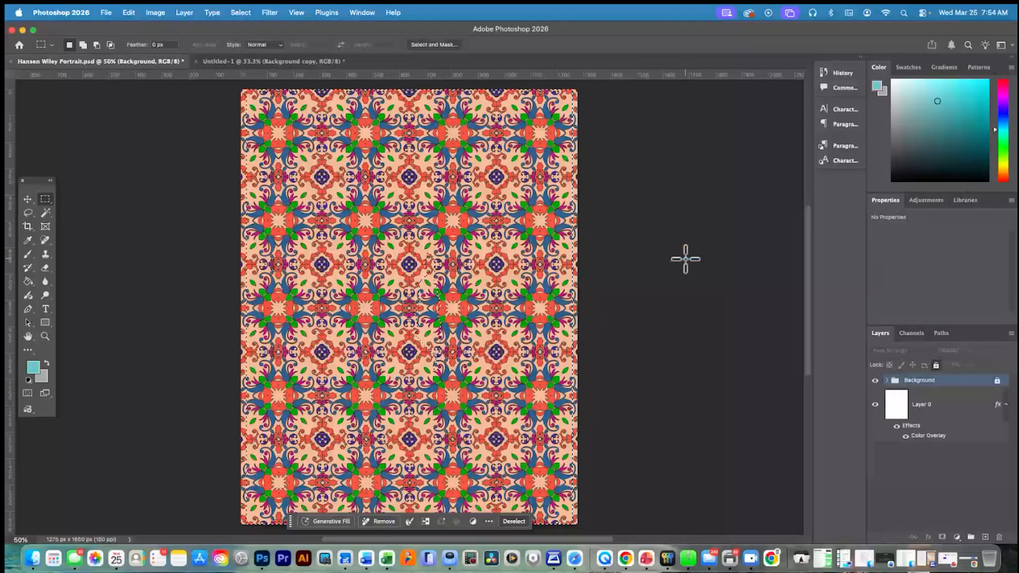
{"action": "left_click", "coordinate": [886, 380]}
{"action": "left_click", "coordinate": [902, 394]}
{"action": "left_click", "coordinate": [901, 393]}
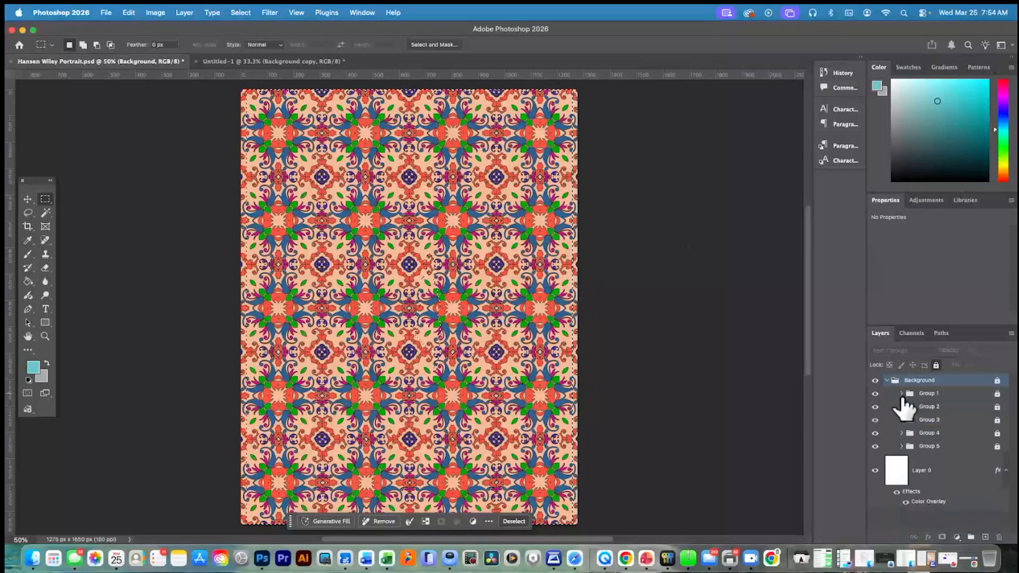
Hide Groups 1 to 5 one by one, show them all again, and collapse the Background group
{"action": "left_click", "coordinate": [875, 393]}
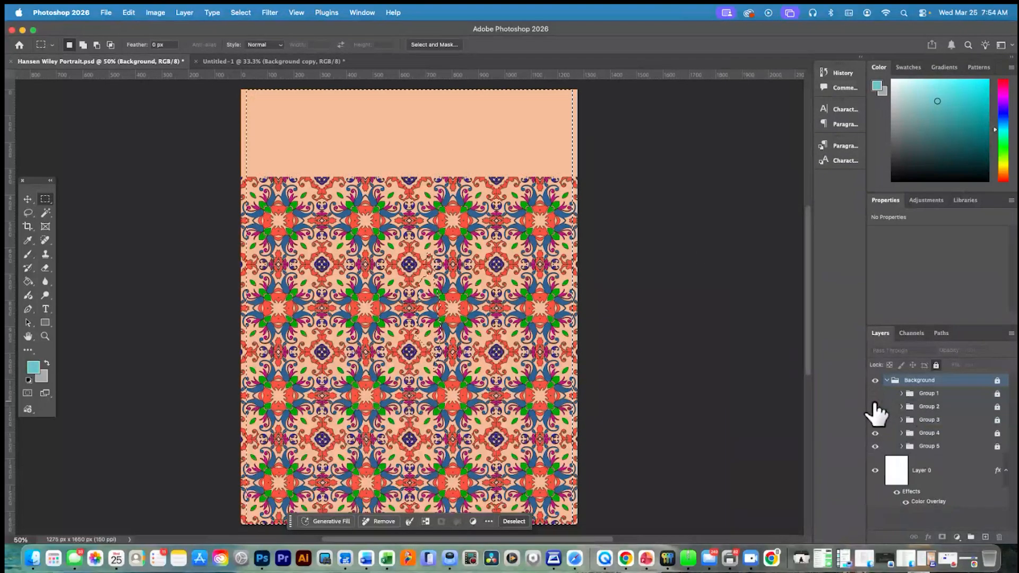
{"action": "left_click", "coordinate": [875, 406]}
{"action": "left_click", "coordinate": [875, 420]}
{"action": "left_click", "coordinate": [875, 433]}
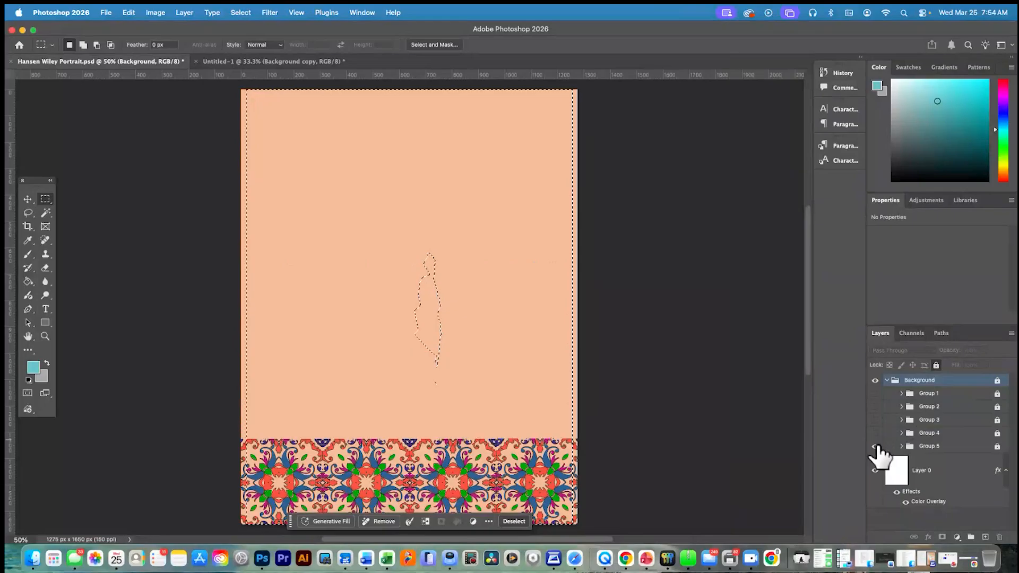
{"action": "left_click", "coordinate": [875, 446]}
{"action": "left_click", "coordinate": [875, 447]}
{"action": "left_click", "coordinate": [875, 433]}
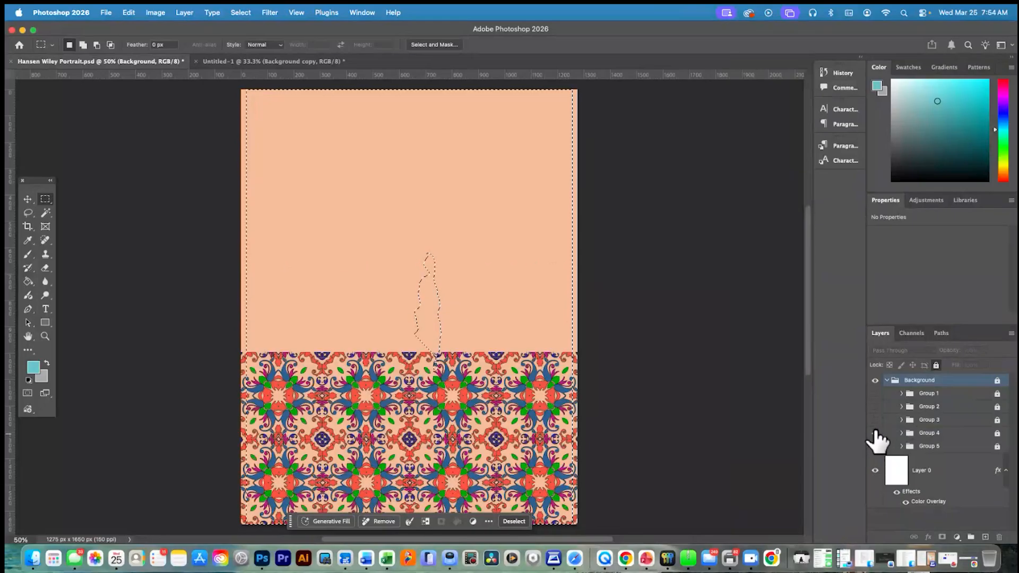
{"action": "left_click", "coordinate": [875, 420]}
{"action": "left_click", "coordinate": [875, 407]}
{"action": "left_click", "coordinate": [875, 394]}
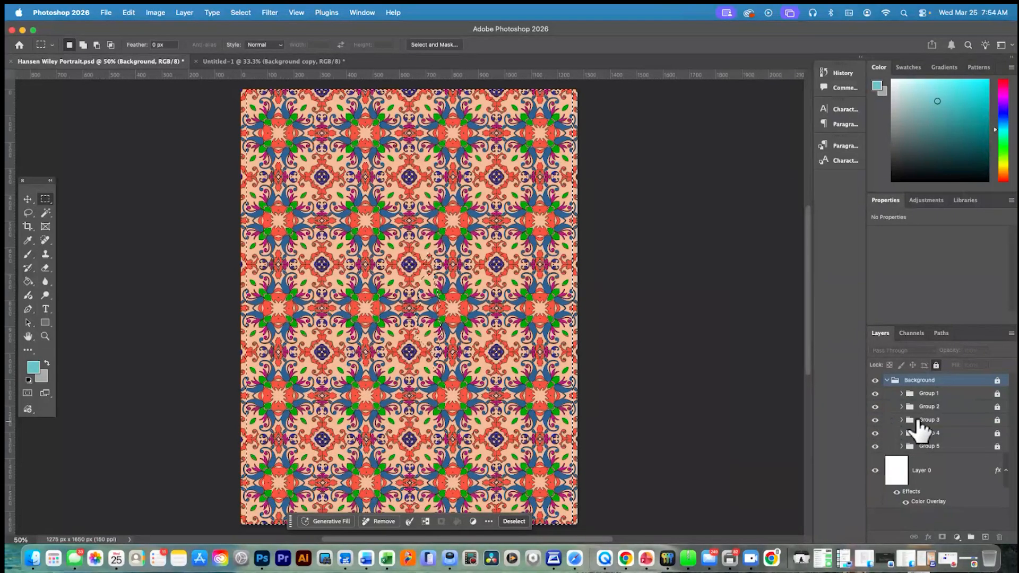
{"action": "left_click", "coordinate": [886, 381]}
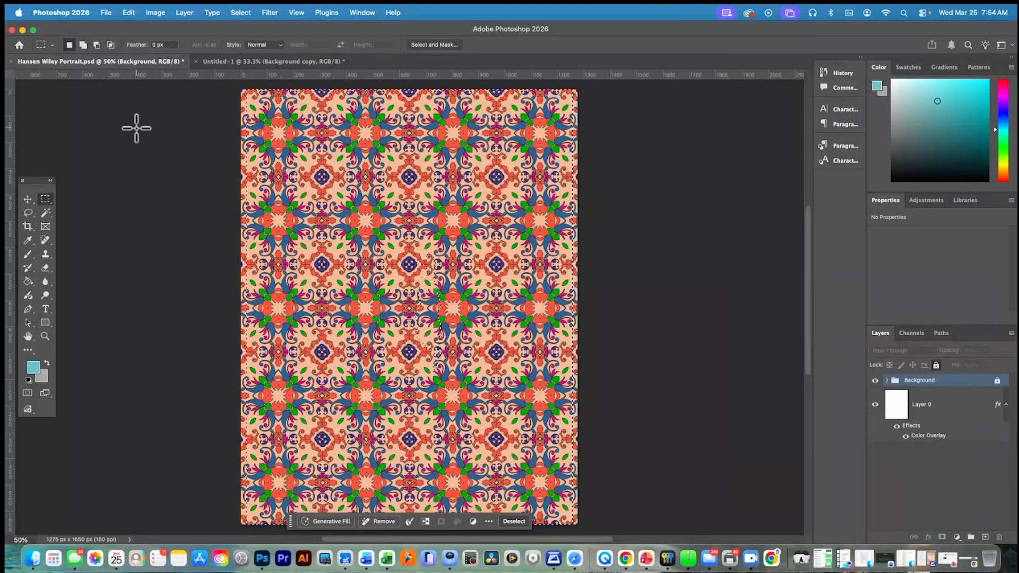
Place IMG_5308.JPG from the Wiley Portrait folder as an embedded image and commit it at its default size
{"action": "left_click", "coordinate": [107, 13]}
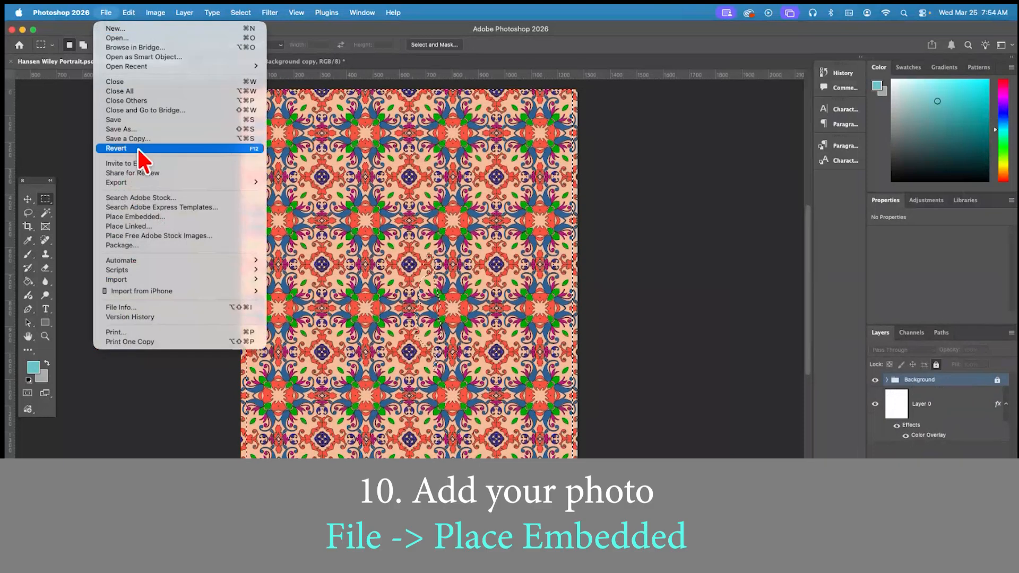
{"action": "left_click", "coordinate": [151, 216]}
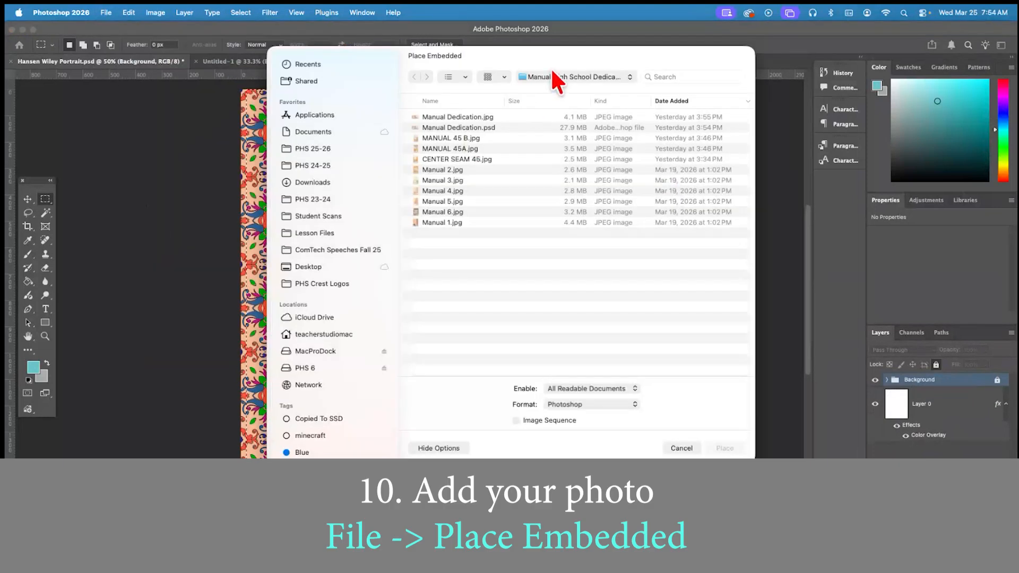
{"action": "left_click", "coordinate": [552, 75]}
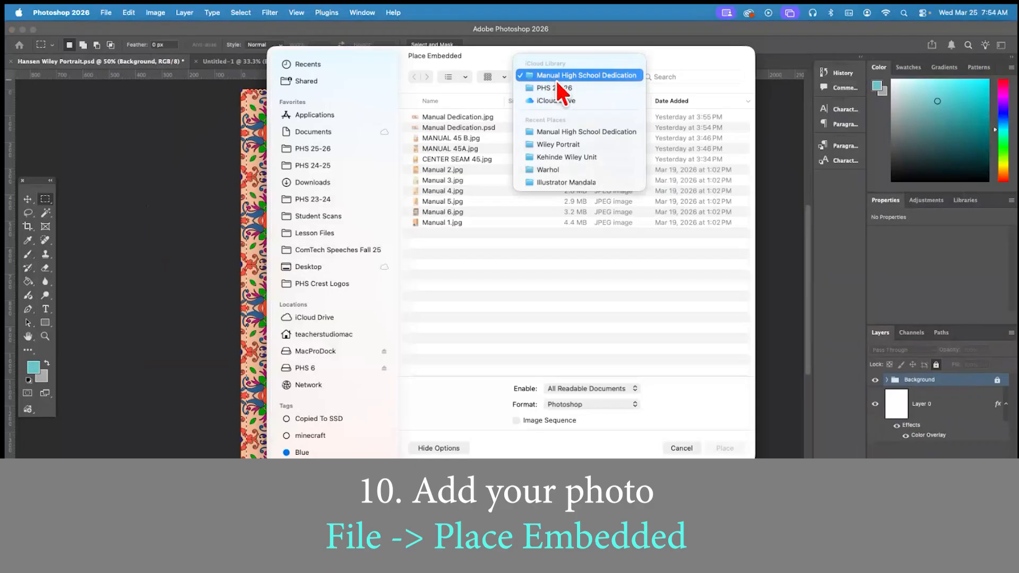
{"action": "left_click", "coordinate": [568, 143]}
{"action": "left_click", "coordinate": [487, 117]}
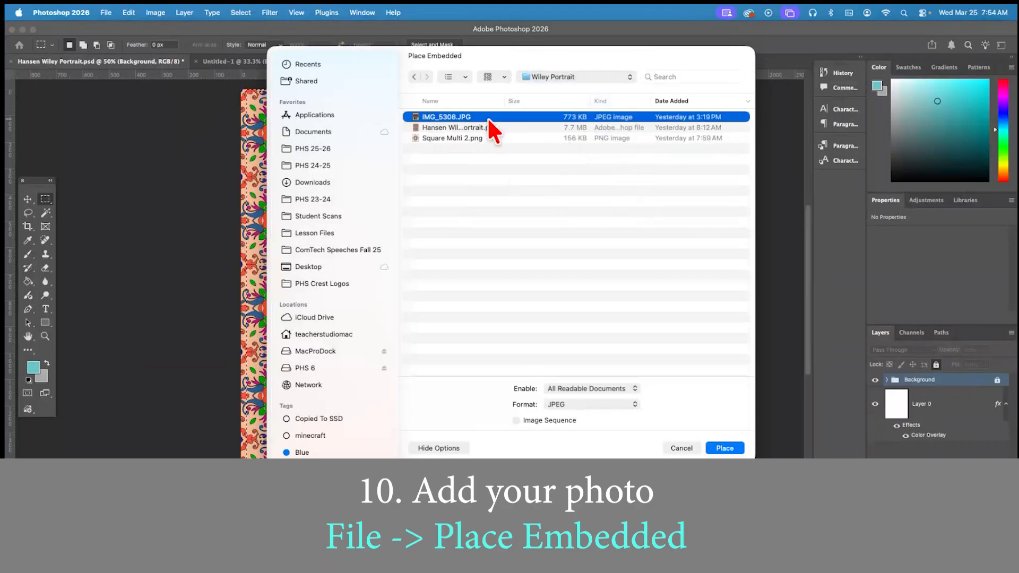
{"action": "left_click", "coordinate": [724, 449]}
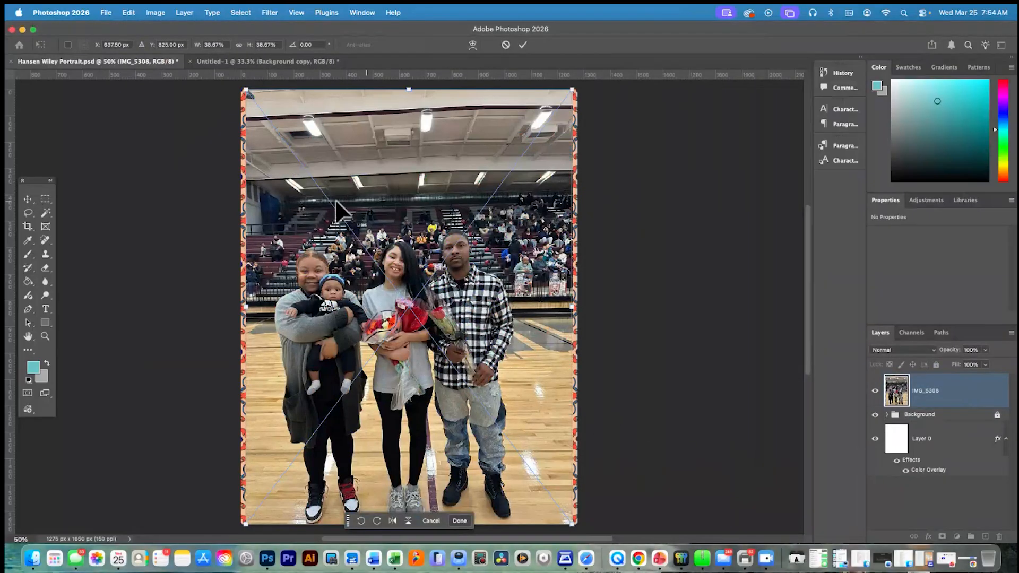
{"action": "left_click", "coordinate": [27, 200]}
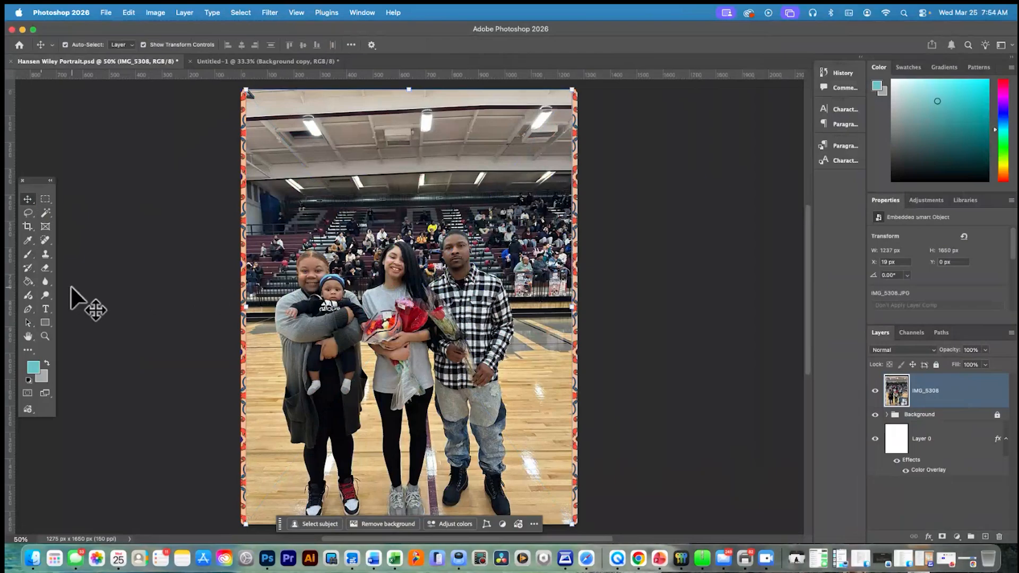
Select the three adults and the baby in the foreground as entire people with the Object Selection tool's people detection
{"action": "left_click", "coordinate": [46, 213]}
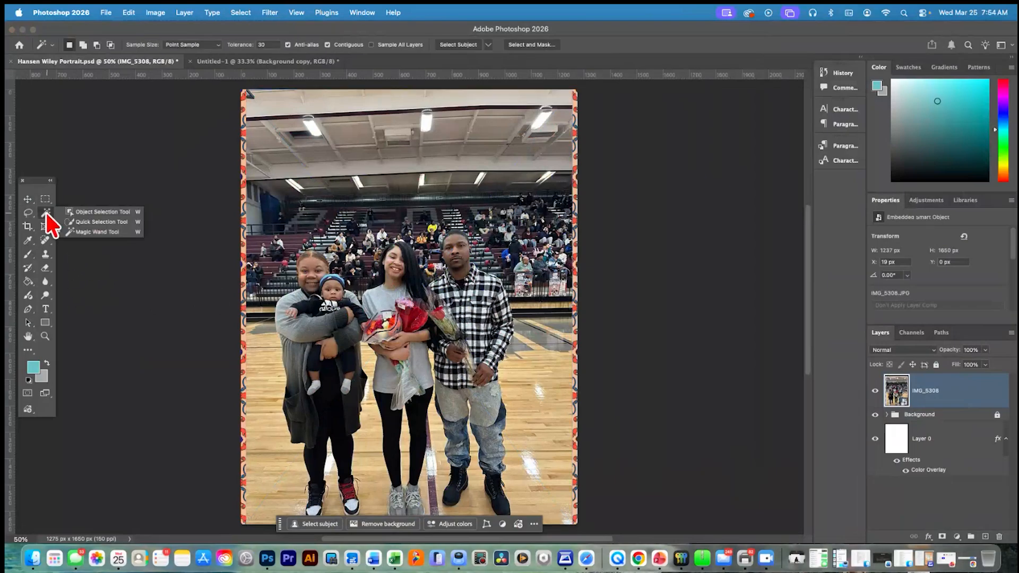
{"action": "left_click", "coordinate": [94, 212]}
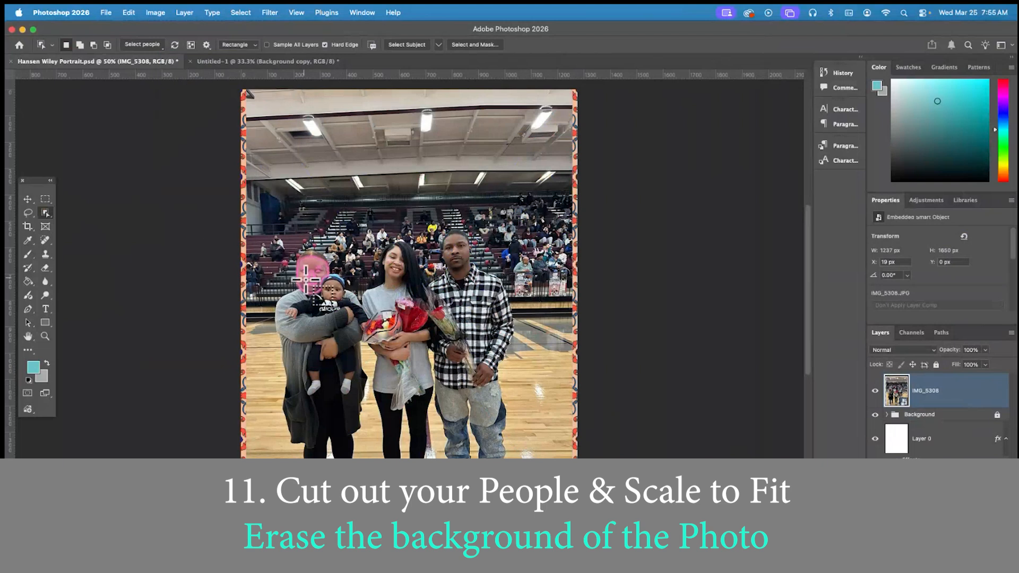
{"action": "scroll", "coordinate": [314, 287], "scroll_direction": "right", "scroll_amount": 1}
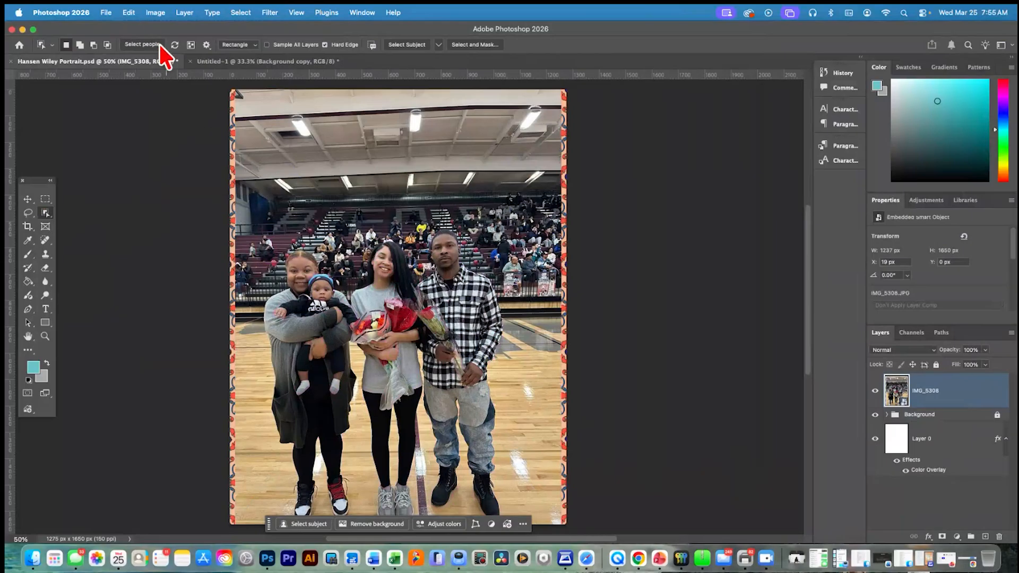
{"action": "left_click", "coordinate": [159, 46]}
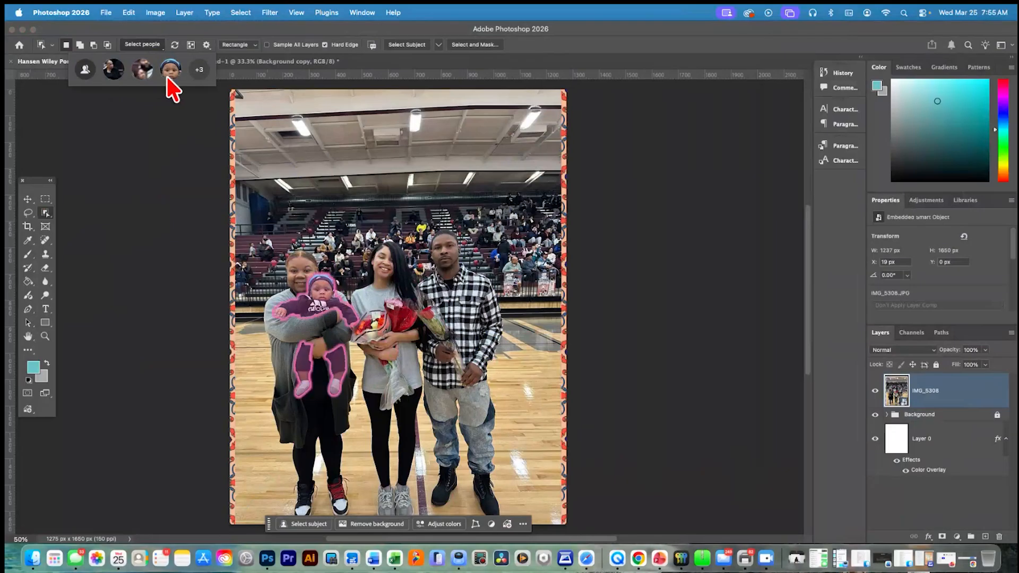
{"action": "left_click", "coordinate": [195, 70]}
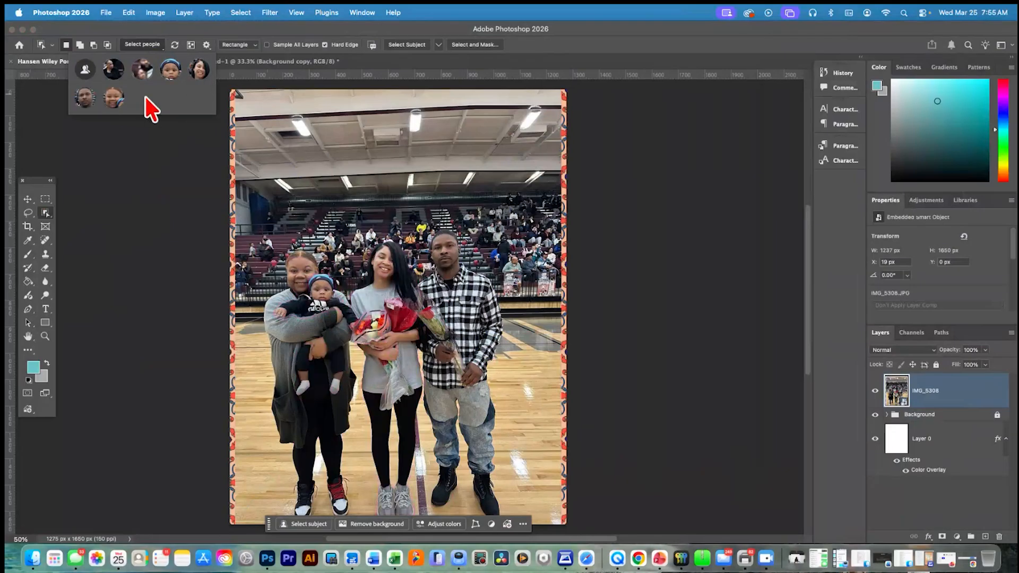
{"action": "left_click", "coordinate": [204, 70]}
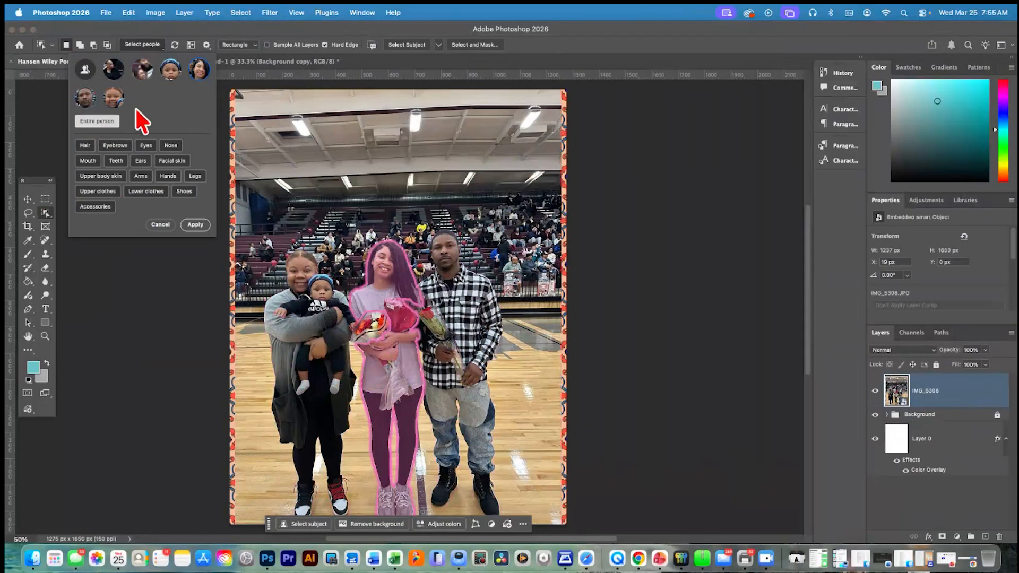
{"action": "left_click", "coordinate": [114, 99]}
{"action": "left_click", "coordinate": [86, 101]}
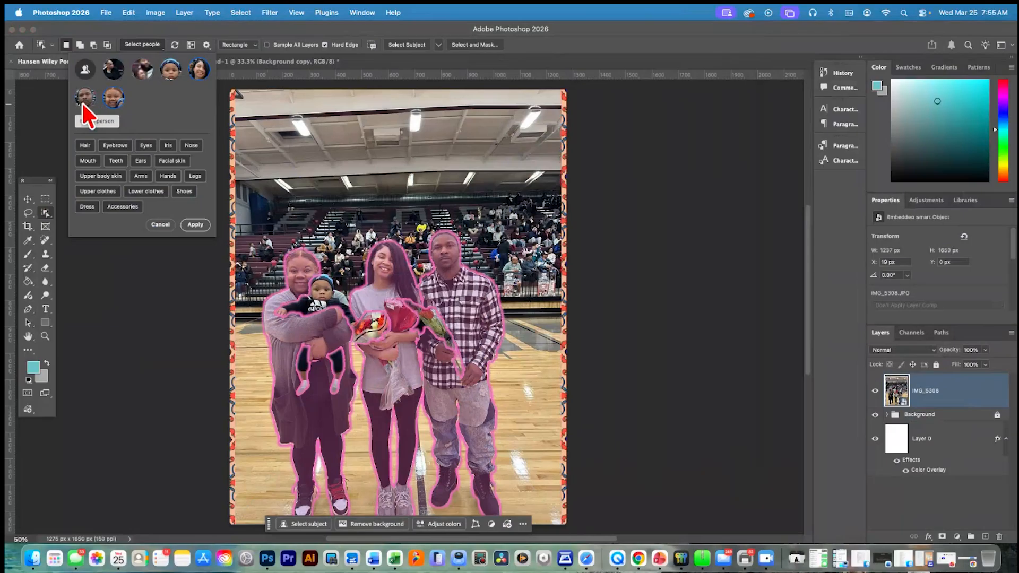
{"action": "left_click", "coordinate": [170, 72]}
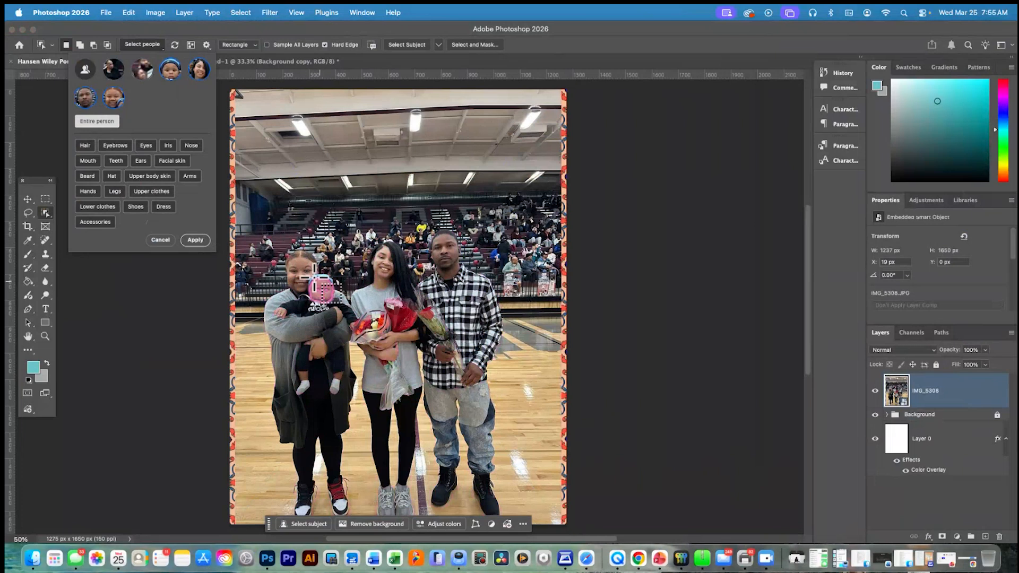
{"action": "left_click", "coordinate": [196, 240]}
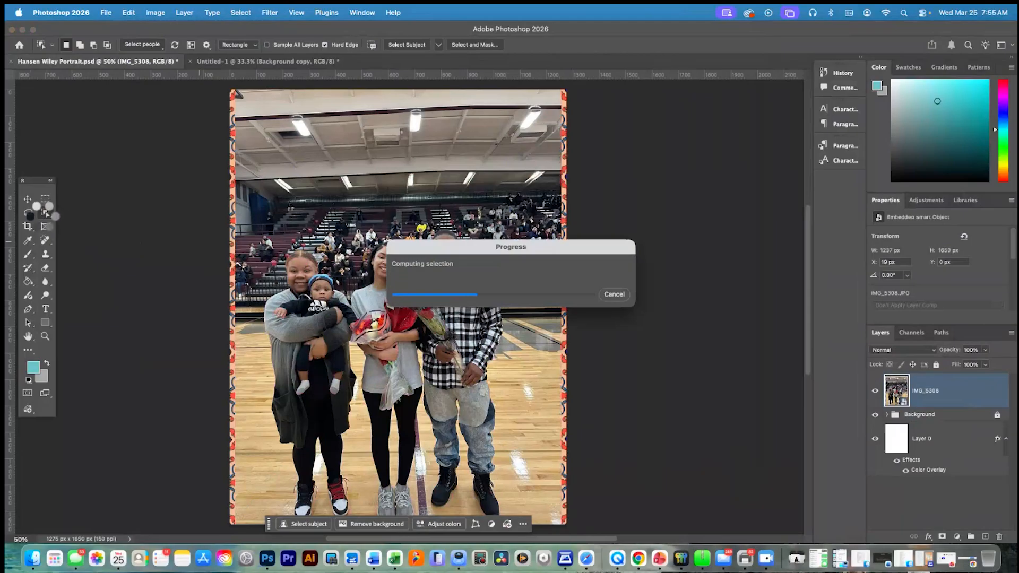
{"action": "scroll", "coordinate": [42, 215], "scroll_direction": "right", "scroll_amount": 1}
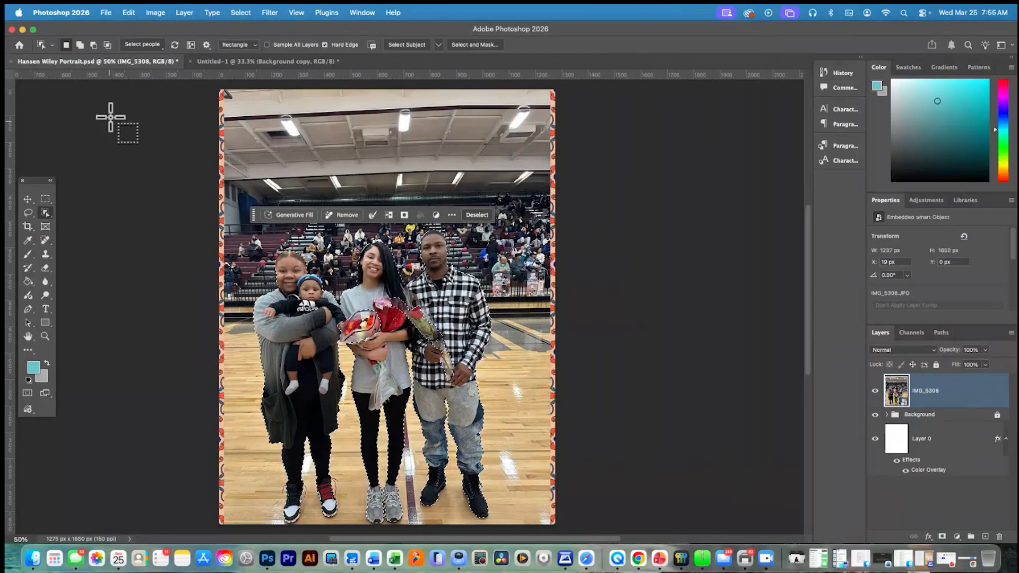
{"action": "left_click", "coordinate": [158, 47]}
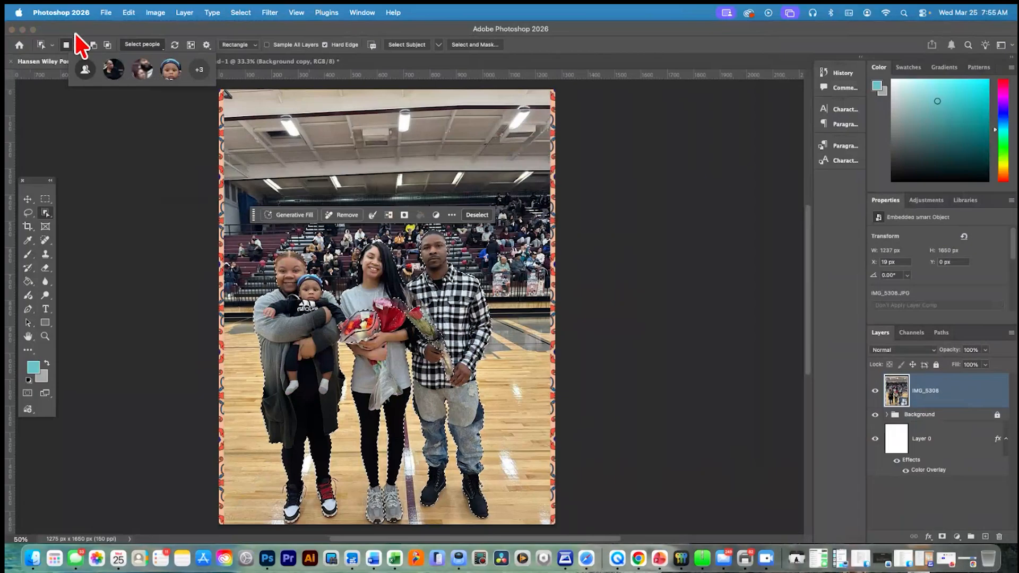
{"action": "left_click", "coordinate": [41, 33]}
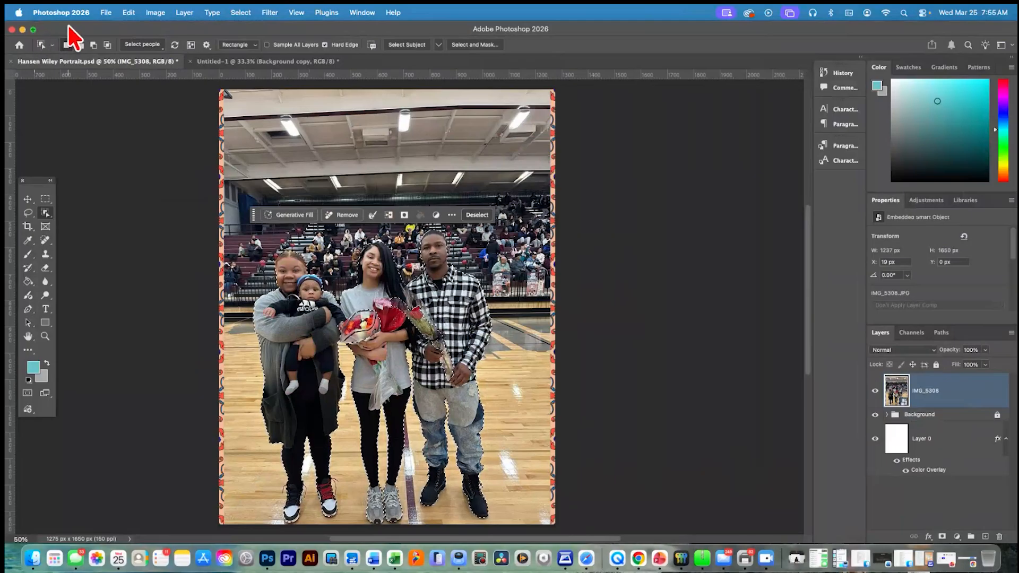
{"action": "left_click", "coordinate": [144, 45]}
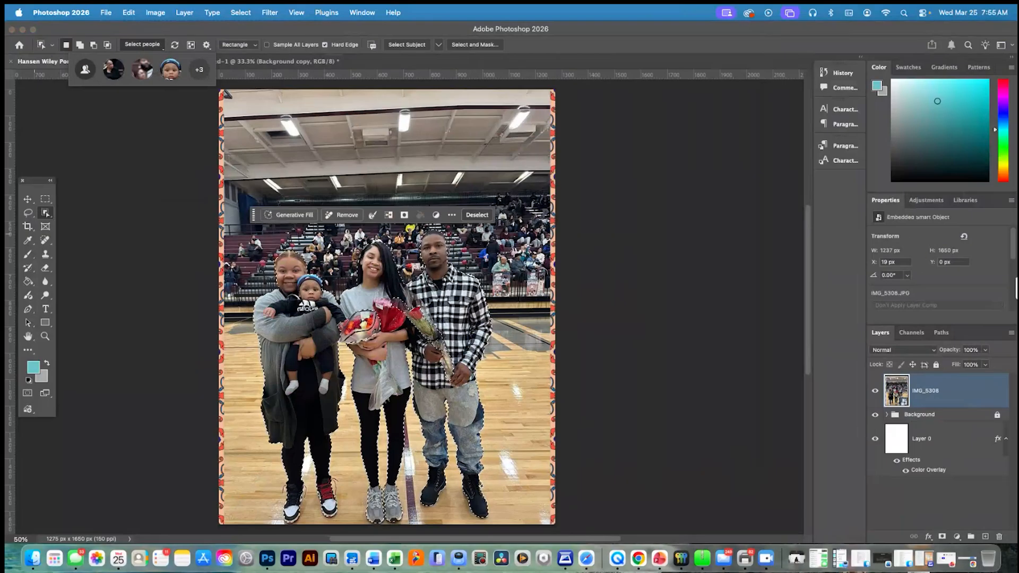
Rasterize the IMG_5308 layer while keeping the people selected
{"action": "left_click", "coordinate": [951, 402]}
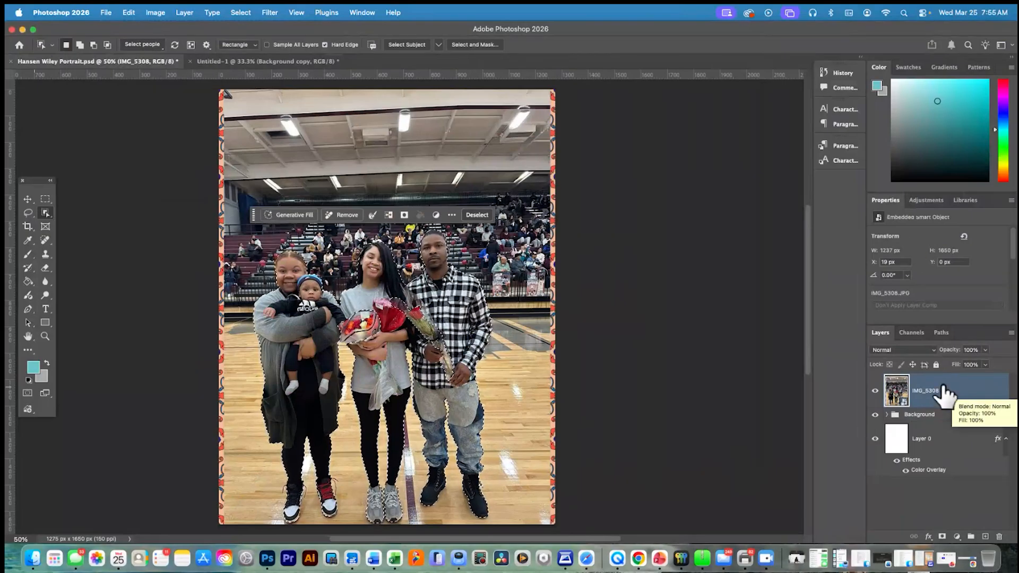
{"action": "right_click", "coordinate": [943, 389]}
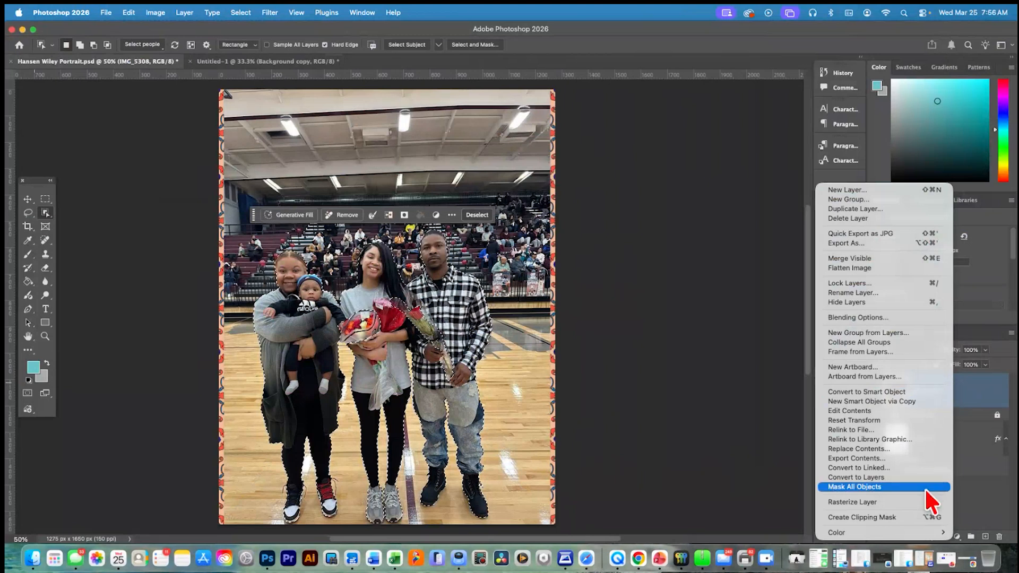
{"action": "left_click", "coordinate": [915, 502]}
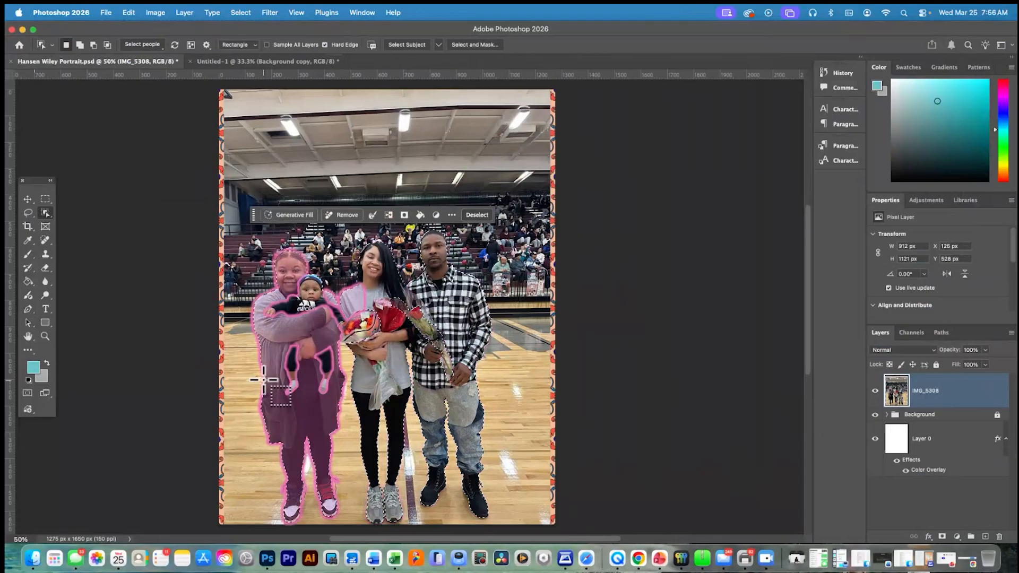
{"action": "left_click", "coordinate": [412, 382]}
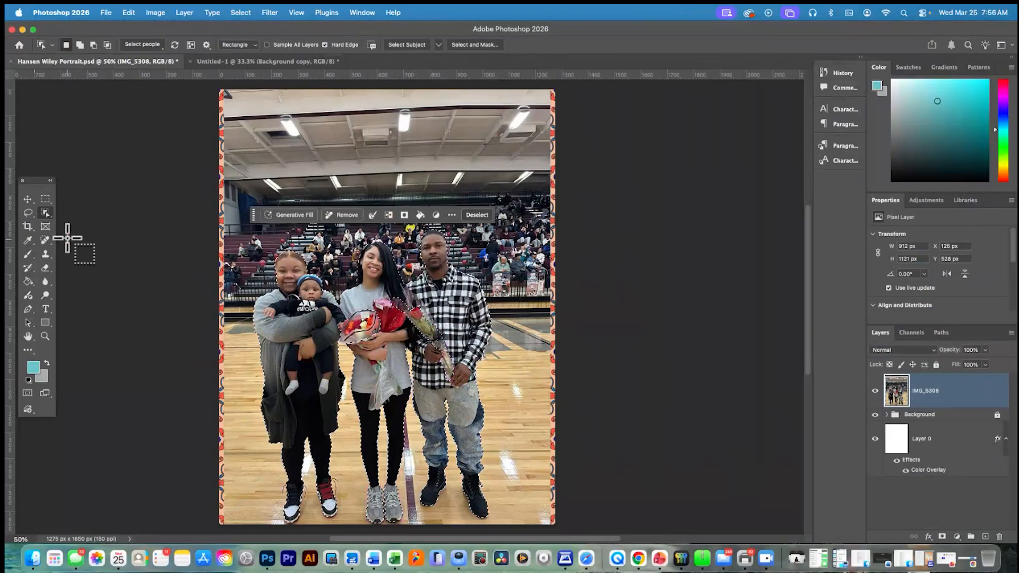
Invert the people selection to delete the gym background from the IMG_5308 layer, and clear the selection
{"action": "right_click", "coordinate": [46, 212]}
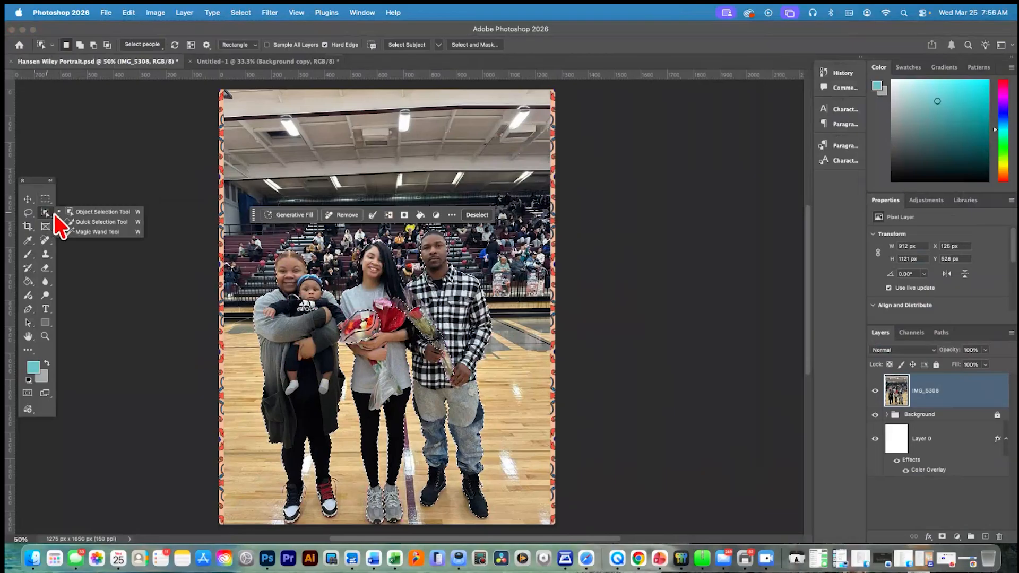
{"action": "left_click", "coordinate": [90, 221]}
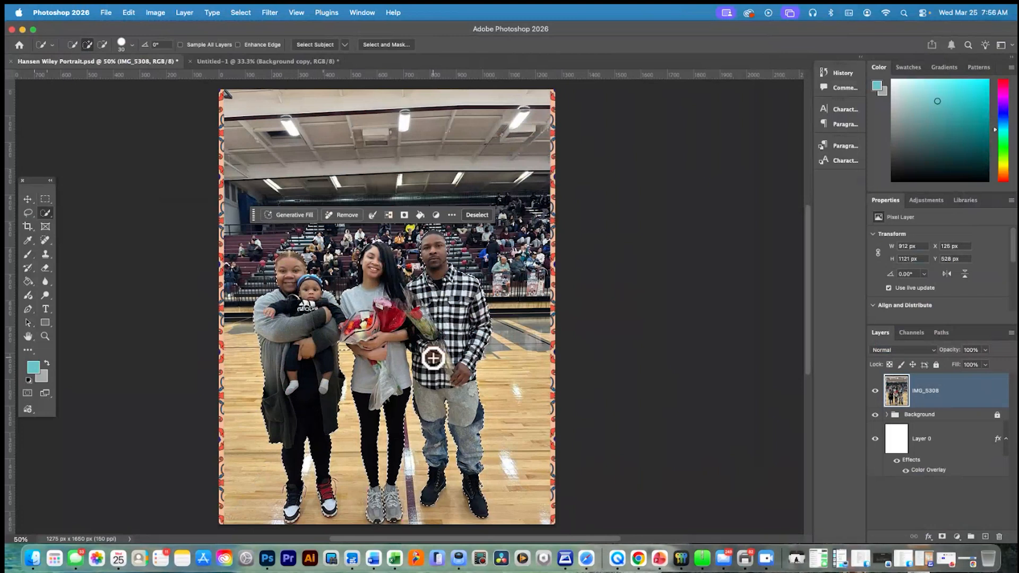
{"action": "left_click", "coordinate": [237, 13]}
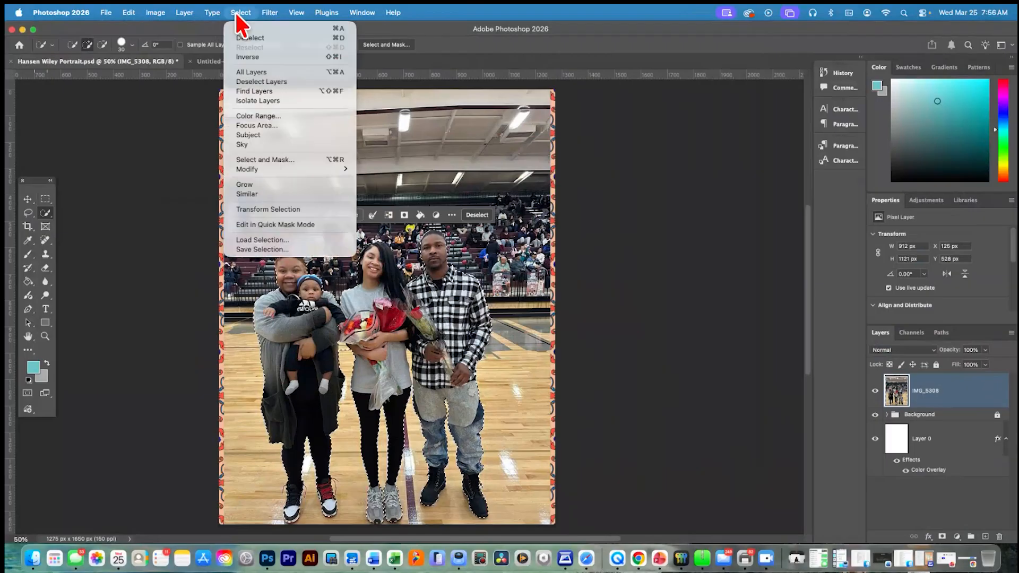
{"action": "left_click", "coordinate": [257, 56]}
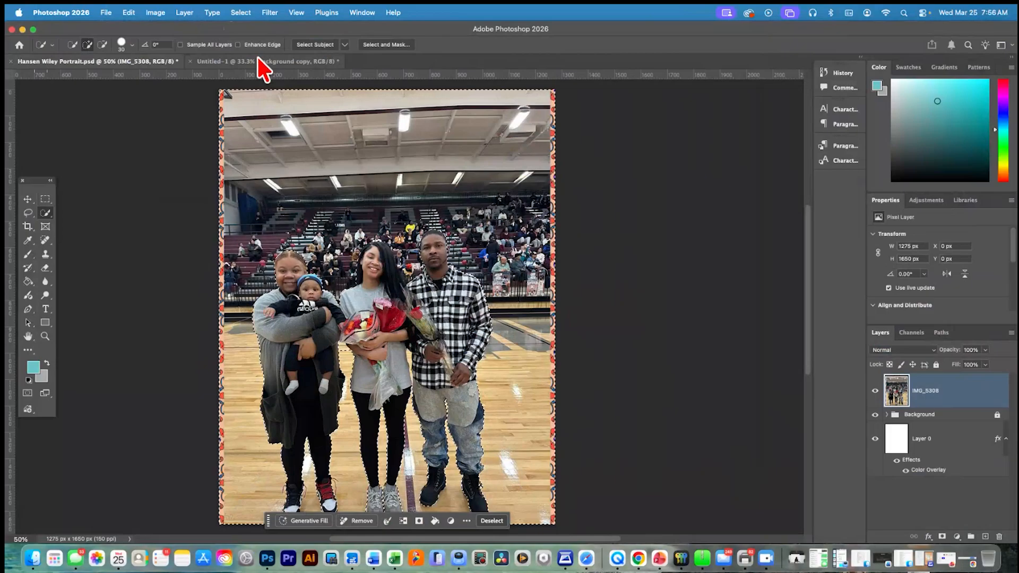
{"action": "key", "text": "Delete"}
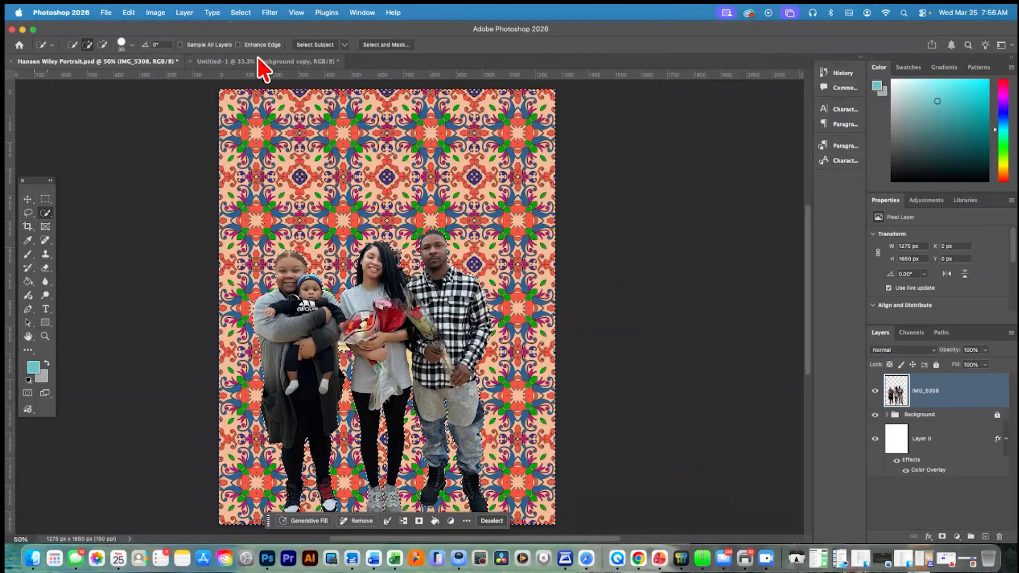
{"action": "left_click", "coordinate": [27, 200]}
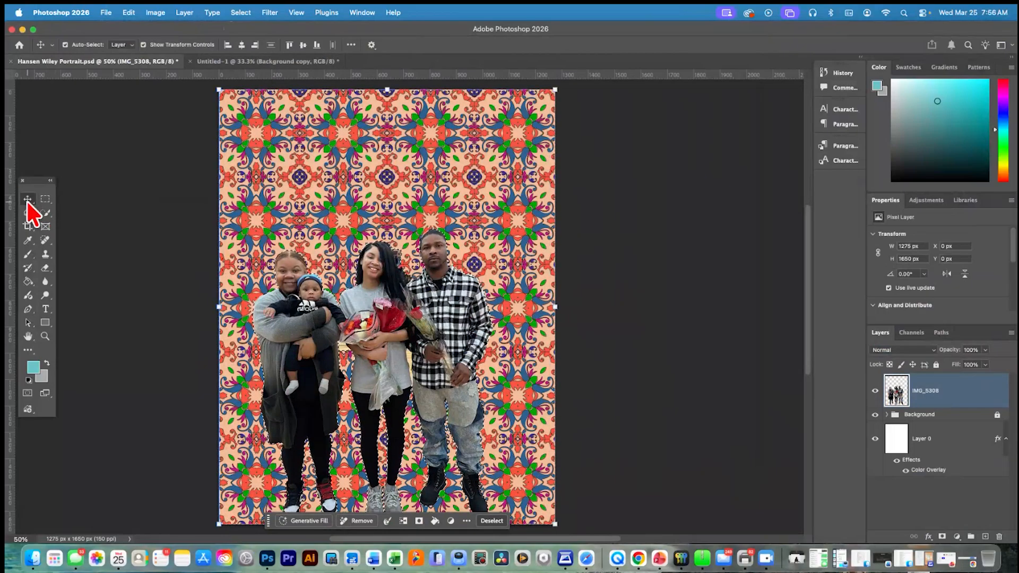
{"action": "key", "text": "super+d"}
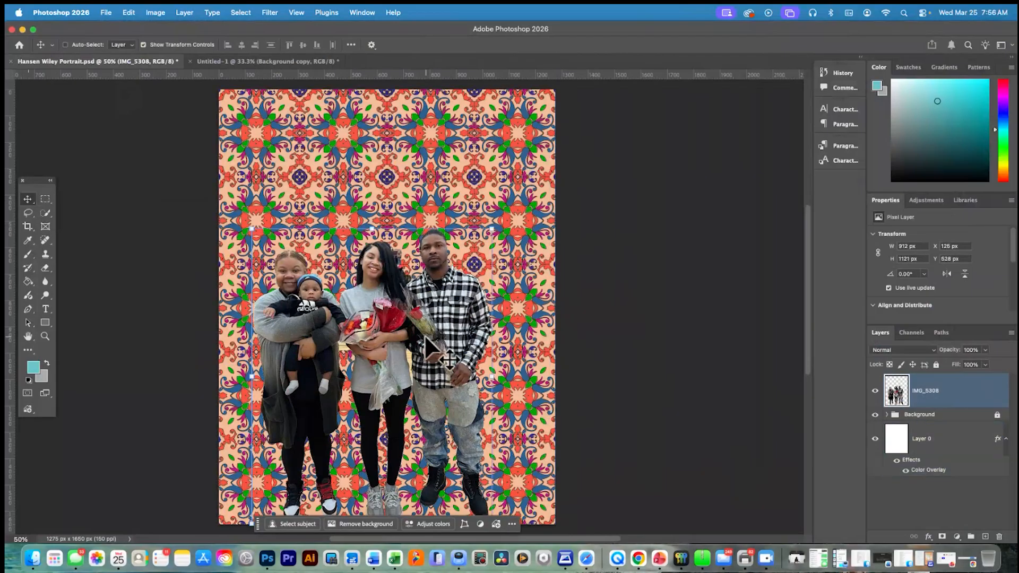
Scale the cut-out people to about 123.7% and centre them over the pattern, committing the transform
{"action": "key", "text": "super+t"}
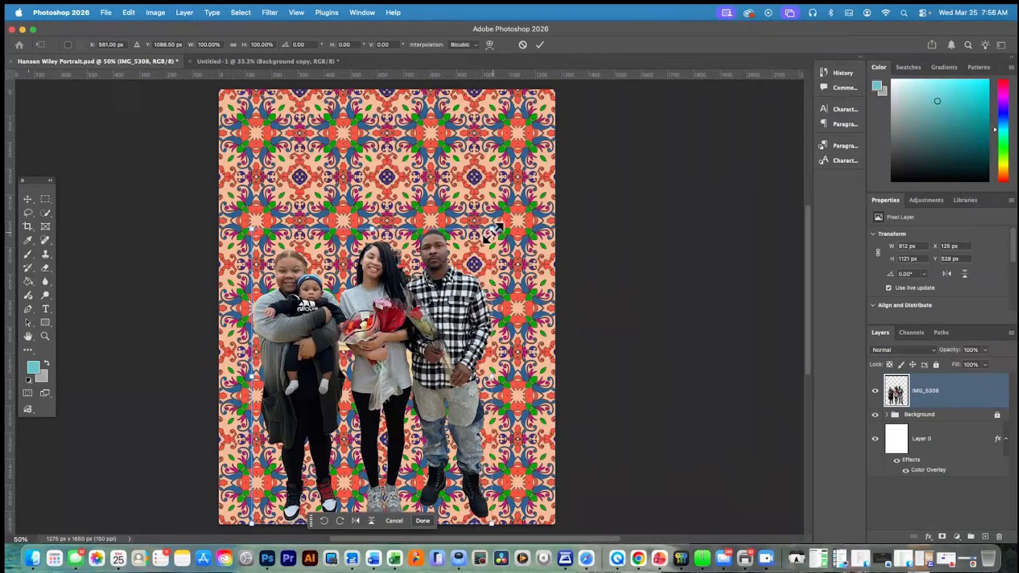
{"action": "left_click_drag", "start_coordinate": [493, 233], "coordinate": [548, 158]}
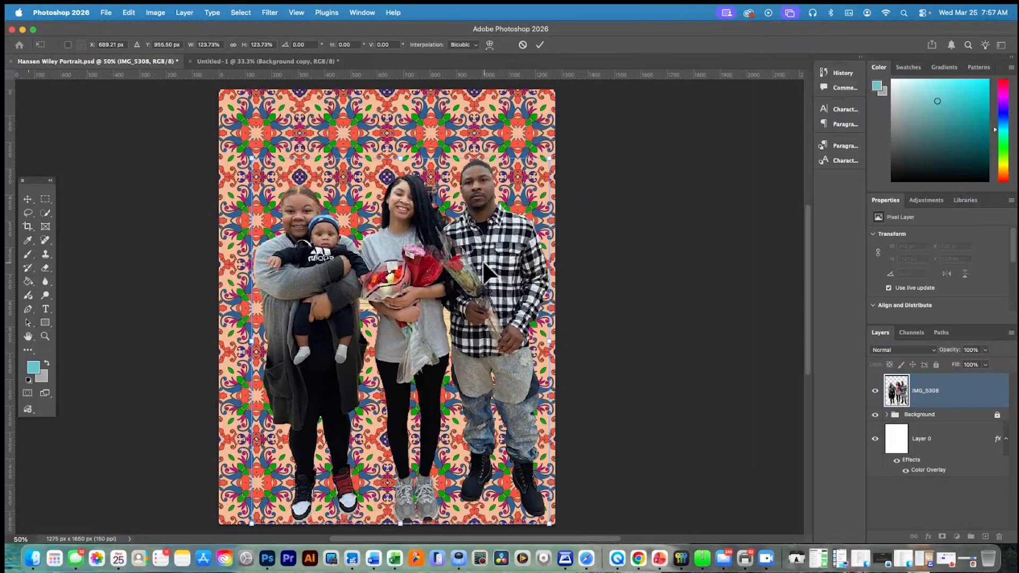
{"action": "left_click_drag", "start_coordinate": [484, 270], "coordinate": [467, 246]}
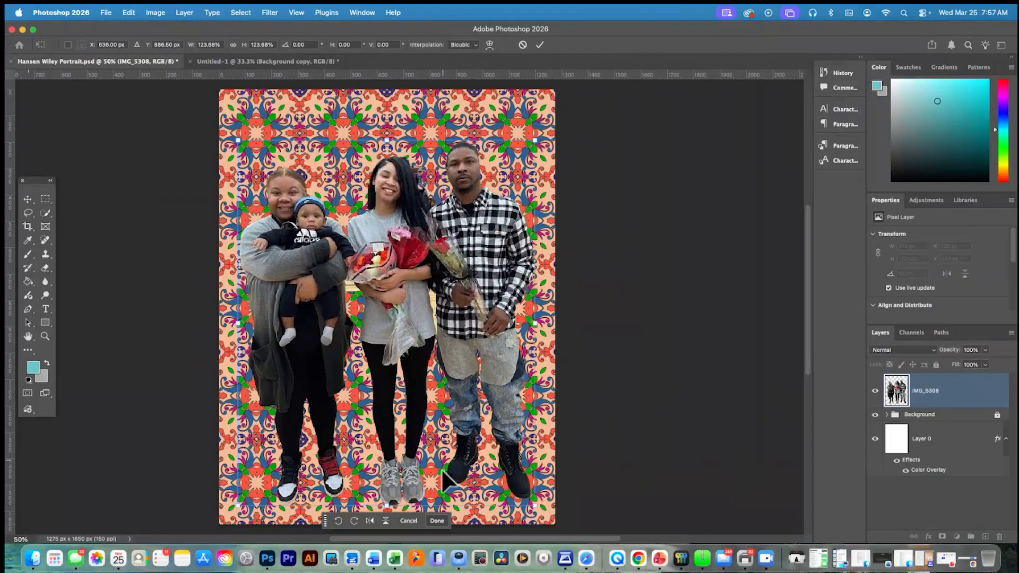
{"action": "left_click", "coordinate": [437, 522]}
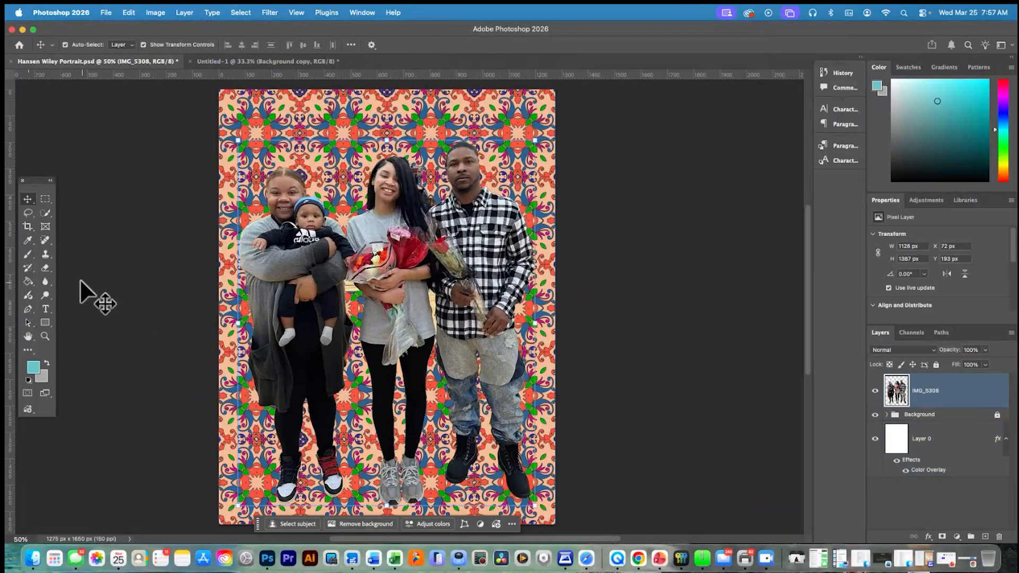
Delete the leftover court floor between the woman holding the baby and the middle woman's arm, using the Magic Wand
{"action": "left_click", "coordinate": [47, 268]}
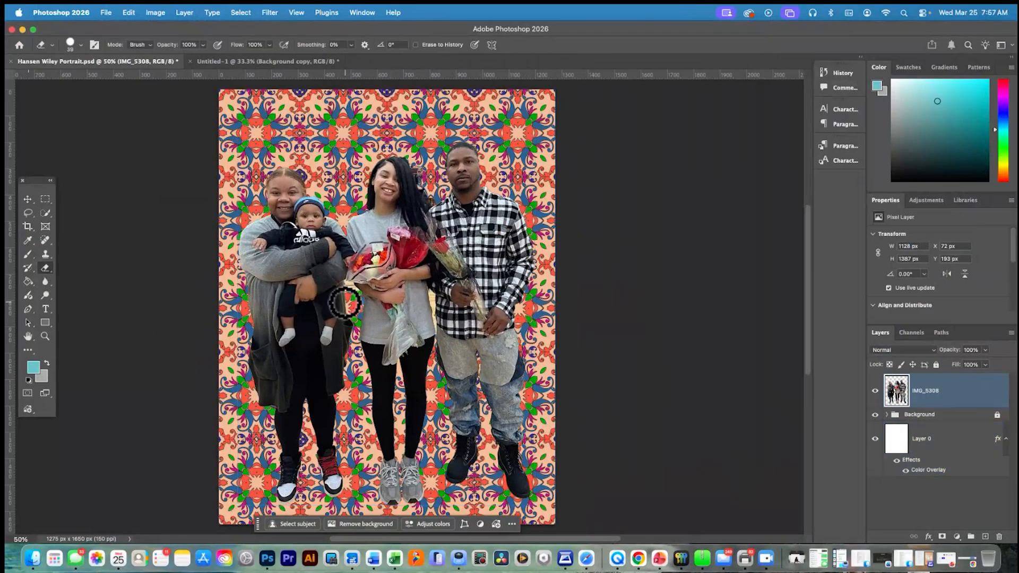
{"action": "key", "text": "super+equal"}
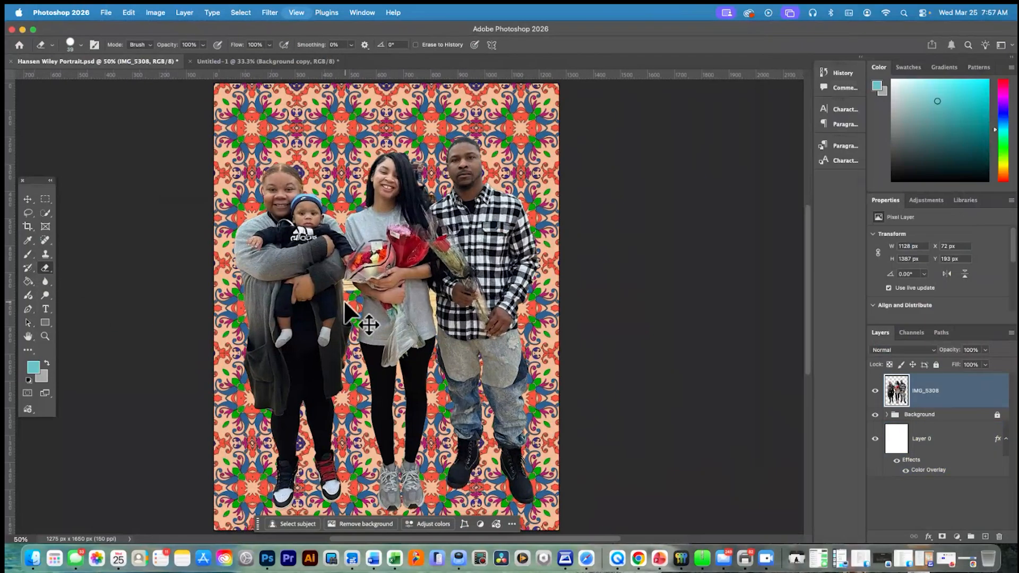
{"action": "key", "text": "super+equal"}
{"action": "key", "text": "super+equal"}
{"action": "key", "text": "super+equal"}
{"action": "left_click", "coordinate": [49, 215]}
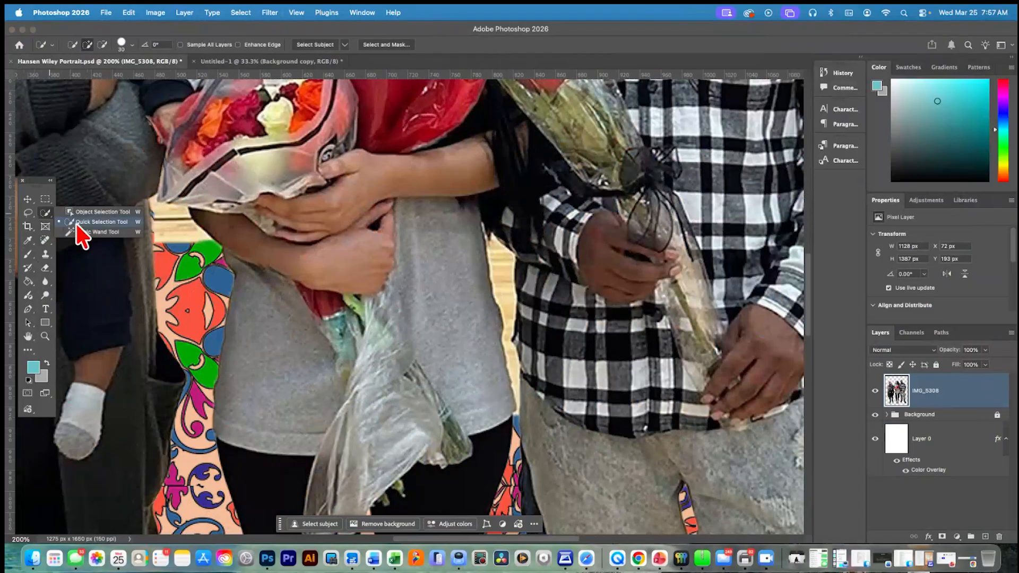
{"action": "left_click", "coordinate": [80, 232]}
{"action": "left_click", "coordinate": [176, 239]}
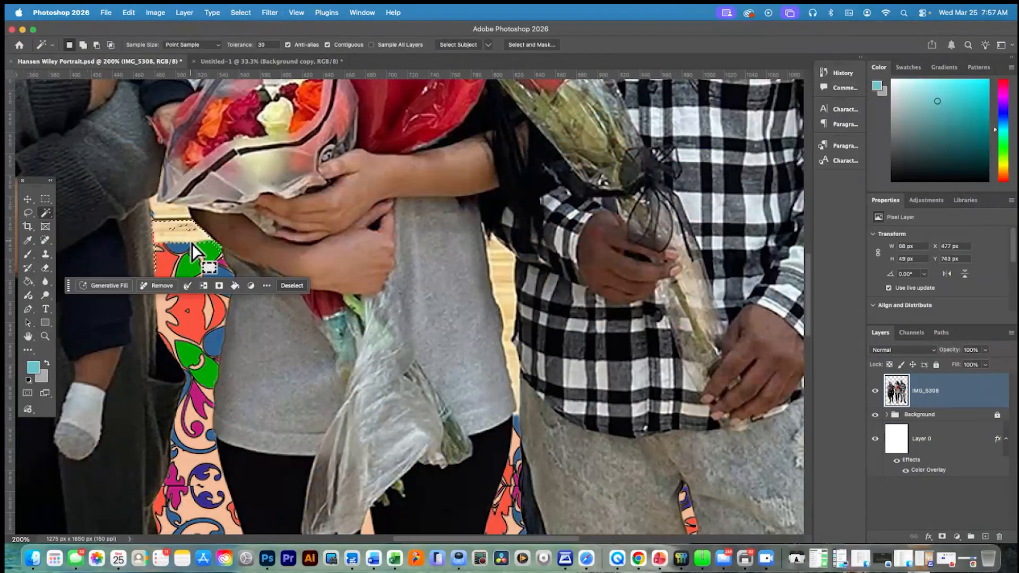
{"action": "scroll", "coordinate": [192, 243], "scroll_direction": "left", "scroll_amount": 3}
{"action": "left_click", "coordinate": [195, 215]}
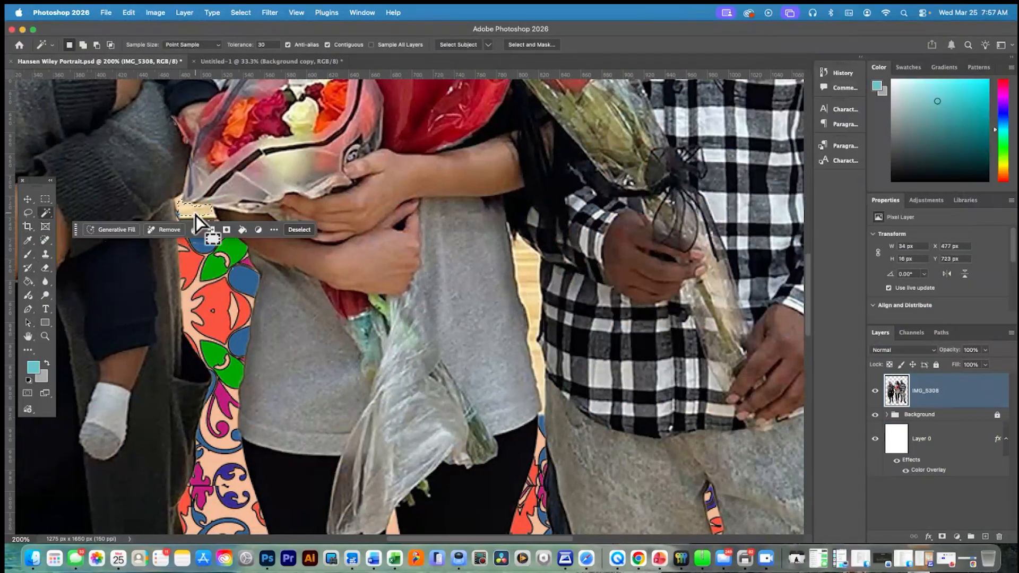
{"action": "left_click", "coordinate": [191, 216]}
{"action": "key", "text": "Delete"}
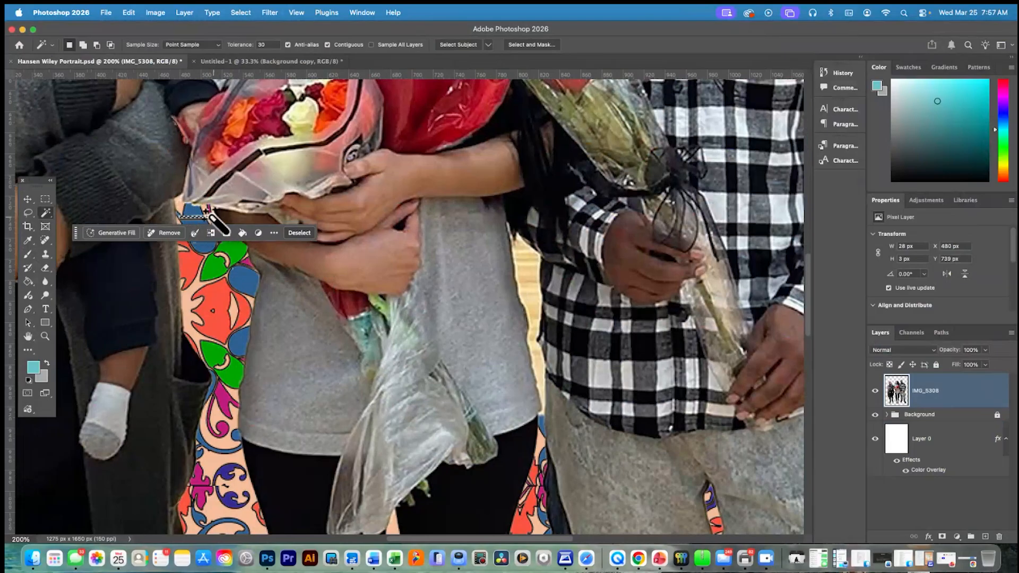
{"action": "left_click", "coordinate": [201, 212]}
{"action": "key", "text": "Delete"}
Delete the leftover court floor between the middle woman's waist and the man's plaid shirt with the Magic Wand at tolerance 45, and deselect
{"action": "left_click", "coordinate": [525, 265]}
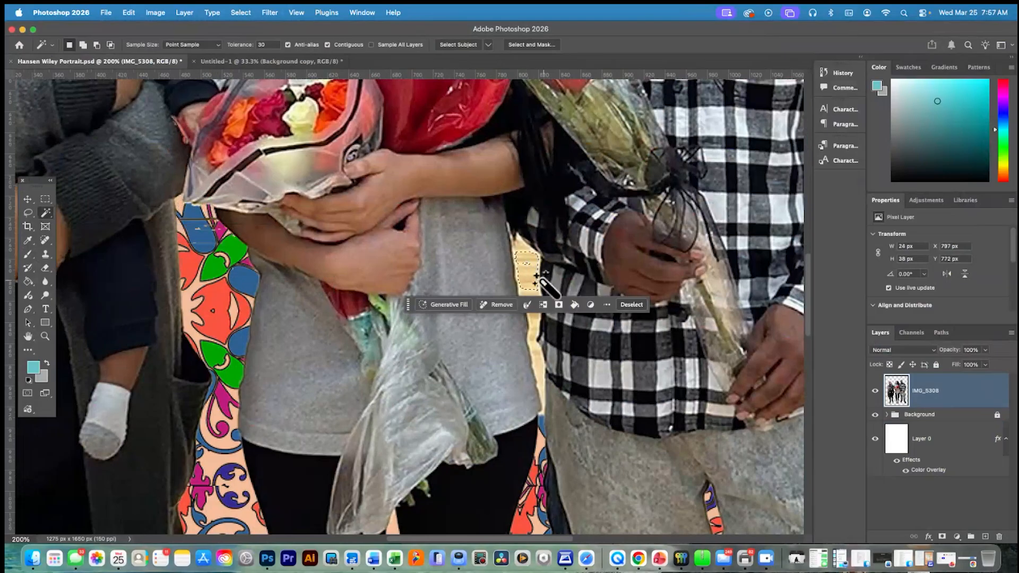
{"action": "left_click", "coordinate": [268, 44]}
{"action": "type", "text": "45"}
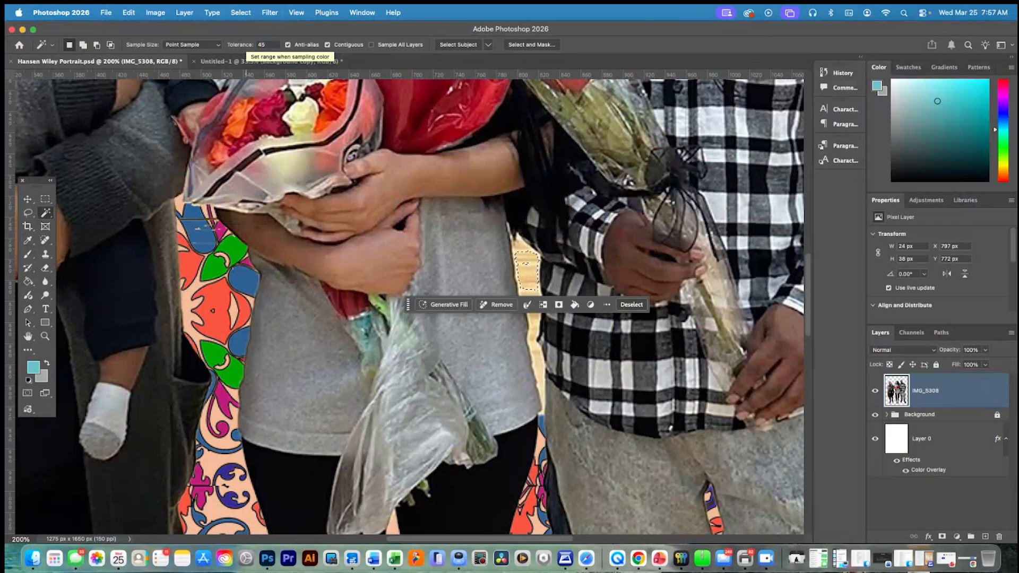
{"action": "scroll", "coordinate": [524, 289], "scroll_direction": "up", "scroll_amount": 1}
{"action": "left_click", "coordinate": [528, 291]}
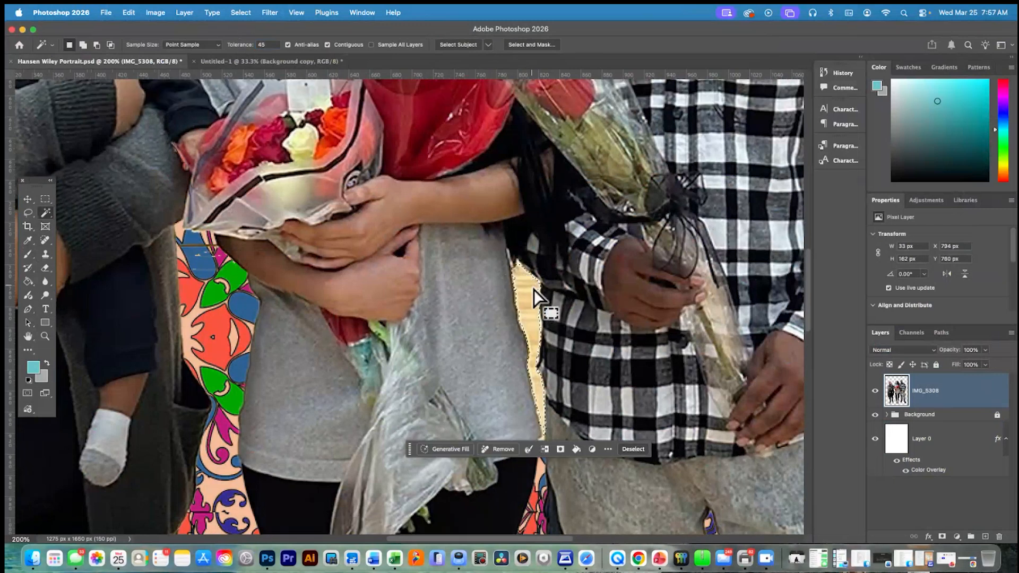
{"action": "key", "text": "Delete"}
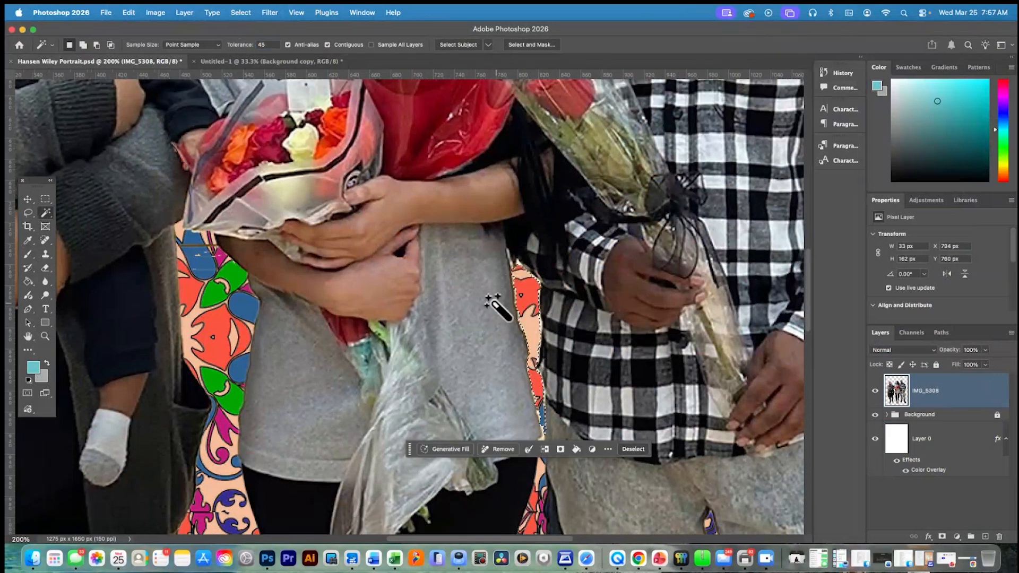
{"action": "key", "text": "super+d"}
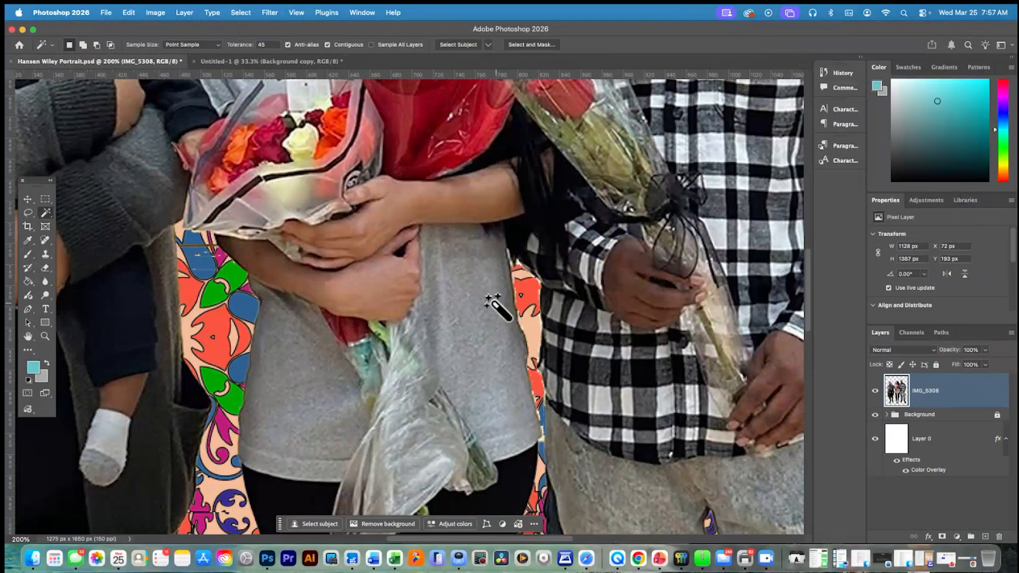
Scale the people on IMG_5308 down to 90.43%, reposition them over the pattern, and commit the transform
{"action": "key", "text": "super+minus"}
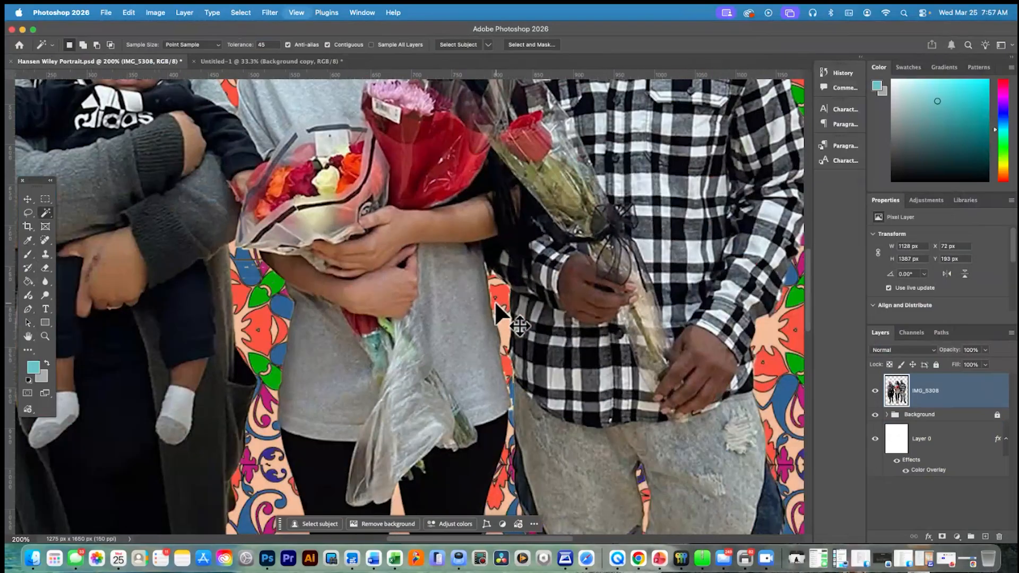
{"action": "key", "text": "super+minus"}
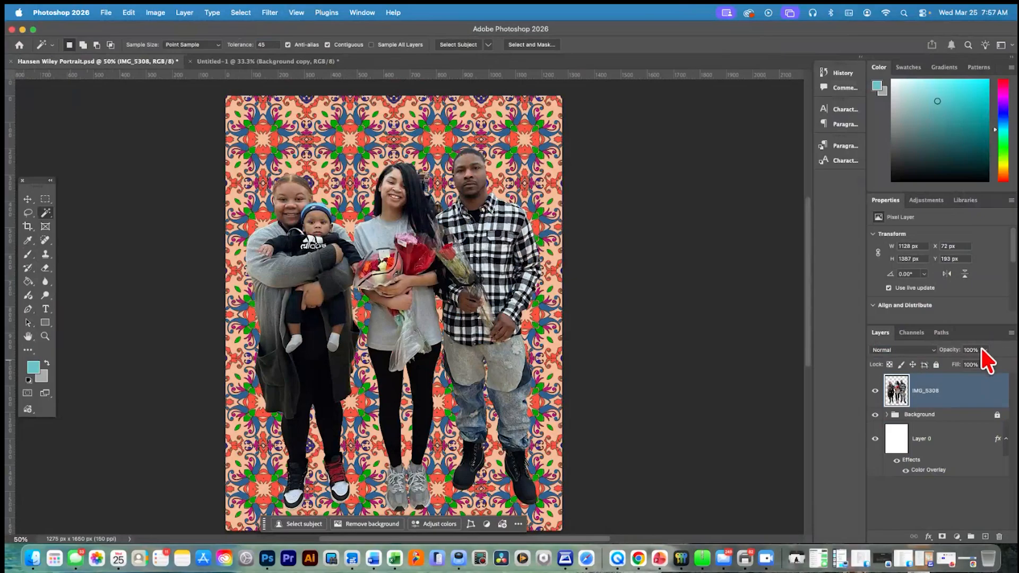
{"action": "key", "text": "super+t"}
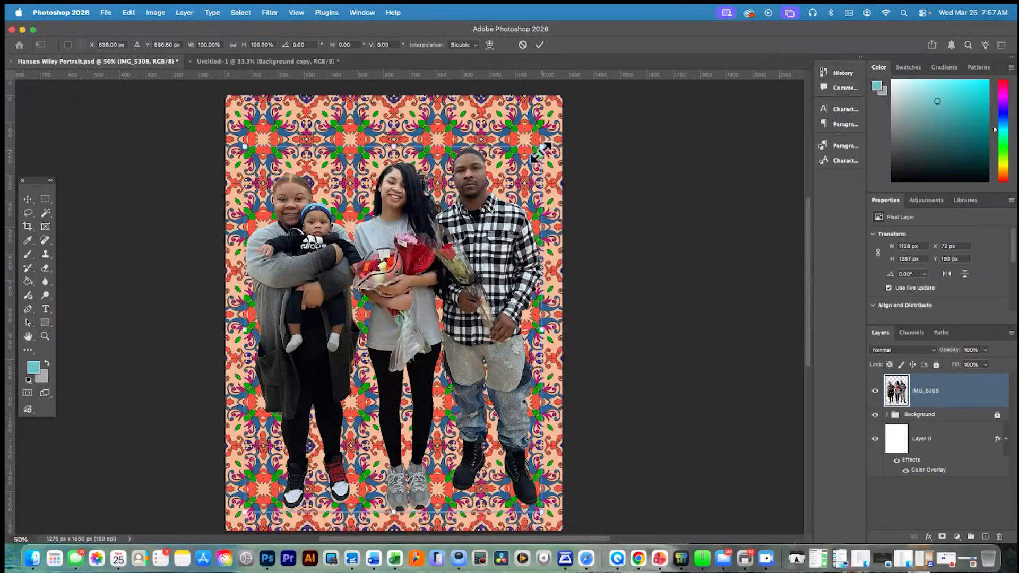
{"action": "left_click_drag", "start_coordinate": [542, 151], "coordinate": [512, 182]}
{"action": "left_click_drag", "start_coordinate": [361, 313], "coordinate": [368, 294]}
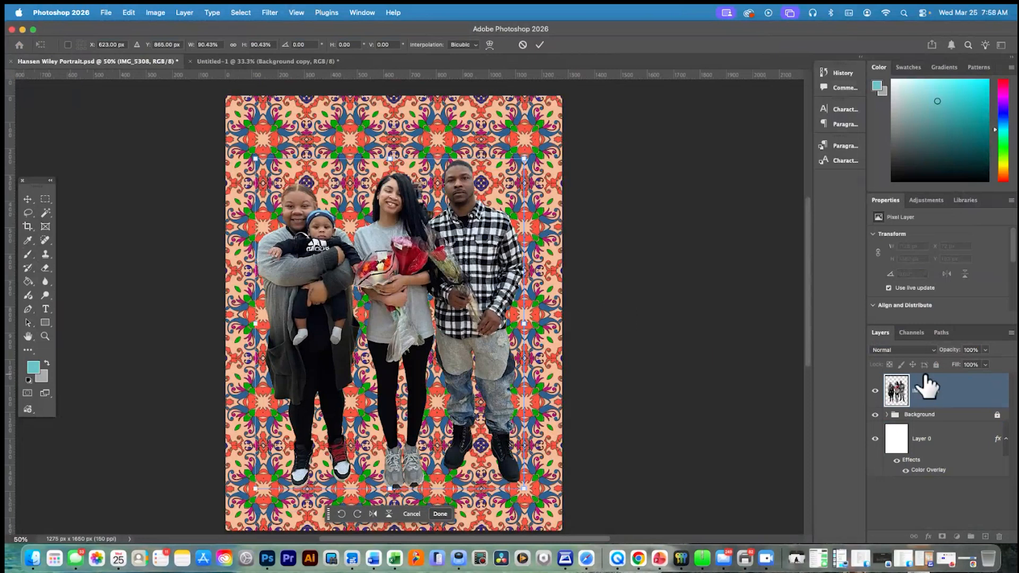
{"action": "left_click", "coordinate": [950, 418]}
Duplicate the Background group within the same document, naming the copy Foreground
{"action": "left_click", "coordinate": [949, 418]}
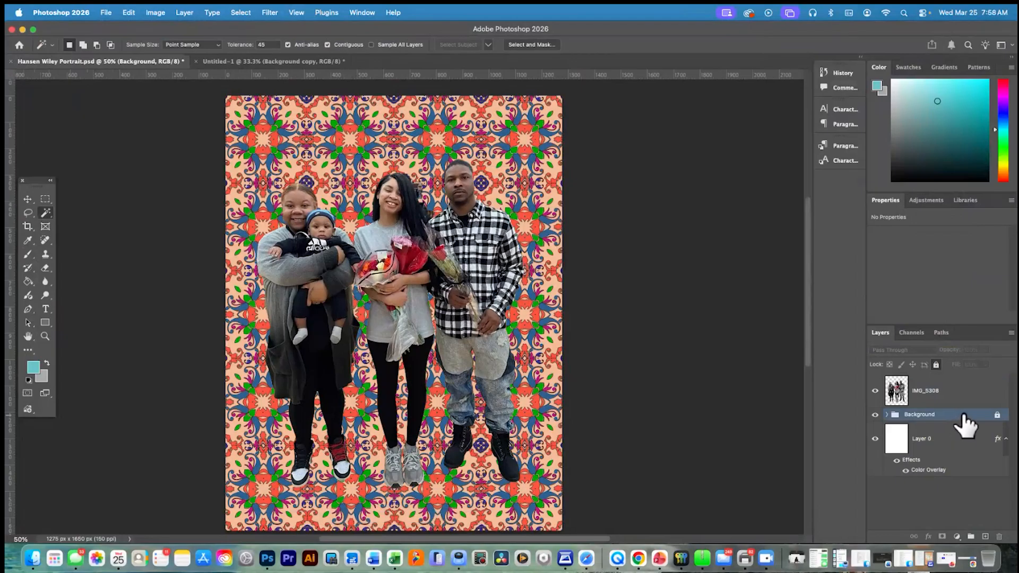
{"action": "right_click", "coordinate": [967, 414]}
{"action": "left_click", "coordinate": [911, 340]}
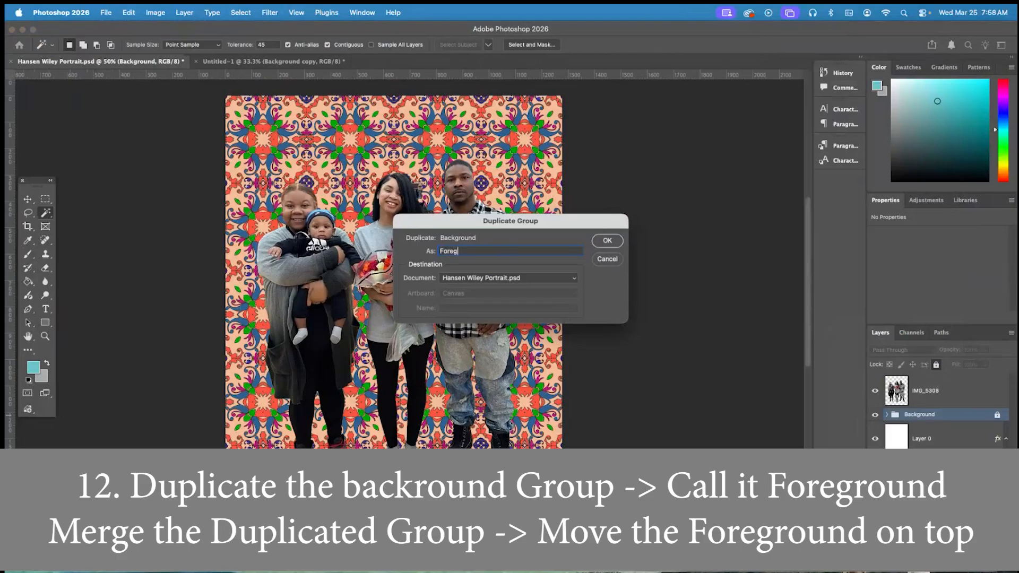
{"action": "key", "text": "Return"}
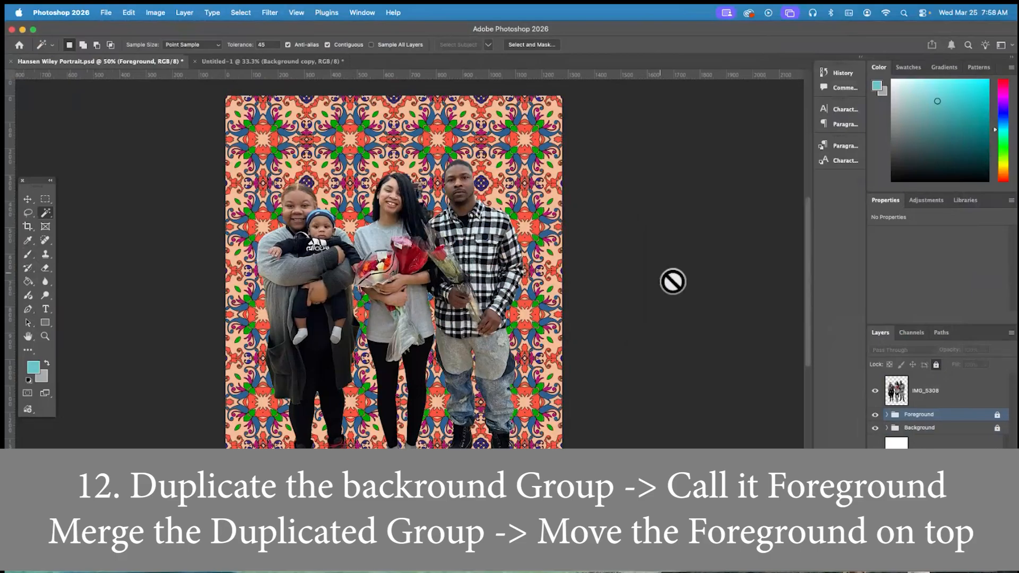
Unlock the Foreground group and move it above the IMG_5308 layer
{"action": "left_click", "coordinate": [997, 415]}
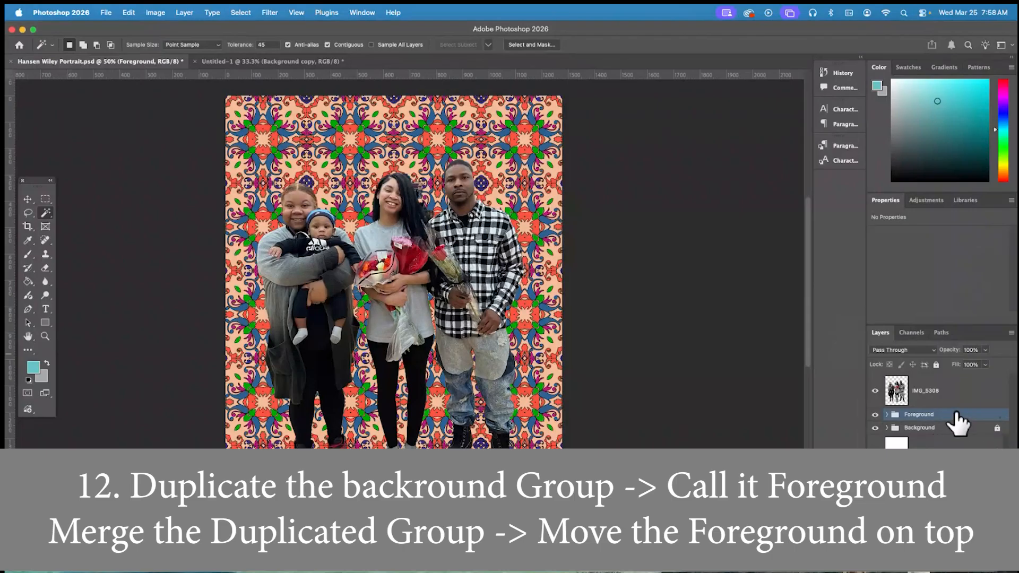
{"action": "left_click_drag", "start_coordinate": [954, 414], "coordinate": [951, 391]}
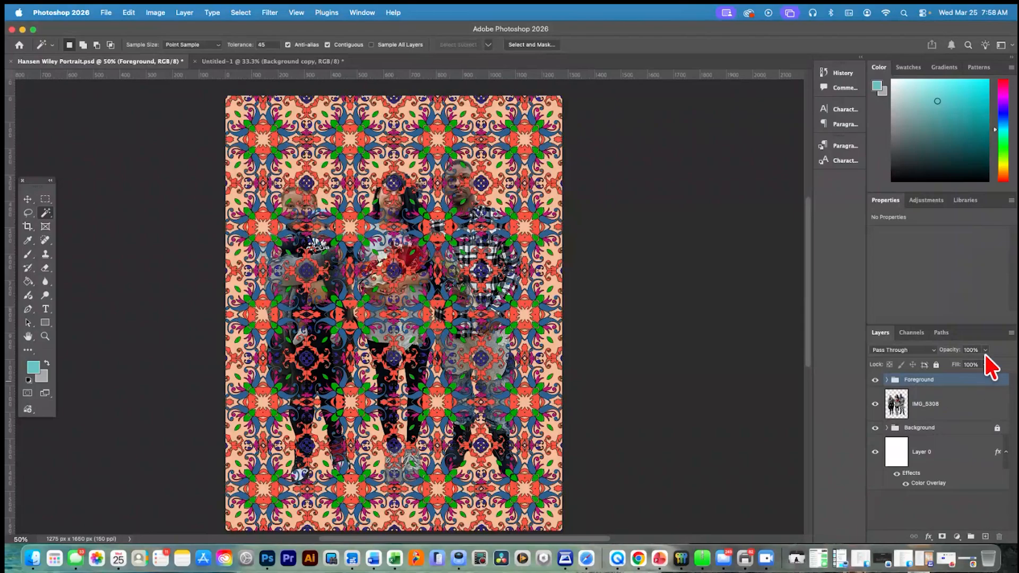
Lower the Foreground group's opacity to 46% so the people show through the pattern
{"action": "scroll", "coordinate": [984, 351], "scroll_direction": "right", "scroll_amount": 1}
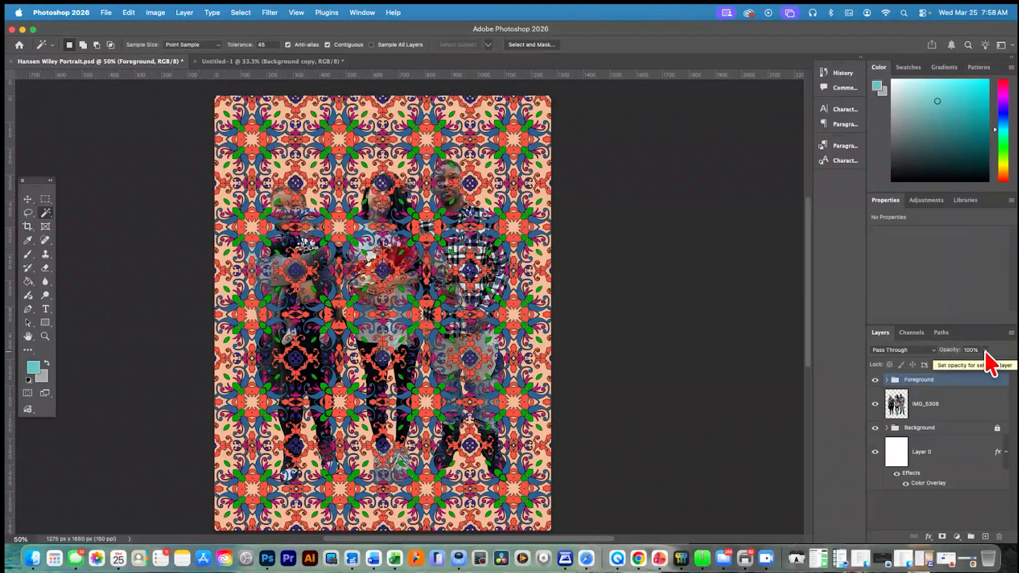
{"action": "left_click", "coordinate": [985, 351]}
{"action": "left_click", "coordinate": [969, 363]}
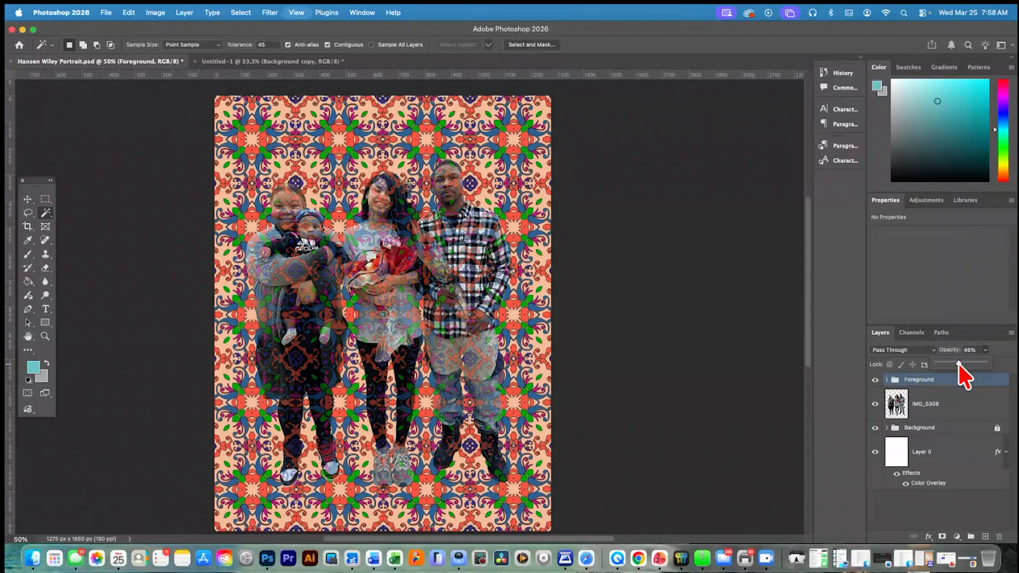
{"action": "key", "text": "super+equal"}
{"action": "key", "text": "super+equal"}
{"action": "scroll", "coordinate": [583, 308], "scroll_direction": "up", "scroll_amount": 3}
{"action": "scroll", "coordinate": [589, 308], "scroll_direction": "left", "scroll_amount": 2}
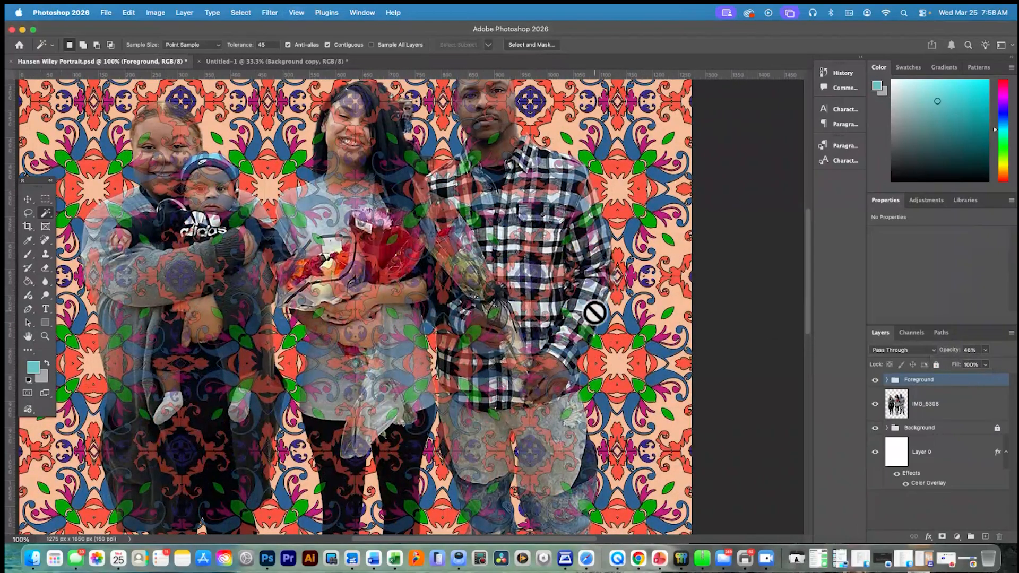
{"action": "scroll", "coordinate": [602, 310], "scroll_direction": "right", "scroll_amount": 2}
{"action": "scroll", "coordinate": [602, 311], "scroll_direction": "up", "scroll_amount": 1}
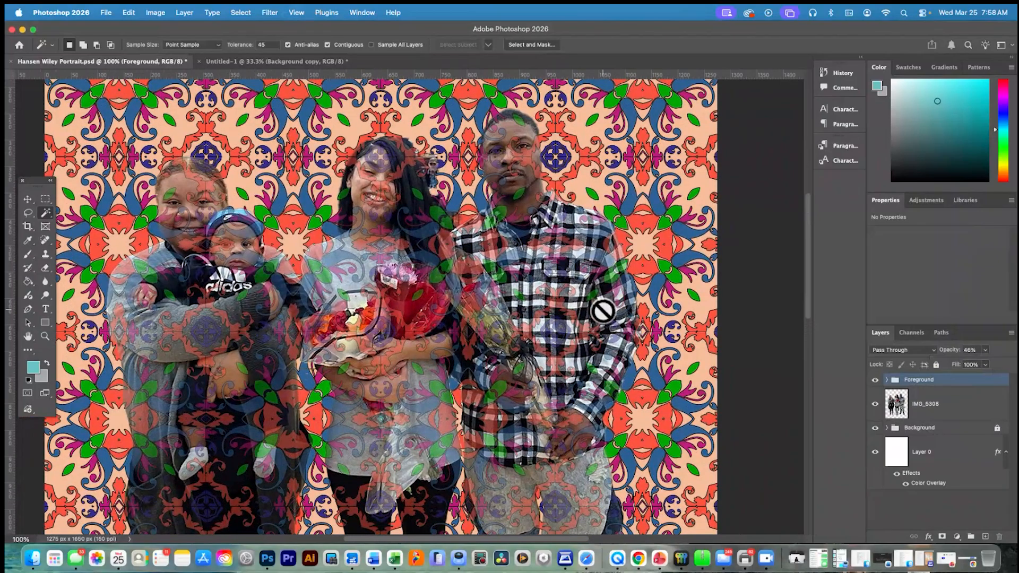
Expand the Foreground group and toggle its subgroups' visibility to examine which pattern areas they cover, then look inside Group 1
{"action": "left_click", "coordinate": [886, 379]}
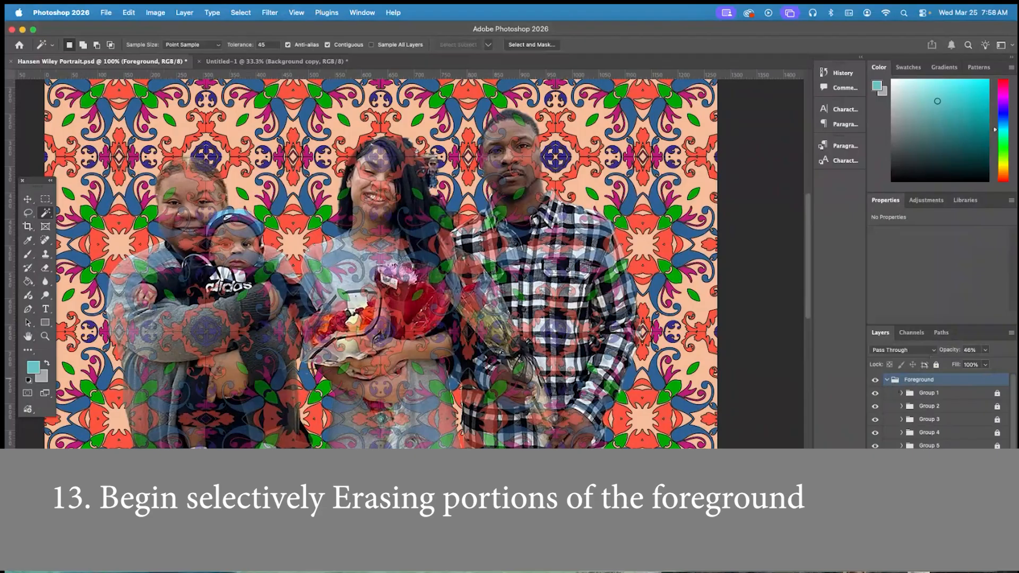
{"action": "left_click", "coordinate": [877, 395]}
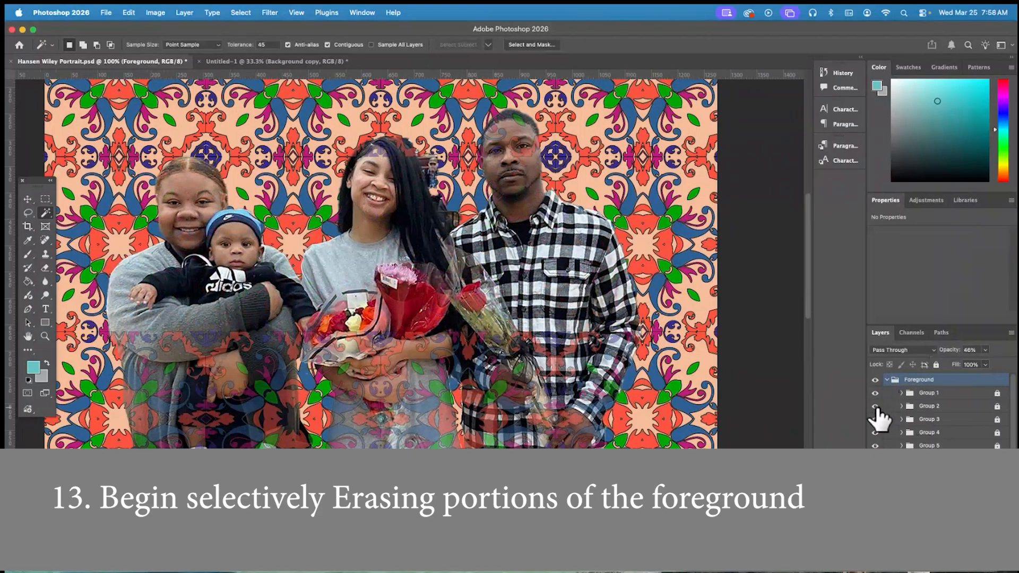
{"action": "left_click", "coordinate": [877, 408]}
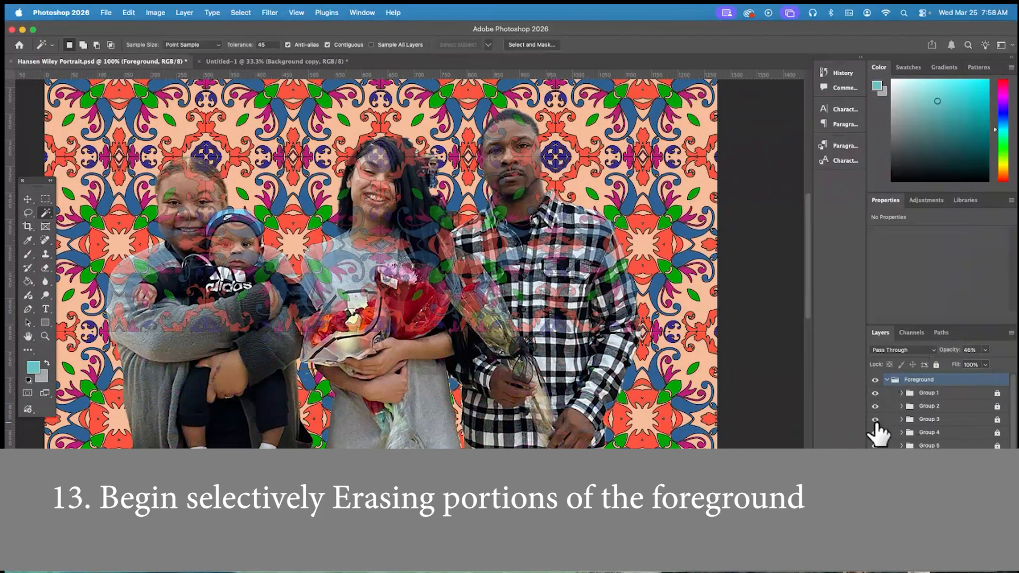
{"action": "left_click", "coordinate": [876, 421]}
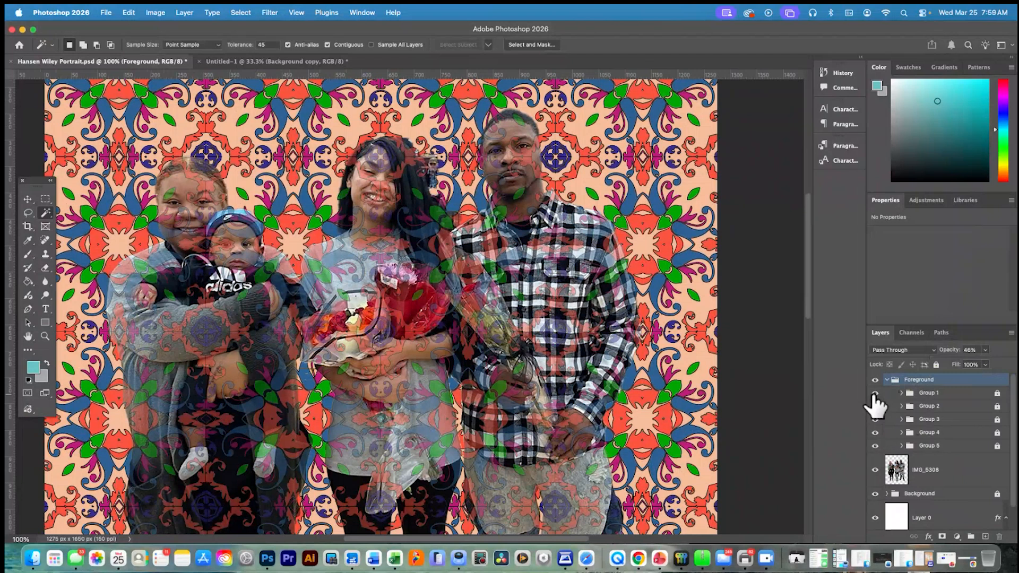
{"action": "left_click", "coordinate": [901, 392]}
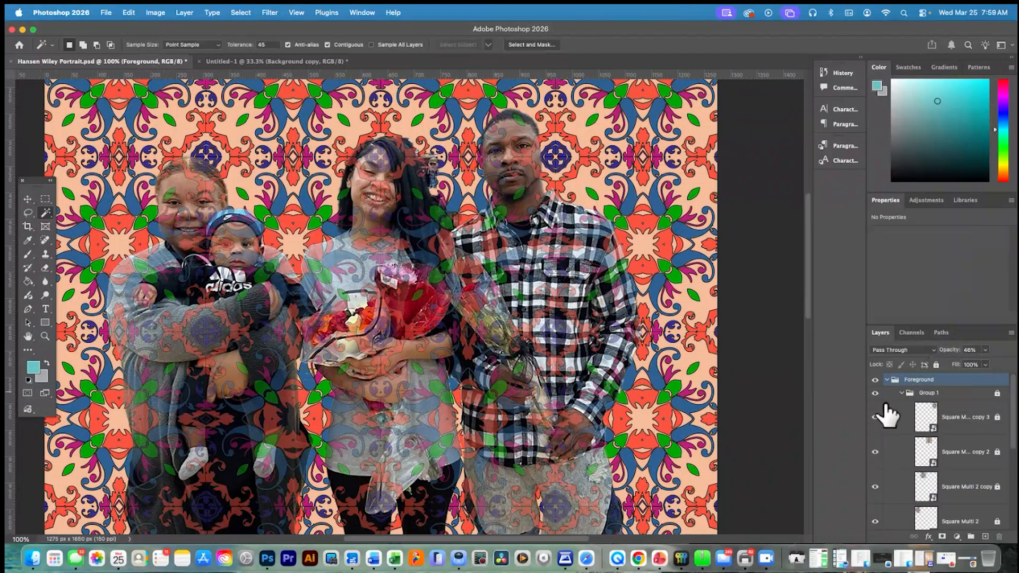
{"action": "left_click", "coordinate": [875, 452]}
Choose the Eraser tool and unlock the Square Multi 2 copy, copy 2 and copy 3 layers in the Foreground's Group 1
{"action": "left_click", "coordinate": [45, 267]}
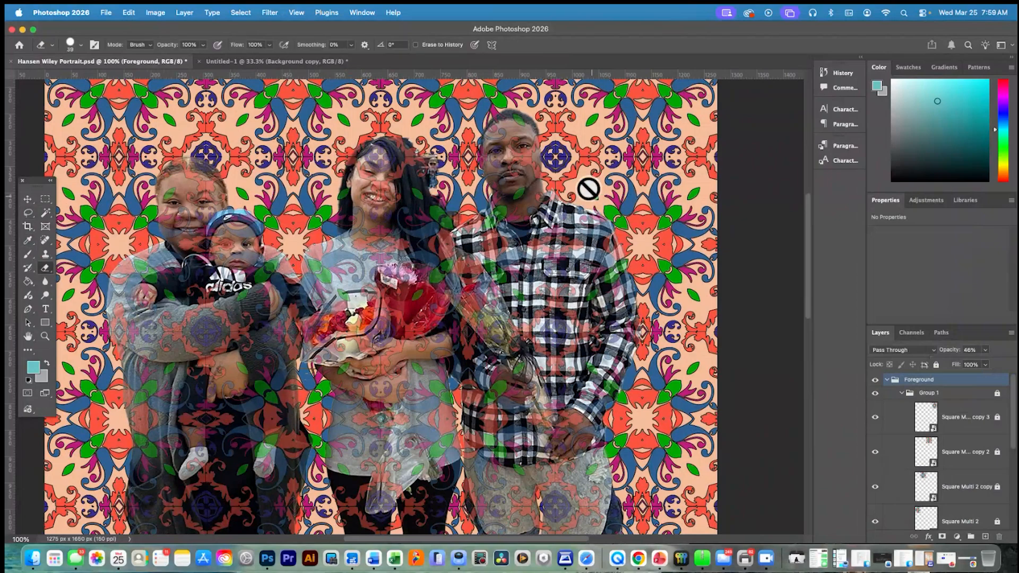
{"action": "left_click", "coordinate": [957, 451]}
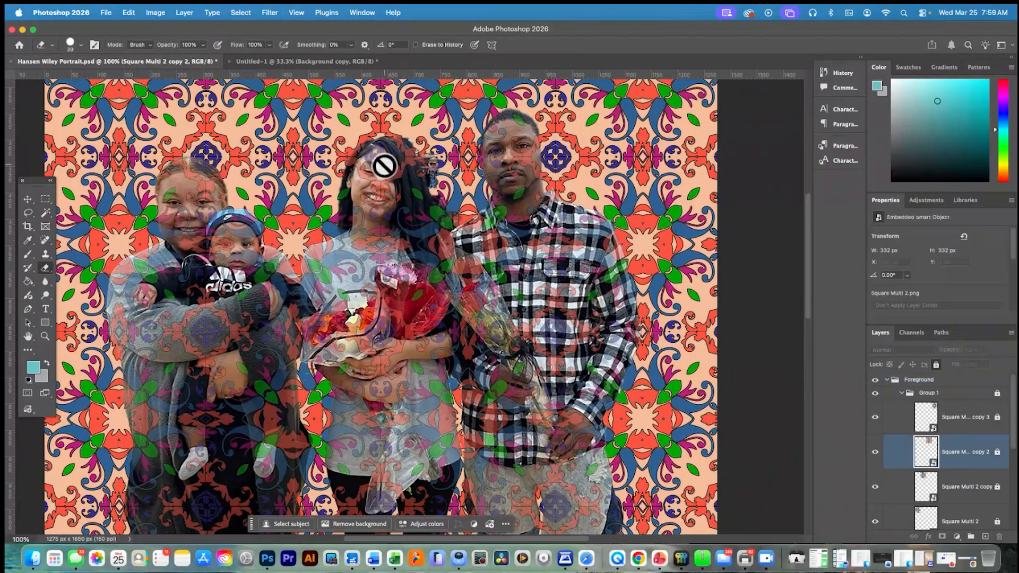
{"action": "left_click", "coordinate": [997, 417]}
{"action": "left_click", "coordinate": [997, 451]}
{"action": "left_click", "coordinate": [997, 486]}
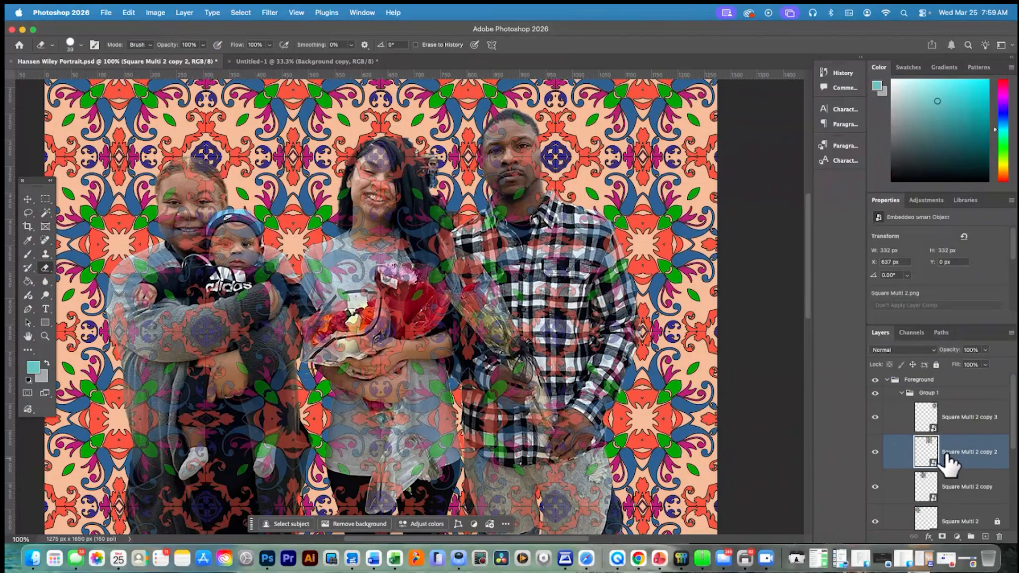
{"action": "left_click", "coordinate": [902, 394]}
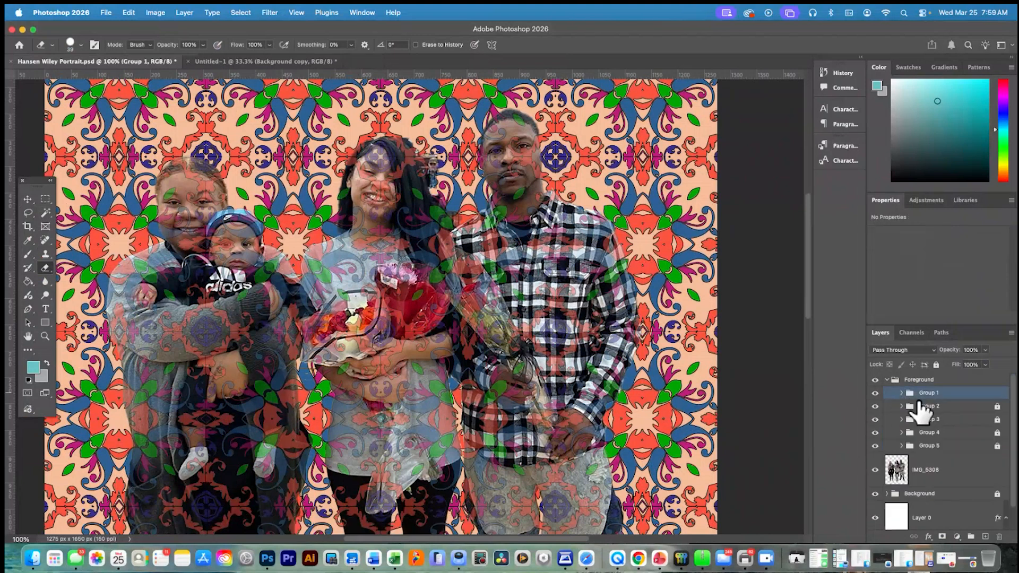
Set the collapsed Foreground group's opacity to 100% and merge the group into a single layer
{"action": "left_click", "coordinate": [994, 382]}
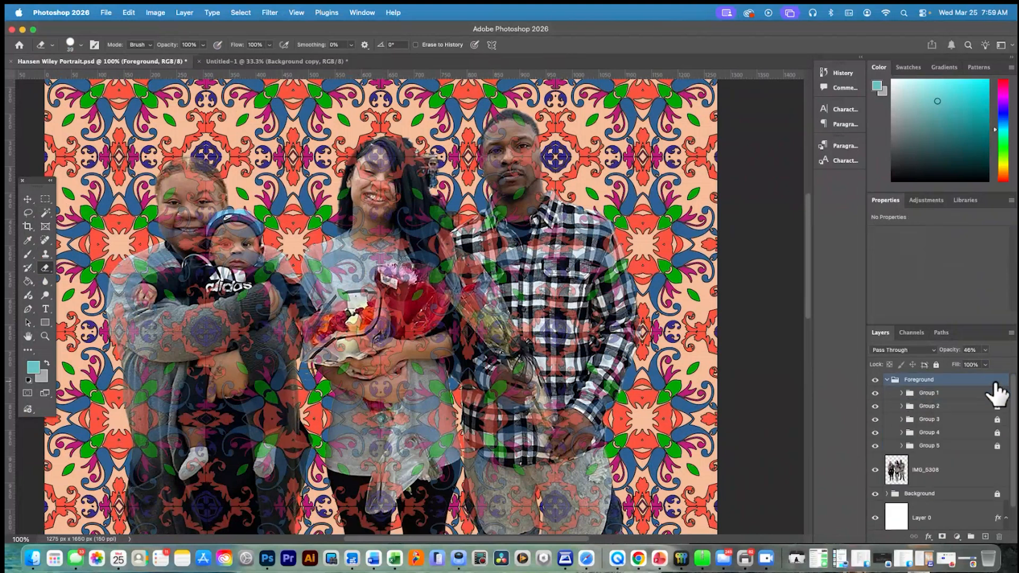
{"action": "left_click", "coordinate": [999, 396]}
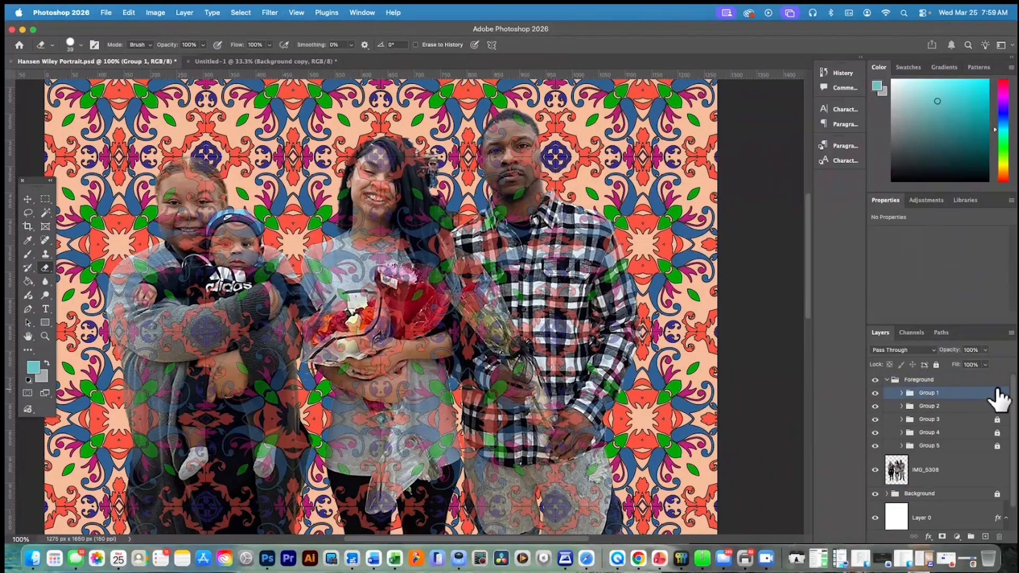
{"action": "left_click", "coordinate": [996, 380]}
{"action": "left_click", "coordinate": [886, 380]}
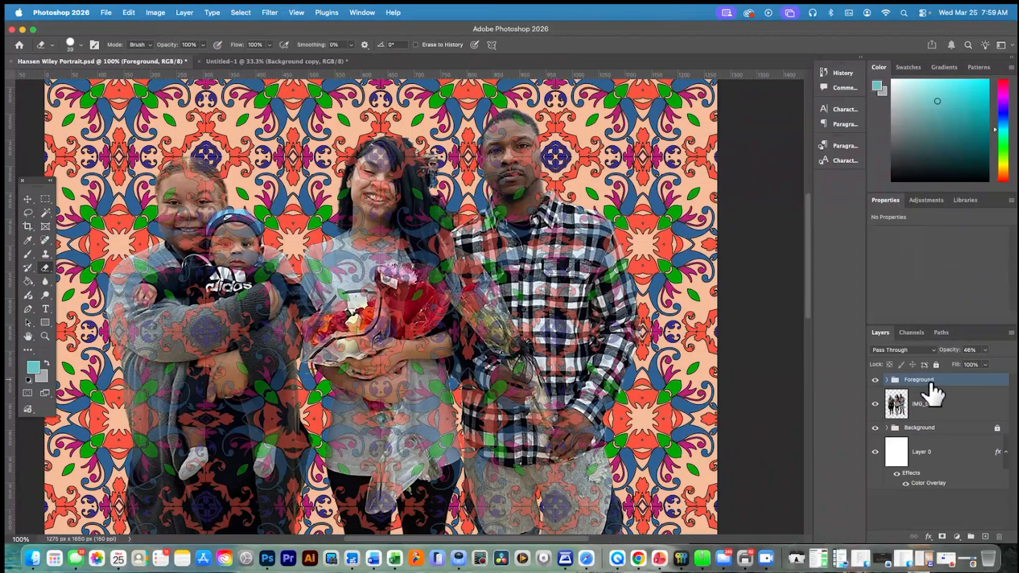
{"action": "left_click", "coordinate": [985, 365]}
{"action": "left_click_drag", "start_coordinate": [988, 365], "coordinate": [1008, 365]}
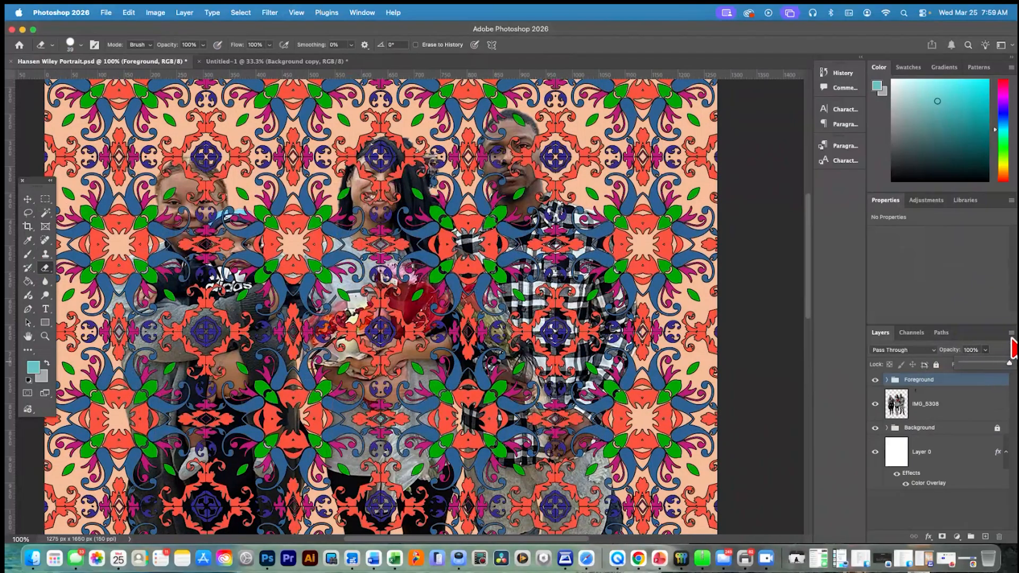
{"action": "left_click", "coordinate": [1011, 333]}
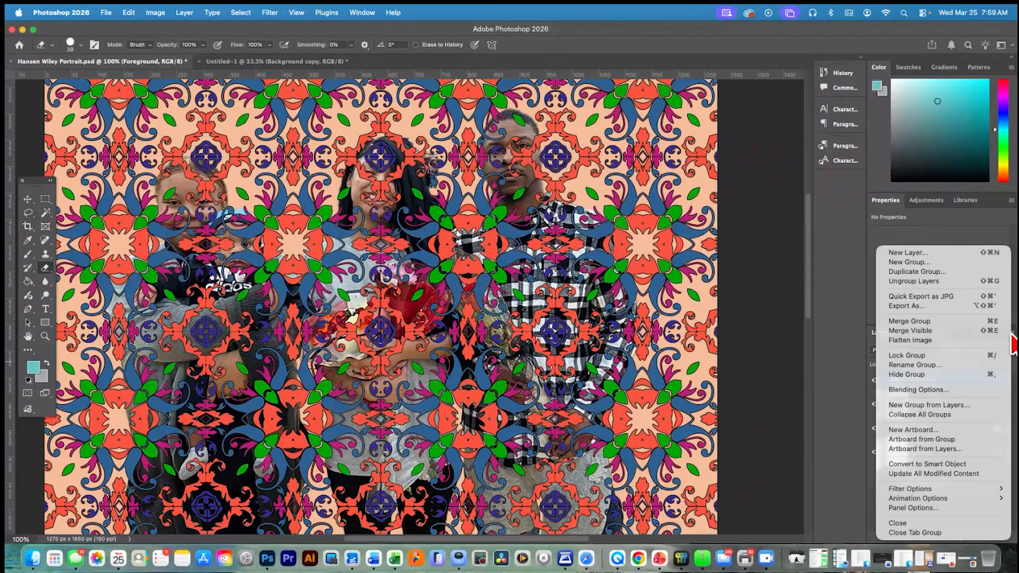
{"action": "left_click", "coordinate": [927, 321]}
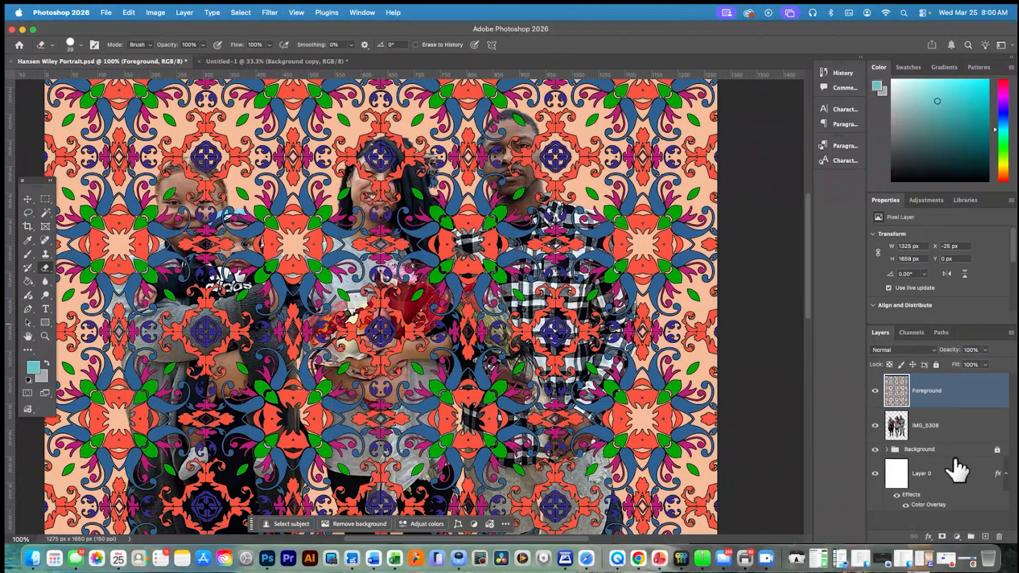
Hide and show the merged Foreground layer to compare the pattern overlay with the people underneath
{"action": "left_click", "coordinate": [876, 392]}
{"action": "left_click", "coordinate": [876, 391]}
{"action": "left_click", "coordinate": [876, 391]}
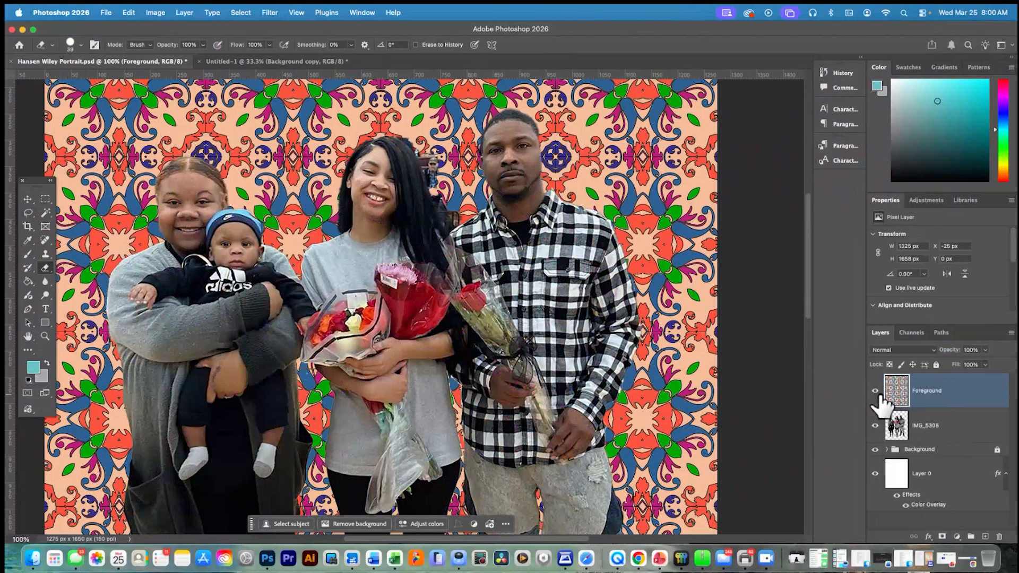
{"action": "left_click", "coordinate": [875, 391]}
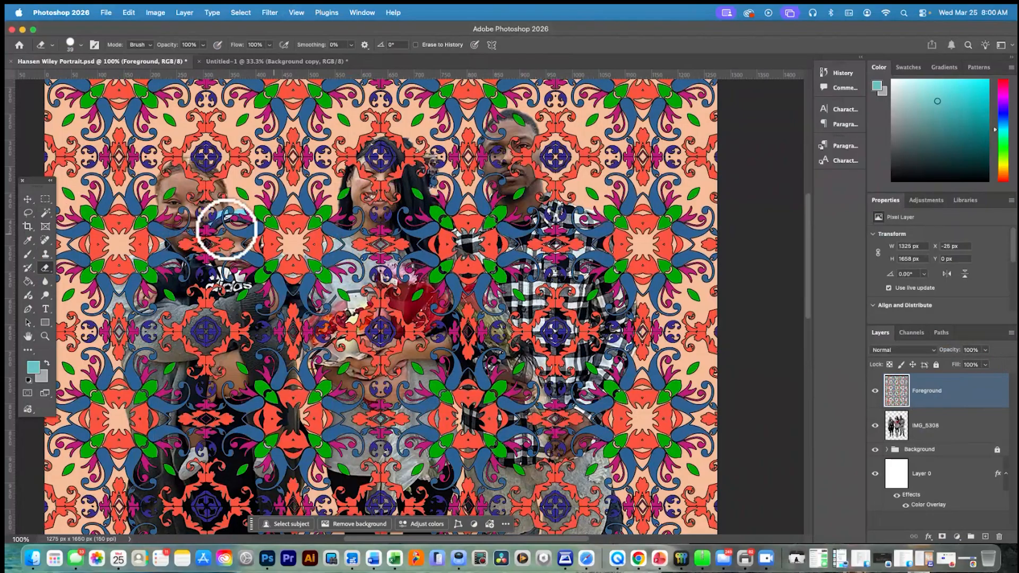
Try erasing the full-opacity Foreground pattern over the woman and the man, and undo the erasure
{"action": "mouse_move", "coordinate": [279, 239]}
{"action": "left_mouse_down"}
{"action": "mouse_move", "coordinate": [357, 224]}
{"action": "mouse_move", "coordinate": [299, 207]}
{"action": "mouse_move", "coordinate": [410, 224]}
{"action": "mouse_move", "coordinate": [279, 175]}
{"action": "mouse_move", "coordinate": [503, 162]}
{"action": "mouse_move", "coordinate": [568, 142]}
{"action": "mouse_move", "coordinate": [572, 165]}
{"action": "mouse_move", "coordinate": [370, 153]}
{"action": "mouse_move", "coordinate": [399, 214]}
{"action": "mouse_move", "coordinate": [468, 253]}
{"action": "mouse_move", "coordinate": [323, 308]}
{"action": "mouse_move", "coordinate": [413, 373]}
{"action": "mouse_move", "coordinate": [458, 378]}
{"action": "left_mouse_up"}
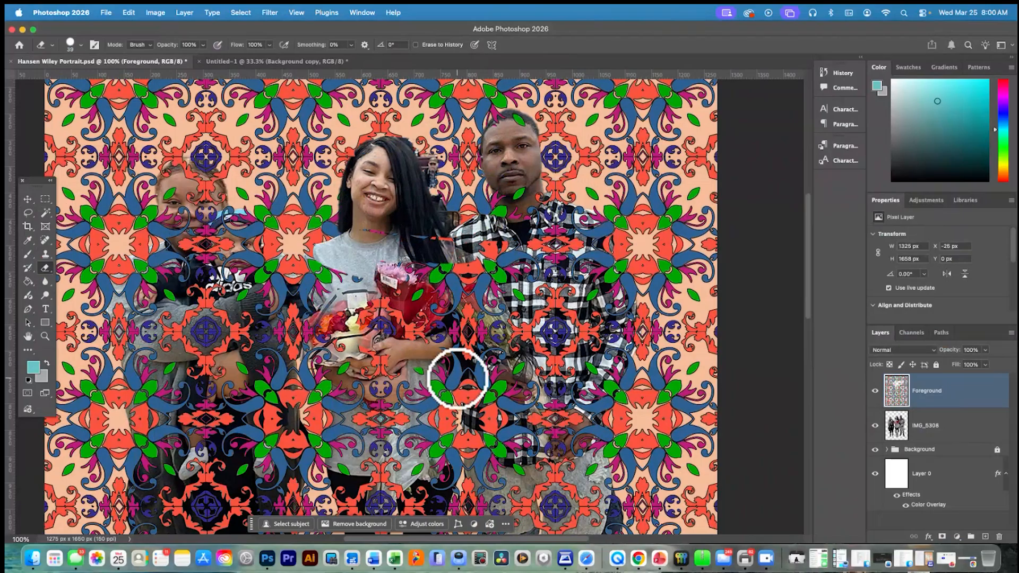
{"action": "key", "text": "super+z"}
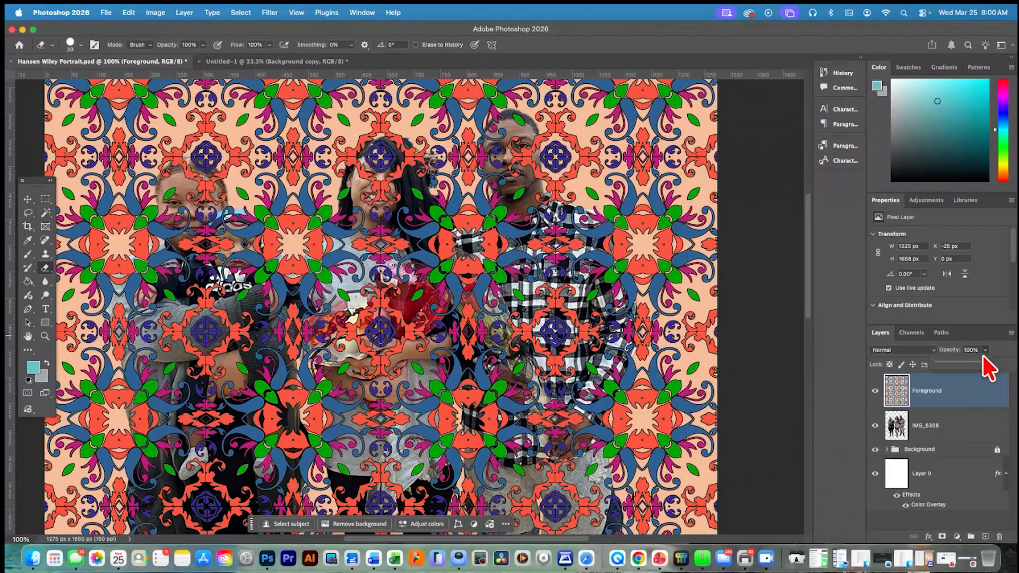
Lower the Foreground layer's opacity to 71% and set the eraser size to 20 px
{"action": "left_click_drag", "start_coordinate": [972, 363], "coordinate": [969, 363]}
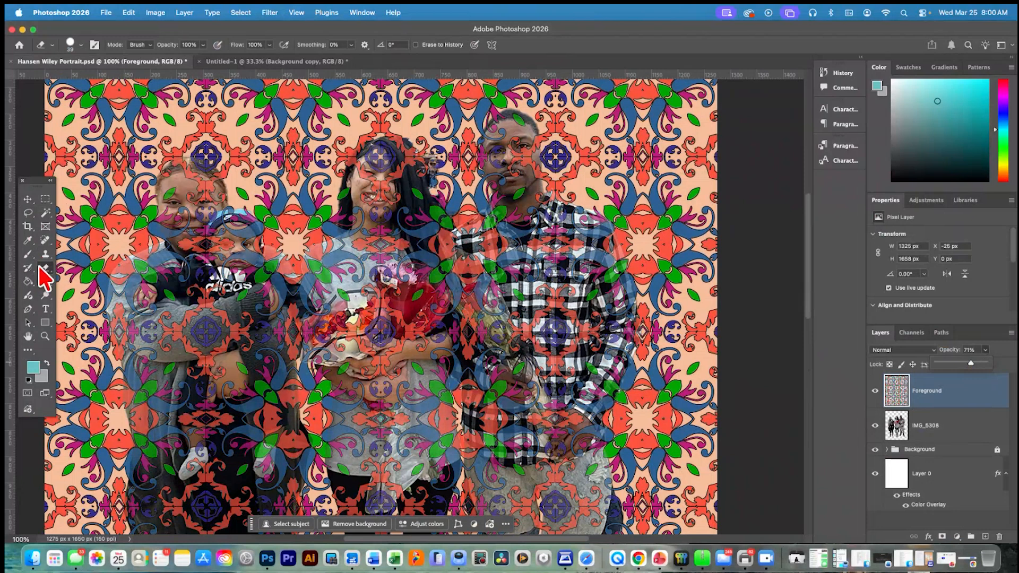
{"action": "left_click", "coordinate": [81, 46]}
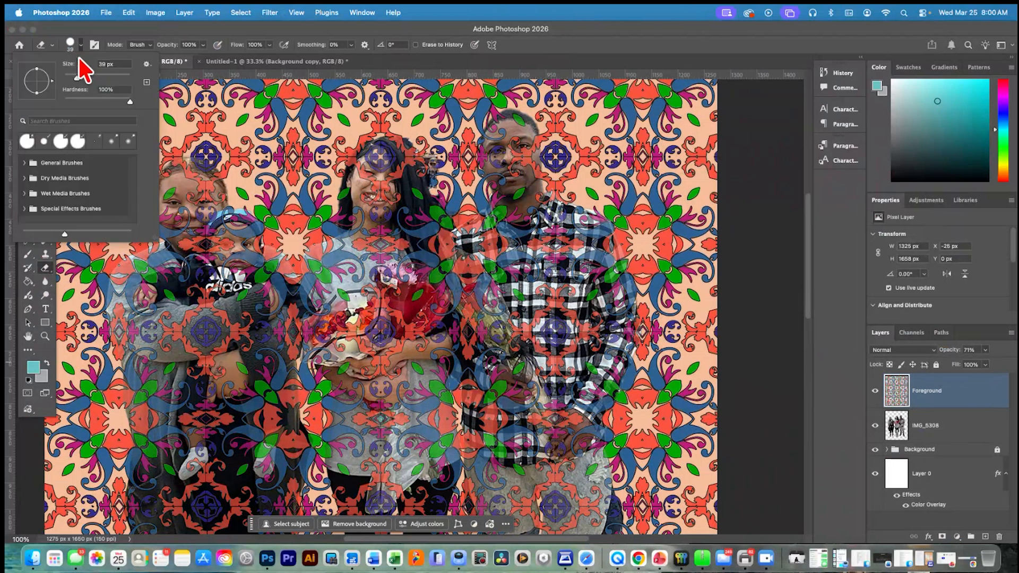
{"action": "left_click_drag", "start_coordinate": [71, 78], "coordinate": [70, 78]}
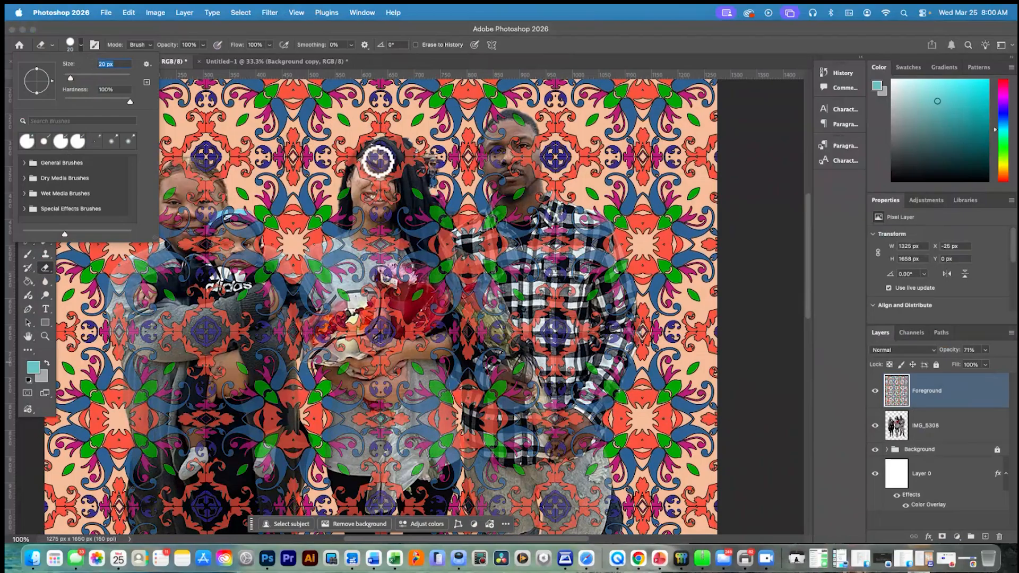
Erase the Foreground pattern over the woman's face, front hair and chin, including the green leaf beside her ear
{"action": "key", "text": "super+equal"}
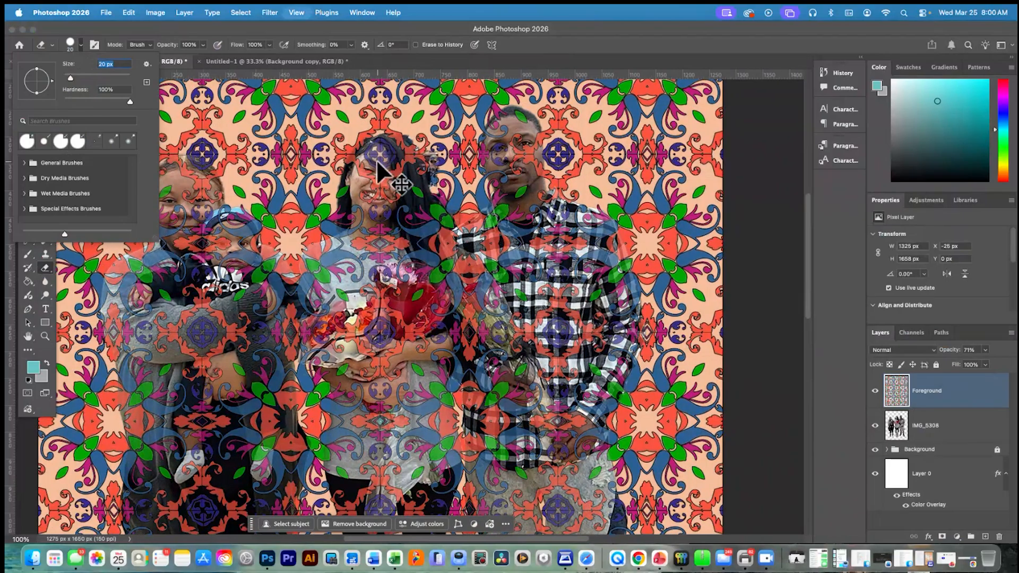
{"action": "key", "text": "super+equal"}
{"action": "scroll", "coordinate": [380, 159], "scroll_direction": "up", "scroll_amount": 5}
{"action": "scroll", "coordinate": [380, 159], "scroll_direction": "left", "scroll_amount": 3}
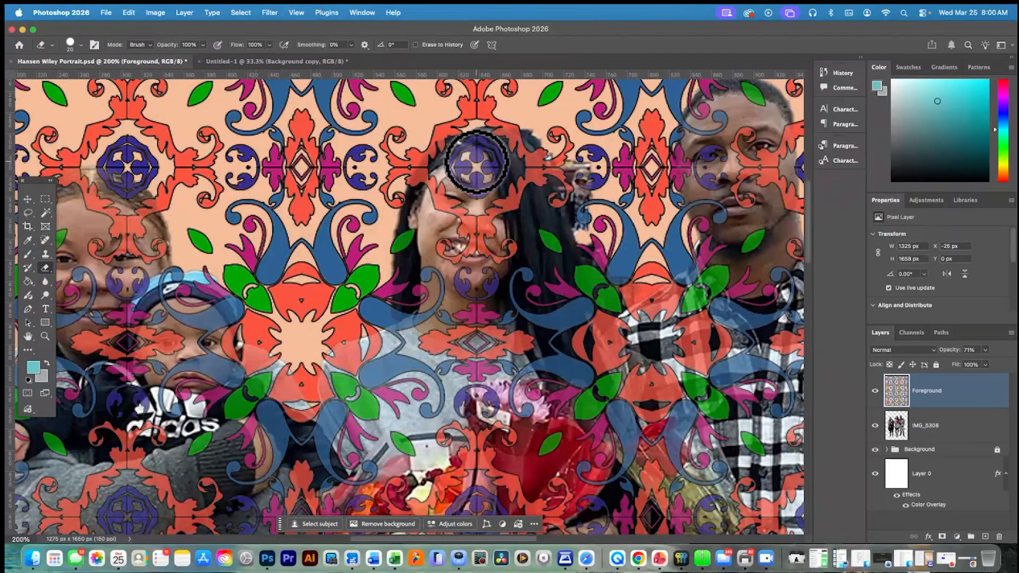
{"action": "mouse_move", "coordinate": [476, 162]}
{"action": "left_mouse_down"}
{"action": "mouse_move", "coordinate": [478, 144]}
{"action": "mouse_move", "coordinate": [488, 185]}
{"action": "mouse_move", "coordinate": [471, 187]}
{"action": "mouse_move", "coordinate": [453, 164]}
{"action": "mouse_move", "coordinate": [467, 155]}
{"action": "mouse_move", "coordinate": [480, 165]}
{"action": "mouse_move", "coordinate": [466, 148]}
{"action": "mouse_move", "coordinate": [441, 153]}
{"action": "mouse_move", "coordinate": [418, 188]}
{"action": "mouse_move", "coordinate": [436, 161]}
{"action": "mouse_move", "coordinate": [444, 216]}
{"action": "mouse_move", "coordinate": [471, 219]}
{"action": "mouse_move", "coordinate": [445, 238]}
{"action": "mouse_move", "coordinate": [463, 250]}
{"action": "mouse_move", "coordinate": [484, 238]}
{"action": "mouse_move", "coordinate": [505, 246]}
{"action": "mouse_move", "coordinate": [498, 258]}
{"action": "mouse_move", "coordinate": [484, 221]}
{"action": "mouse_move", "coordinate": [496, 212]}
{"action": "left_mouse_up"}
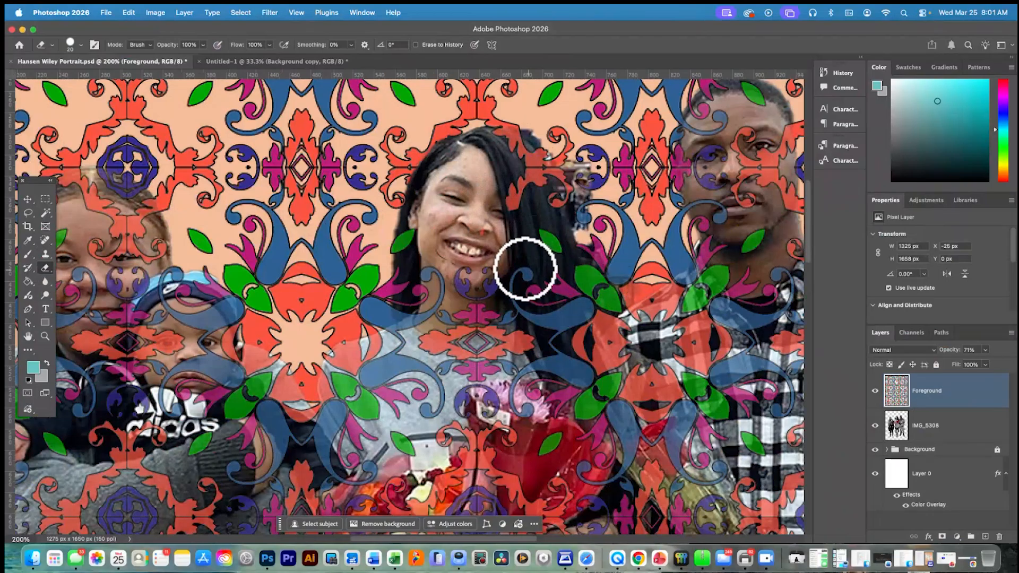
{"action": "mouse_move", "coordinate": [511, 254]}
{"action": "left_mouse_down"}
{"action": "mouse_move", "coordinate": [526, 187]}
{"action": "mouse_move", "coordinate": [511, 189]}
{"action": "mouse_move", "coordinate": [556, 181]}
{"action": "mouse_move", "coordinate": [567, 196]}
{"action": "mouse_move", "coordinate": [546, 200]}
{"action": "mouse_move", "coordinate": [558, 200]}
{"action": "mouse_move", "coordinate": [542, 190]}
{"action": "mouse_move", "coordinate": [560, 179]}
{"action": "mouse_move", "coordinate": [525, 180]}
{"action": "left_mouse_up"}
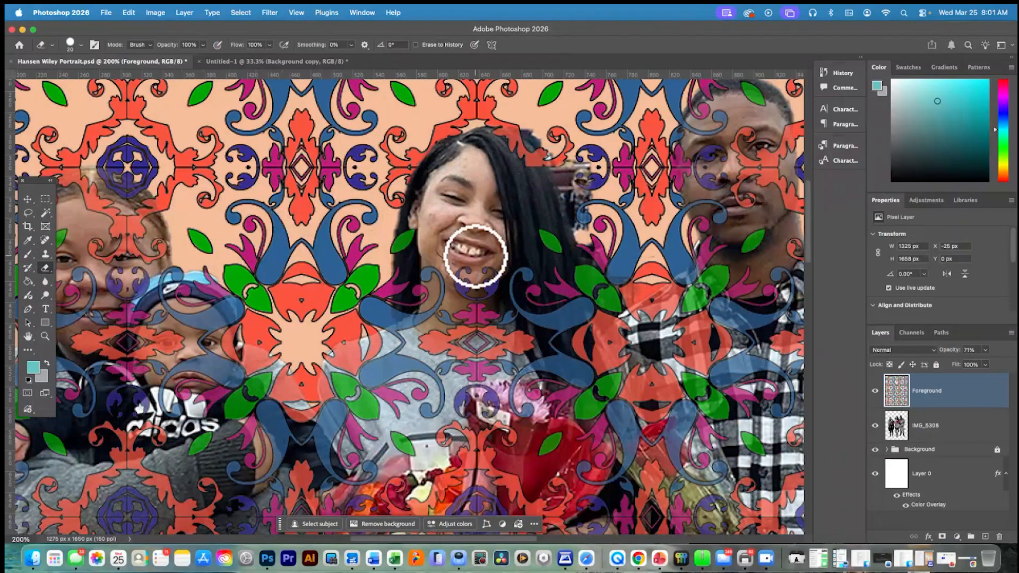
{"action": "mouse_move", "coordinate": [476, 264]}
{"action": "left_mouse_down"}
{"action": "mouse_move", "coordinate": [488, 283]}
{"action": "mouse_move", "coordinate": [461, 284]}
{"action": "mouse_move", "coordinate": [476, 309]}
{"action": "left_mouse_up"}
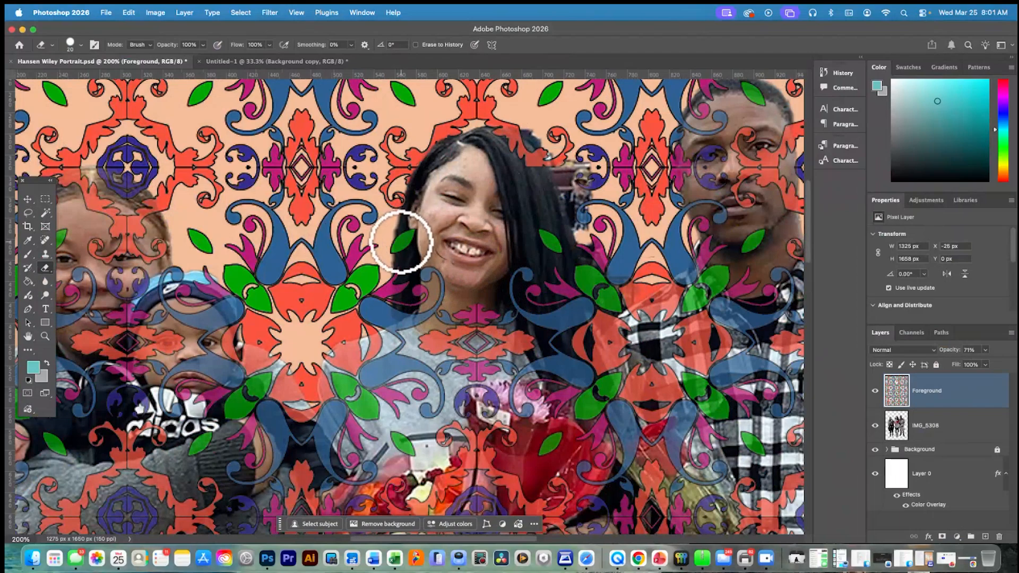
{"action": "left_click_drag", "start_coordinate": [400, 237], "coordinate": [407, 237]}
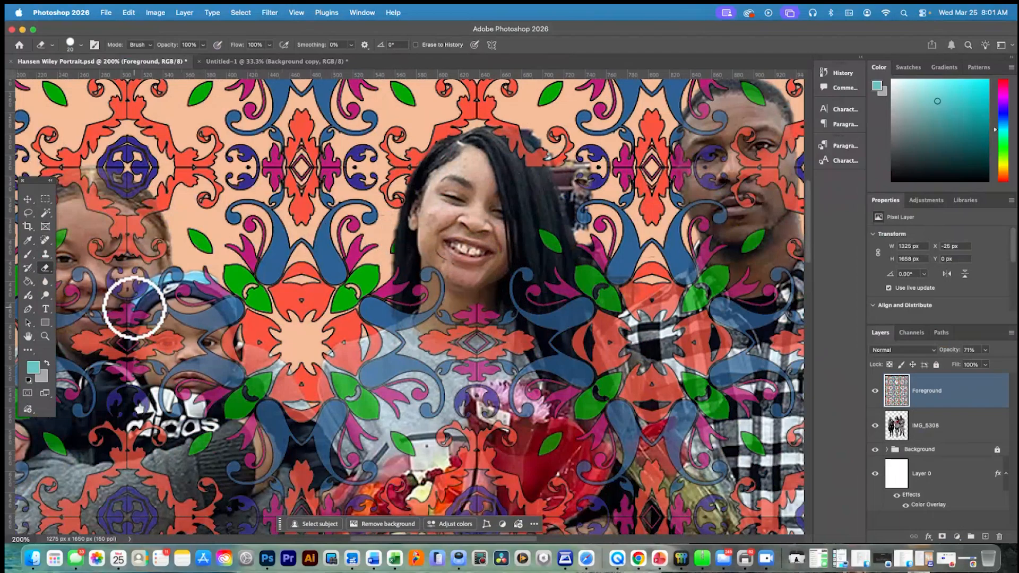
Set the eraser's hardness to 0% and its size smaller, and erase the pattern edges around the woman's neck
{"action": "left_click", "coordinate": [138, 45]}
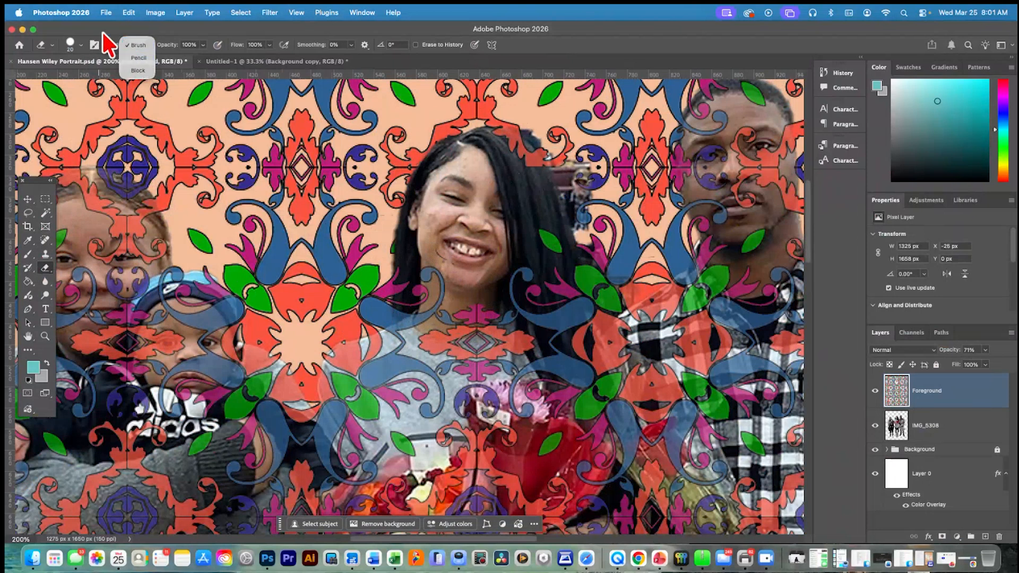
{"action": "left_click", "coordinate": [74, 47]}
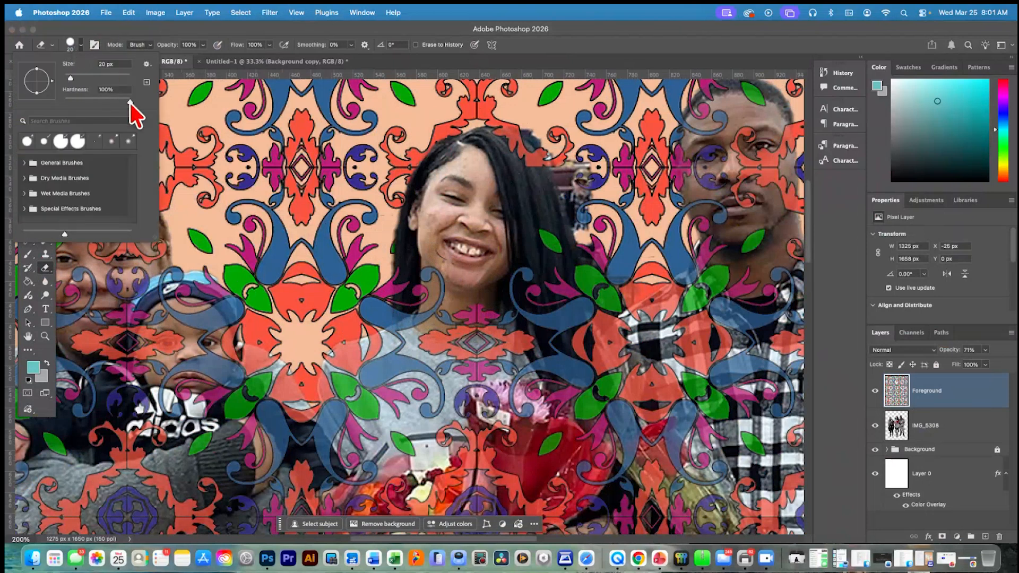
{"action": "mouse_move", "coordinate": [129, 102]}
{"action": "left_mouse_down"}
{"action": "mouse_move", "coordinate": [57, 103]}
{"action": "mouse_move", "coordinate": [66, 78]}
{"action": "left_mouse_up"}
{"action": "left_click", "coordinate": [407, 322]}
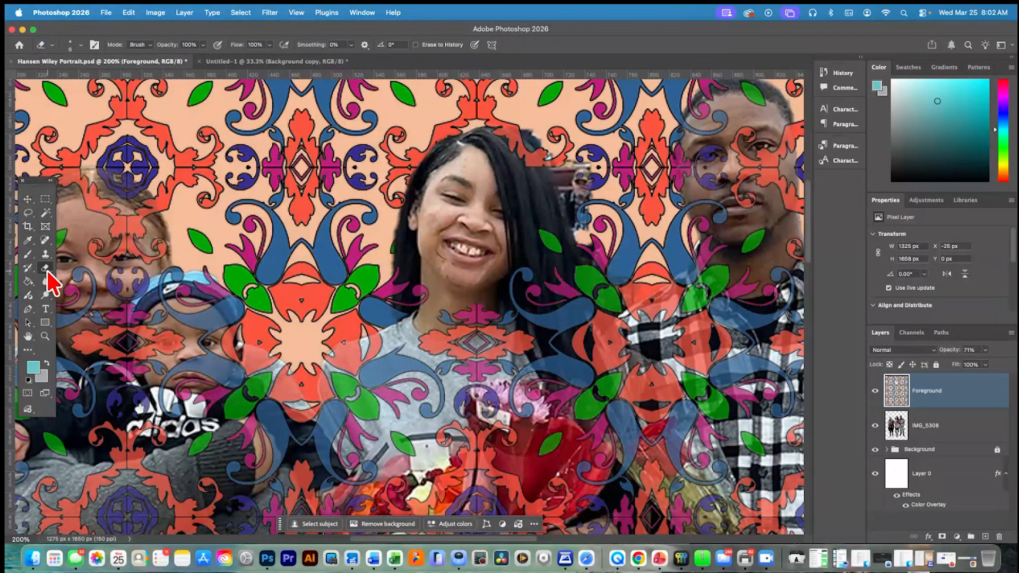
Set the eraser size to 28 px and erase the pattern over the woman's gray shirt, sleeve, flowers and hands
{"action": "left_click", "coordinate": [81, 44]}
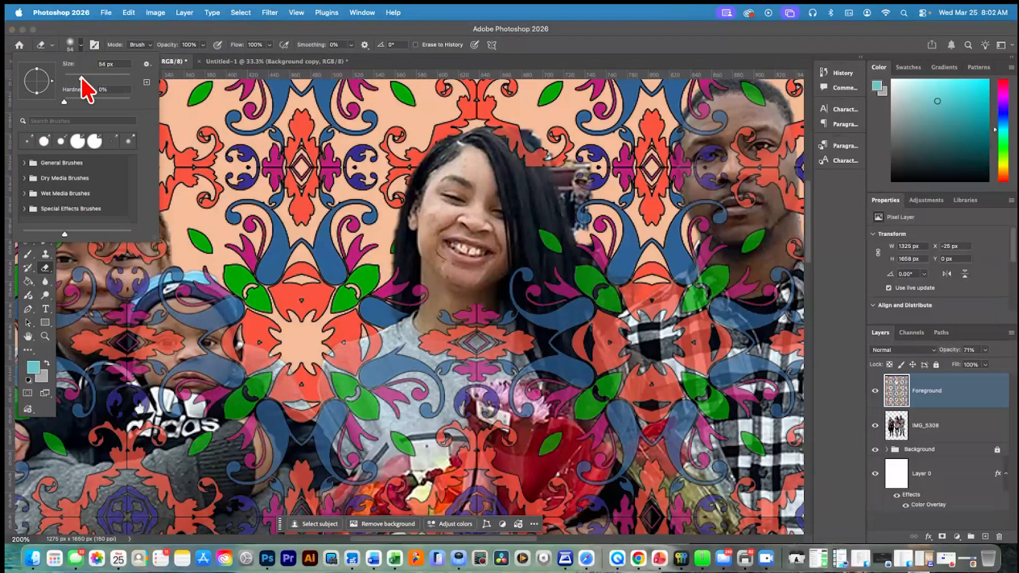
{"action": "left_click_drag", "start_coordinate": [81, 78], "coordinate": [72, 77]}
{"action": "mouse_move", "coordinate": [405, 364]}
{"action": "left_mouse_down"}
{"action": "mouse_move", "coordinate": [358, 385]}
{"action": "mouse_move", "coordinate": [405, 367]}
{"action": "mouse_move", "coordinate": [446, 374]}
{"action": "mouse_move", "coordinate": [408, 384]}
{"action": "mouse_move", "coordinate": [448, 393]}
{"action": "mouse_move", "coordinate": [437, 404]}
{"action": "mouse_move", "coordinate": [449, 332]}
{"action": "mouse_move", "coordinate": [435, 331]}
{"action": "mouse_move", "coordinate": [438, 340]}
{"action": "mouse_move", "coordinate": [466, 304]}
{"action": "mouse_move", "coordinate": [469, 350]}
{"action": "mouse_move", "coordinate": [488, 322]}
{"action": "mouse_move", "coordinate": [503, 326]}
{"action": "mouse_move", "coordinate": [498, 318]}
{"action": "mouse_move", "coordinate": [505, 344]}
{"action": "mouse_move", "coordinate": [533, 347]}
{"action": "mouse_move", "coordinate": [514, 341]}
{"action": "mouse_move", "coordinate": [458, 358]}
{"action": "mouse_move", "coordinate": [470, 377]}
{"action": "mouse_move", "coordinate": [511, 361]}
{"action": "mouse_move", "coordinate": [462, 404]}
{"action": "mouse_move", "coordinate": [467, 411]}
{"action": "mouse_move", "coordinate": [485, 390]}
{"action": "mouse_move", "coordinate": [483, 423]}
{"action": "mouse_move", "coordinate": [479, 410]}
{"action": "mouse_move", "coordinate": [418, 414]}
{"action": "mouse_move", "coordinate": [451, 404]}
{"action": "mouse_move", "coordinate": [430, 415]}
{"action": "left_mouse_up"}
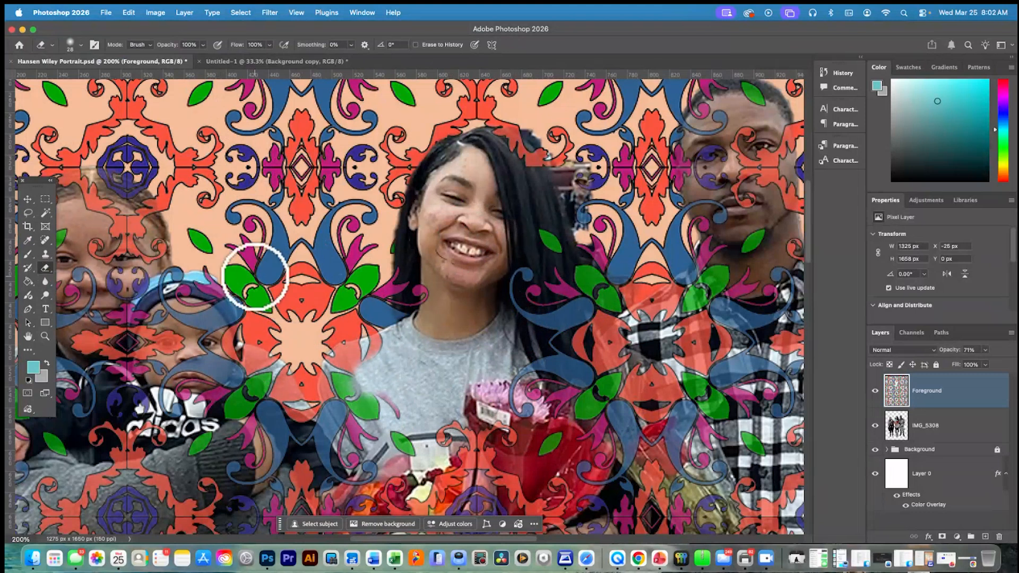
{"action": "mouse_move", "coordinate": [389, 363]}
{"action": "left_mouse_down"}
{"action": "mouse_move", "coordinate": [331, 366]}
{"action": "mouse_move", "coordinate": [327, 387]}
{"action": "mouse_move", "coordinate": [344, 371]}
{"action": "mouse_move", "coordinate": [398, 419]}
{"action": "mouse_move", "coordinate": [370, 414]}
{"action": "mouse_move", "coordinate": [386, 408]}
{"action": "mouse_move", "coordinate": [388, 323]}
{"action": "mouse_move", "coordinate": [395, 300]}
{"action": "mouse_move", "coordinate": [404, 318]}
{"action": "mouse_move", "coordinate": [428, 309]}
{"action": "mouse_move", "coordinate": [336, 310]}
{"action": "mouse_move", "coordinate": [401, 343]}
{"action": "left_mouse_up"}
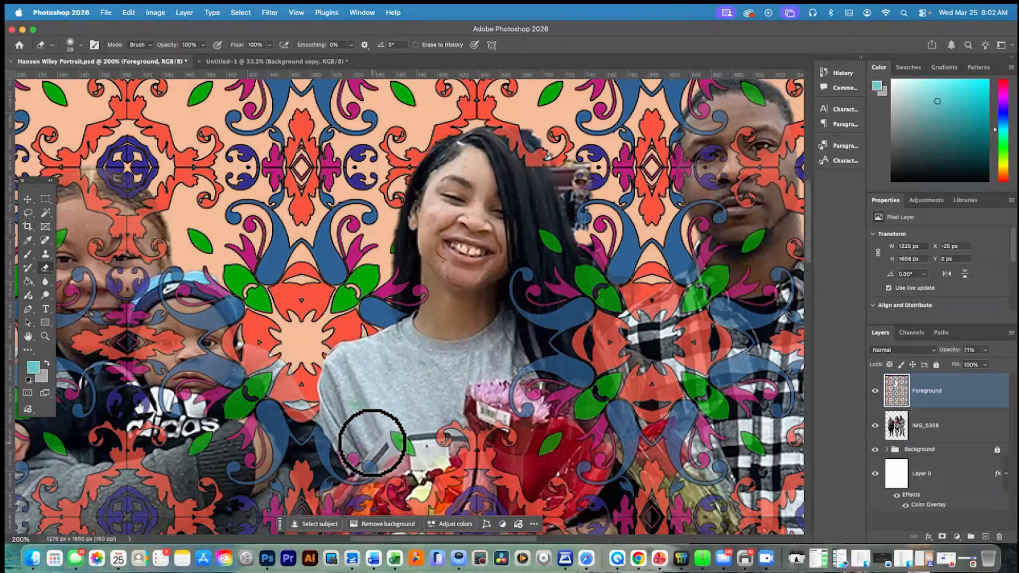
{"action": "scroll", "coordinate": [366, 435], "scroll_direction": "down", "scroll_amount": 5}
{"action": "scroll", "coordinate": [366, 430], "scroll_direction": "down", "scroll_amount": 3}
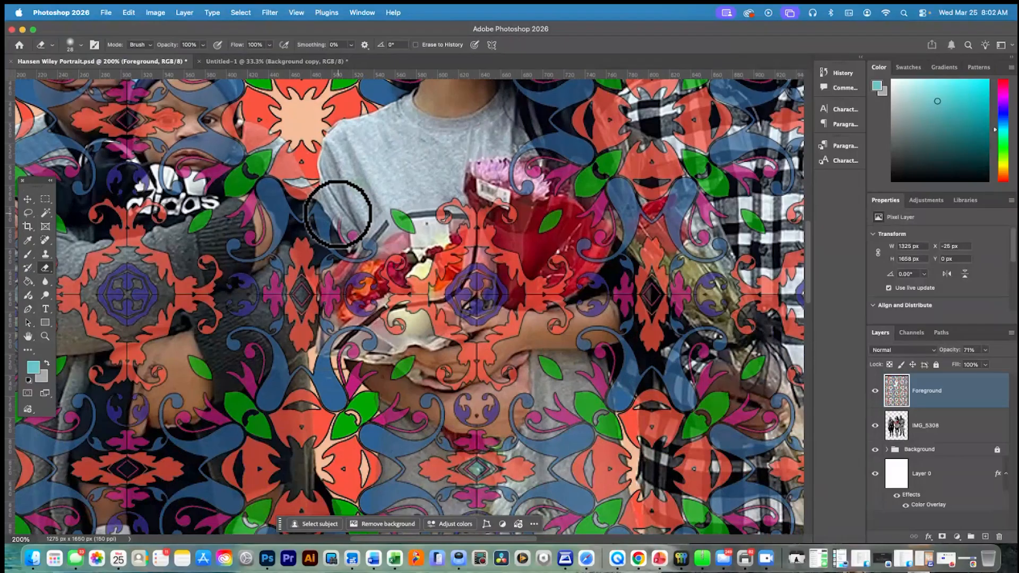
{"action": "mouse_move", "coordinate": [328, 213]}
{"action": "left_mouse_down"}
{"action": "mouse_move", "coordinate": [296, 233]}
{"action": "mouse_move", "coordinate": [373, 247]}
{"action": "mouse_move", "coordinate": [340, 291]}
{"action": "mouse_move", "coordinate": [360, 298]}
{"action": "mouse_move", "coordinate": [354, 314]}
{"action": "mouse_move", "coordinate": [397, 284]}
{"action": "mouse_move", "coordinate": [384, 258]}
{"action": "mouse_move", "coordinate": [409, 243]}
{"action": "mouse_move", "coordinate": [381, 218]}
{"action": "mouse_move", "coordinate": [521, 212]}
{"action": "mouse_move", "coordinate": [483, 250]}
{"action": "mouse_move", "coordinate": [503, 272]}
{"action": "mouse_move", "coordinate": [553, 271]}
{"action": "mouse_move", "coordinate": [477, 304]}
{"action": "mouse_move", "coordinate": [500, 359]}
{"action": "mouse_move", "coordinate": [462, 376]}
{"action": "mouse_move", "coordinate": [508, 378]}
{"action": "mouse_move", "coordinate": [364, 357]}
{"action": "mouse_move", "coordinate": [375, 338]}
{"action": "mouse_move", "coordinate": [428, 318]}
{"action": "mouse_move", "coordinate": [421, 312]}
{"action": "mouse_move", "coordinate": [339, 341]}
{"action": "mouse_move", "coordinate": [338, 350]}
{"action": "mouse_move", "coordinate": [359, 357]}
{"action": "mouse_move", "coordinate": [340, 352]}
{"action": "mouse_move", "coordinate": [399, 353]}
{"action": "mouse_move", "coordinate": [556, 308]}
{"action": "mouse_move", "coordinate": [547, 312]}
{"action": "mouse_move", "coordinate": [583, 316]}
{"action": "mouse_move", "coordinate": [595, 280]}
{"action": "mouse_move", "coordinate": [416, 346]}
{"action": "mouse_move", "coordinate": [325, 343]}
{"action": "mouse_move", "coordinate": [454, 318]}
{"action": "mouse_move", "coordinate": [446, 314]}
{"action": "mouse_move", "coordinate": [469, 339]}
{"action": "mouse_move", "coordinate": [474, 409]}
{"action": "mouse_move", "coordinate": [495, 415]}
{"action": "mouse_move", "coordinate": [461, 417]}
{"action": "mouse_move", "coordinate": [448, 382]}
{"action": "left_mouse_up"}
Duplicate the Square Multi 2 copy 3 layer from the Background's Group 1 as Square Multi 2 copy 4 and place it above the Foreground layer
{"action": "scroll", "coordinate": [447, 388], "scroll_direction": "up", "scroll_amount": 2}
{"action": "scroll", "coordinate": [447, 389], "scroll_direction": "up", "scroll_amount": 10}
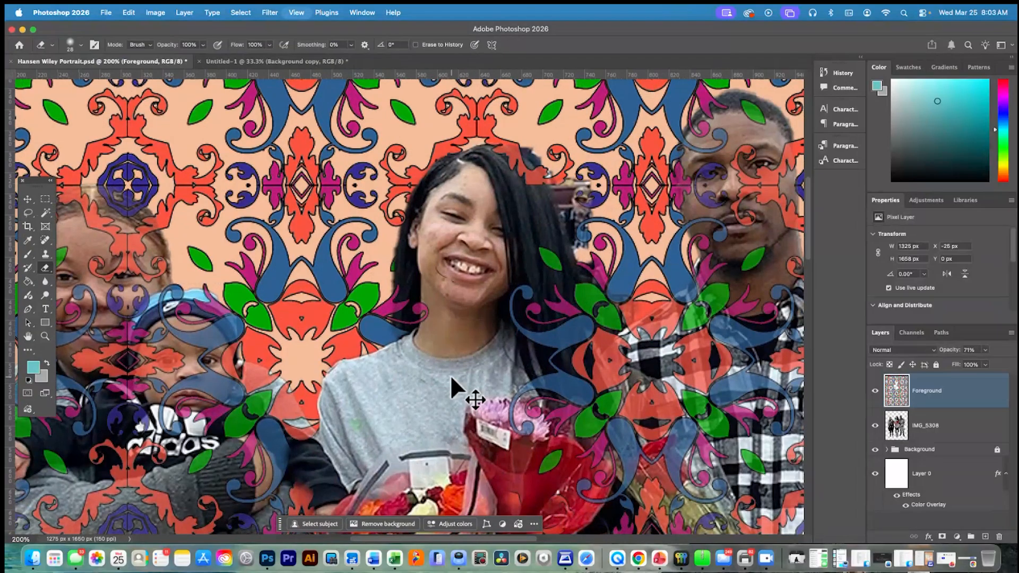
{"action": "scroll", "coordinate": [450, 374], "scroll_direction": "down", "scroll_amount": 2}
{"action": "scroll", "coordinate": [450, 375], "scroll_direction": "down", "scroll_amount": 2}
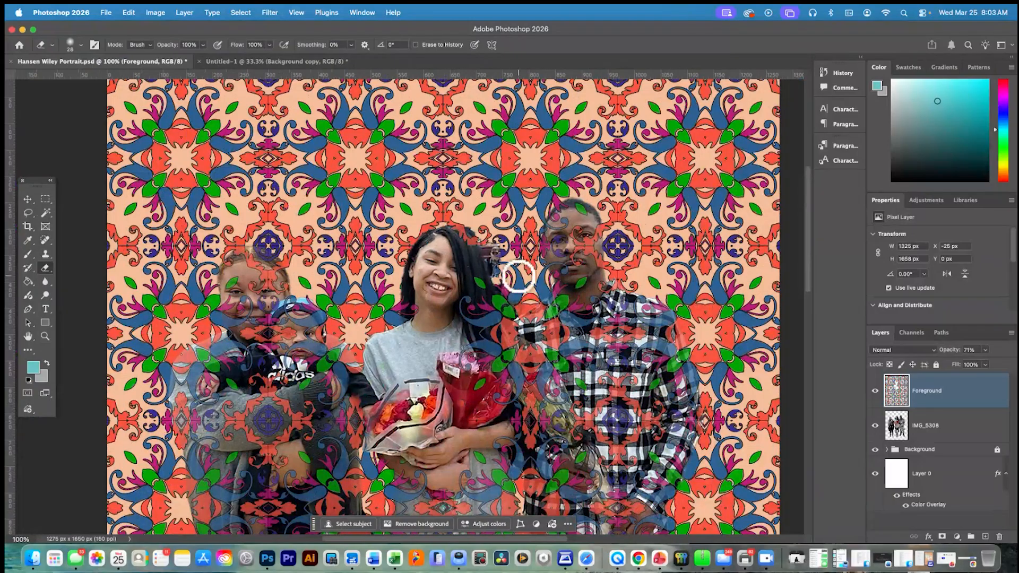
{"action": "scroll", "coordinate": [561, 237], "scroll_direction": "left", "scroll_amount": 5}
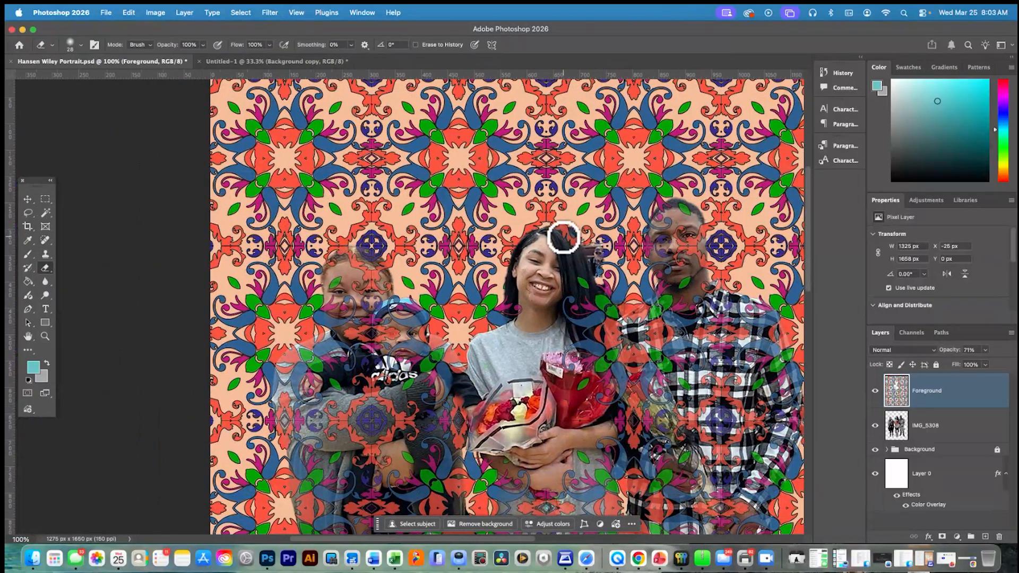
{"action": "scroll", "coordinate": [563, 237], "scroll_direction": "right", "scroll_amount": 7}
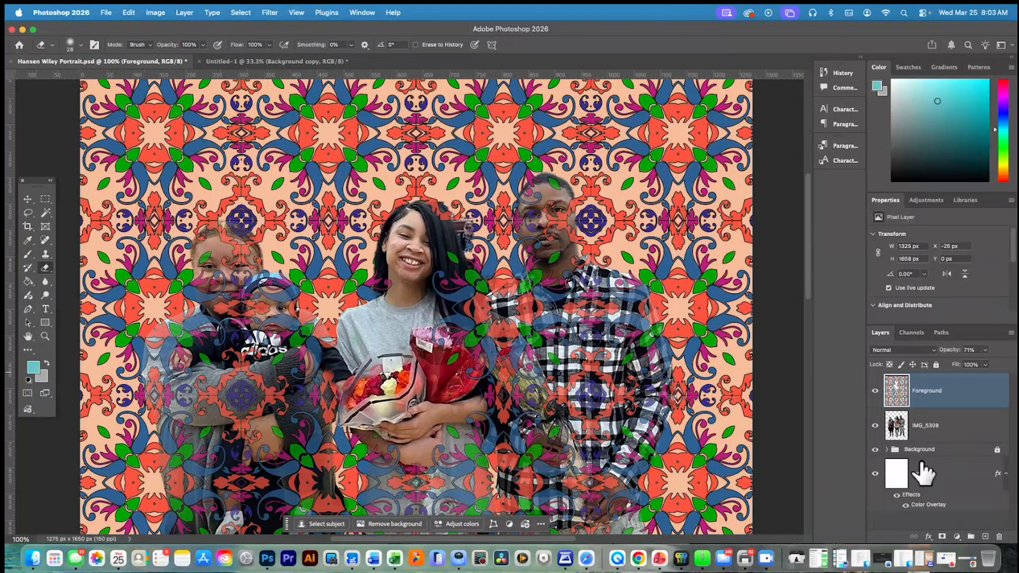
{"action": "left_click", "coordinate": [886, 450]}
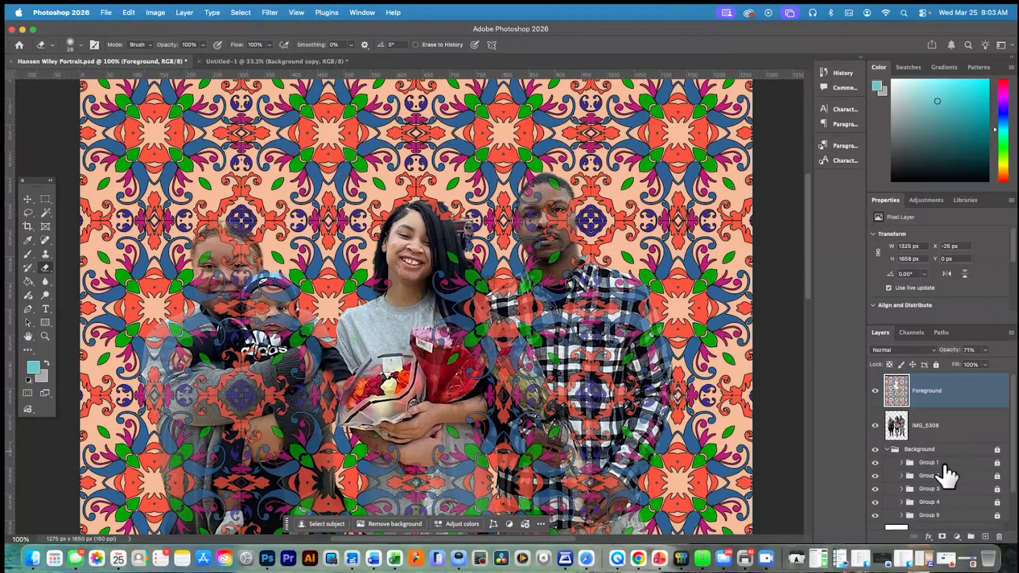
{"action": "left_click", "coordinate": [901, 462]}
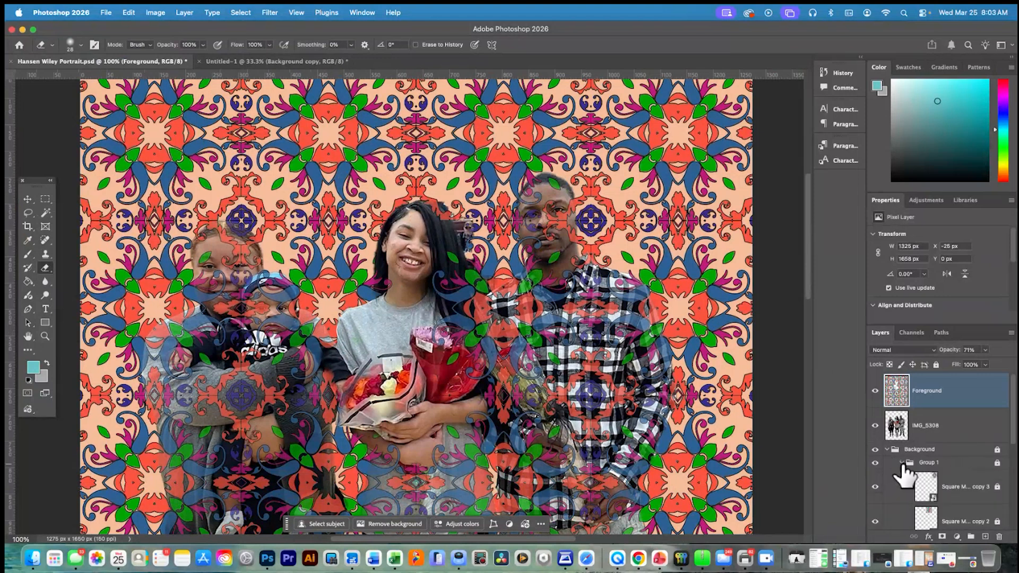
{"action": "left_click", "coordinate": [964, 484]}
{"action": "right_click", "coordinate": [962, 483]}
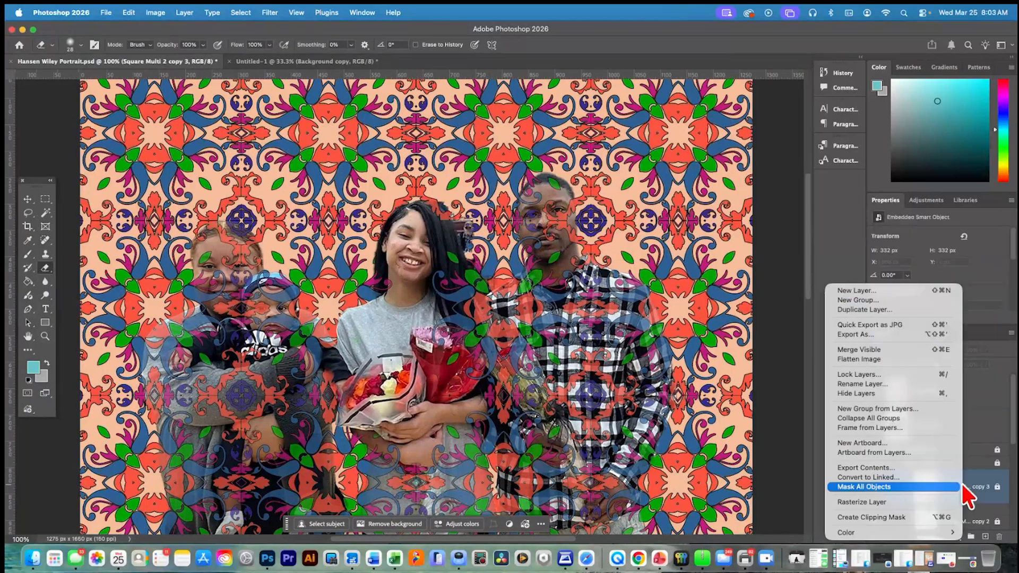
{"action": "left_click", "coordinate": [893, 309]}
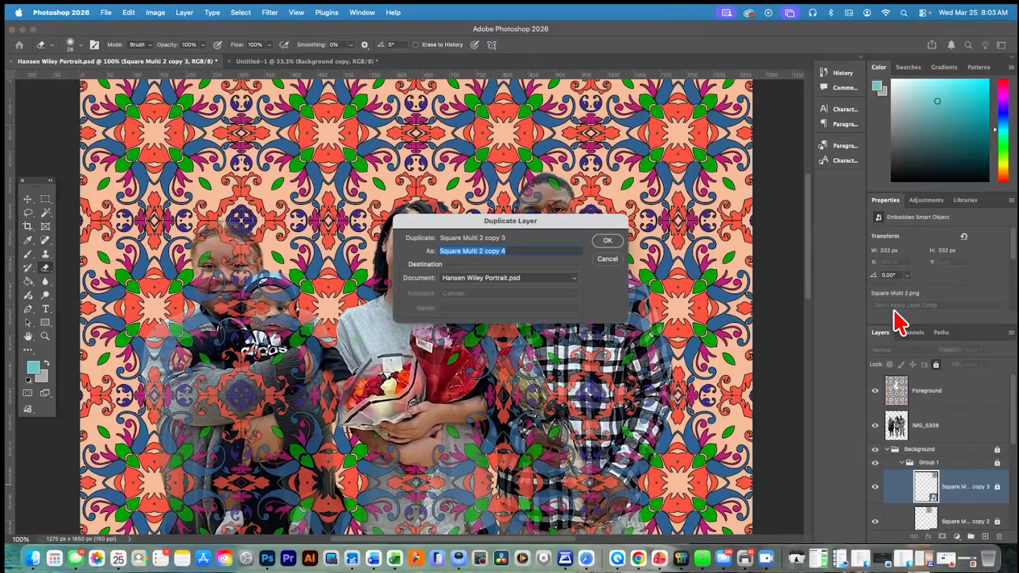
{"action": "left_click", "coordinate": [607, 243]}
{"action": "left_click_drag", "start_coordinate": [926, 488], "coordinate": [938, 380]}
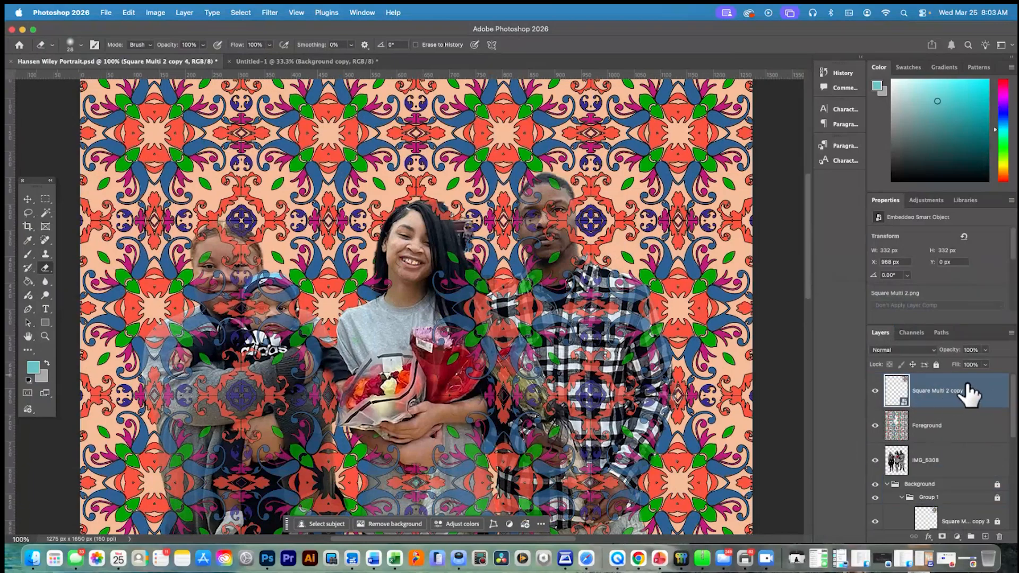
Rasterize the Square Multi 2 copy 4 layer and move its pattern tile between the boys and the woman
{"action": "right_click", "coordinate": [967, 389]}
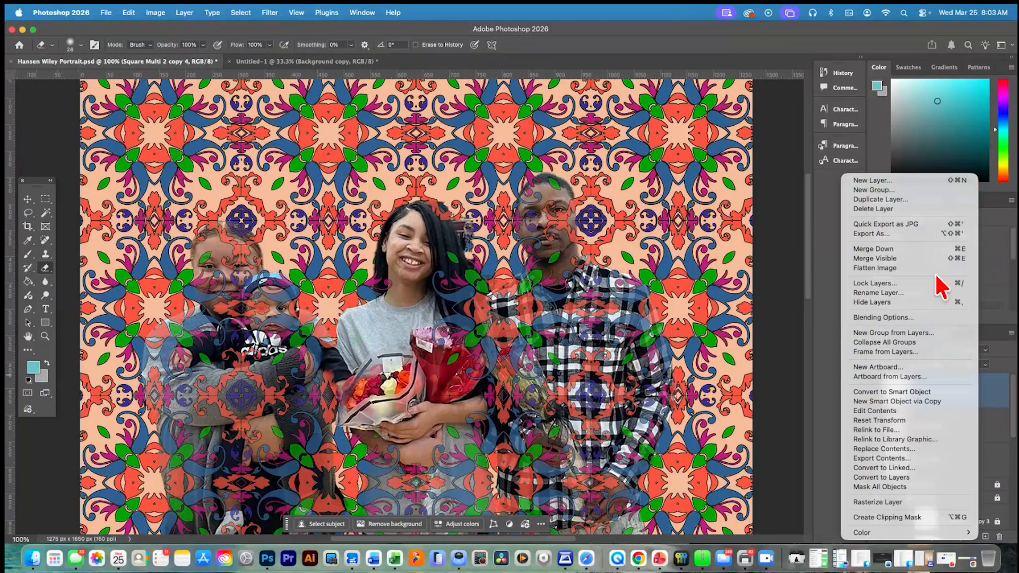
{"action": "left_click", "coordinate": [905, 501]}
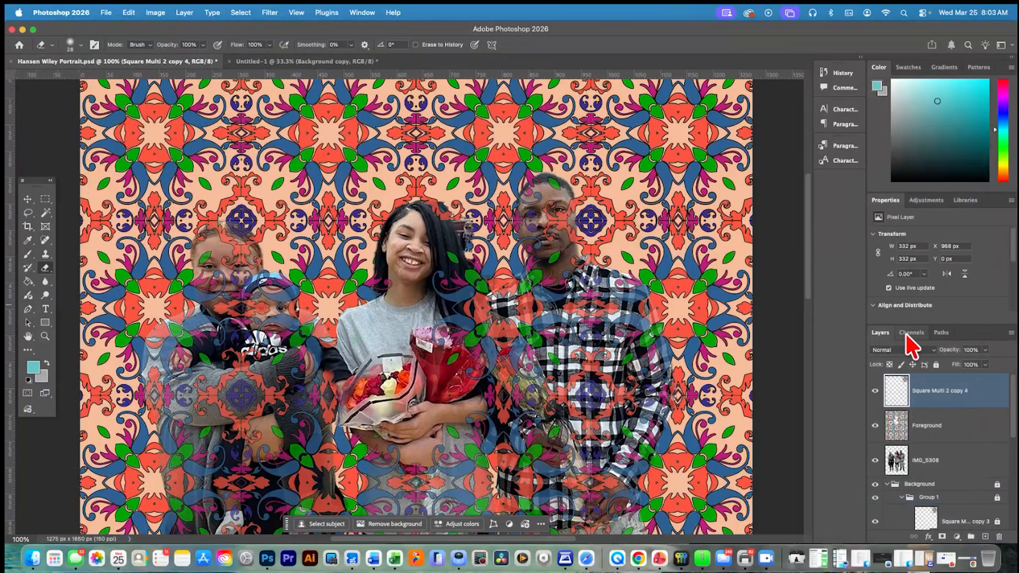
{"action": "key", "text": "super+a"}
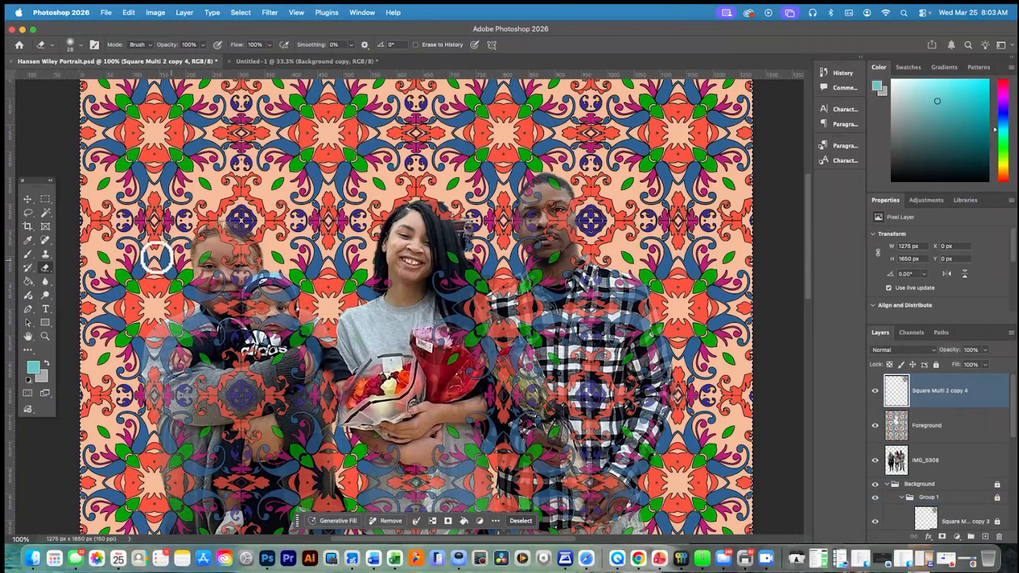
{"action": "left_click", "coordinate": [27, 199]}
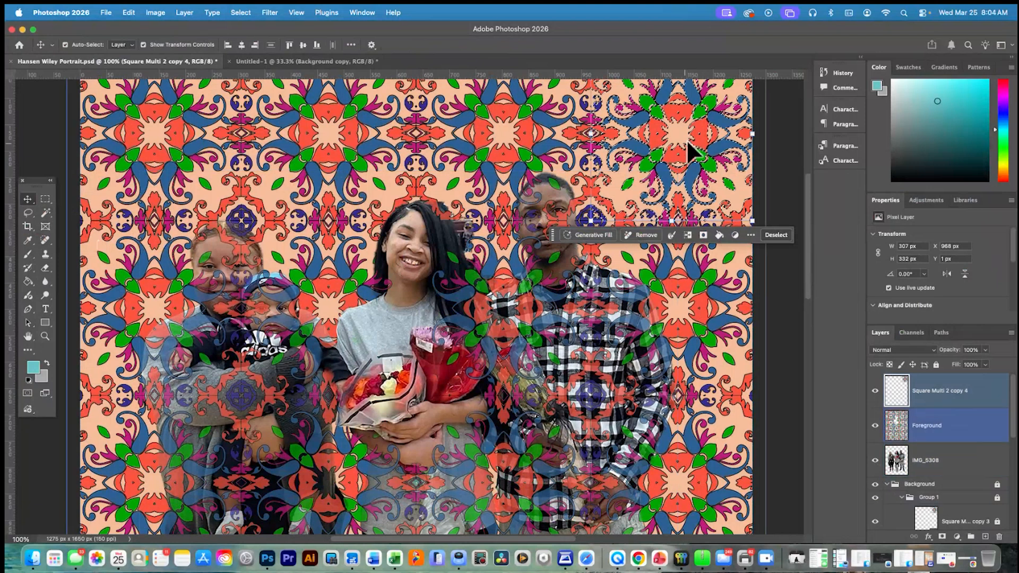
{"action": "left_click_drag", "start_coordinate": [682, 113], "coordinate": [306, 269]}
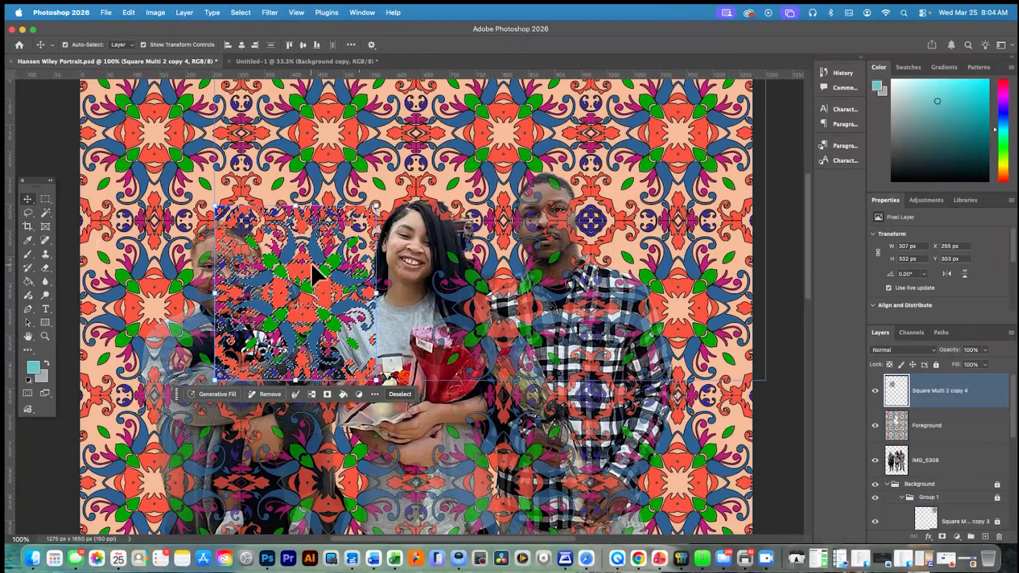
Nudge the selected pattern tile on the Square Multi 2 copy 4 layer slightly to the right and clear the selection
{"action": "left_click", "coordinate": [48, 214]}
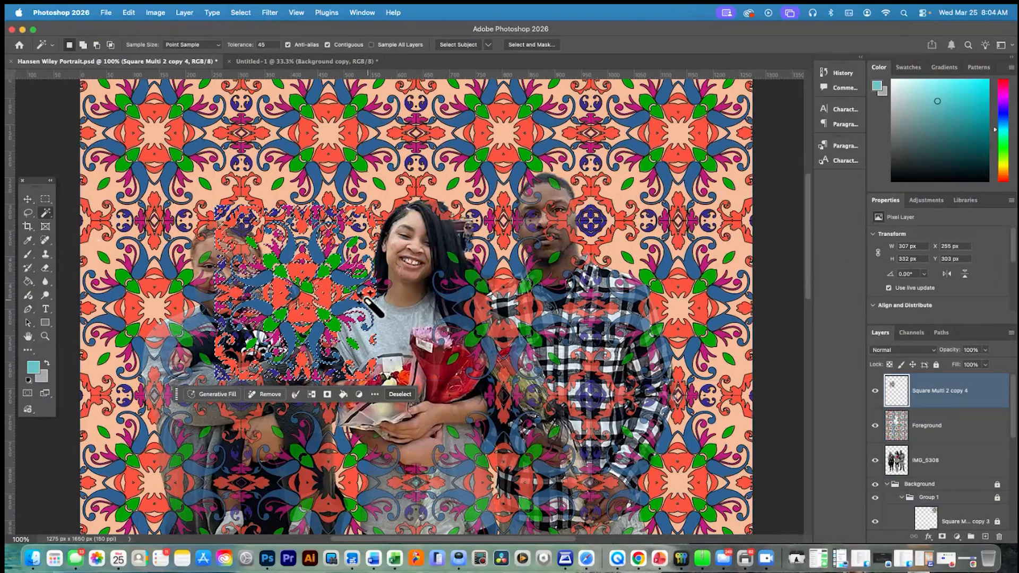
{"action": "key", "text": "super+Right"}
{"action": "key", "text": "super+Right"}
{"action": "key", "text": "super+Right"}
{"action": "key", "text": "super+Right"}
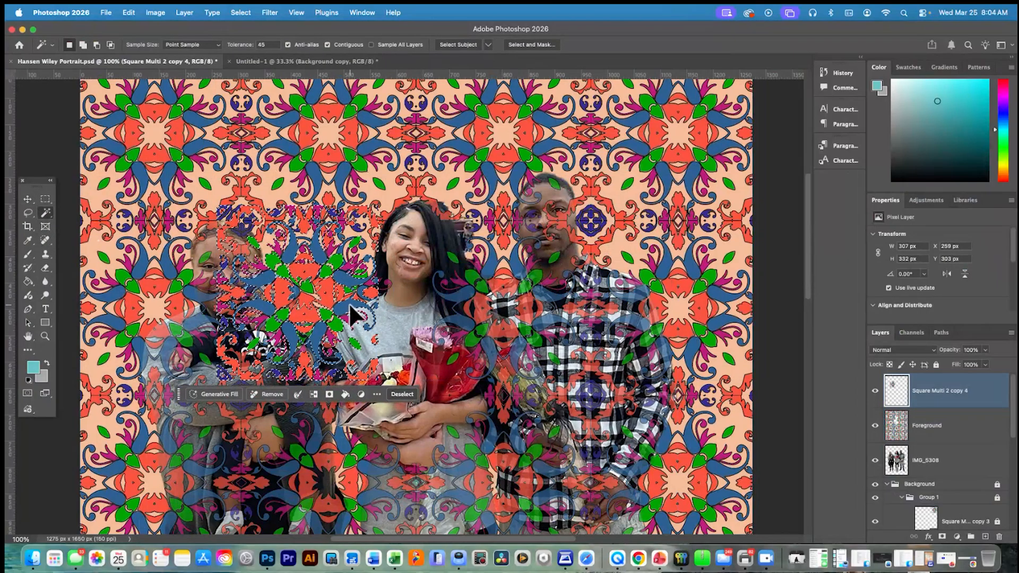
{"action": "key", "text": "super+d"}
Copy two blue scroll shapes from the tile's right side to a new layer with the Magic Wand, and hide Square Multi 2 copy 4
{"action": "left_click", "coordinate": [349, 308]}
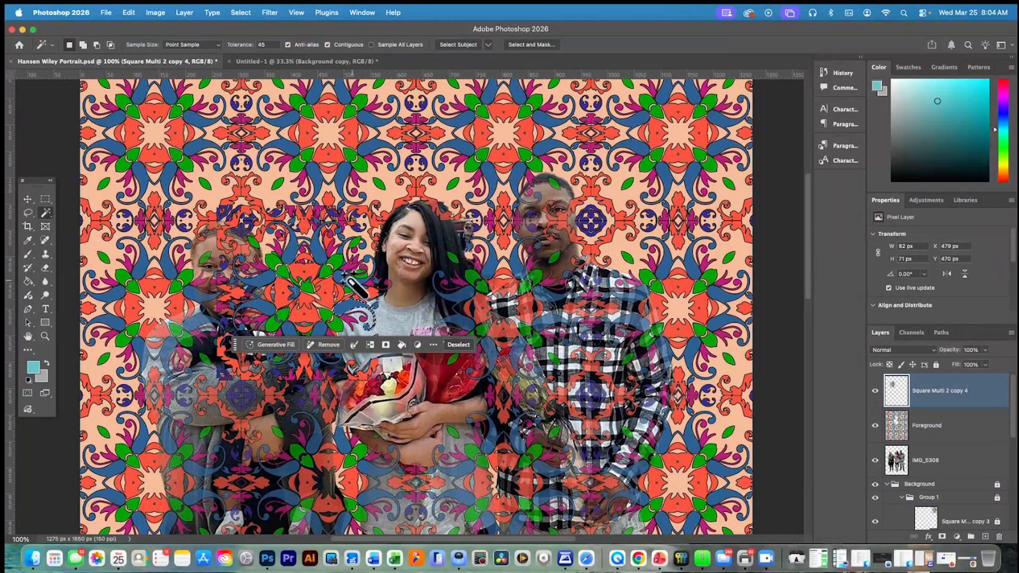
{"action": "left_click", "coordinate": [377, 287], "text": "shift"}
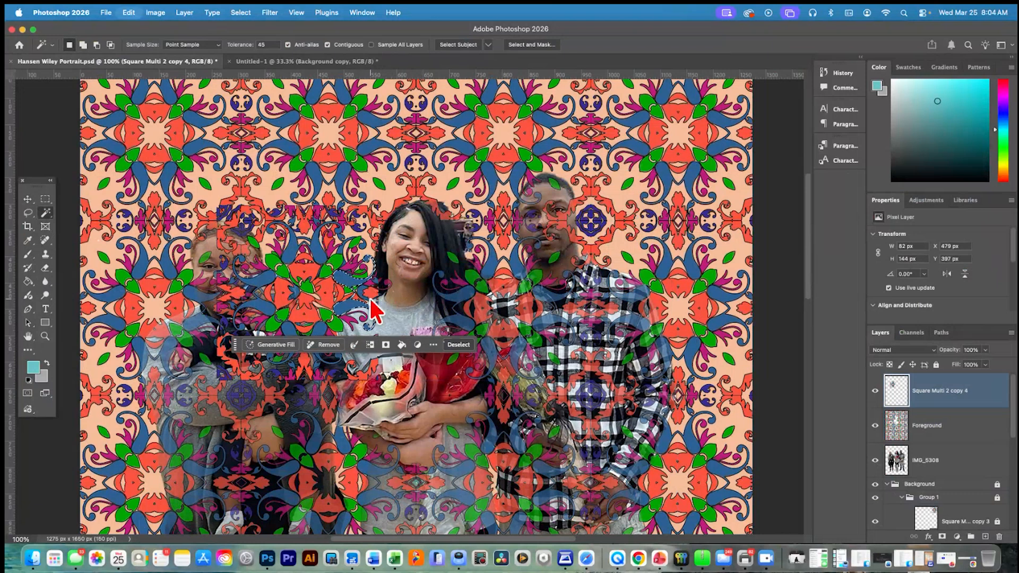
{"action": "key", "text": "ctrl+j"}
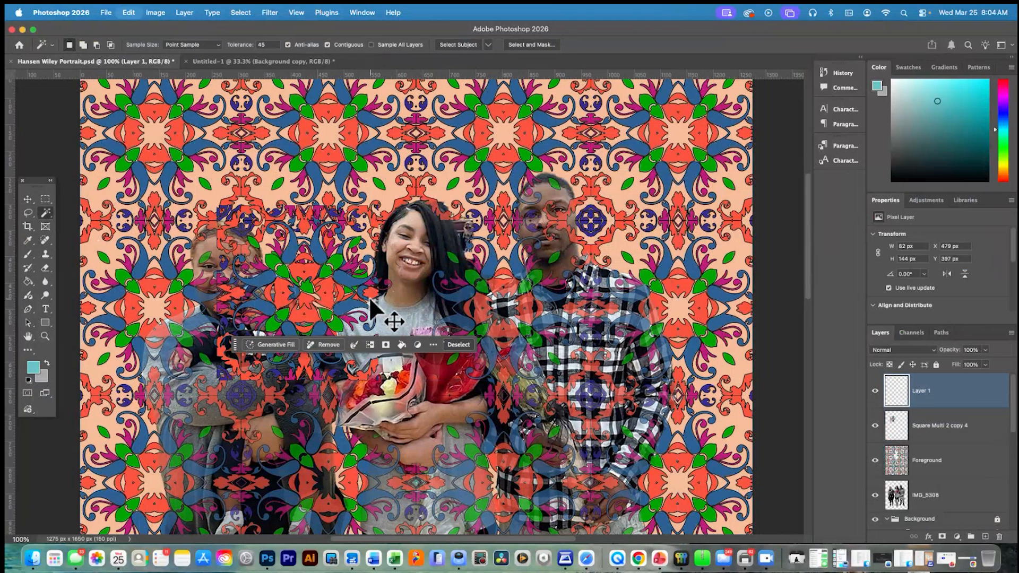
{"action": "left_click", "coordinate": [876, 426]}
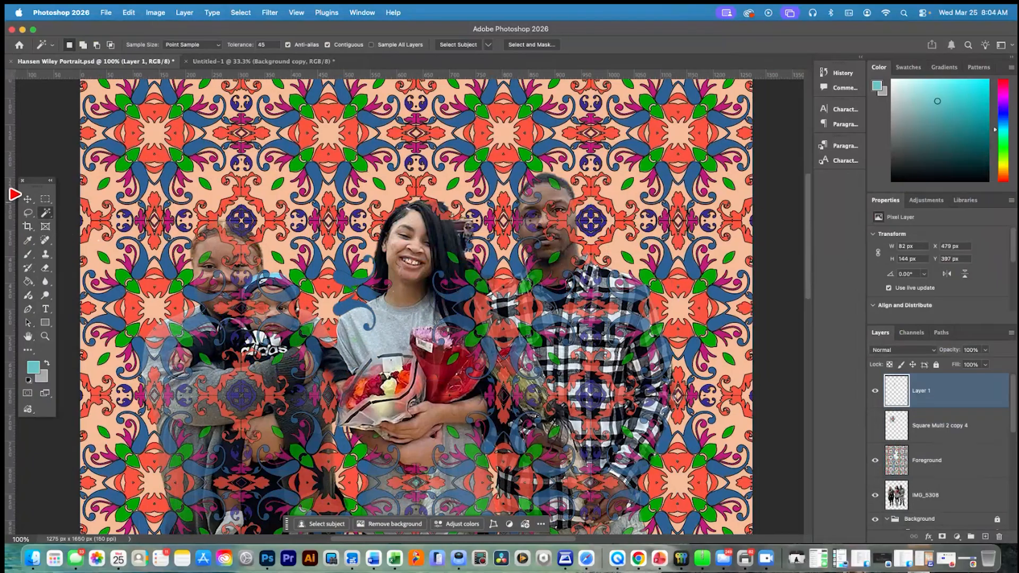
Move the copied blue scrolls over the woman's gray shirt at the shoulder and rotate them about 42°
{"action": "left_click", "coordinate": [27, 201]}
{"action": "left_click_drag", "start_coordinate": [350, 287], "coordinate": [348, 329]}
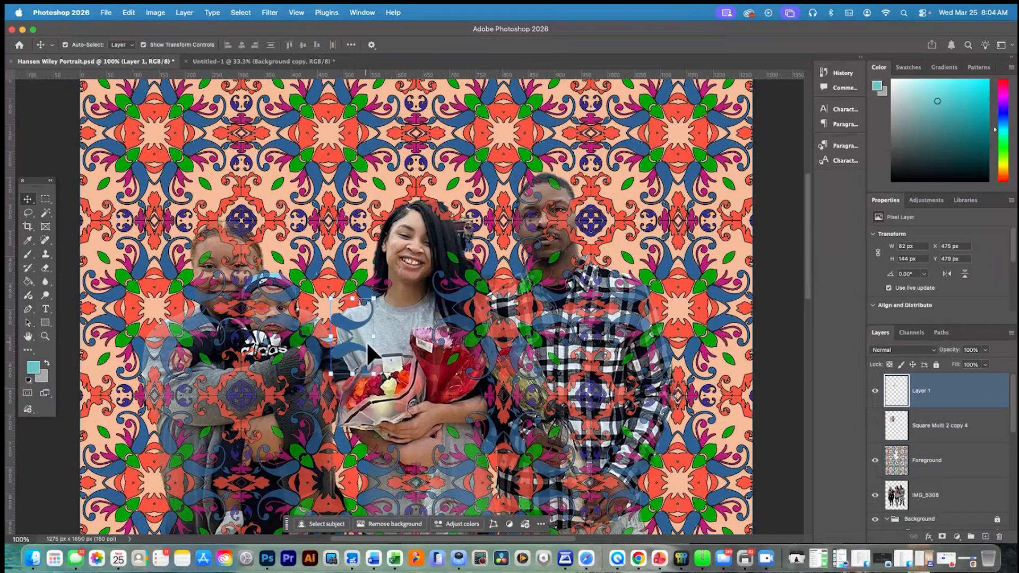
{"action": "left_click_drag", "start_coordinate": [384, 380], "coordinate": [340, 351]}
{"action": "left_click_drag", "start_coordinate": [328, 350], "coordinate": [378, 305]}
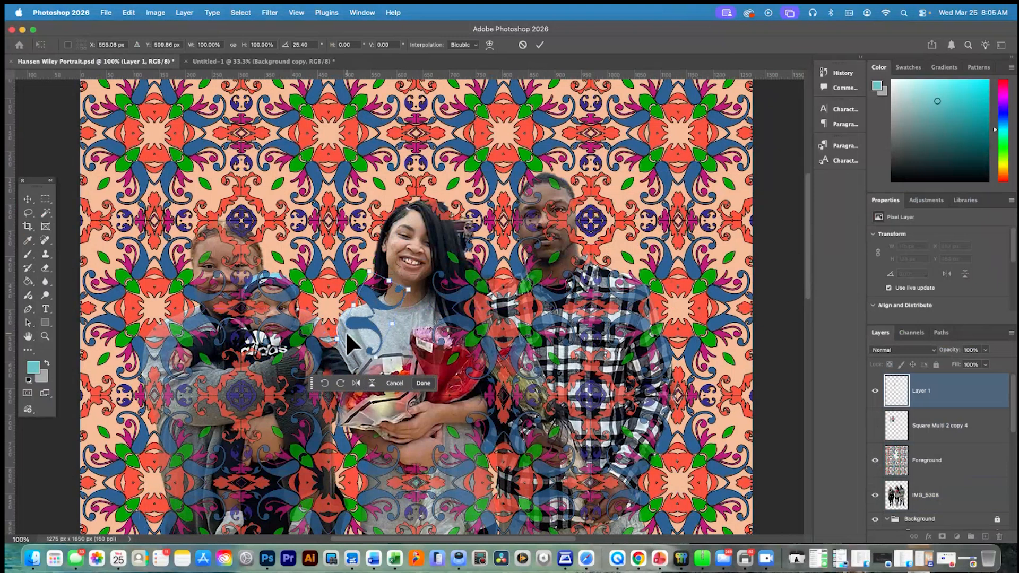
{"action": "left_click_drag", "start_coordinate": [382, 368], "coordinate": [366, 369]}
{"action": "left_click_drag", "start_coordinate": [364, 327], "coordinate": [351, 329]}
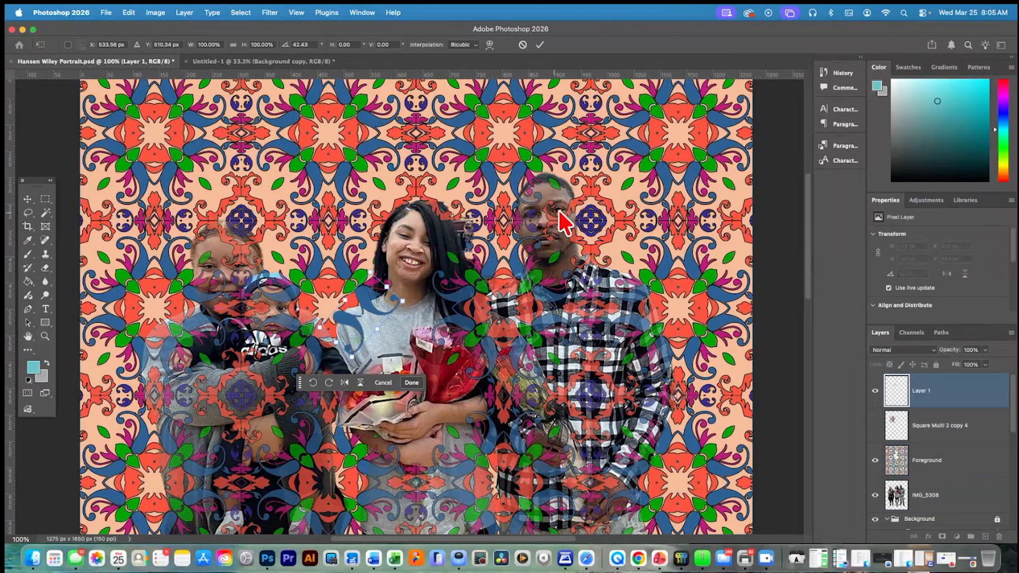
Hide the Layer 1, Foreground, IMG_5308 and Background layers and show only Square Multi 2 copy 4 over the peach backdrop
{"action": "scroll", "coordinate": [390, 307], "scroll_direction": "right", "scroll_amount": 3}
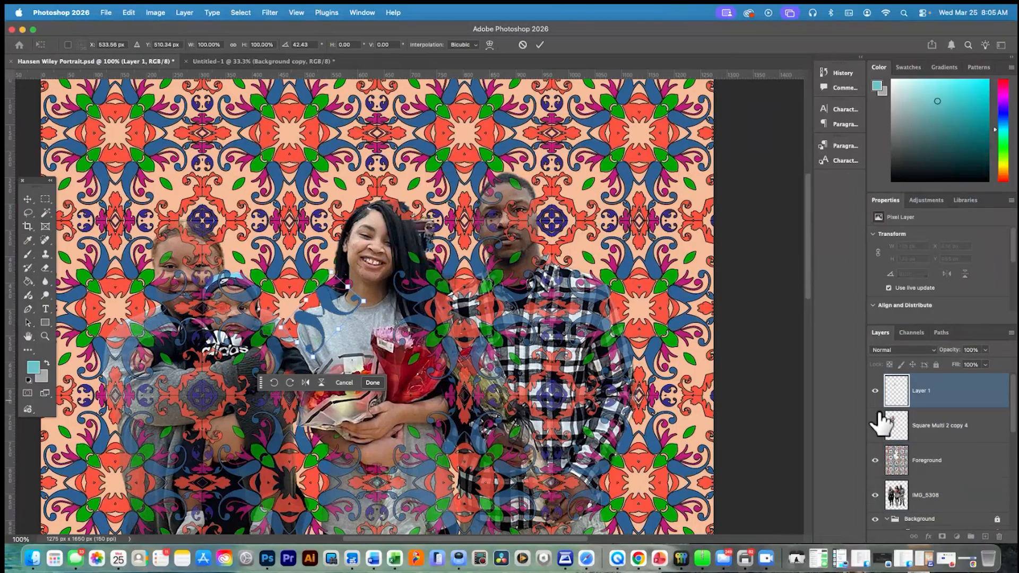
{"action": "left_click_drag", "start_coordinate": [876, 463], "coordinate": [878, 515]}
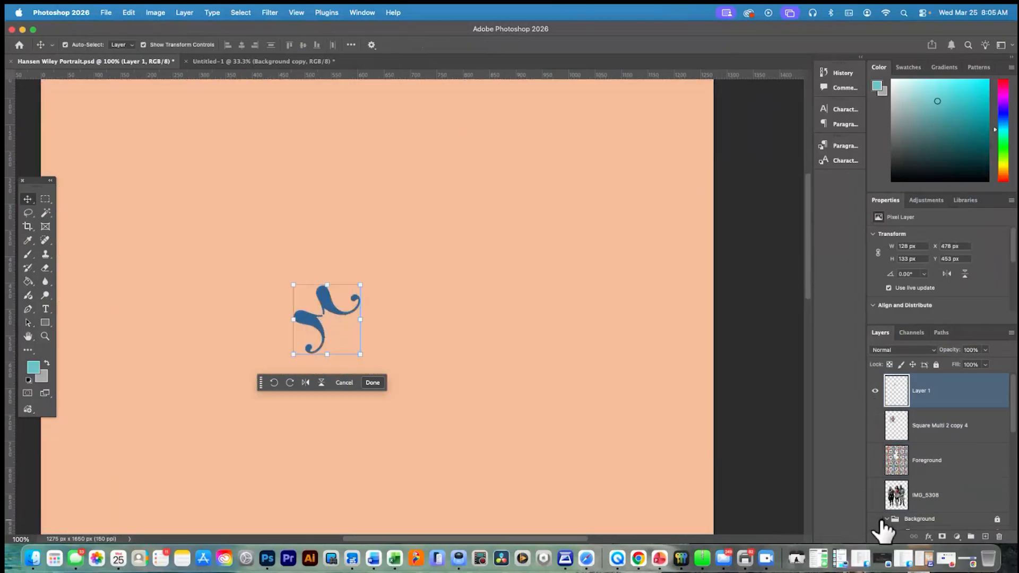
{"action": "left_click", "coordinate": [875, 425]}
{"action": "left_click", "coordinate": [873, 392]}
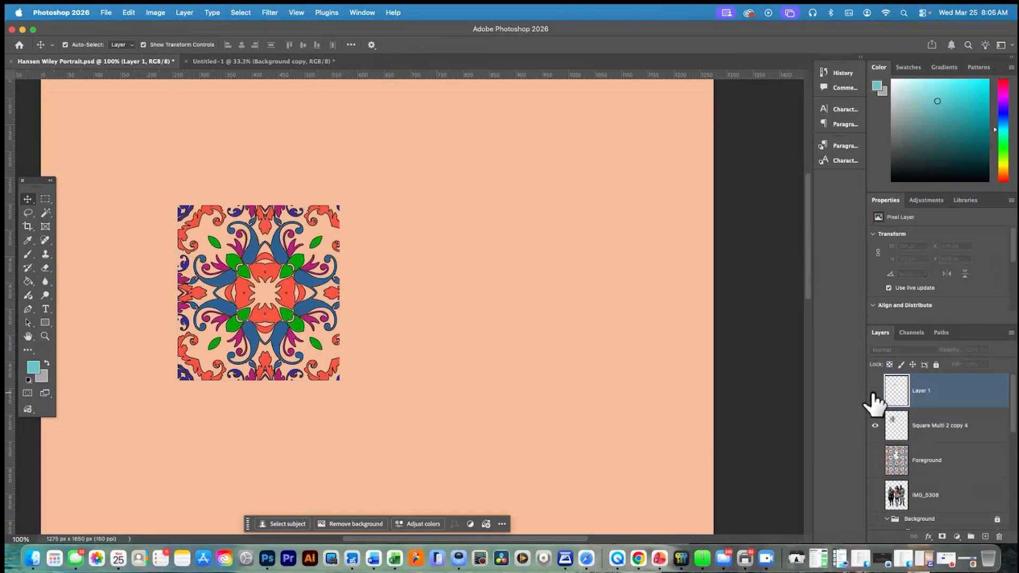
{"action": "left_click", "coordinate": [874, 393]}
{"action": "left_click", "coordinate": [875, 391]}
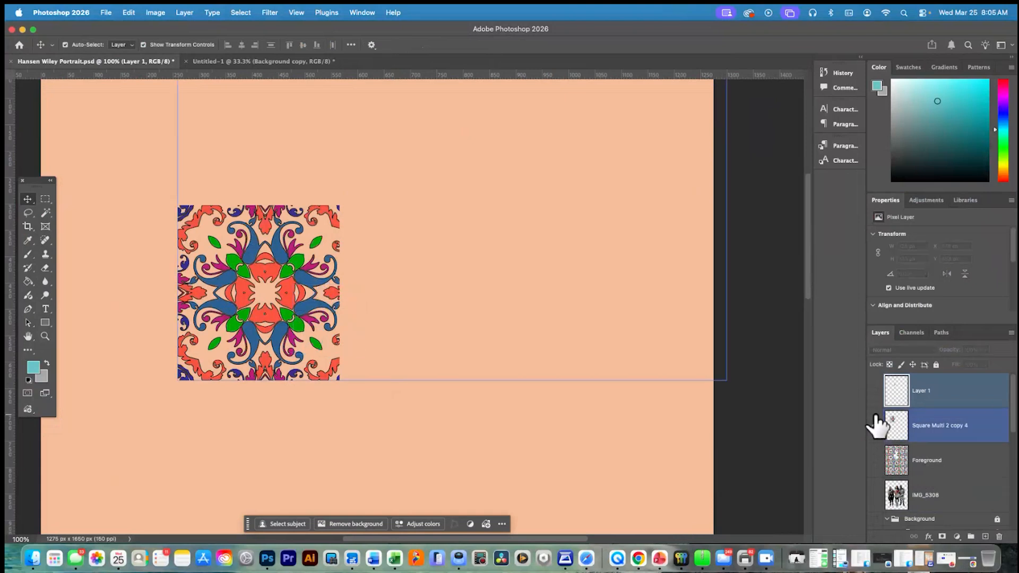
{"action": "left_click", "coordinate": [875, 425]}
{"action": "left_click", "coordinate": [875, 425]}
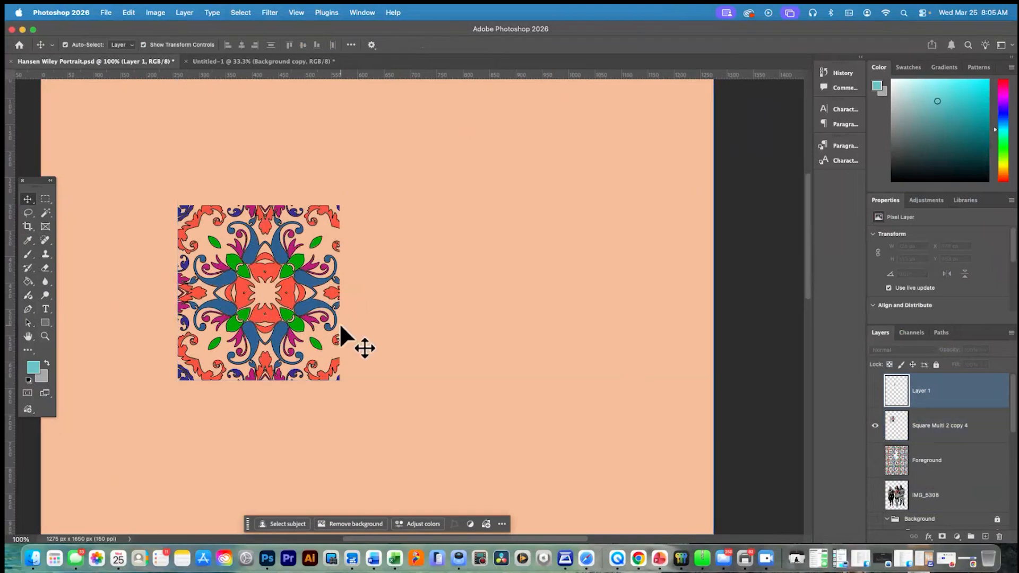
Ready the Magic Wand and make Square Multi 2 copy 4 the active layer
{"action": "left_click", "coordinate": [47, 212]}
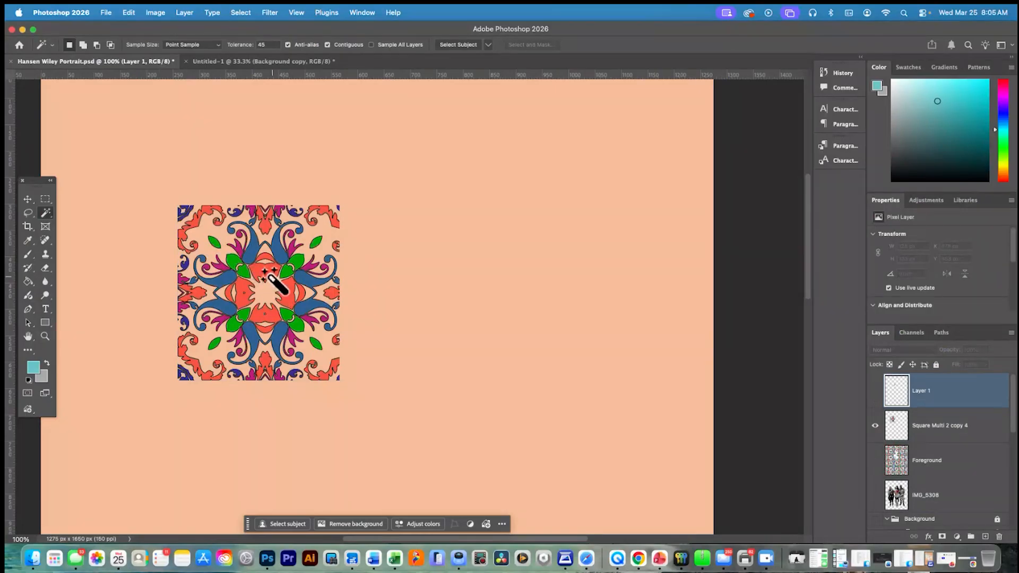
{"action": "left_click", "coordinate": [264, 269]}
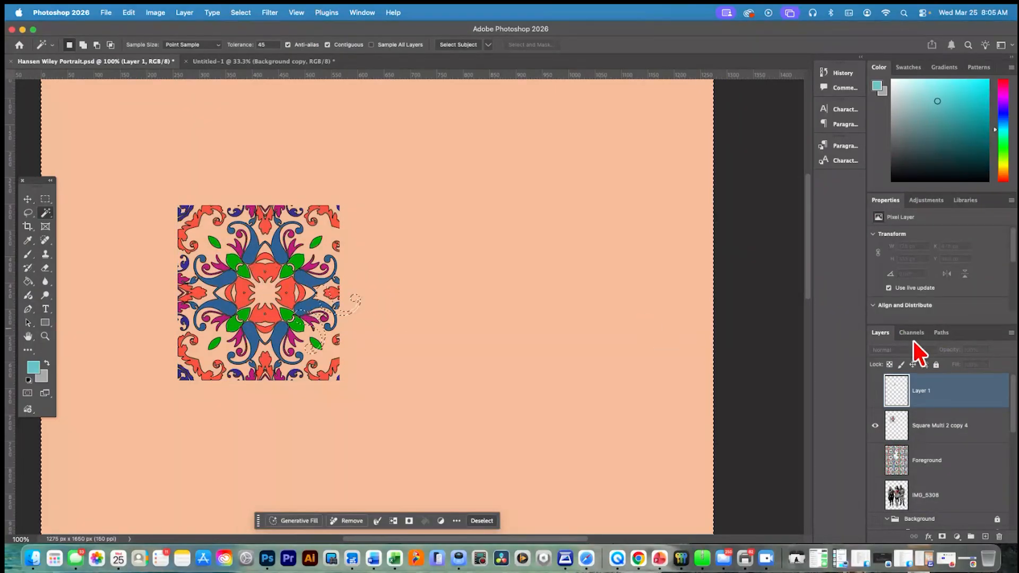
{"action": "left_click", "coordinate": [937, 427]}
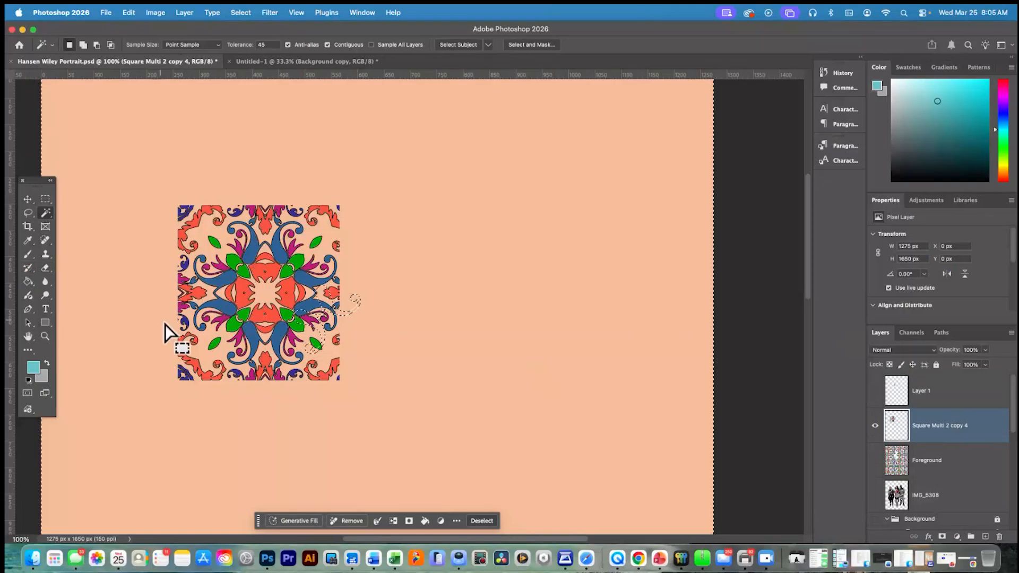
Try to select the magenta and blue shapes in the tile's lower-left quarter with the Magic Wand
{"action": "left_click", "coordinate": [237, 337]}
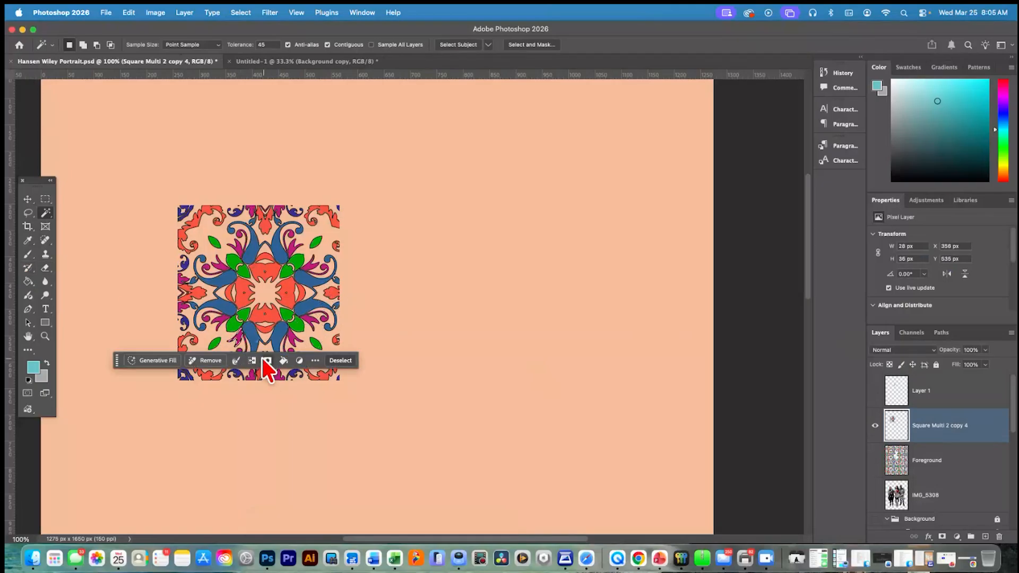
{"action": "left_click", "coordinate": [232, 322]}
{"action": "left_click", "coordinate": [226, 322]}
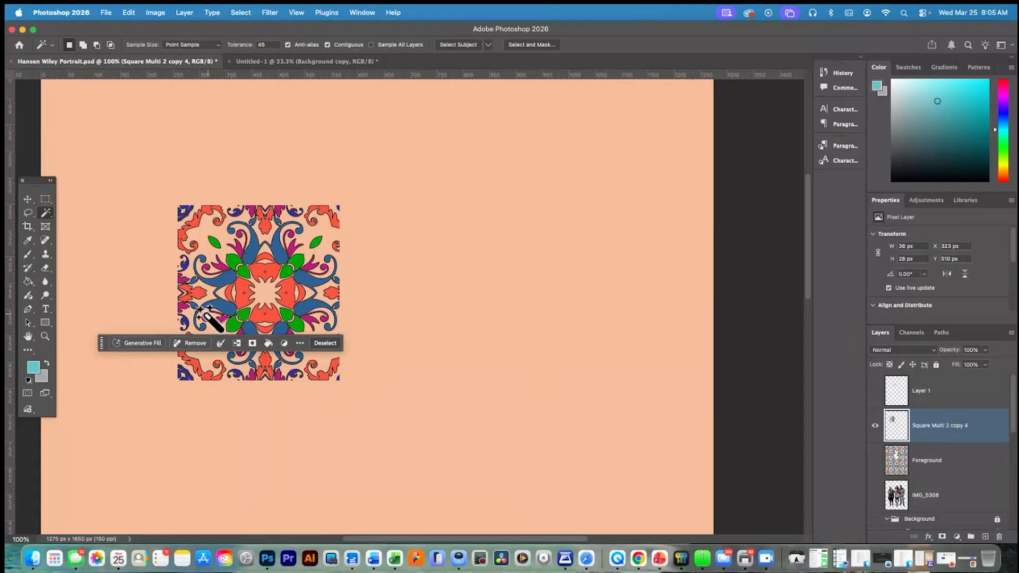
{"action": "left_click", "coordinate": [209, 321], "text": "shift"}
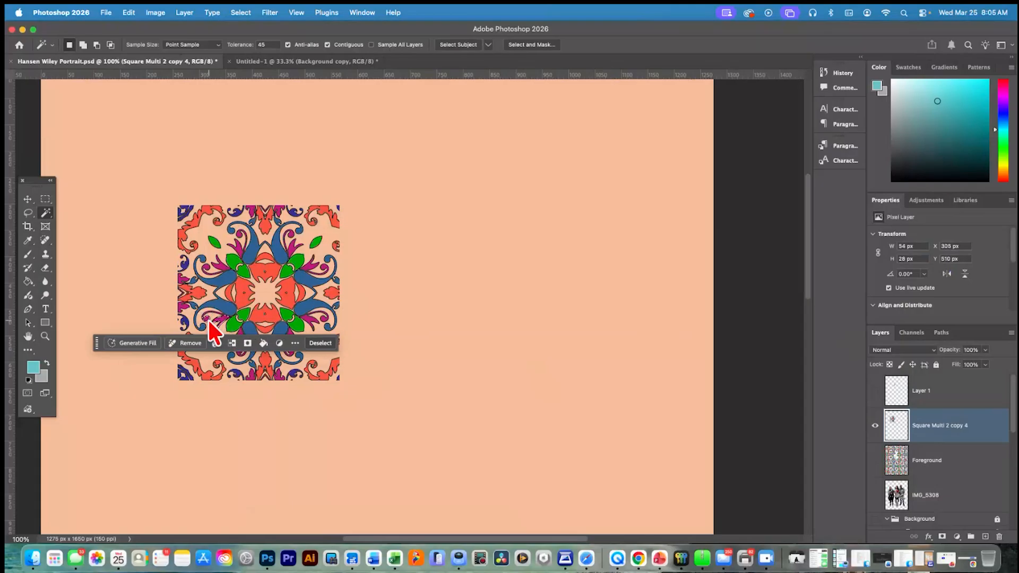
{"action": "left_click", "coordinate": [205, 317], "text": "shift"}
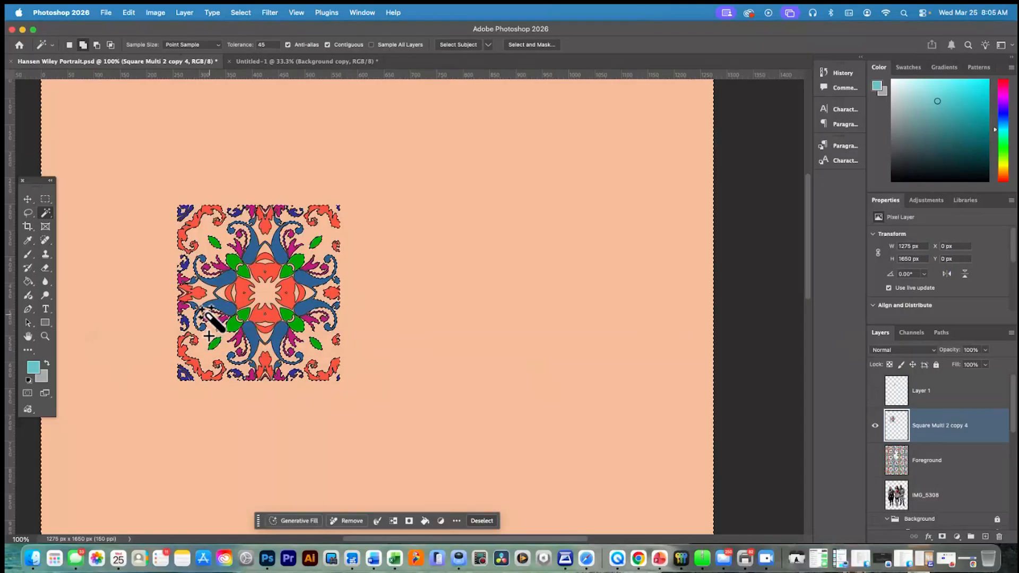
{"action": "left_click", "coordinate": [212, 314]}
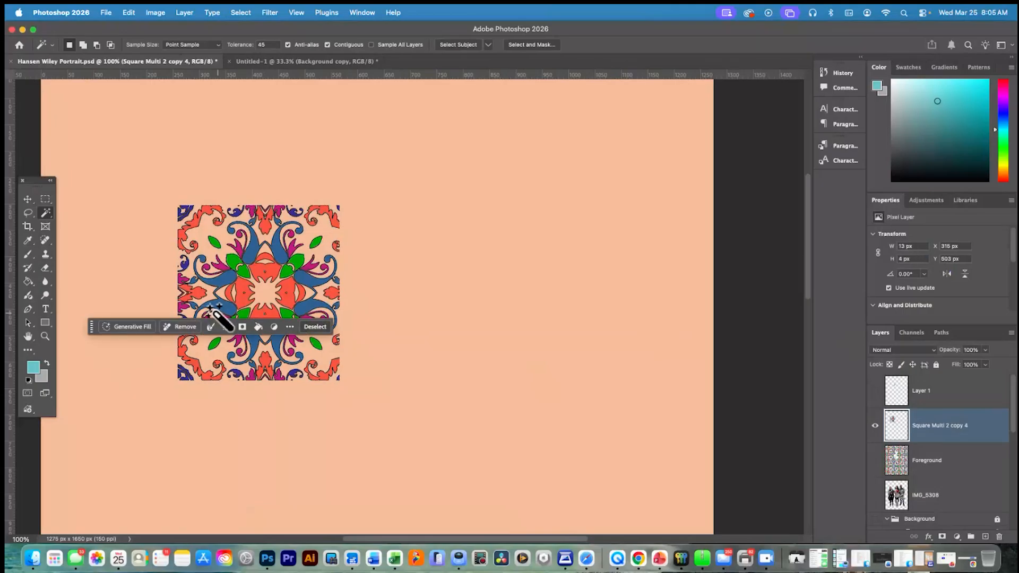
{"action": "left_click", "coordinate": [209, 314], "text": "shift"}
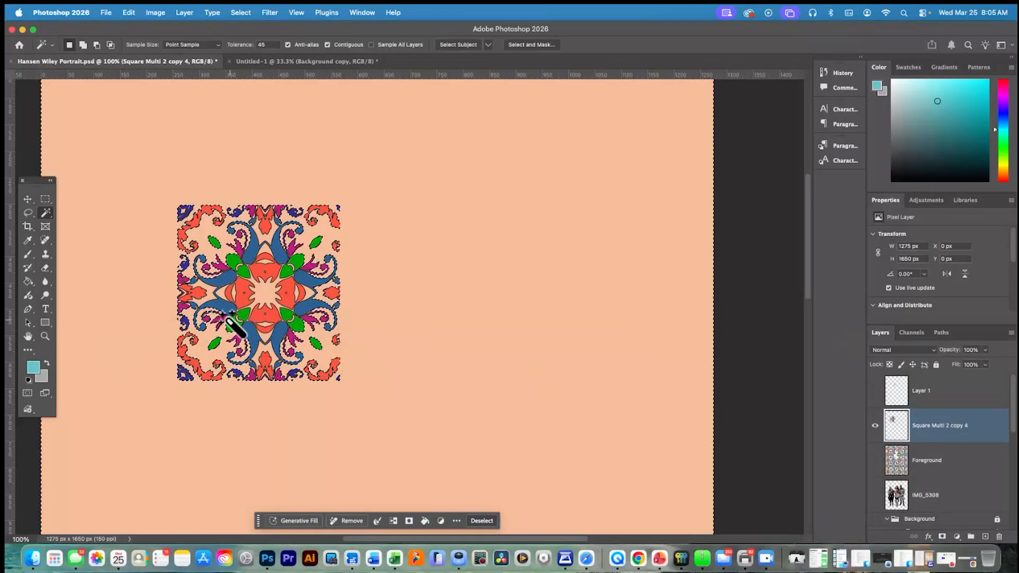
Copy the red motif at the middle of the tile's lower edge to a new layer and move it outside the tile
{"action": "left_click", "coordinate": [265, 372]}
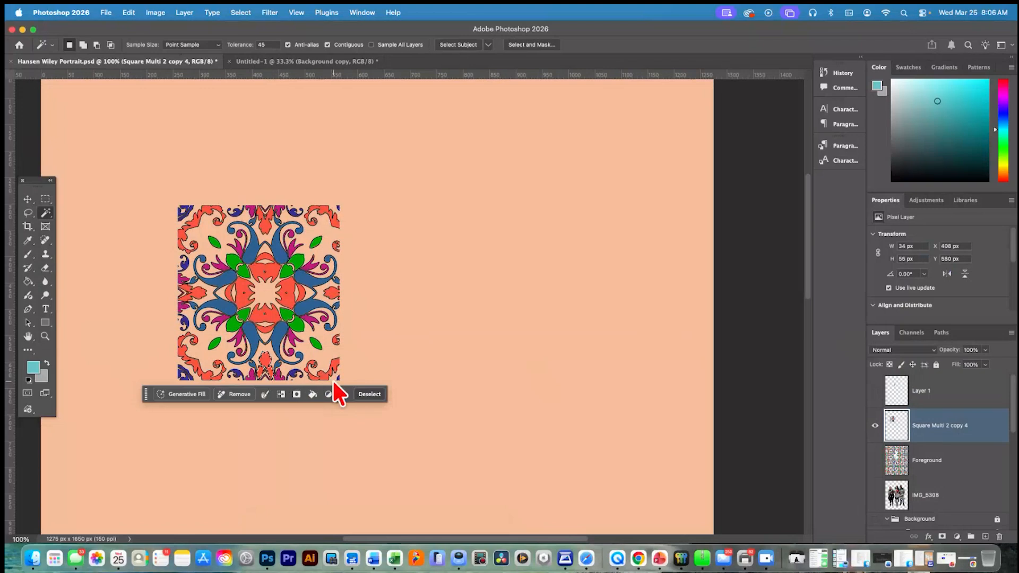
{"action": "key", "text": "super+j"}
{"action": "left_click", "coordinate": [28, 198]}
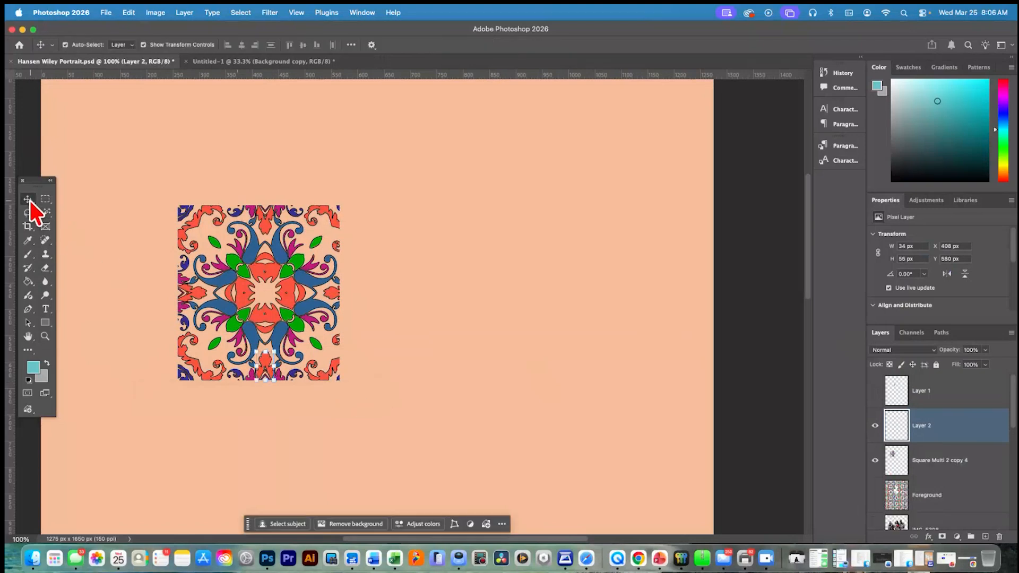
{"action": "left_click", "coordinate": [925, 396]}
{"action": "left_click", "coordinate": [292, 363], "text": "shift"}
{"action": "left_click_drag", "start_coordinate": [291, 362], "coordinate": [447, 295]}
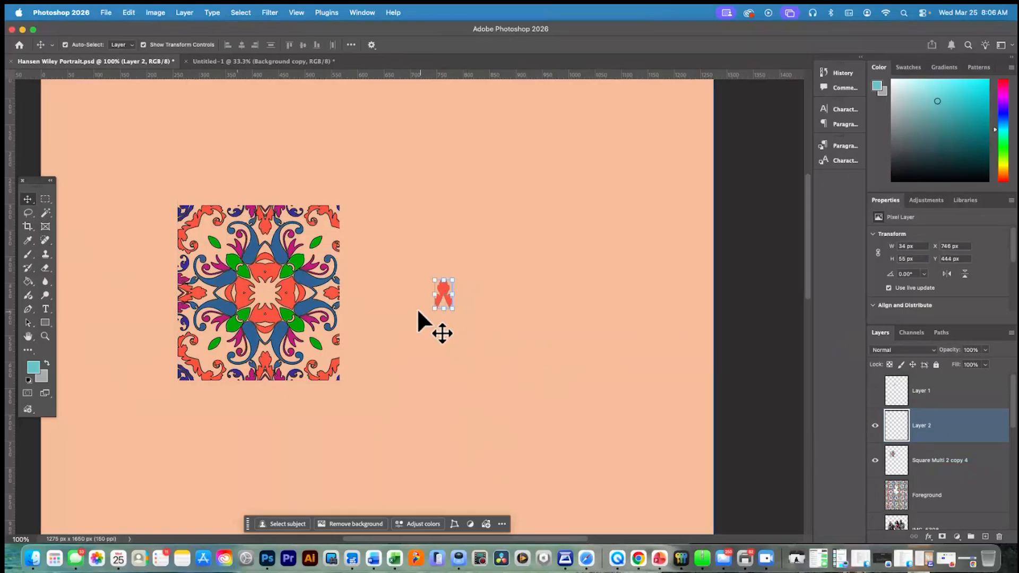
{"action": "left_click_drag", "start_coordinate": [443, 289], "coordinate": [364, 318]}
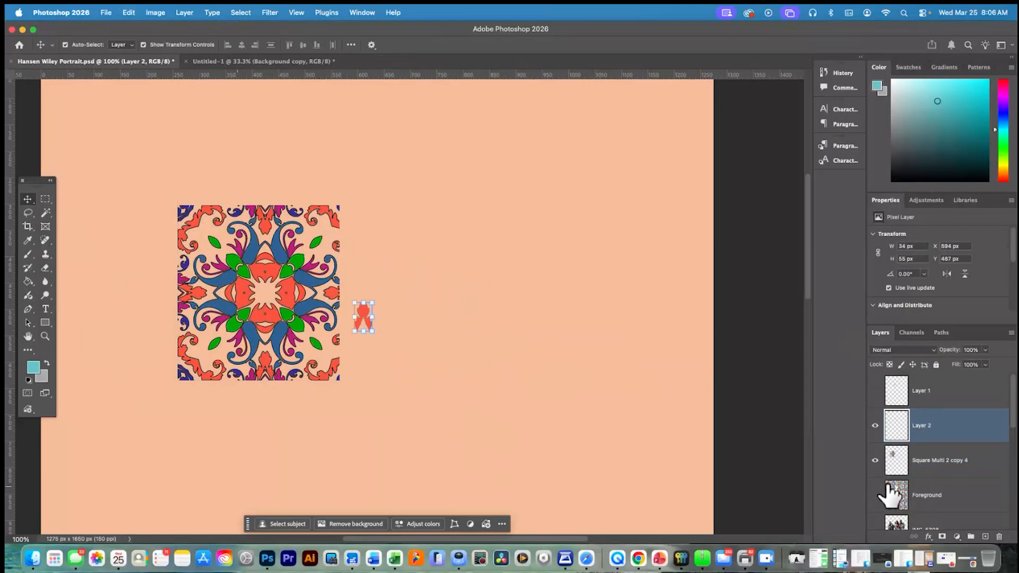
{"action": "left_click_drag", "start_coordinate": [365, 314], "coordinate": [402, 291]}
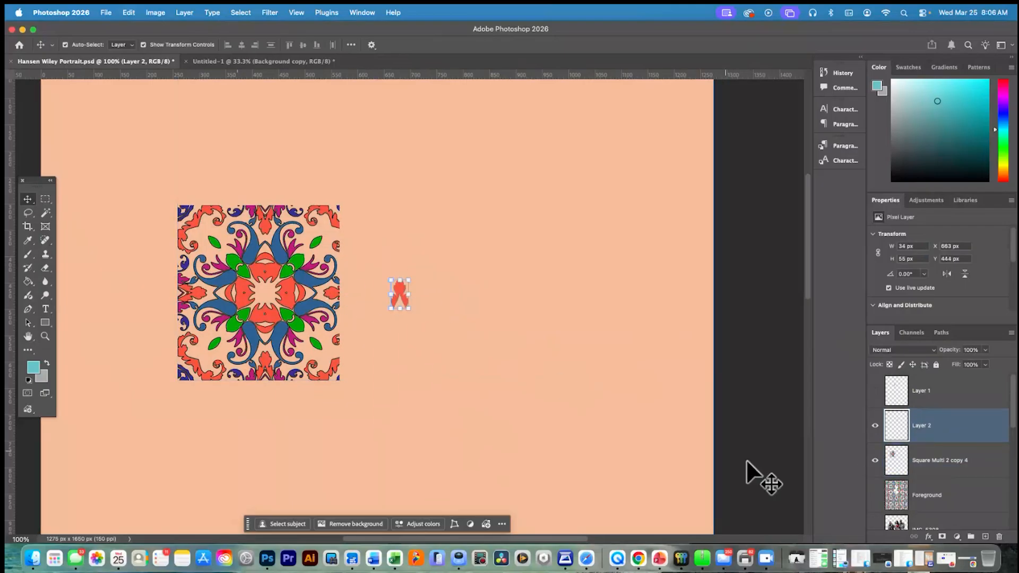
Show the IMG_5308 layer, then move the red motif into the gap beside the baby's legs and rotate it about -27°
{"action": "left_click", "coordinate": [875, 526]}
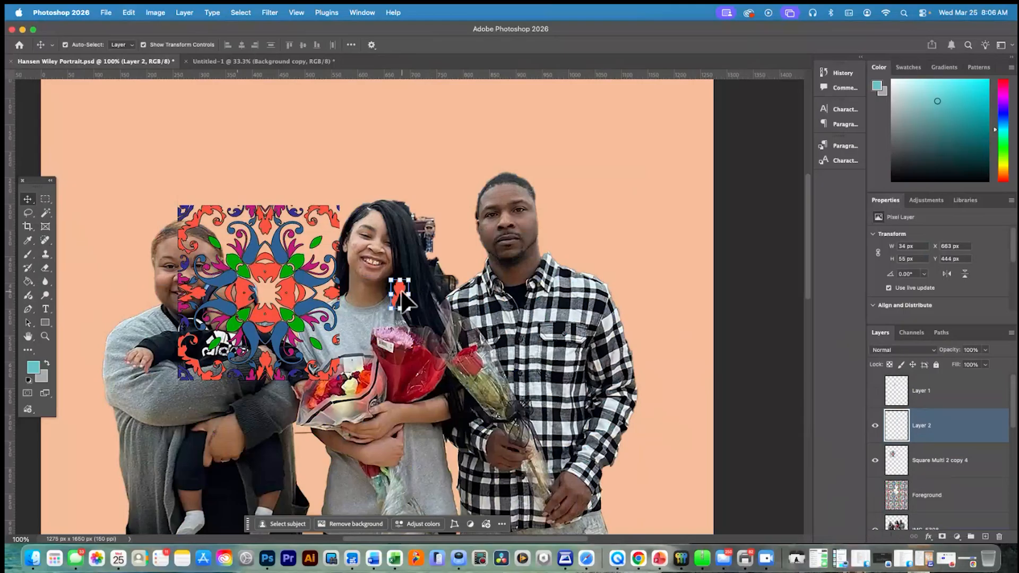
{"action": "left_click_drag", "start_coordinate": [399, 292], "coordinate": [371, 380]}
{"action": "left_click_drag", "start_coordinate": [340, 465], "coordinate": [293, 478]}
{"action": "key", "text": "ctrl+t"}
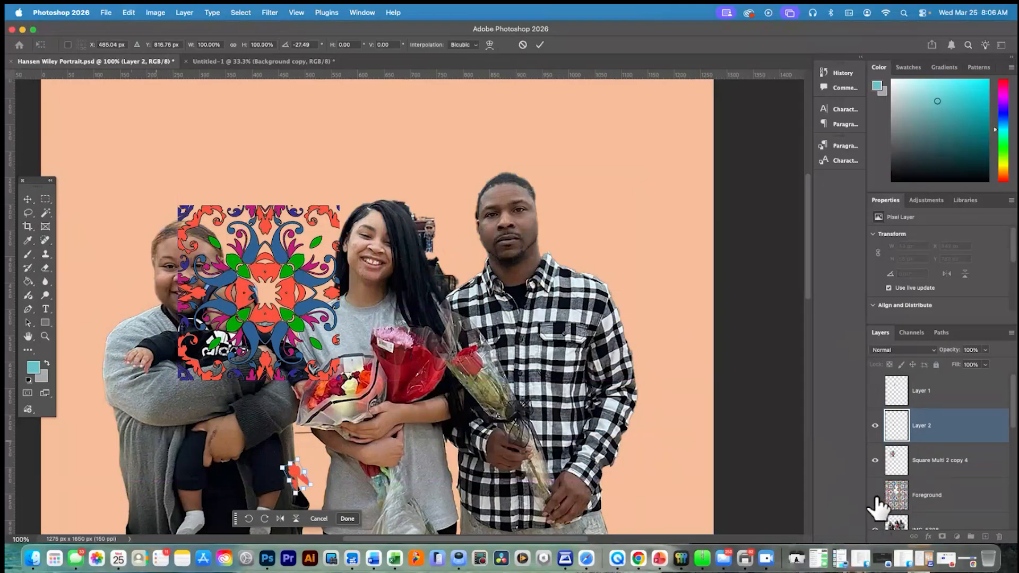
{"action": "key", "text": "Return"}
Show the Background group, keep the Foreground layer hidden, and hide the Square Multi 2 copy 4 layer
{"action": "left_click", "coordinate": [875, 495]}
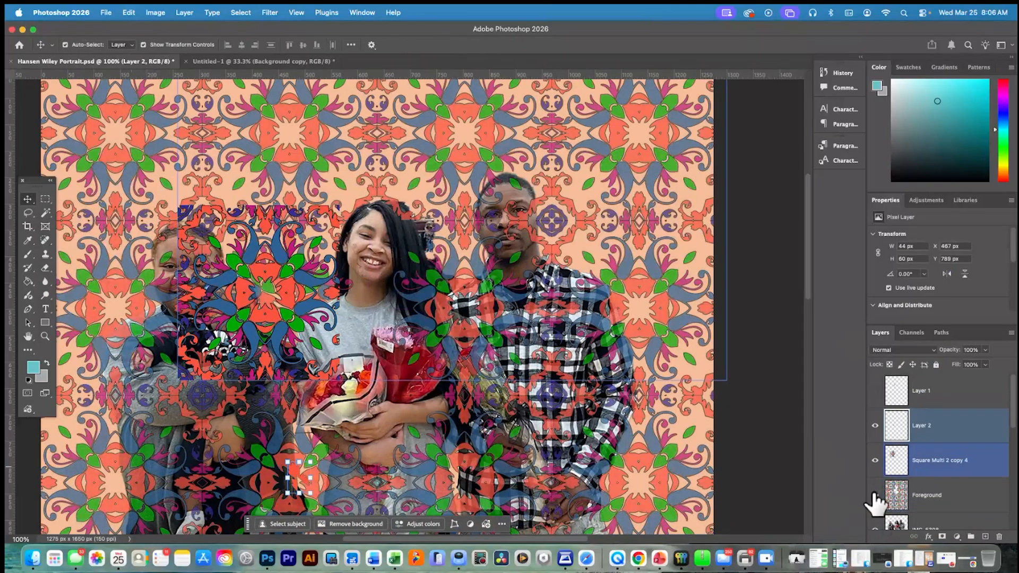
{"action": "left_click", "coordinate": [875, 495]}
{"action": "scroll", "coordinate": [905, 478], "scroll_direction": "down", "scroll_amount": 3}
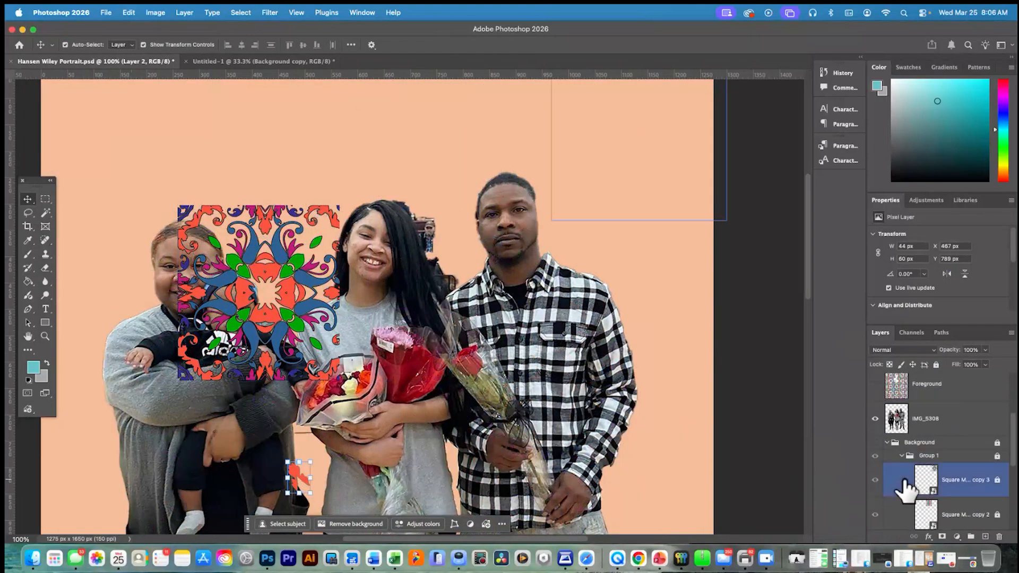
{"action": "left_click", "coordinate": [874, 442]}
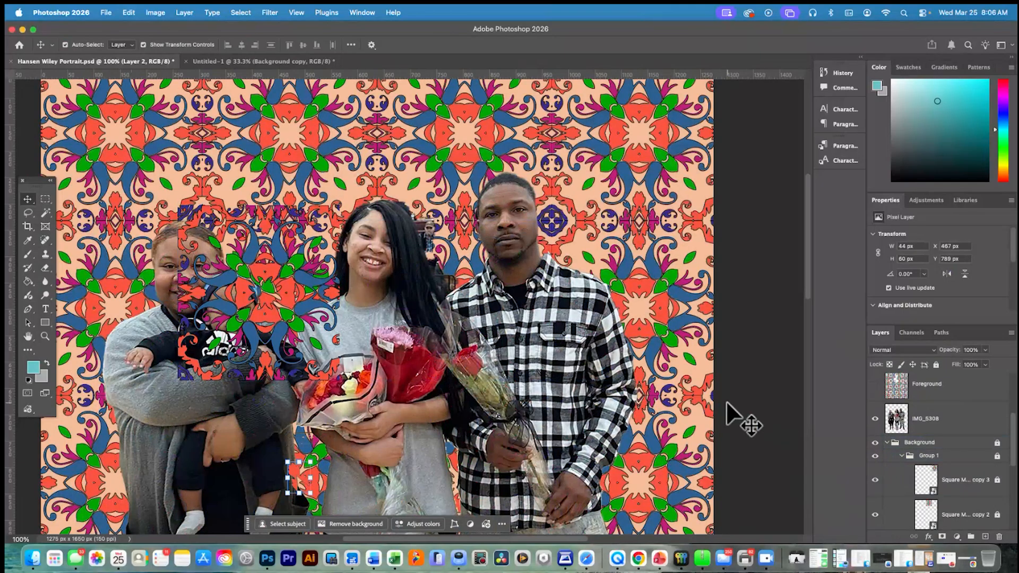
{"action": "scroll", "coordinate": [882, 406], "scroll_direction": "up", "scroll_amount": 3}
{"action": "left_click", "coordinate": [875, 424]}
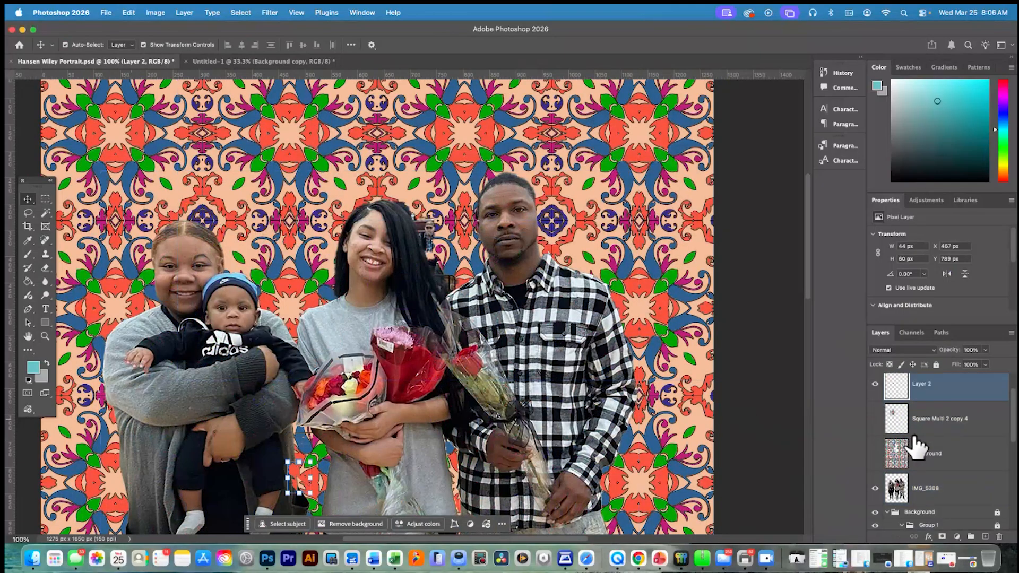
Move the red motif up into the gap between the baby's sleeve and the bouquet and rotate it about -20°
{"action": "left_click_drag", "start_coordinate": [298, 480], "coordinate": [303, 377]}
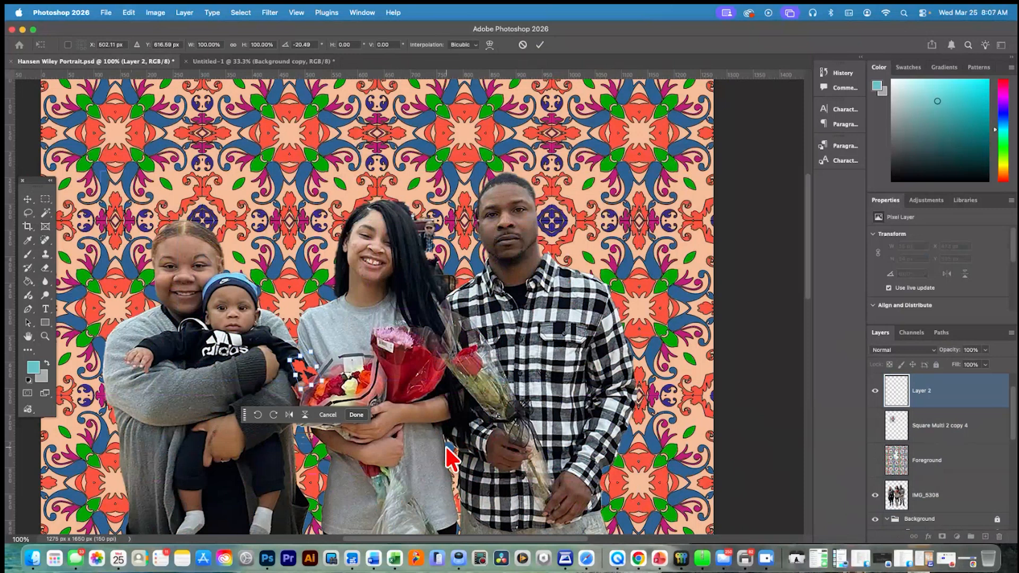
{"action": "scroll", "coordinate": [454, 427], "scroll_direction": "down", "scroll_amount": 5}
{"action": "scroll", "coordinate": [455, 427], "scroll_direction": "up", "scroll_amount": 3}
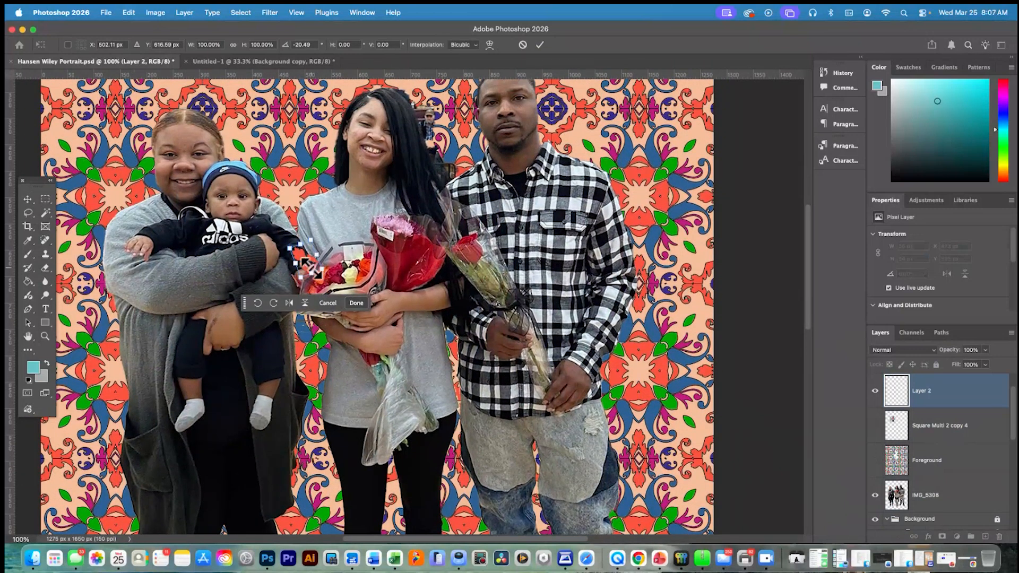
{"action": "scroll", "coordinate": [312, 268], "scroll_direction": "up", "scroll_amount": 3}
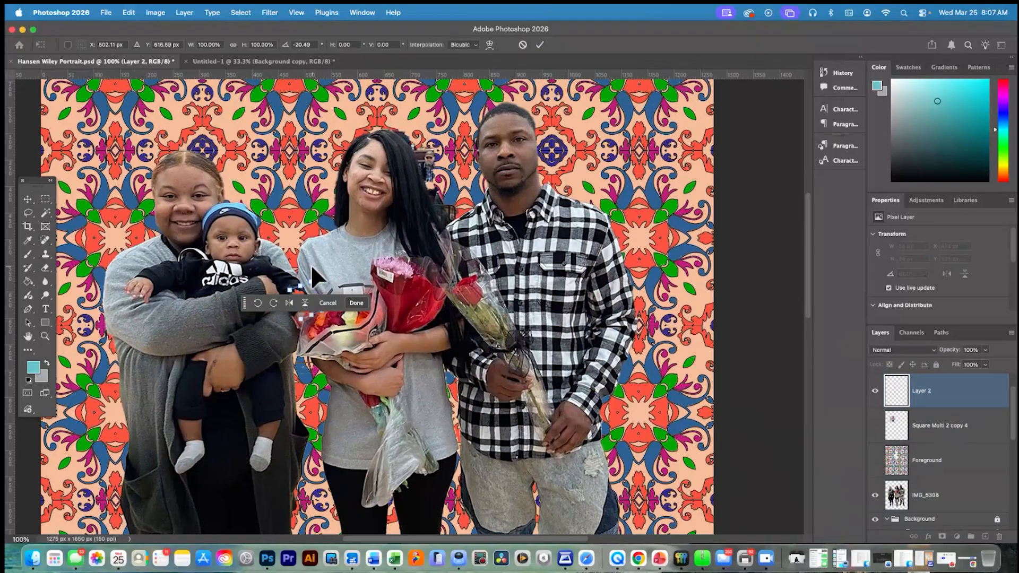
{"action": "scroll", "coordinate": [311, 264], "scroll_direction": "up", "scroll_amount": 1}
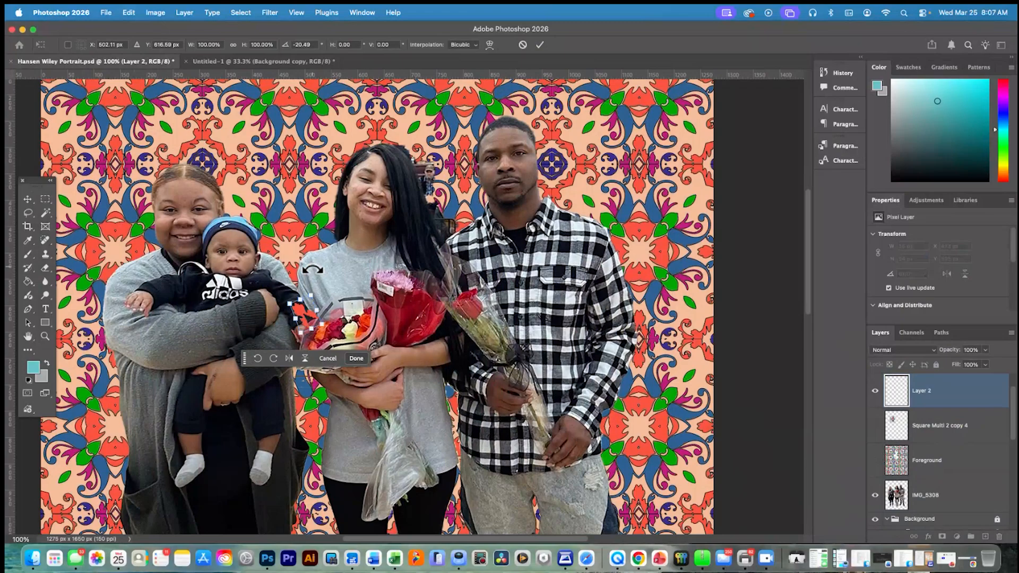
{"action": "scroll", "coordinate": [312, 269], "scroll_direction": "left", "scroll_amount": 4}
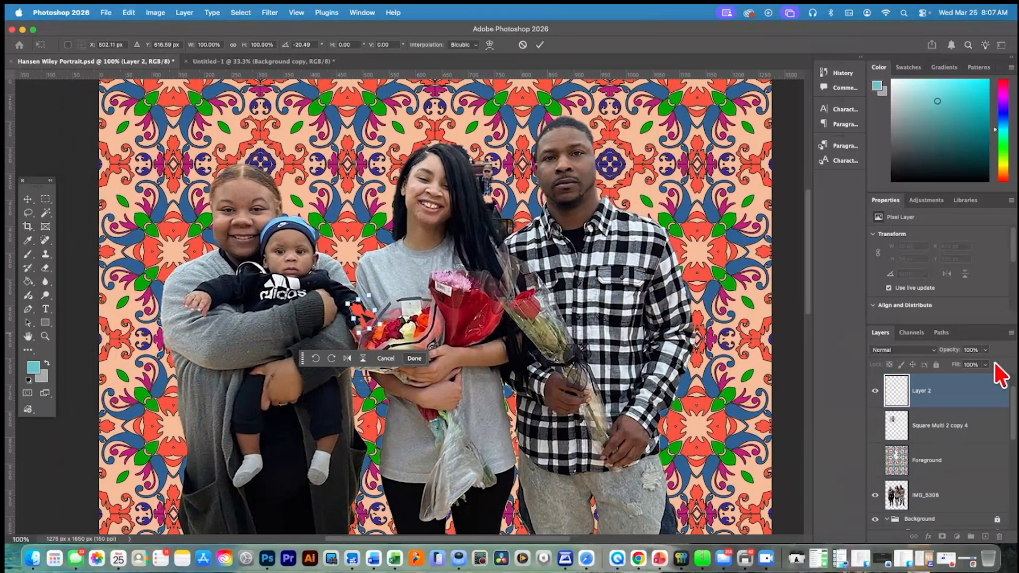
Show the Foreground layer and erase its pattern over the baby-holding woman's leg nearest the middle woman
{"action": "left_click", "coordinate": [875, 460]}
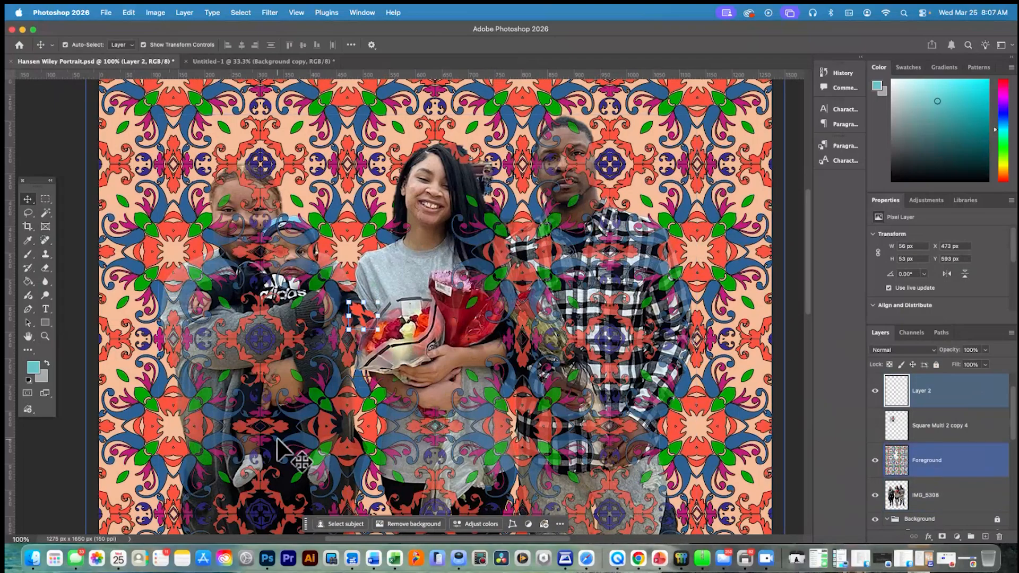
{"action": "scroll", "coordinate": [291, 451], "scroll_direction": "down", "scroll_amount": 5}
{"action": "scroll", "coordinate": [298, 422], "scroll_direction": "down", "scroll_amount": 5}
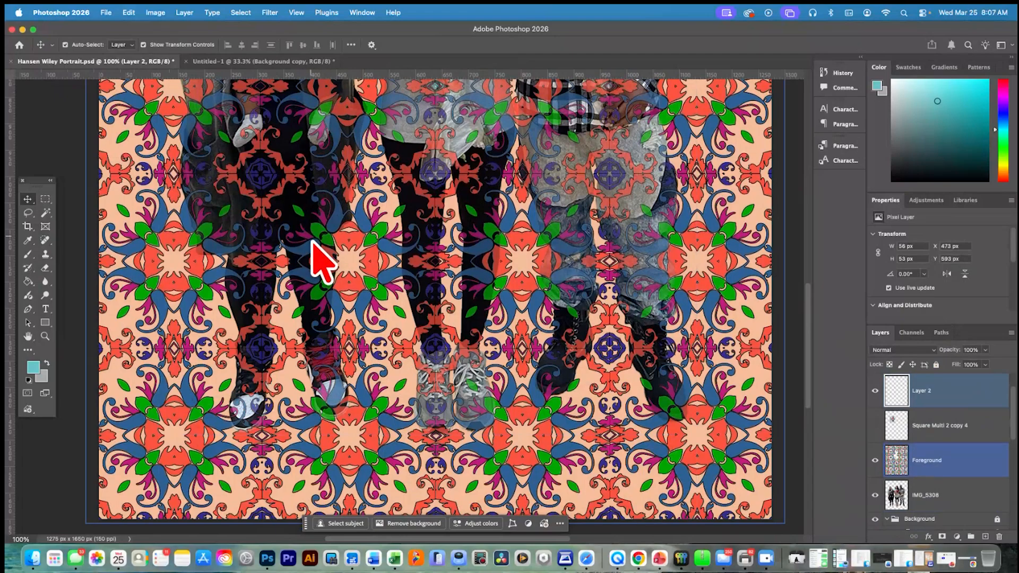
{"action": "left_click", "coordinate": [45, 268]}
{"action": "scroll", "coordinate": [319, 290], "scroll_direction": "up", "scroll_amount": 1}
{"action": "scroll", "coordinate": [319, 289], "scroll_direction": "left", "scroll_amount": 1}
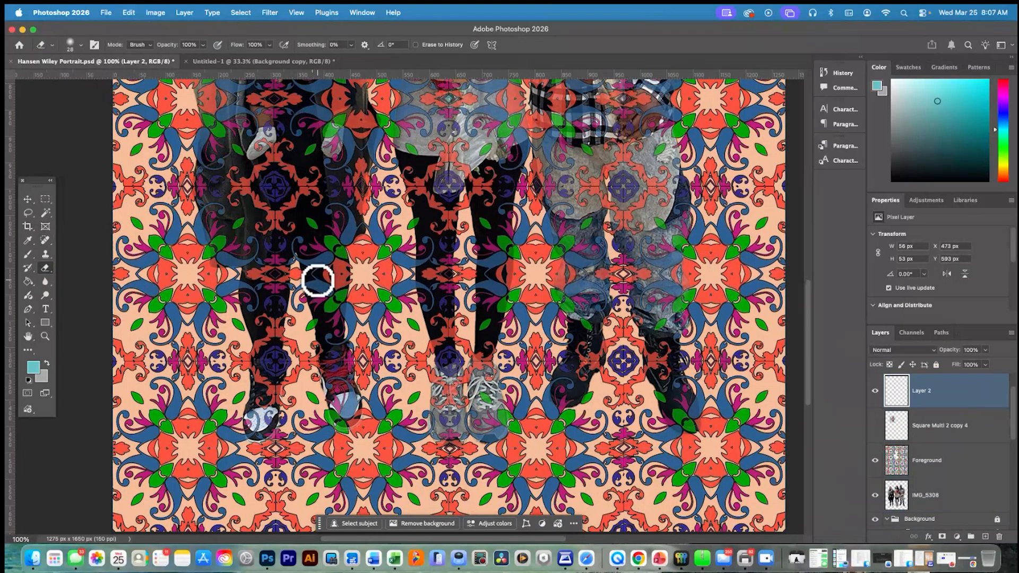
{"action": "left_click", "coordinate": [927, 460]}
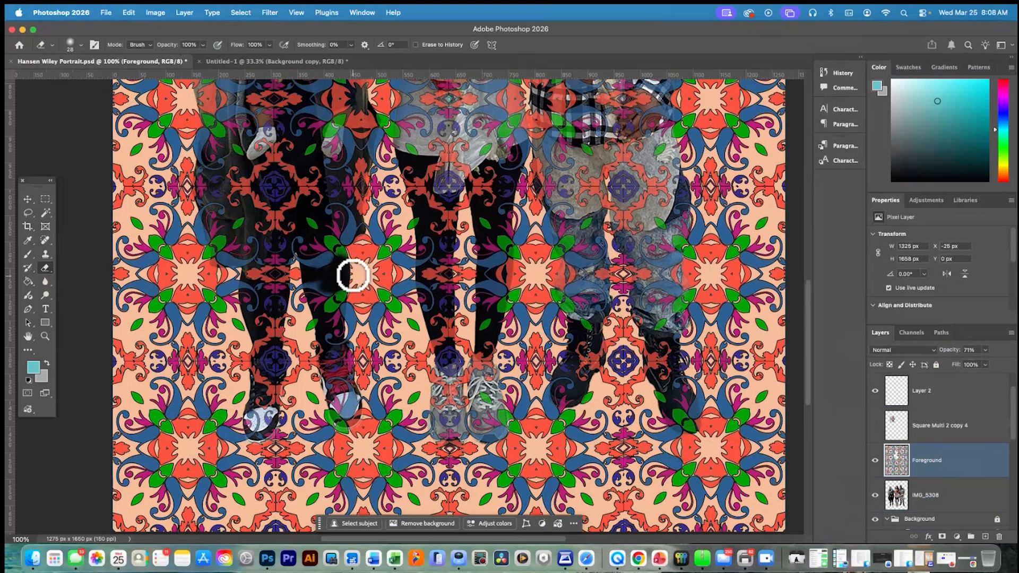
{"action": "mouse_move", "coordinate": [350, 288]}
{"action": "left_mouse_down"}
{"action": "mouse_move", "coordinate": [330, 310]}
{"action": "mouse_move", "coordinate": [337, 297]}
{"action": "mouse_move", "coordinate": [317, 312]}
{"action": "mouse_move", "coordinate": [305, 285]}
{"action": "left_mouse_up"}
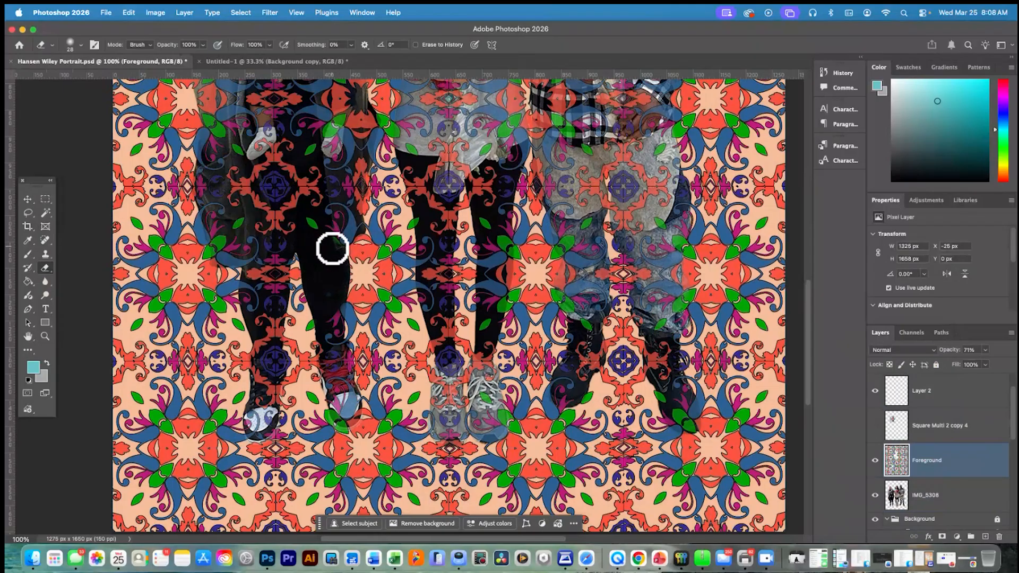
{"action": "mouse_move", "coordinate": [331, 245]}
{"action": "left_mouse_down"}
{"action": "mouse_move", "coordinate": [308, 219]}
{"action": "mouse_move", "coordinate": [342, 273]}
{"action": "left_mouse_up"}
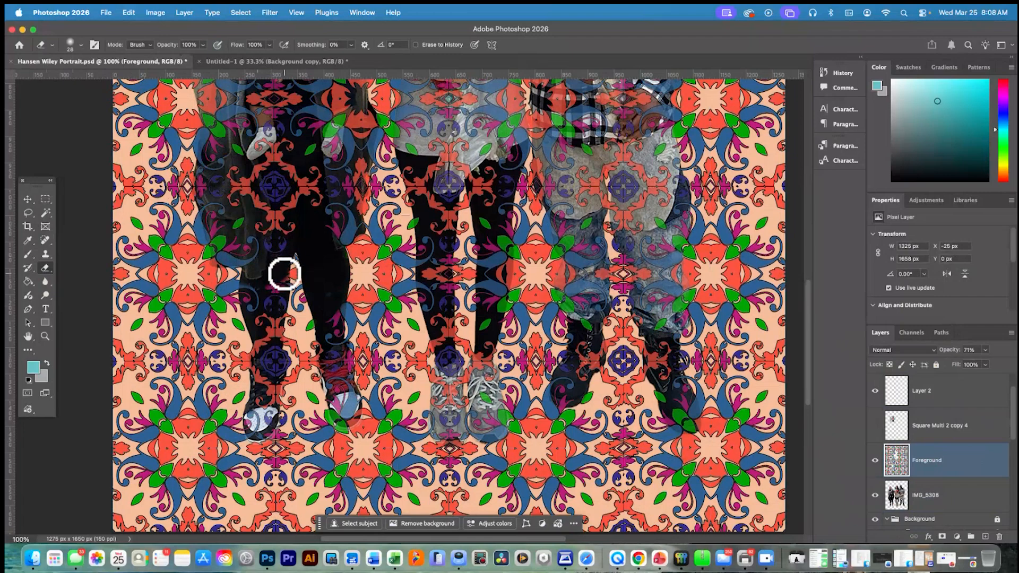
Erase the Foreground pattern over the baby-holding woman's other leg down to the ankle and across her upper thighs
{"action": "mouse_move", "coordinate": [285, 273]}
{"action": "left_mouse_down"}
{"action": "mouse_move", "coordinate": [268, 310]}
{"action": "mouse_move", "coordinate": [274, 326]}
{"action": "mouse_move", "coordinate": [285, 317]}
{"action": "mouse_move", "coordinate": [282, 336]}
{"action": "mouse_move", "coordinate": [257, 332]}
{"action": "mouse_move", "coordinate": [261, 319]}
{"action": "mouse_move", "coordinate": [262, 350]}
{"action": "left_mouse_up"}
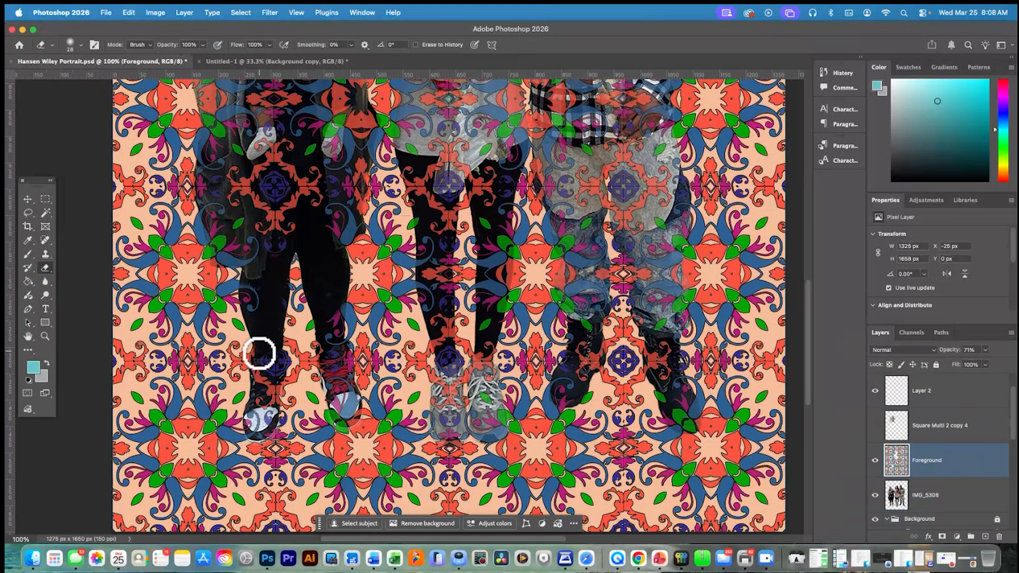
{"action": "left_click_drag", "start_coordinate": [264, 366], "coordinate": [273, 368]}
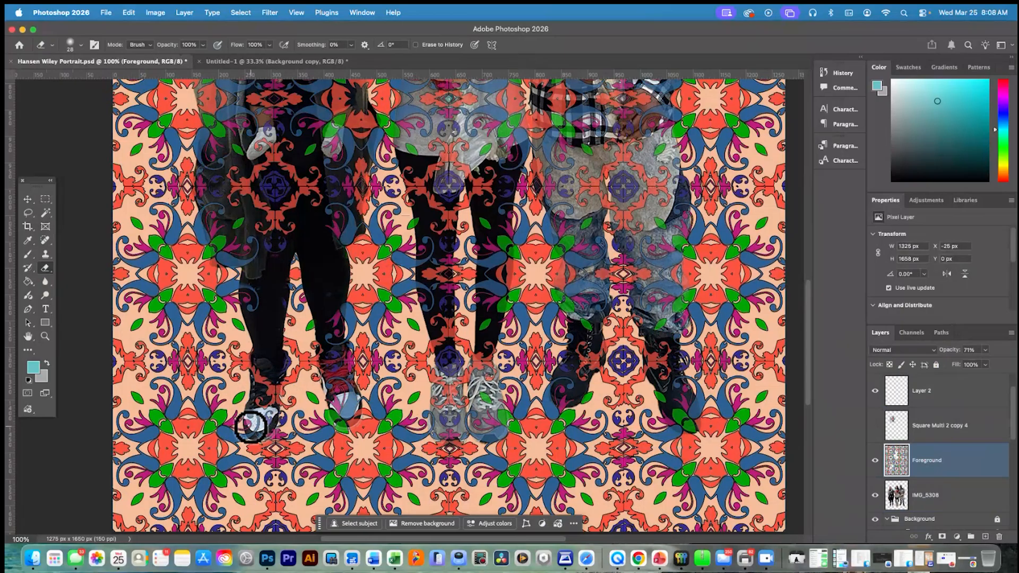
{"action": "scroll", "coordinate": [238, 290], "scroll_direction": "down", "scroll_amount": 2}
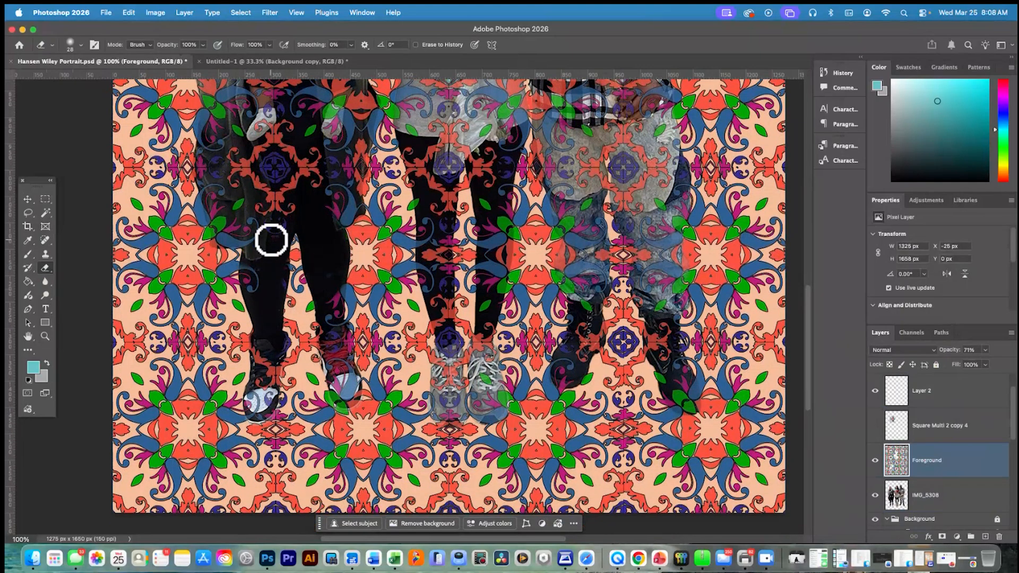
{"action": "mouse_move", "coordinate": [275, 128]}
{"action": "left_mouse_down"}
{"action": "mouse_move", "coordinate": [259, 147]}
{"action": "mouse_move", "coordinate": [247, 165]}
{"action": "mouse_move", "coordinate": [226, 154]}
{"action": "mouse_move", "coordinate": [237, 191]}
{"action": "mouse_move", "coordinate": [245, 182]}
{"action": "mouse_move", "coordinate": [281, 198]}
{"action": "mouse_move", "coordinate": [257, 212]}
{"action": "mouse_move", "coordinate": [260, 199]}
{"action": "mouse_move", "coordinate": [272, 215]}
{"action": "mouse_move", "coordinate": [297, 198]}
{"action": "mouse_move", "coordinate": [291, 165]}
{"action": "mouse_move", "coordinate": [268, 155]}
{"action": "mouse_move", "coordinate": [268, 142]}
{"action": "mouse_move", "coordinate": [237, 161]}
{"action": "mouse_move", "coordinate": [301, 157]}
{"action": "mouse_move", "coordinate": [298, 179]}
{"action": "mouse_move", "coordinate": [314, 165]}
{"action": "left_mouse_up"}
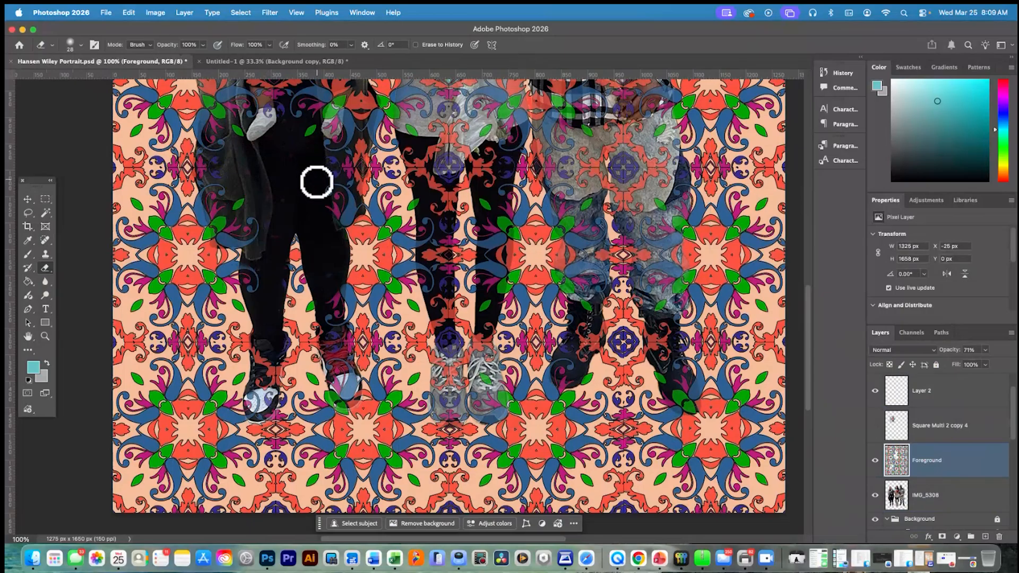
Erase the Foreground pattern over the baby's dangling leg, just above the white sock on the outer side
{"action": "scroll", "coordinate": [291, 204], "scroll_direction": "up", "scroll_amount": 5}
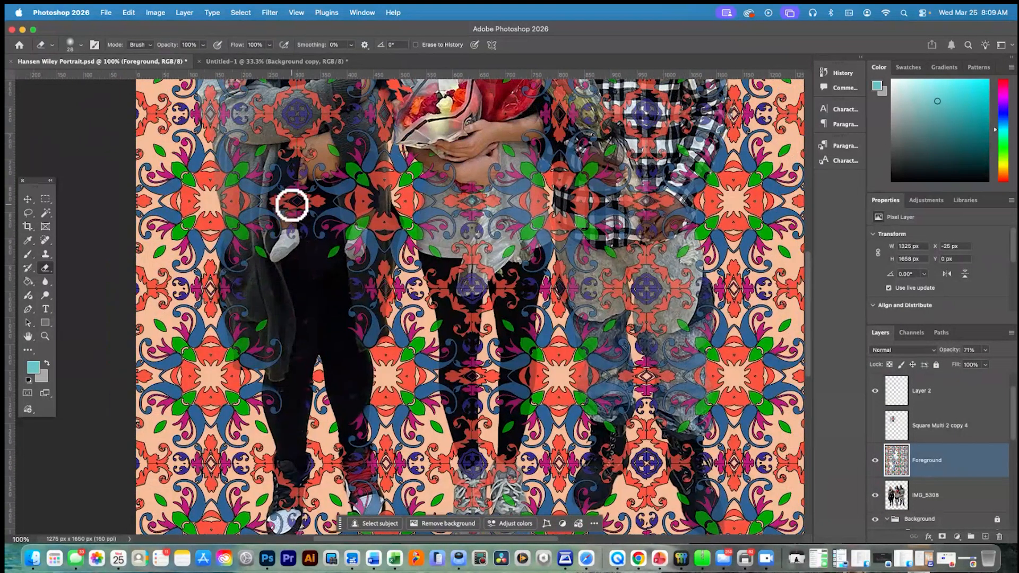
{"action": "scroll", "coordinate": [292, 205], "scroll_direction": "down", "scroll_amount": 2}
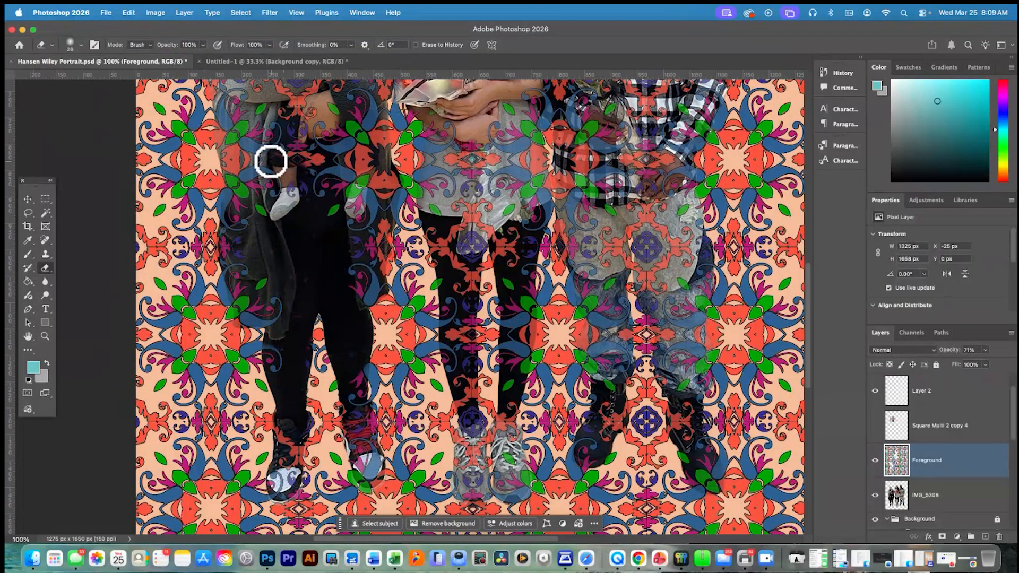
{"action": "mouse_move", "coordinate": [270, 161]}
{"action": "left_mouse_down"}
{"action": "mouse_move", "coordinate": [294, 145]}
{"action": "mouse_move", "coordinate": [291, 166]}
{"action": "mouse_move", "coordinate": [310, 168]}
{"action": "mouse_move", "coordinate": [287, 196]}
{"action": "mouse_move", "coordinate": [292, 190]}
{"action": "left_mouse_up"}
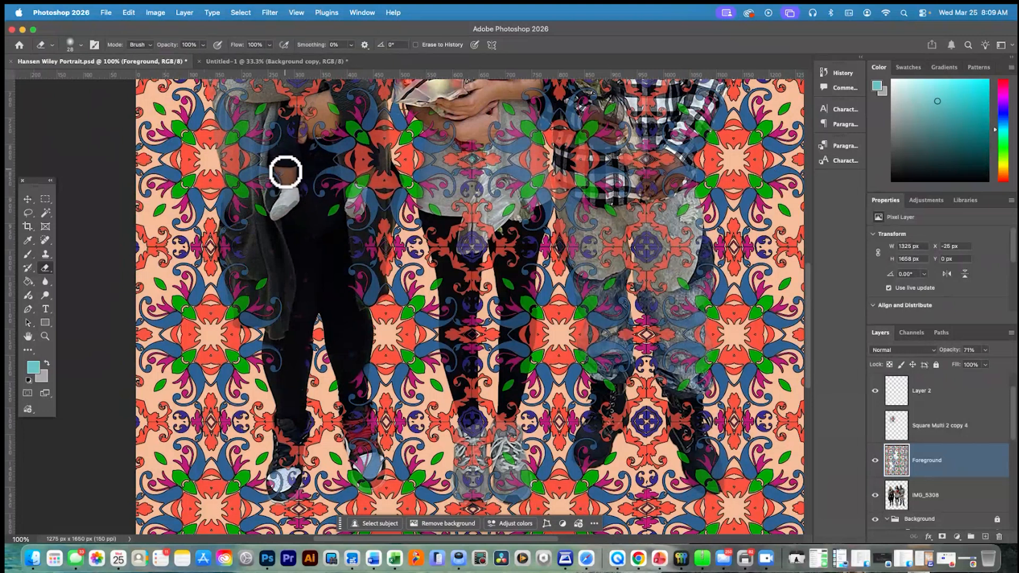
{"action": "scroll", "coordinate": [301, 170], "scroll_direction": "up", "scroll_amount": 5}
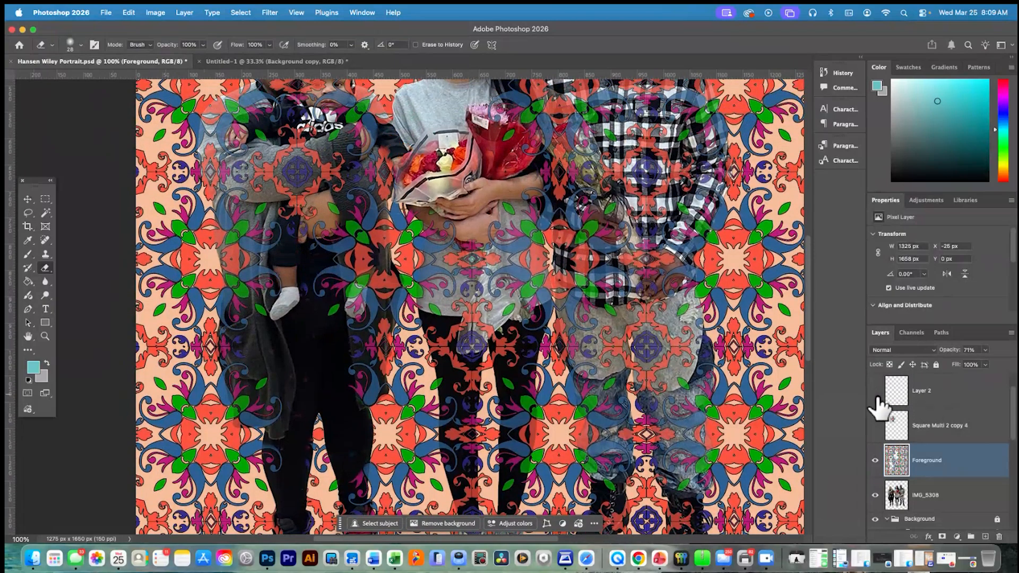
Show Layer 2 and Square Multi 2 copy 4, move the square tile down over the baby-holding woman's legs, and hide the tile's layer
{"action": "left_click", "coordinate": [875, 390]}
{"action": "left_click", "coordinate": [875, 426]}
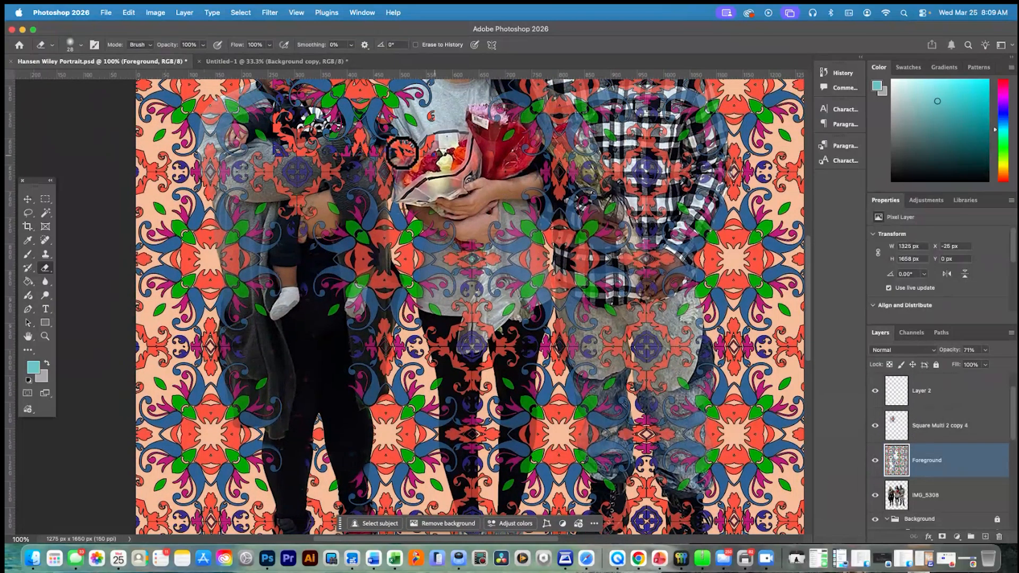
{"action": "scroll", "coordinate": [482, 223], "scroll_direction": "up", "scroll_amount": 4}
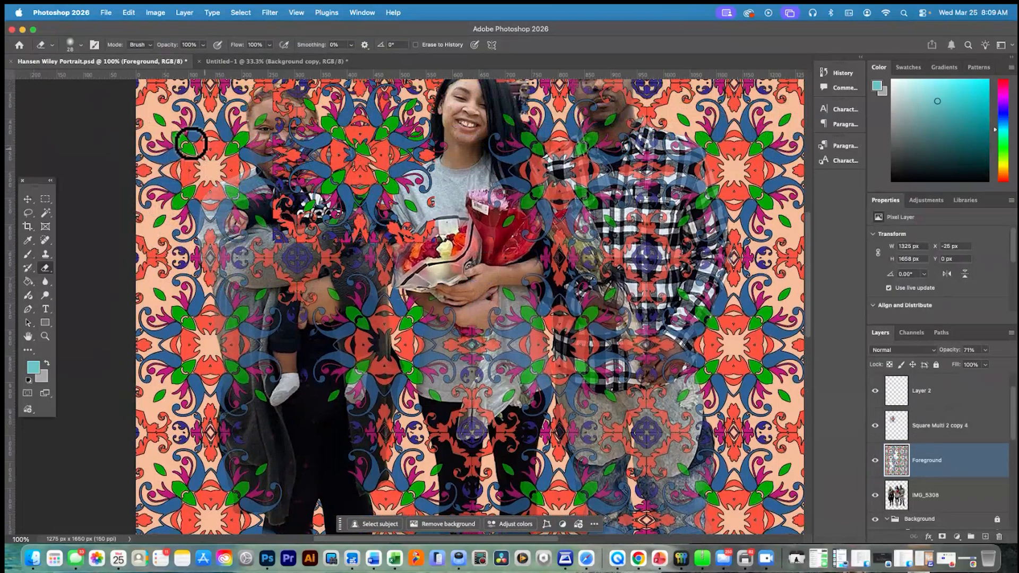
{"action": "left_click", "coordinate": [28, 199]}
{"action": "left_click_drag", "start_coordinate": [213, 157], "coordinate": [372, 362]}
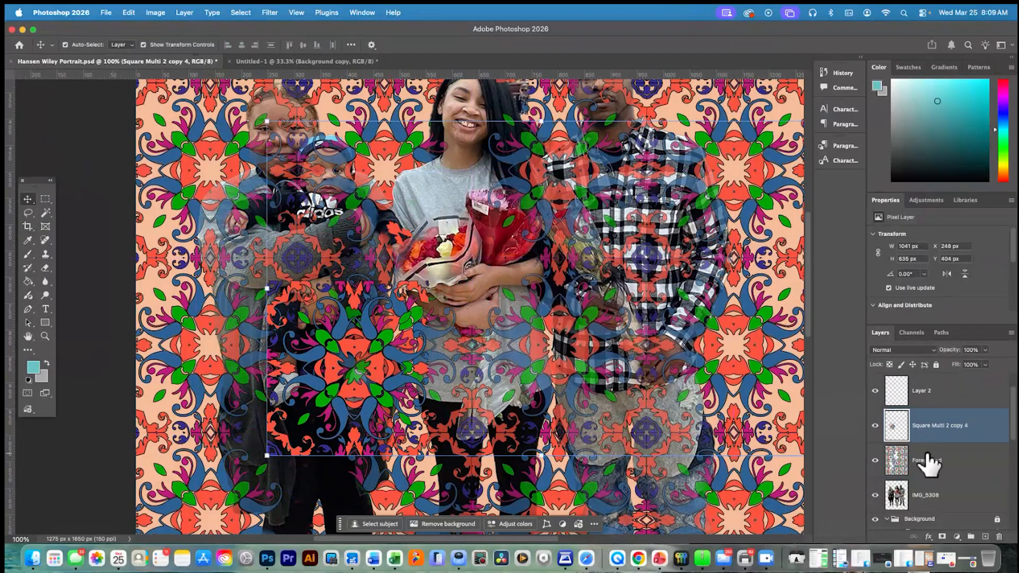
{"action": "left_click", "coordinate": [875, 426]}
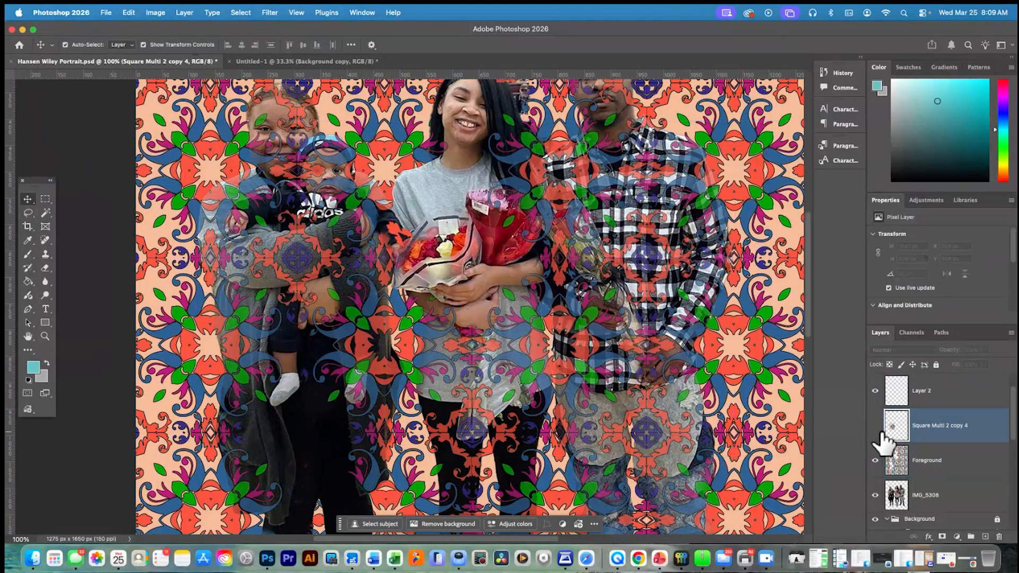
{"action": "left_click", "coordinate": [286, 375], "text": "shift"}
{"action": "scroll", "coordinate": [133, 288], "scroll_direction": "up", "scroll_amount": 3}
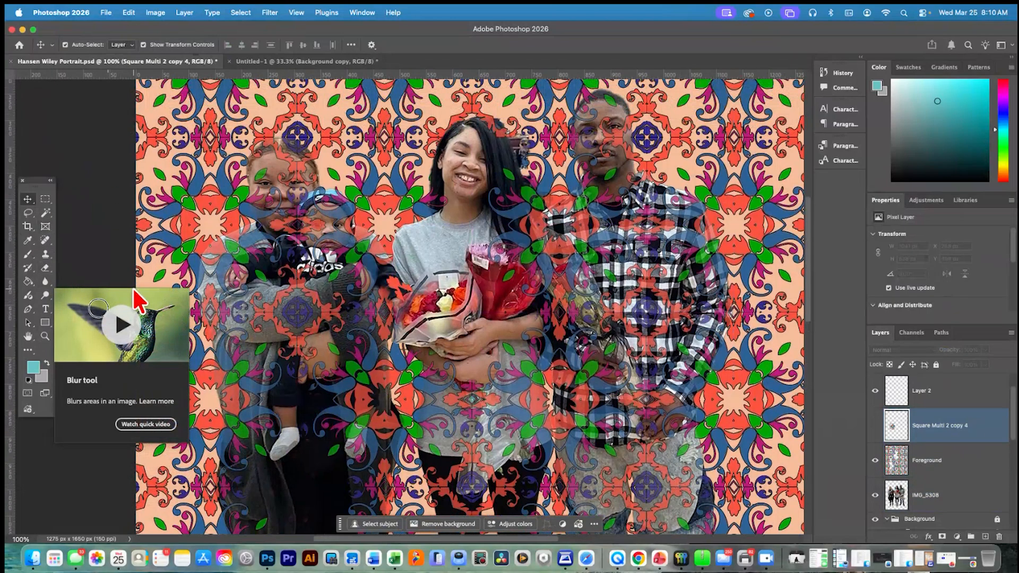
Erase the Foreground layer's pattern over the baby-holding woman's gray sleeve and face and the front of the baby's hoodie
{"action": "left_click", "coordinate": [46, 270]}
{"action": "scroll", "coordinate": [158, 269], "scroll_direction": "left", "scroll_amount": 1}
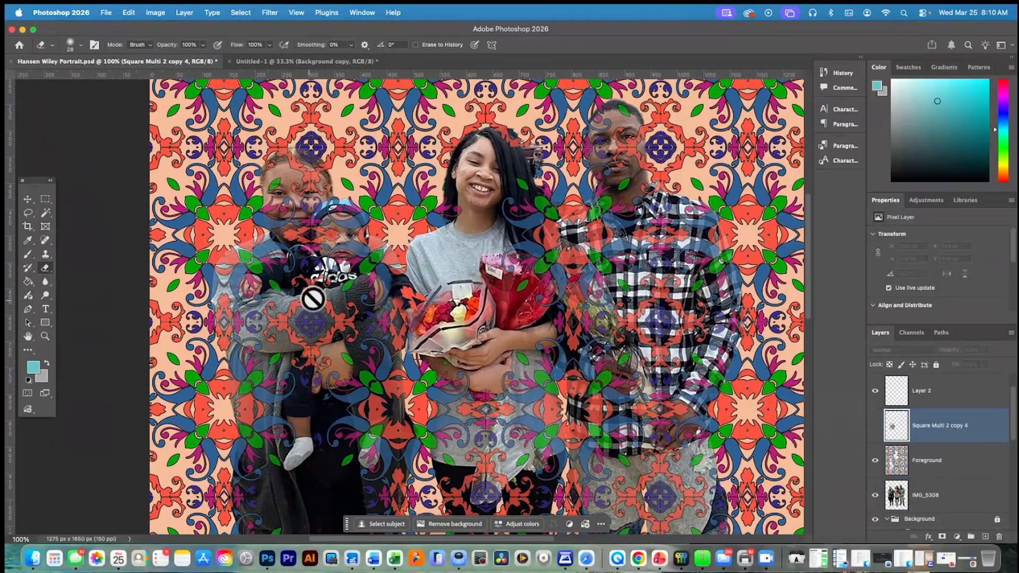
{"action": "left_click", "coordinate": [931, 457]}
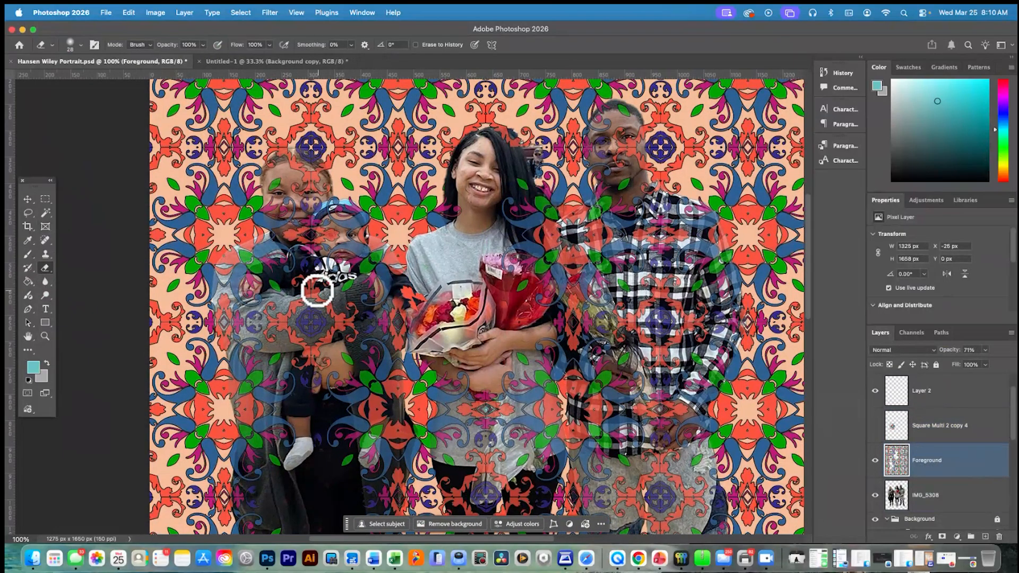
{"action": "mouse_move", "coordinate": [317, 289]}
{"action": "left_mouse_down"}
{"action": "mouse_move", "coordinate": [296, 282]}
{"action": "mouse_move", "coordinate": [327, 281]}
{"action": "mouse_move", "coordinate": [283, 324]}
{"action": "mouse_move", "coordinate": [272, 306]}
{"action": "mouse_move", "coordinate": [267, 317]}
{"action": "mouse_move", "coordinate": [275, 340]}
{"action": "mouse_move", "coordinate": [286, 333]}
{"action": "mouse_move", "coordinate": [275, 325]}
{"action": "mouse_move", "coordinate": [295, 352]}
{"action": "mouse_move", "coordinate": [313, 349]}
{"action": "mouse_move", "coordinate": [301, 340]}
{"action": "mouse_move", "coordinate": [309, 348]}
{"action": "mouse_move", "coordinate": [297, 358]}
{"action": "mouse_move", "coordinate": [327, 366]}
{"action": "mouse_move", "coordinate": [300, 362]}
{"action": "mouse_move", "coordinate": [313, 389]}
{"action": "mouse_move", "coordinate": [329, 333]}
{"action": "mouse_move", "coordinate": [322, 340]}
{"action": "mouse_move", "coordinate": [313, 330]}
{"action": "mouse_move", "coordinate": [325, 317]}
{"action": "mouse_move", "coordinate": [301, 323]}
{"action": "mouse_move", "coordinate": [304, 308]}
{"action": "mouse_move", "coordinate": [326, 301]}
{"action": "mouse_move", "coordinate": [354, 337]}
{"action": "mouse_move", "coordinate": [353, 305]}
{"action": "mouse_move", "coordinate": [315, 305]}
{"action": "mouse_move", "coordinate": [304, 262]}
{"action": "mouse_move", "coordinate": [331, 234]}
{"action": "mouse_move", "coordinate": [297, 223]}
{"action": "left_mouse_up"}
{"action": "scroll", "coordinate": [295, 183], "scroll_direction": "down", "scroll_amount": 2}
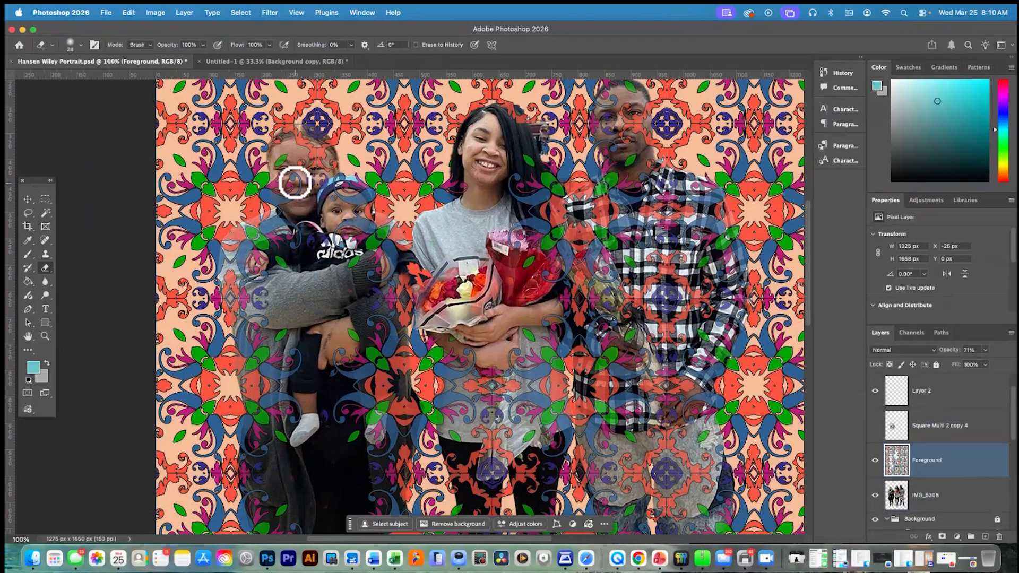
{"action": "mouse_move", "coordinate": [295, 182]}
{"action": "left_mouse_down"}
{"action": "mouse_move", "coordinate": [274, 183]}
{"action": "mouse_move", "coordinate": [273, 173]}
{"action": "mouse_move", "coordinate": [293, 160]}
{"action": "mouse_move", "coordinate": [320, 179]}
{"action": "mouse_move", "coordinate": [291, 192]}
{"action": "mouse_move", "coordinate": [321, 183]}
{"action": "mouse_move", "coordinate": [331, 165]}
{"action": "mouse_move", "coordinate": [300, 140]}
{"action": "left_mouse_up"}
{"action": "scroll", "coordinate": [305, 146], "scroll_direction": "down", "scroll_amount": 1}
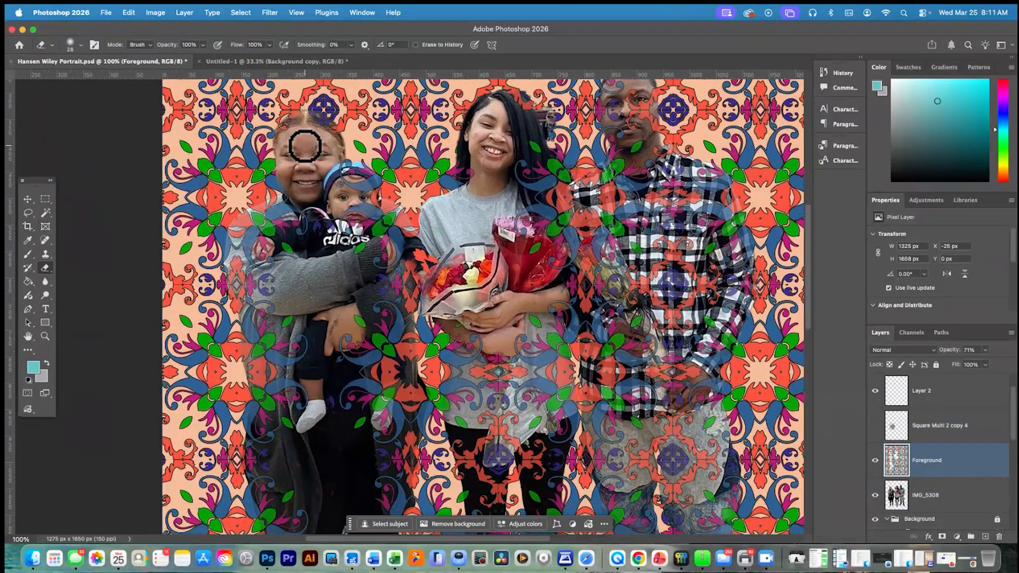
Erase the remaining Foreground pattern over the baby's face and hoodie collar and the outer edge of the woman's gray sleeve
{"action": "scroll", "coordinate": [305, 145], "scroll_direction": "up", "scroll_amount": 2}
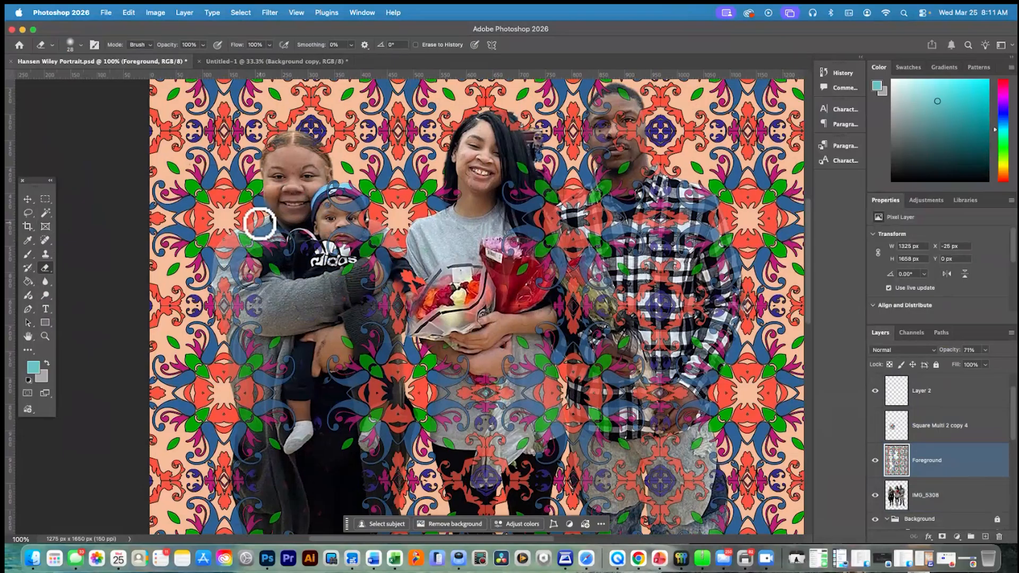
{"action": "scroll", "coordinate": [322, 268], "scroll_direction": "right", "scroll_amount": 1}
{"action": "scroll", "coordinate": [321, 288], "scroll_direction": "left", "scroll_amount": 1}
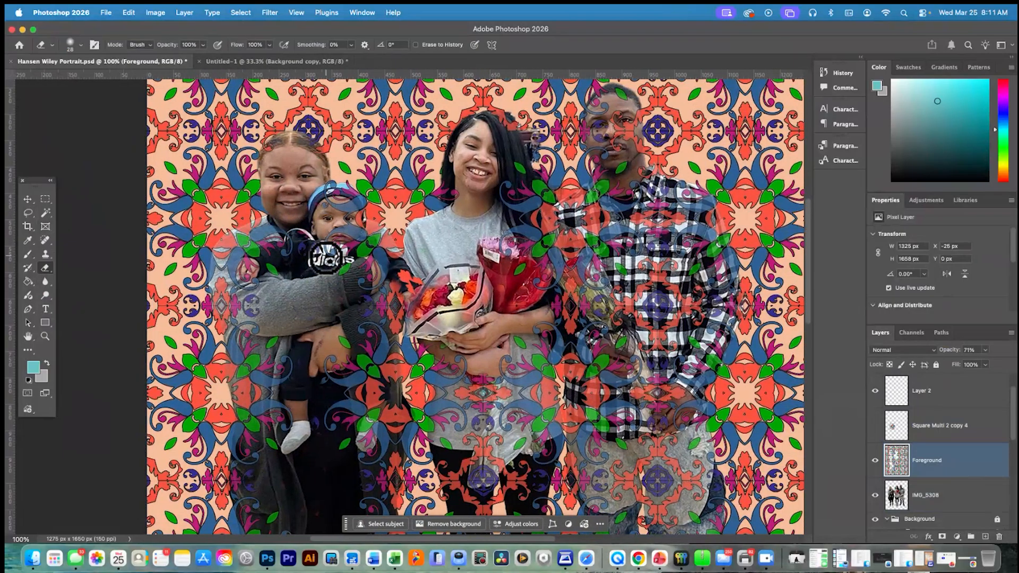
{"action": "mouse_move", "coordinate": [303, 237]}
{"action": "left_mouse_down"}
{"action": "mouse_move", "coordinate": [342, 246]}
{"action": "mouse_move", "coordinate": [325, 206]}
{"action": "mouse_move", "coordinate": [359, 205]}
{"action": "mouse_move", "coordinate": [324, 179]}
{"action": "mouse_move", "coordinate": [352, 246]}
{"action": "mouse_move", "coordinate": [337, 228]}
{"action": "mouse_move", "coordinate": [345, 218]}
{"action": "mouse_move", "coordinate": [358, 235]}
{"action": "mouse_move", "coordinate": [326, 244]}
{"action": "mouse_move", "coordinate": [350, 227]}
{"action": "left_mouse_up"}
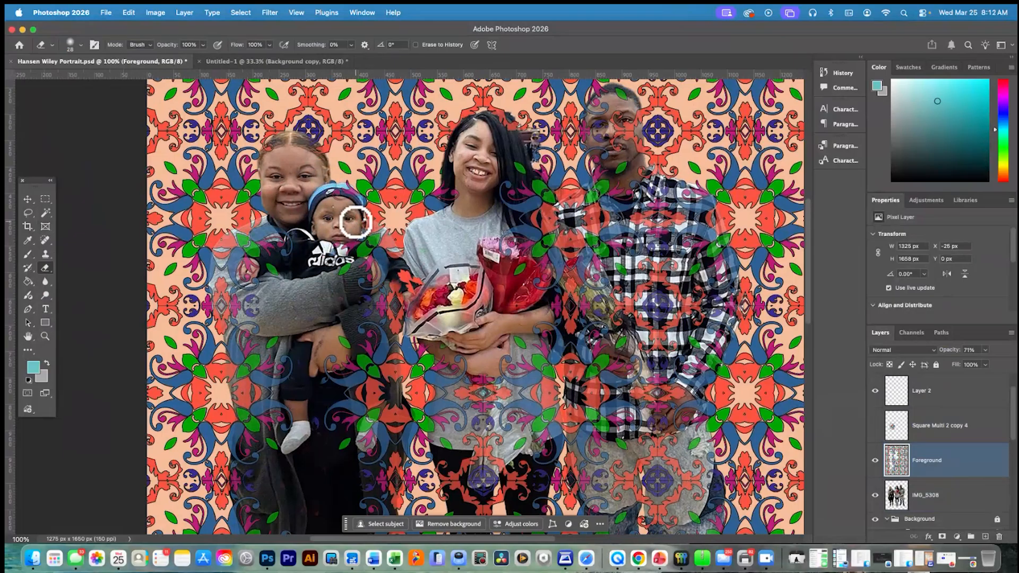
{"action": "scroll", "coordinate": [301, 312], "scroll_direction": "up", "scroll_amount": 1}
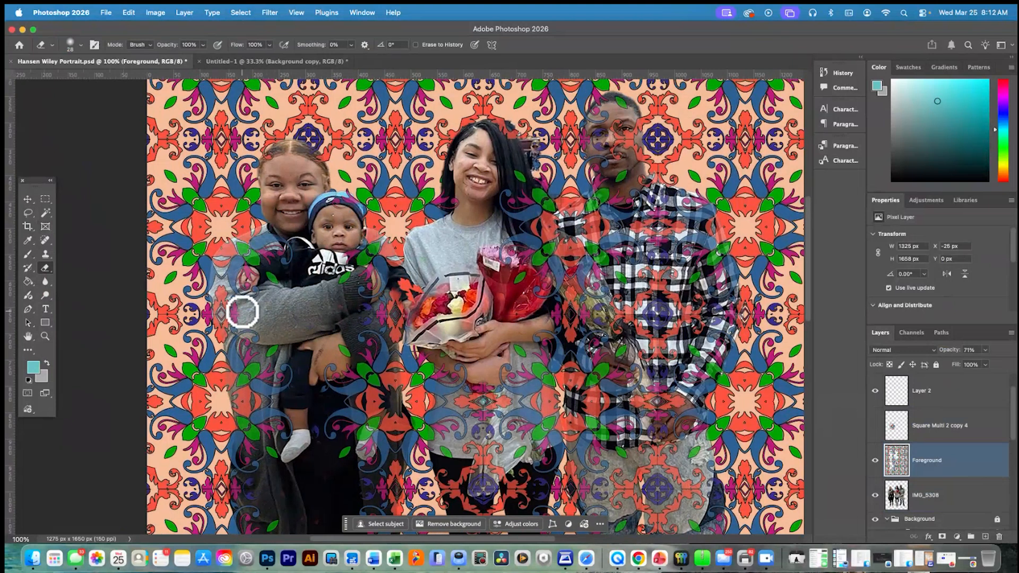
{"action": "mouse_move", "coordinate": [215, 294]}
{"action": "left_mouse_down"}
{"action": "mouse_move", "coordinate": [229, 326]}
{"action": "mouse_move", "coordinate": [272, 334]}
{"action": "mouse_move", "coordinate": [269, 423]}
{"action": "left_mouse_up"}
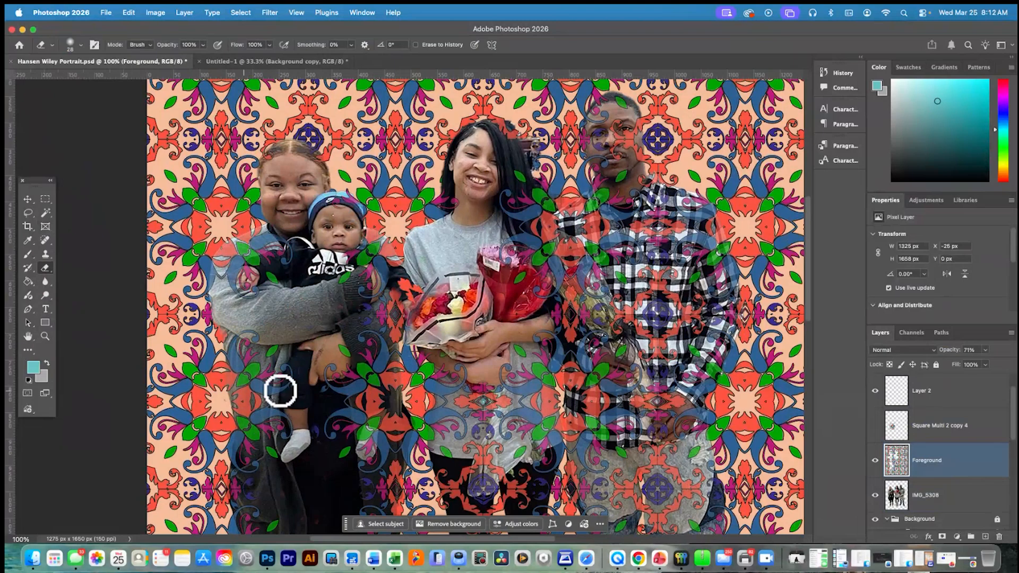
Erase the Foreground pattern over the man's face and over the middle woman's long hair beside her shoulder
{"action": "mouse_move", "coordinate": [628, 137]}
{"action": "left_mouse_down"}
{"action": "mouse_move", "coordinate": [631, 158]}
{"action": "mouse_move", "coordinate": [637, 142]}
{"action": "mouse_move", "coordinate": [608, 158]}
{"action": "mouse_move", "coordinate": [582, 125]}
{"action": "mouse_move", "coordinate": [586, 143]}
{"action": "mouse_move", "coordinate": [599, 136]}
{"action": "mouse_move", "coordinate": [583, 132]}
{"action": "mouse_move", "coordinate": [608, 113]}
{"action": "mouse_move", "coordinate": [622, 166]}
{"action": "mouse_move", "coordinate": [593, 146]}
{"action": "mouse_move", "coordinate": [604, 162]}
{"action": "mouse_move", "coordinate": [594, 164]}
{"action": "mouse_move", "coordinate": [621, 170]}
{"action": "left_mouse_up"}
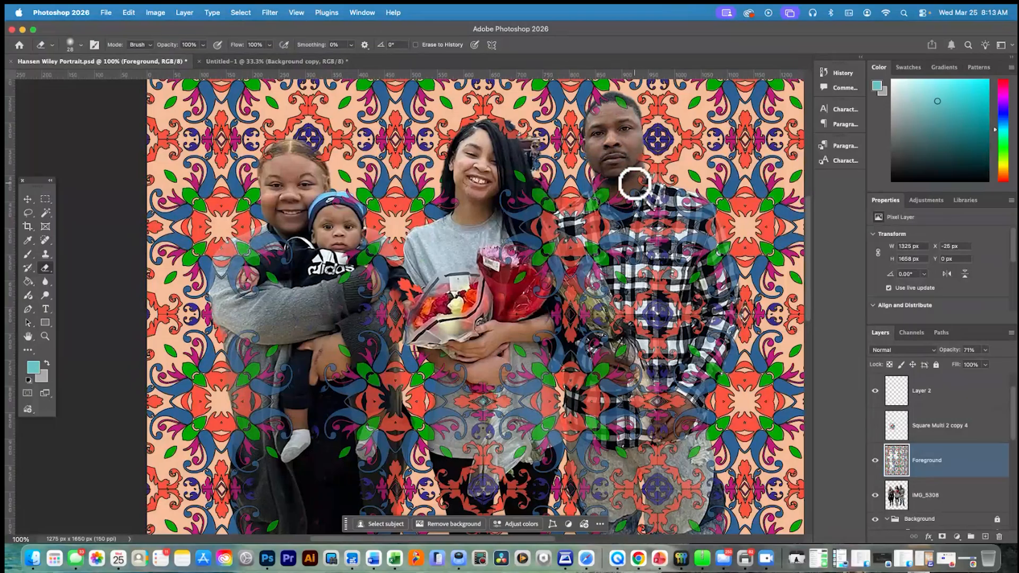
{"action": "scroll", "coordinate": [225, 173], "scroll_direction": "right", "scroll_amount": 4}
{"action": "scroll", "coordinate": [225, 173], "scroll_direction": "up", "scroll_amount": 1}
{"action": "mouse_move", "coordinate": [430, 209]}
{"action": "left_mouse_down"}
{"action": "mouse_move", "coordinate": [422, 200]}
{"action": "mouse_move", "coordinate": [453, 235]}
{"action": "left_mouse_up"}
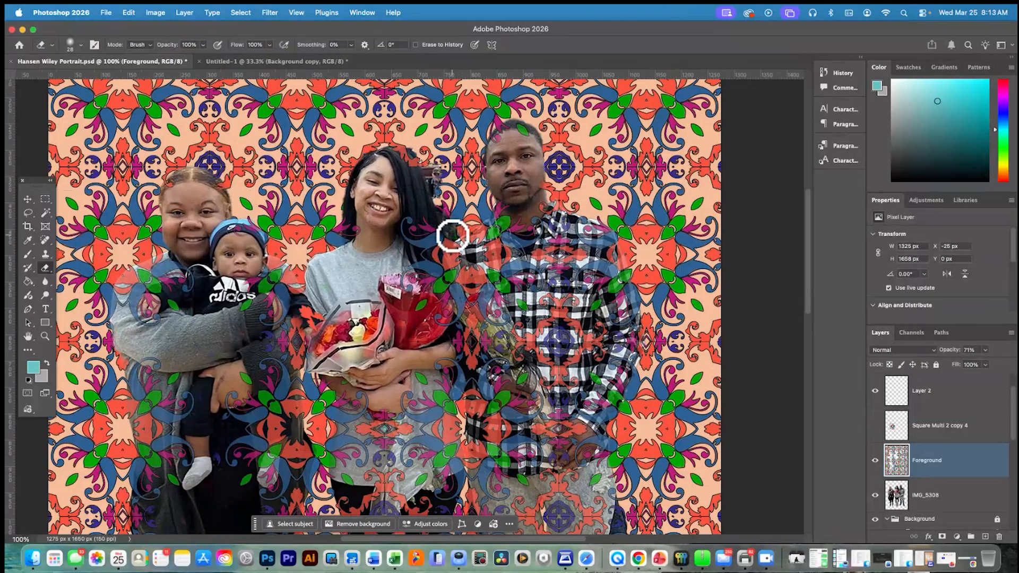
Remove the Foreground pattern shapes over the man's shoulder beside the woman with Magic Wand selections, and erase the leftover bits
{"action": "left_click", "coordinate": [45, 212]}
{"action": "left_click", "coordinate": [467, 279]}
{"action": "key", "text": "Delete"}
{"action": "left_click", "coordinate": [475, 236]}
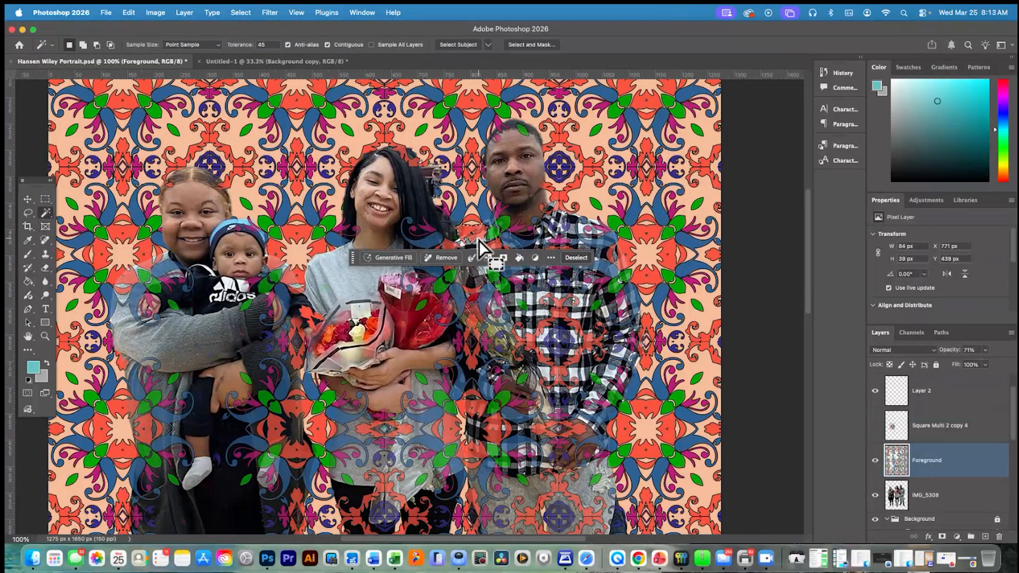
{"action": "key", "text": "Delete"}
{"action": "left_click", "coordinate": [449, 256]}
{"action": "key", "text": "Delete"}
{"action": "left_click", "coordinate": [492, 256]}
{"action": "key", "text": "Delete"}
{"action": "left_click", "coordinate": [508, 256]}
{"action": "key", "text": "Delete"}
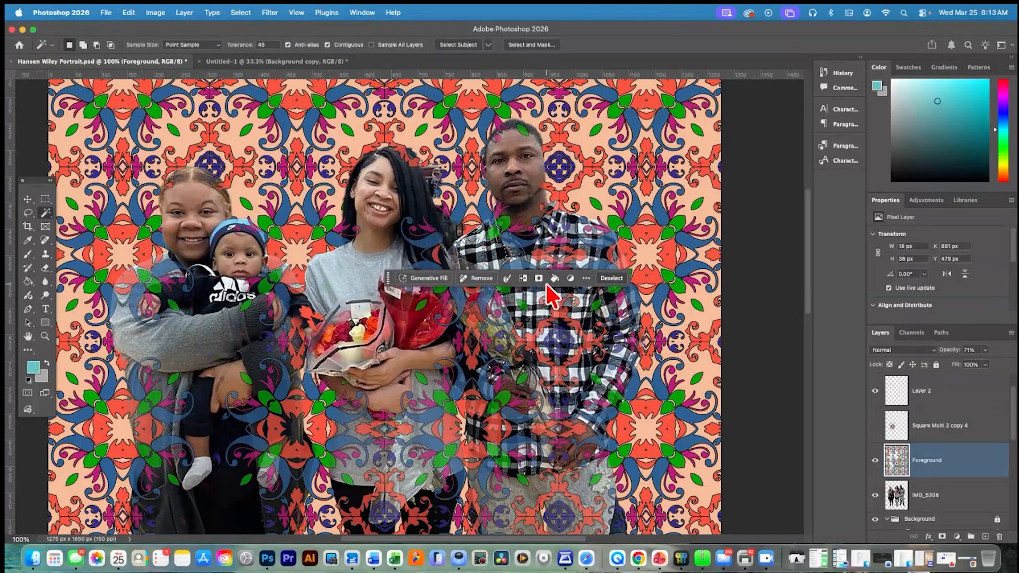
{"action": "key", "text": "ctrl+d"}
{"action": "key", "text": "e"}
{"action": "mouse_move", "coordinate": [483, 257]}
{"action": "left_mouse_down"}
{"action": "mouse_move", "coordinate": [512, 260]}
{"action": "mouse_move", "coordinate": [505, 284]}
{"action": "mouse_move", "coordinate": [534, 276]}
{"action": "mouse_move", "coordinate": [488, 265]}
{"action": "left_mouse_up"}
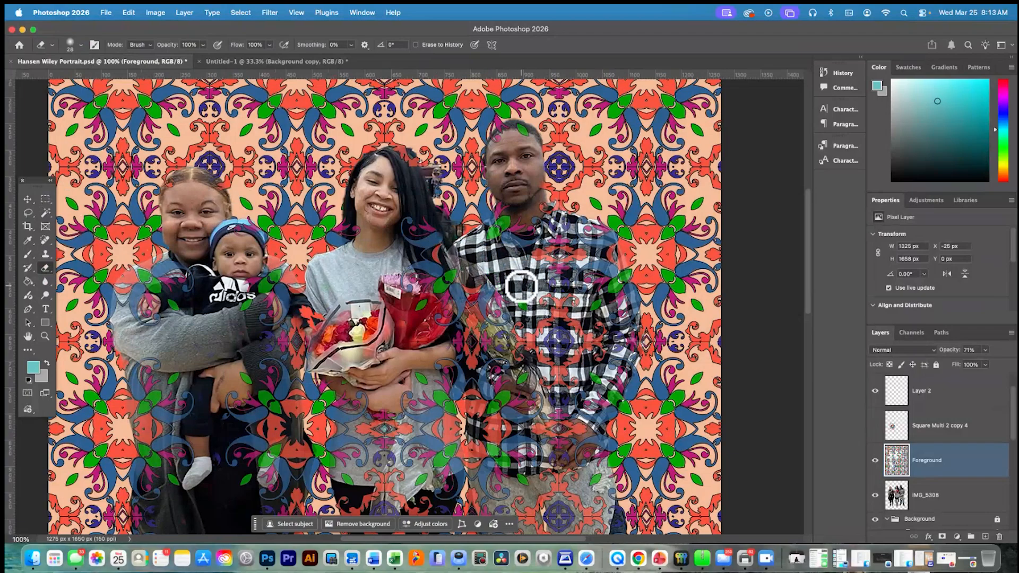
With a 28 px eraser at 100% hardness, erase the Foreground pattern over the man's rose bouquet, upper hand and shirt front
{"action": "scroll", "coordinate": [477, 295], "scroll_direction": "right", "scroll_amount": 3}
{"action": "left_click", "coordinate": [80, 45]}
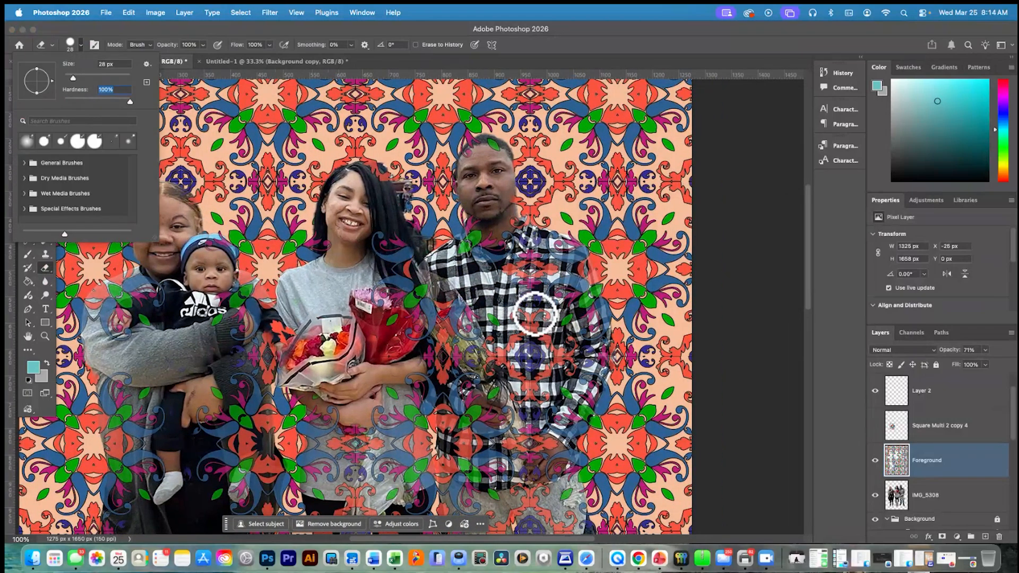
{"action": "left_click", "coordinate": [522, 317]}
{"action": "mouse_move", "coordinate": [493, 317]}
{"action": "left_mouse_down"}
{"action": "mouse_move", "coordinate": [422, 307]}
{"action": "mouse_move", "coordinate": [409, 322]}
{"action": "mouse_move", "coordinate": [458, 311]}
{"action": "mouse_move", "coordinate": [465, 337]}
{"action": "mouse_move", "coordinate": [494, 359]}
{"action": "left_mouse_up"}
{"action": "mouse_move", "coordinate": [498, 420]}
{"action": "left_mouse_down"}
{"action": "mouse_move", "coordinate": [464, 449]}
{"action": "mouse_move", "coordinate": [443, 427]}
{"action": "mouse_move", "coordinate": [437, 377]}
{"action": "mouse_move", "coordinate": [468, 414]}
{"action": "mouse_move", "coordinate": [533, 420]}
{"action": "mouse_move", "coordinate": [494, 345]}
{"action": "mouse_move", "coordinate": [569, 336]}
{"action": "mouse_move", "coordinate": [566, 373]}
{"action": "mouse_move", "coordinate": [539, 378]}
{"action": "mouse_move", "coordinate": [541, 395]}
{"action": "mouse_move", "coordinate": [525, 359]}
{"action": "mouse_move", "coordinate": [507, 365]}
{"action": "mouse_move", "coordinate": [527, 406]}
{"action": "left_mouse_up"}
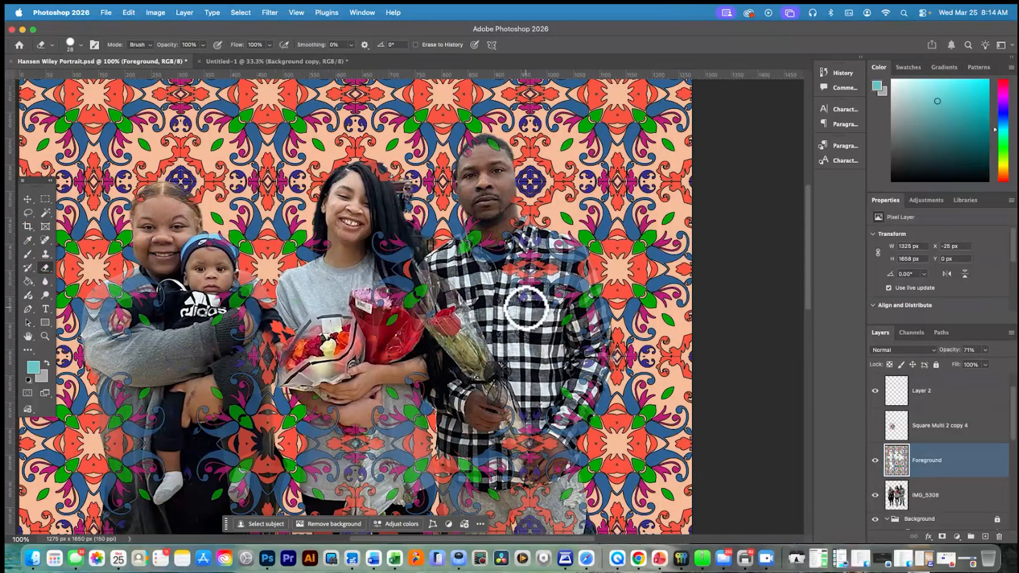
Set the eraser size to 14 px and erase the Foreground pattern along the man's outer shoulder and upper sleeve
{"action": "scroll", "coordinate": [525, 309], "scroll_direction": "left", "scroll_amount": 3}
{"action": "scroll", "coordinate": [525, 309], "scroll_direction": "down", "scroll_amount": 1}
{"action": "scroll", "coordinate": [516, 311], "scroll_direction": "right", "scroll_amount": 2}
{"action": "scroll", "coordinate": [588, 274], "scroll_direction": "right", "scroll_amount": 1}
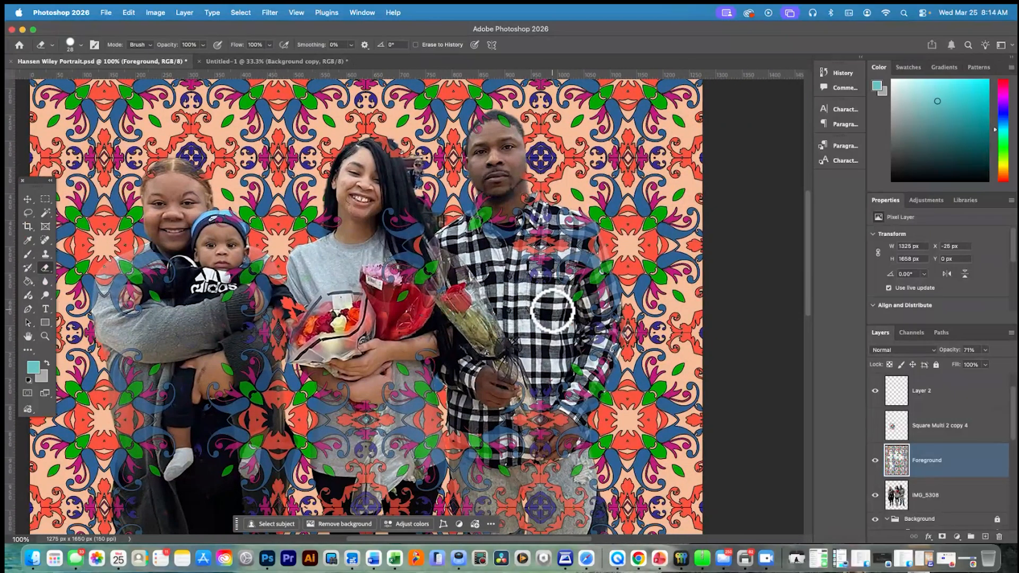
{"action": "left_click", "coordinate": [81, 46]}
{"action": "type", "text": "14"}
{"action": "mouse_move", "coordinate": [563, 274]}
{"action": "left_mouse_down"}
{"action": "mouse_move", "coordinate": [591, 258]}
{"action": "mouse_move", "coordinate": [581, 230]}
{"action": "left_mouse_up"}
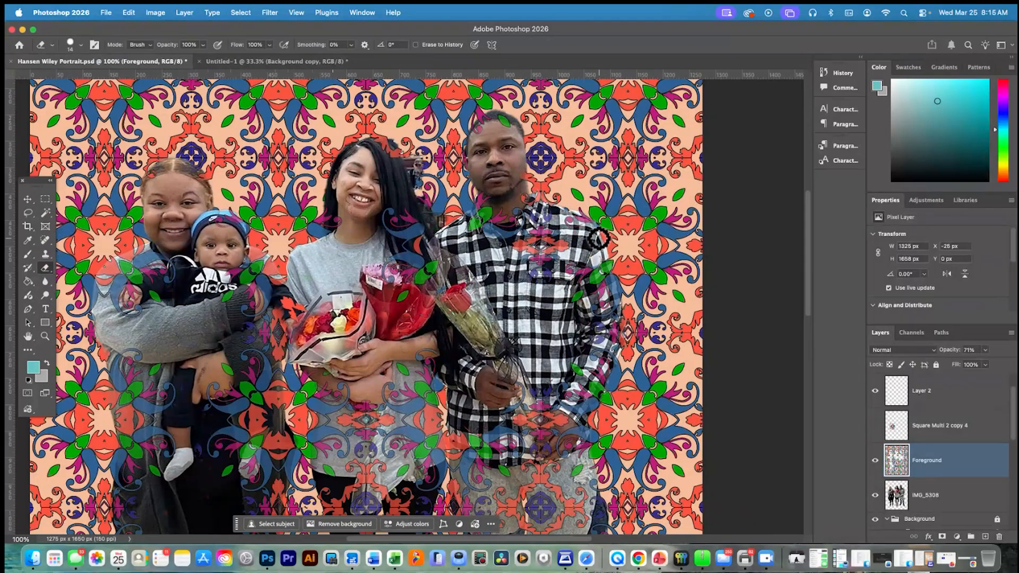
{"action": "left_click_drag", "start_coordinate": [604, 264], "coordinate": [568, 271]}
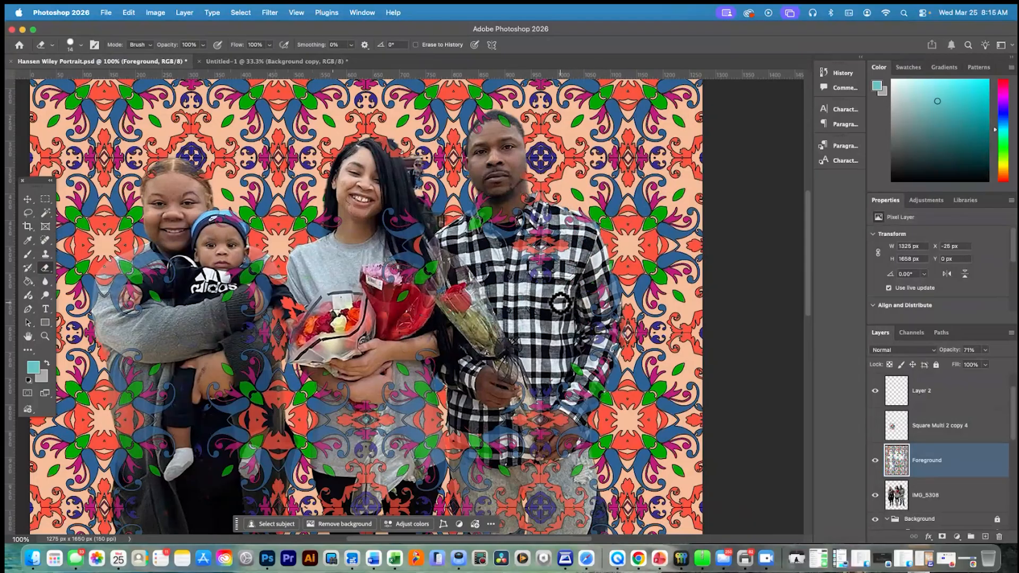
{"action": "scroll", "coordinate": [624, 285], "scroll_direction": "right", "scroll_amount": 2}
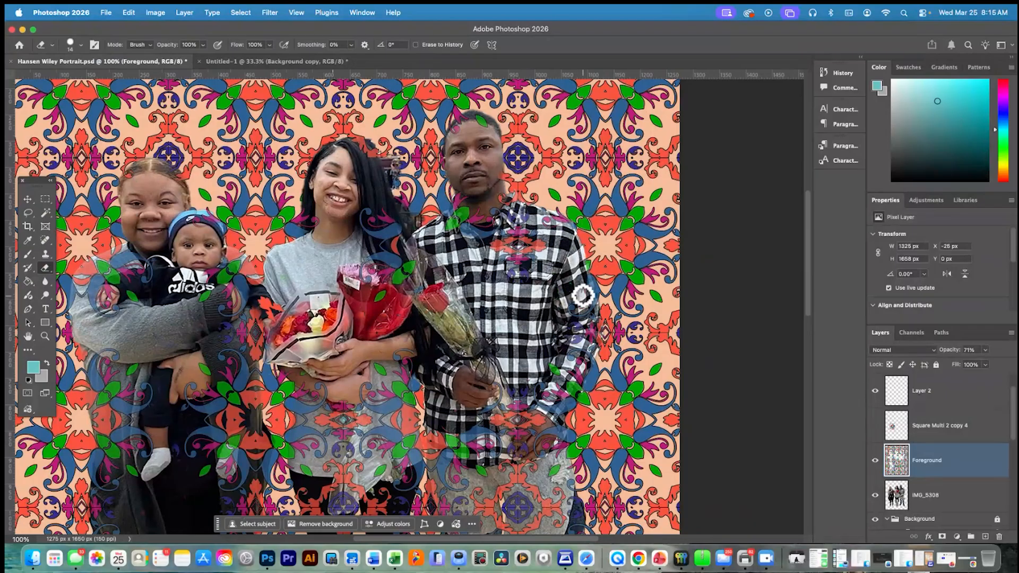
Raise the Foreground layer's opacity to 100% and erase the pattern over the man's lower hand and rose stems
{"action": "left_click", "coordinate": [985, 351]}
{"action": "left_click_drag", "start_coordinate": [984, 364], "coordinate": [1014, 398]}
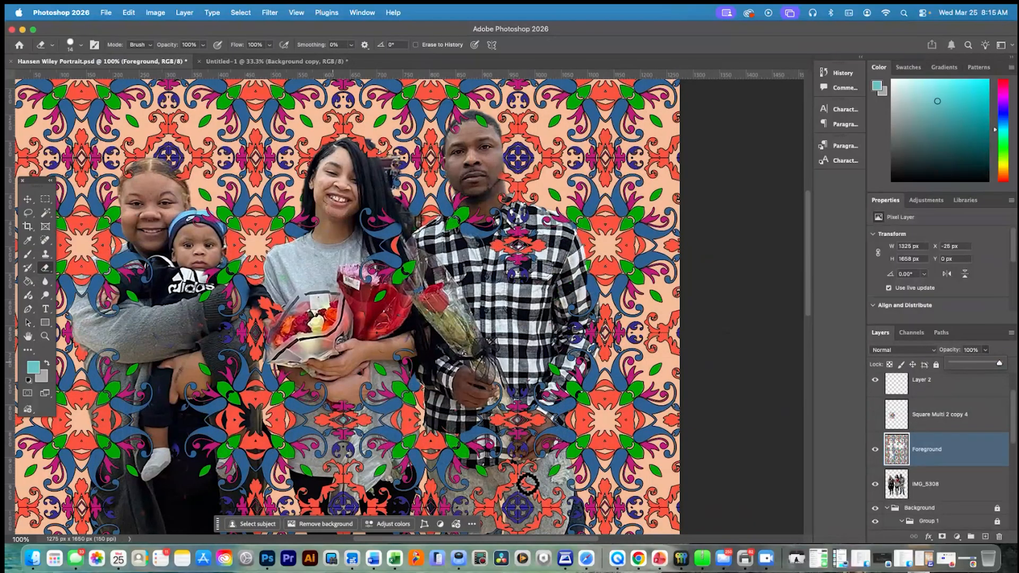
{"action": "scroll", "coordinate": [101, 161], "scroll_direction": "down", "scroll_amount": 10}
{"action": "mouse_move", "coordinate": [524, 279]}
{"action": "left_mouse_down"}
{"action": "mouse_move", "coordinate": [503, 278]}
{"action": "mouse_move", "coordinate": [525, 237]}
{"action": "left_mouse_up"}
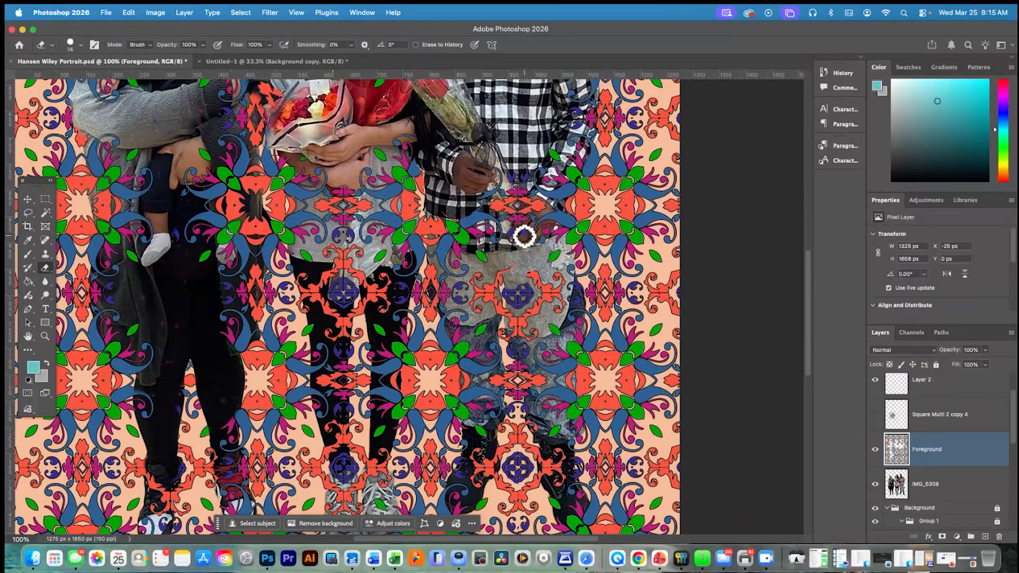
{"action": "left_click_drag", "start_coordinate": [497, 202], "coordinate": [517, 189]}
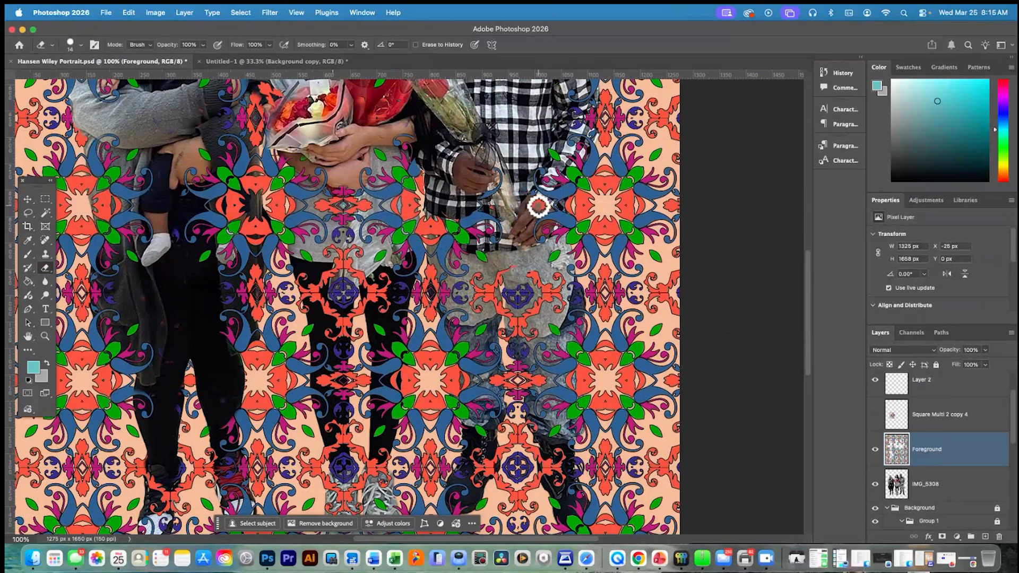
Erase the Foreground pattern over the man's jeans on the outer leg, from the light thigh down past the knee
{"action": "mouse_move", "coordinate": [533, 281]}
{"action": "left_mouse_down"}
{"action": "mouse_move", "coordinate": [564, 297]}
{"action": "mouse_move", "coordinate": [549, 261]}
{"action": "mouse_move", "coordinate": [558, 257]}
{"action": "mouse_move", "coordinate": [535, 285]}
{"action": "mouse_move", "coordinate": [508, 294]}
{"action": "mouse_move", "coordinate": [519, 308]}
{"action": "mouse_move", "coordinate": [541, 297]}
{"action": "mouse_move", "coordinate": [507, 323]}
{"action": "left_mouse_up"}
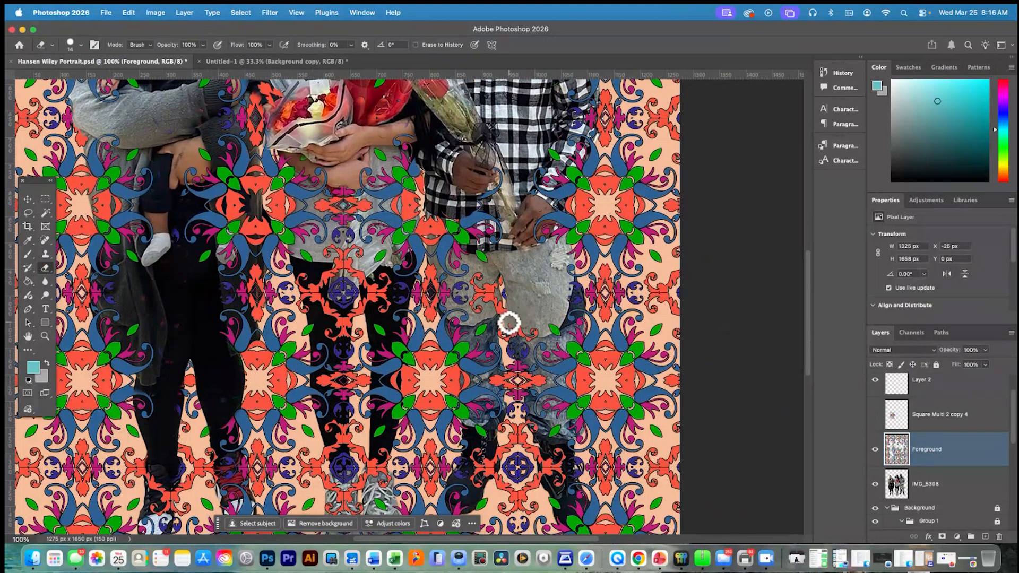
{"action": "scroll", "coordinate": [507, 323], "scroll_direction": "left", "scroll_amount": 3}
{"action": "mouse_move", "coordinate": [600, 319]}
{"action": "left_mouse_down"}
{"action": "mouse_move", "coordinate": [576, 336]}
{"action": "mouse_move", "coordinate": [602, 337]}
{"action": "mouse_move", "coordinate": [581, 357]}
{"action": "left_mouse_up"}
{"action": "scroll", "coordinate": [581, 357], "scroll_direction": "down", "scroll_amount": 1}
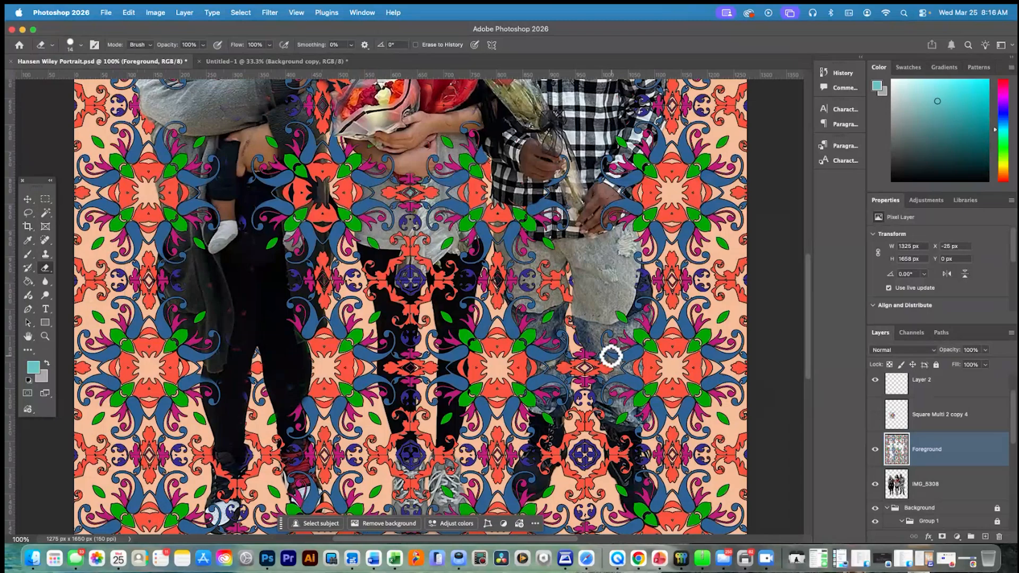
{"action": "scroll", "coordinate": [588, 332], "scroll_direction": "right", "scroll_amount": 1}
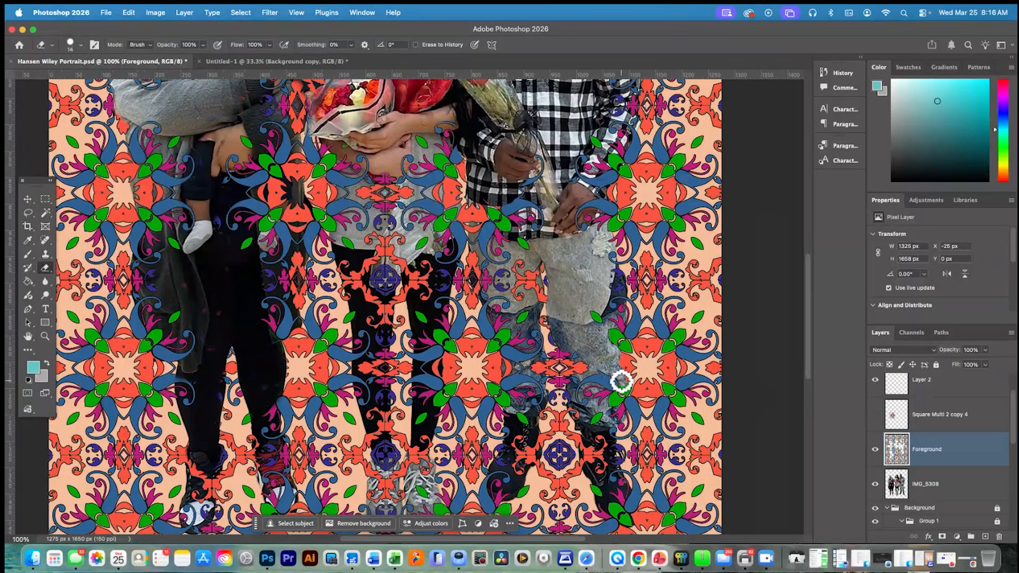
{"action": "scroll", "coordinate": [627, 417], "scroll_direction": "left", "scroll_amount": 2}
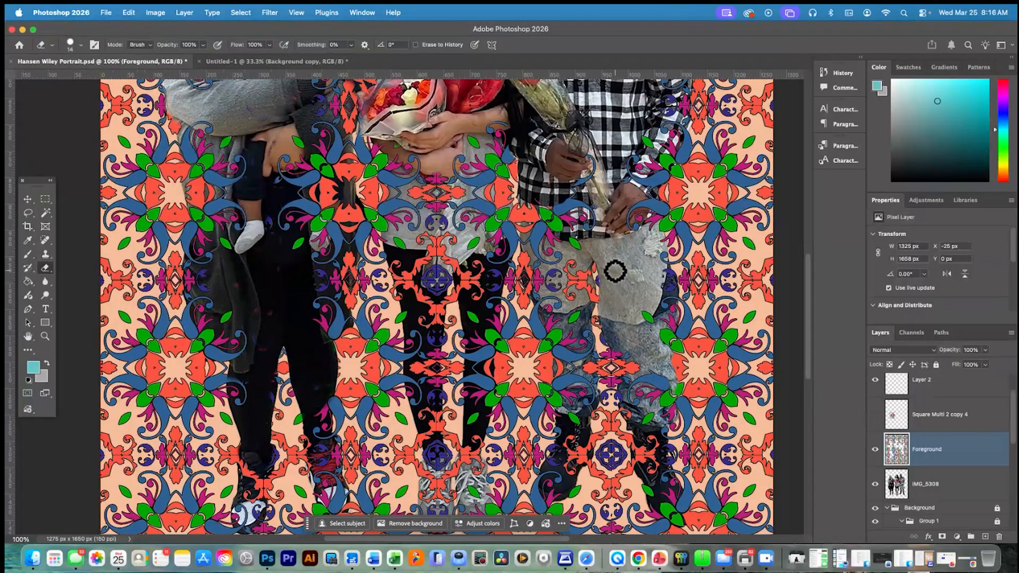
Erase the Foreground pattern over the man's plaid shirt hem and the jeans thigh nearest the middle woman
{"action": "left_click_drag", "start_coordinate": [541, 227], "coordinate": [547, 264]}
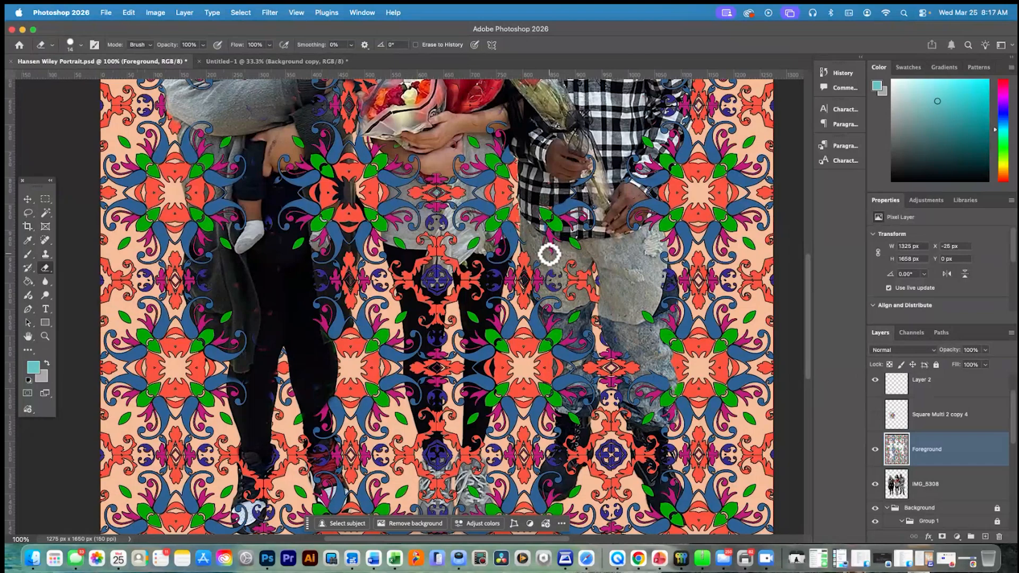
{"action": "mouse_move", "coordinate": [549, 255]}
{"action": "left_mouse_down"}
{"action": "mouse_move", "coordinate": [540, 208]}
{"action": "mouse_move", "coordinate": [558, 228]}
{"action": "mouse_move", "coordinate": [588, 170]}
{"action": "mouse_move", "coordinate": [589, 227]}
{"action": "left_mouse_up"}
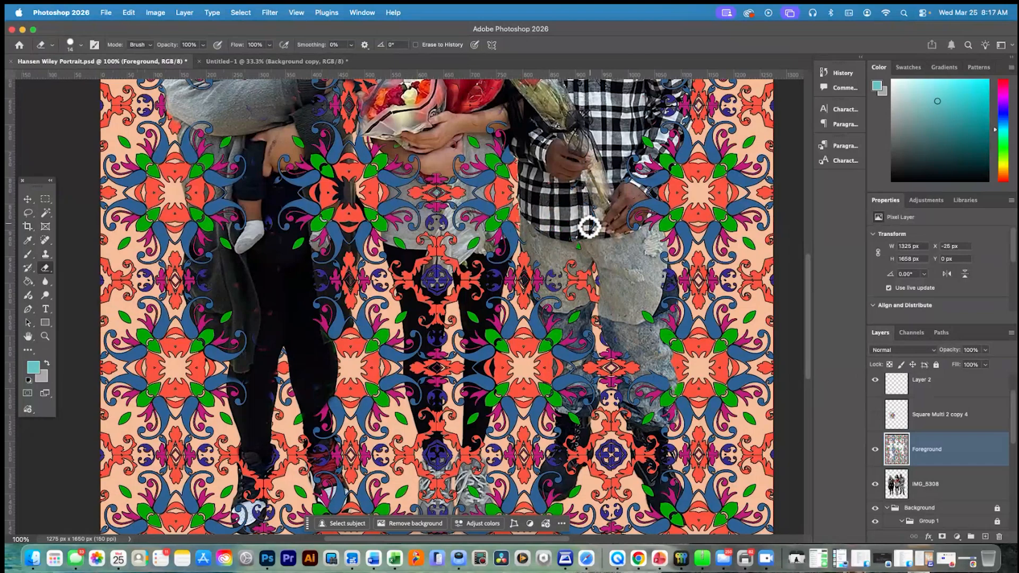
{"action": "mouse_move", "coordinate": [594, 304]}
{"action": "left_mouse_down"}
{"action": "mouse_move", "coordinate": [587, 269]}
{"action": "mouse_move", "coordinate": [568, 298]}
{"action": "left_mouse_up"}
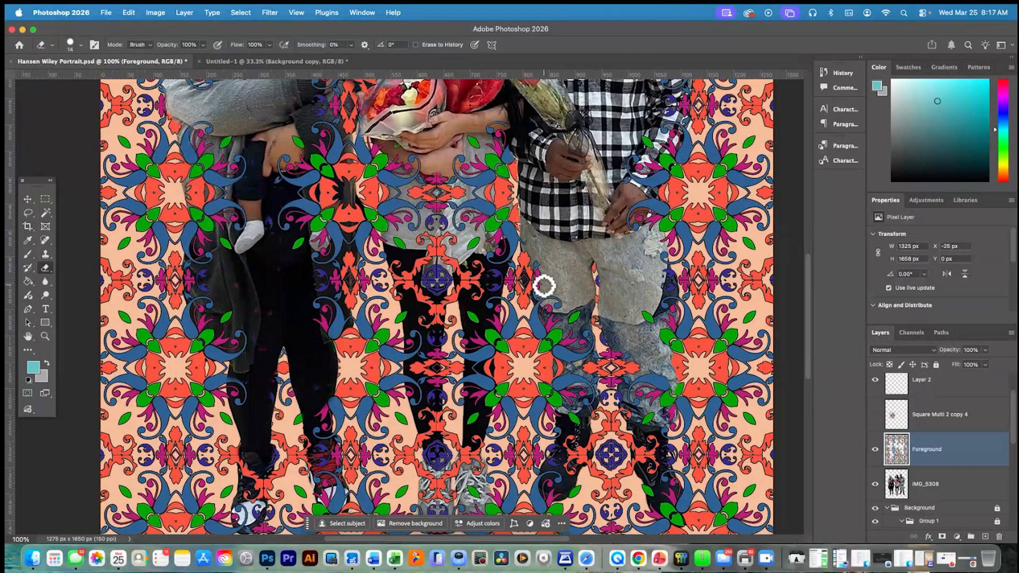
Erase the Foreground pattern over the middle woman's black leggings and the hanging bouquet wrapping at her shirt hem
{"action": "scroll", "coordinate": [540, 294], "scroll_direction": "down", "scroll_amount": 3}
{"action": "scroll", "coordinate": [540, 293], "scroll_direction": "right", "scroll_amount": 3}
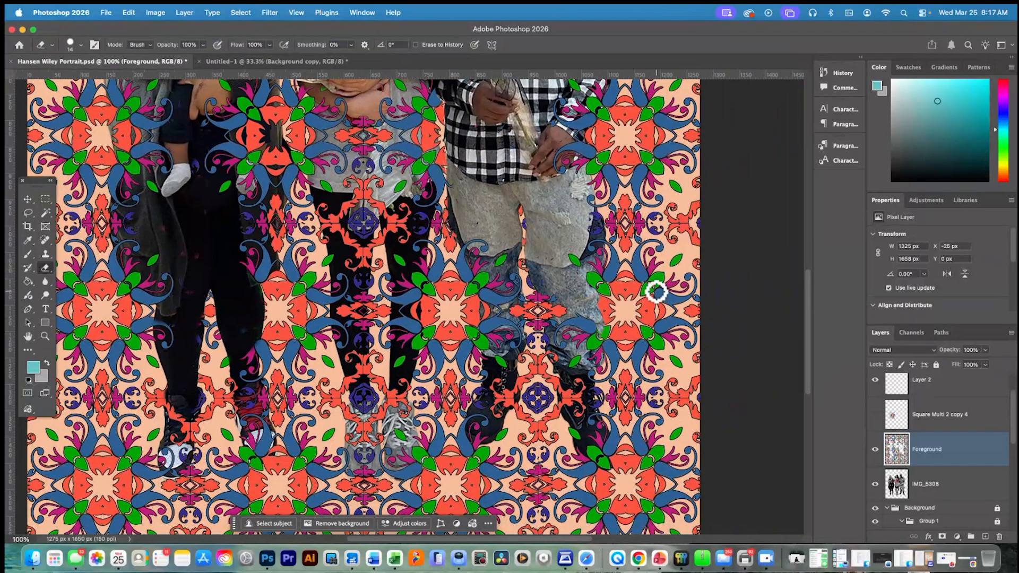
{"action": "left_click_drag", "start_coordinate": [391, 281], "coordinate": [425, 320]}
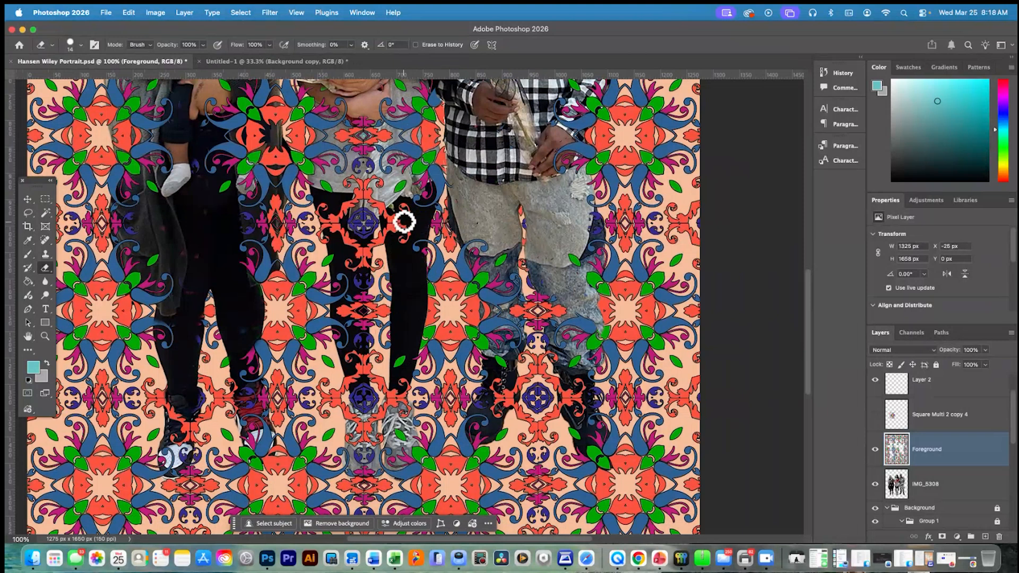
{"action": "scroll", "coordinate": [415, 308], "scroll_direction": "left", "scroll_amount": 1}
{"action": "mouse_move", "coordinate": [406, 230]}
{"action": "left_mouse_down"}
{"action": "mouse_move", "coordinate": [416, 308]}
{"action": "mouse_move", "coordinate": [397, 210]}
{"action": "mouse_move", "coordinate": [448, 257]}
{"action": "mouse_move", "coordinate": [377, 222]}
{"action": "mouse_move", "coordinate": [349, 268]}
{"action": "mouse_move", "coordinate": [371, 256]}
{"action": "mouse_move", "coordinate": [356, 270]}
{"action": "mouse_move", "coordinate": [369, 271]}
{"action": "mouse_move", "coordinate": [359, 249]}
{"action": "mouse_move", "coordinate": [319, 206]}
{"action": "mouse_move", "coordinate": [362, 234]}
{"action": "mouse_move", "coordinate": [350, 190]}
{"action": "mouse_move", "coordinate": [371, 191]}
{"action": "left_mouse_up"}
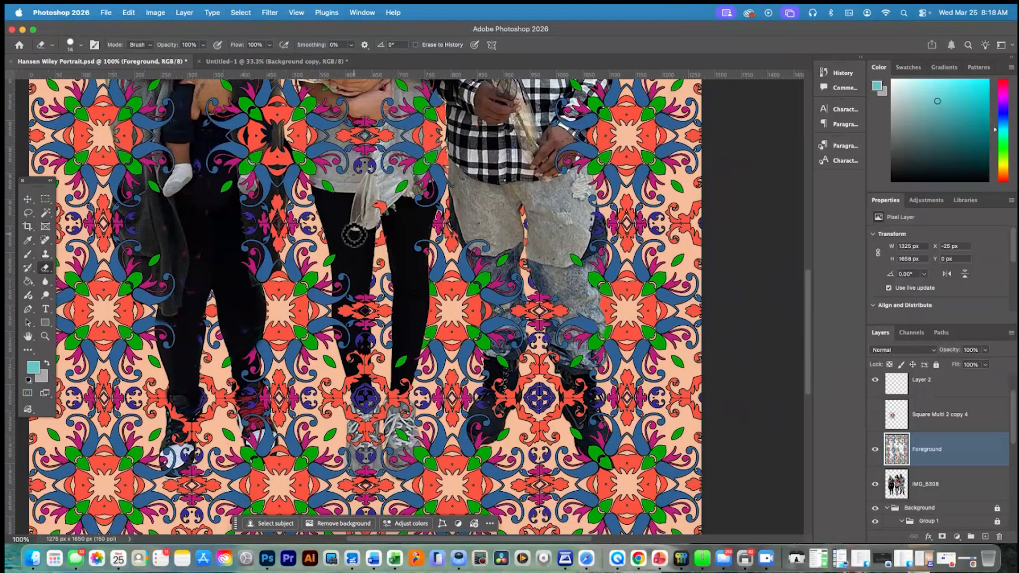
Erase the Foreground pattern over the front of the middle woman's gray shirt and the bouquet stems below her hands
{"action": "scroll", "coordinate": [381, 233], "scroll_direction": "up", "scroll_amount": 6}
{"action": "scroll", "coordinate": [352, 330], "scroll_direction": "right", "scroll_amount": 1}
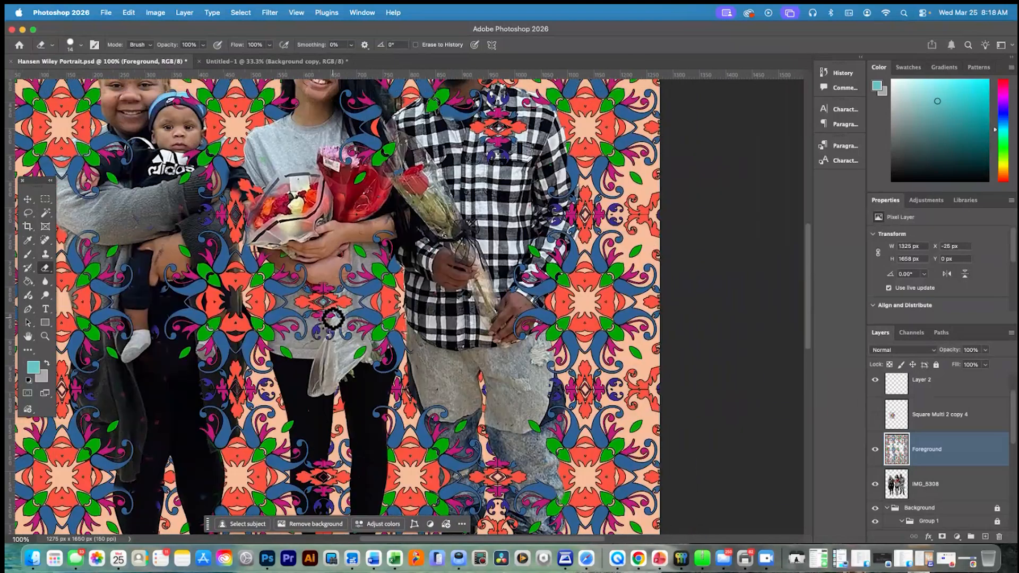
{"action": "mouse_move", "coordinate": [306, 316]}
{"action": "left_mouse_down"}
{"action": "mouse_move", "coordinate": [322, 345]}
{"action": "mouse_move", "coordinate": [339, 303]}
{"action": "left_mouse_up"}
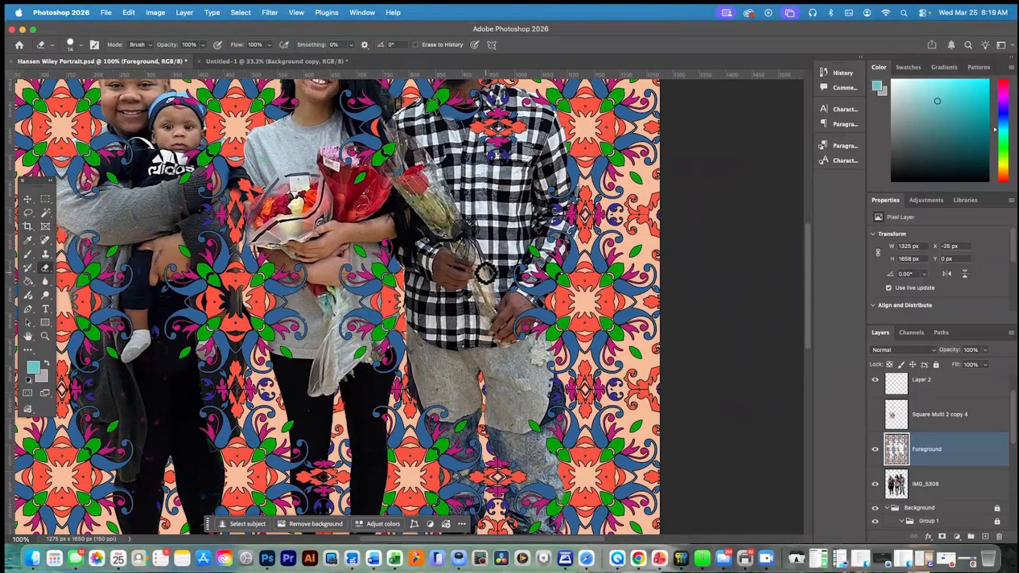
Erase the Foreground pattern over the middle woman's lower leg and gray sneakers
{"action": "scroll", "coordinate": [493, 309], "scroll_direction": "up", "scroll_amount": 4}
{"action": "scroll", "coordinate": [481, 308], "scroll_direction": "down", "scroll_amount": 8}
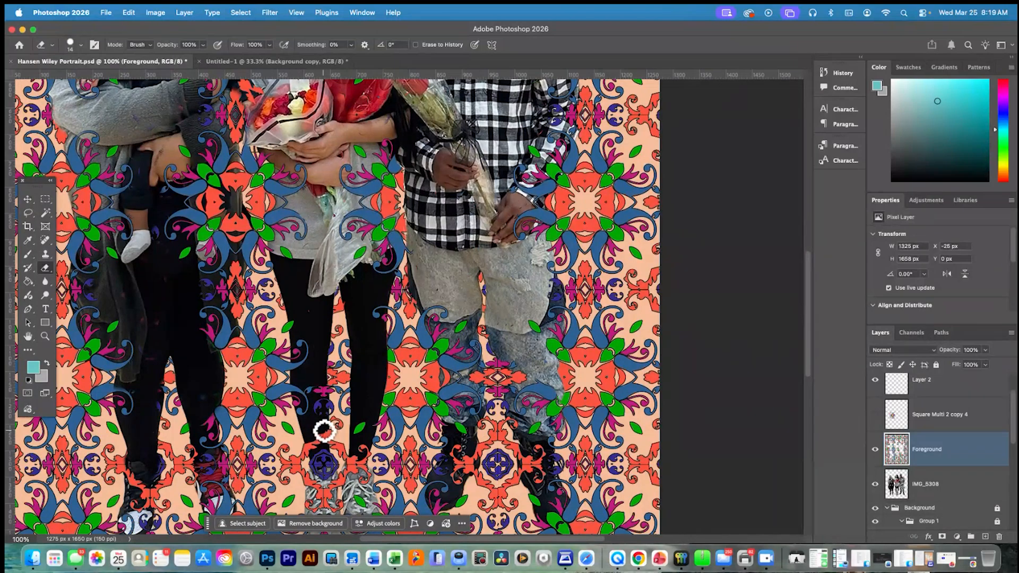
{"action": "scroll", "coordinate": [373, 434], "scroll_direction": "down", "scroll_amount": 3}
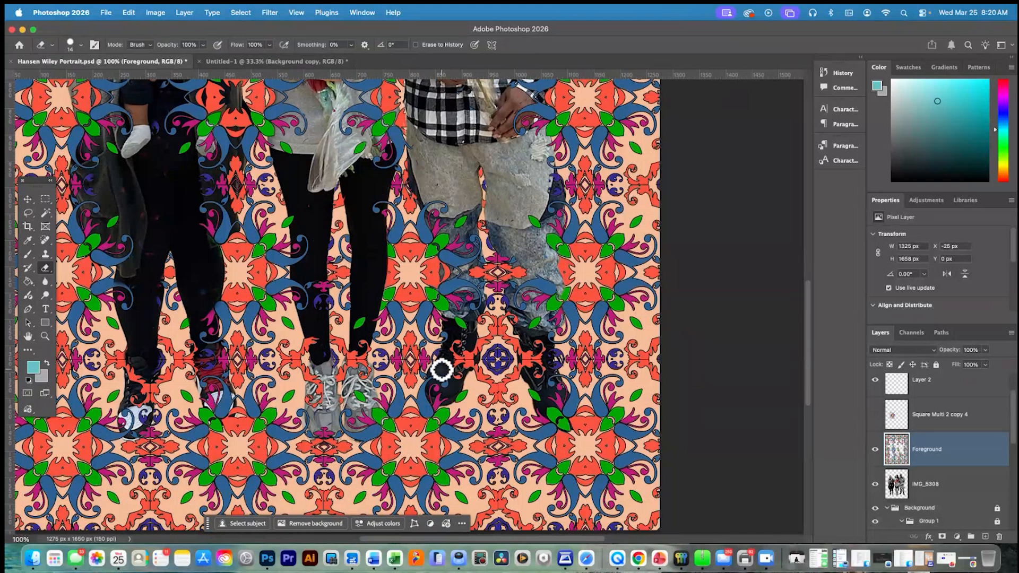
Examine the whole portrait composition at a reduced zoom
{"action": "scroll", "coordinate": [432, 339], "scroll_direction": "up", "scroll_amount": 2}
{"action": "key", "text": "super+minus"}
{"action": "key", "text": "super+minus"}
{"action": "key", "text": "super+minus"}
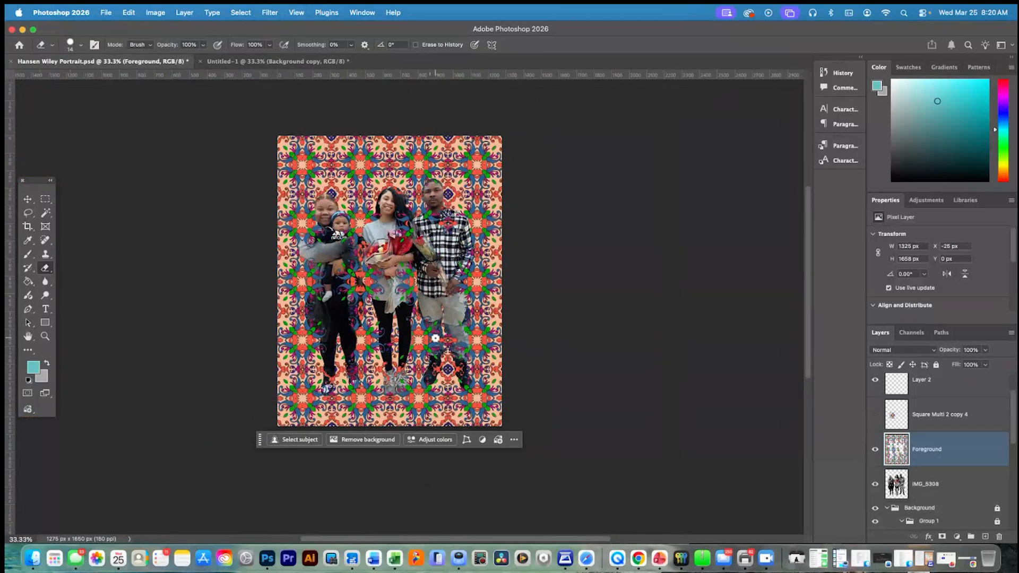
{"action": "key", "text": "super+equal"}
{"action": "scroll", "coordinate": [437, 339], "scroll_direction": "up", "scroll_amount": 2}
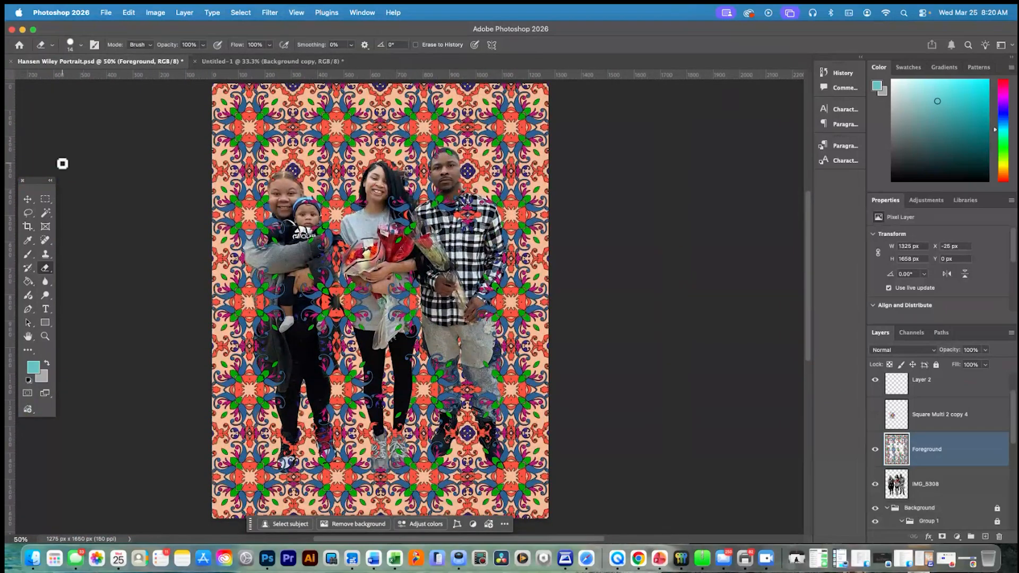
{"action": "left_click", "coordinate": [638, 559]}
{"action": "left_click", "coordinate": [931, 150]}
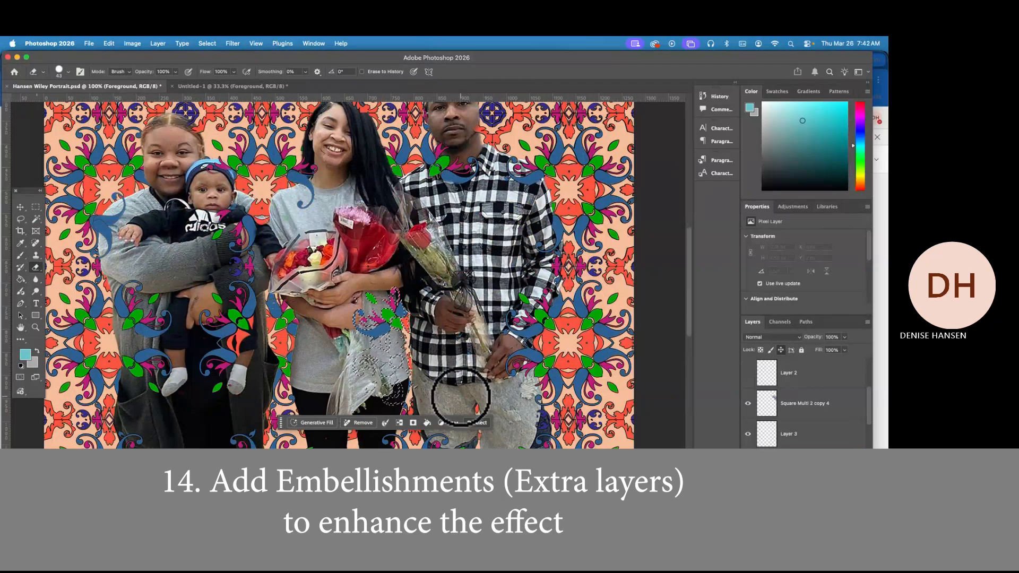
Move the selected Foreground pattern piece from below the middle woman's forearm down onto the bouquet wrapping beside the man's shirt hem
{"action": "key", "text": "m"}
{"action": "key", "text": "super+d"}
{"action": "left_click", "coordinate": [23, 219]}
{"action": "left_click", "coordinate": [22, 208]}
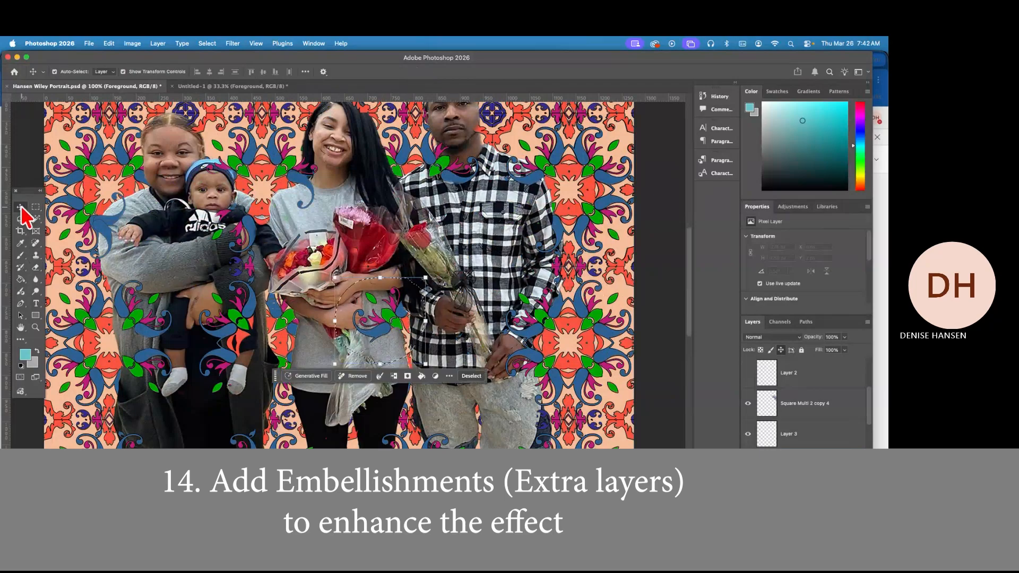
{"action": "left_click_drag", "start_coordinate": [385, 339], "coordinate": [417, 372]}
{"action": "key", "text": "Return"}
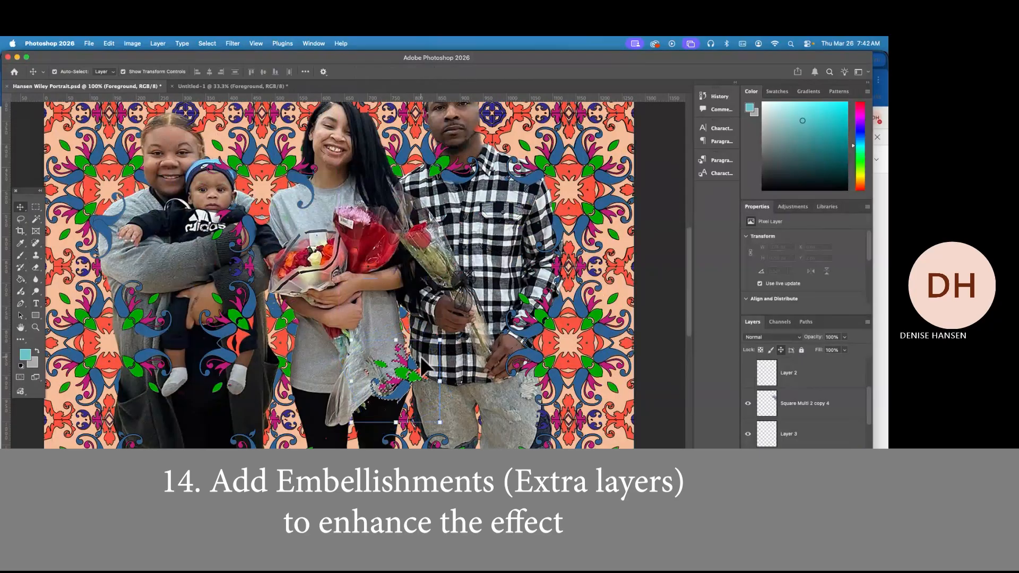
Set the eraser to 19 px and erase stray Foreground pattern at the man's shirt hem and over the baby-holding woman's dark cuff
{"action": "left_click", "coordinate": [36, 267]}
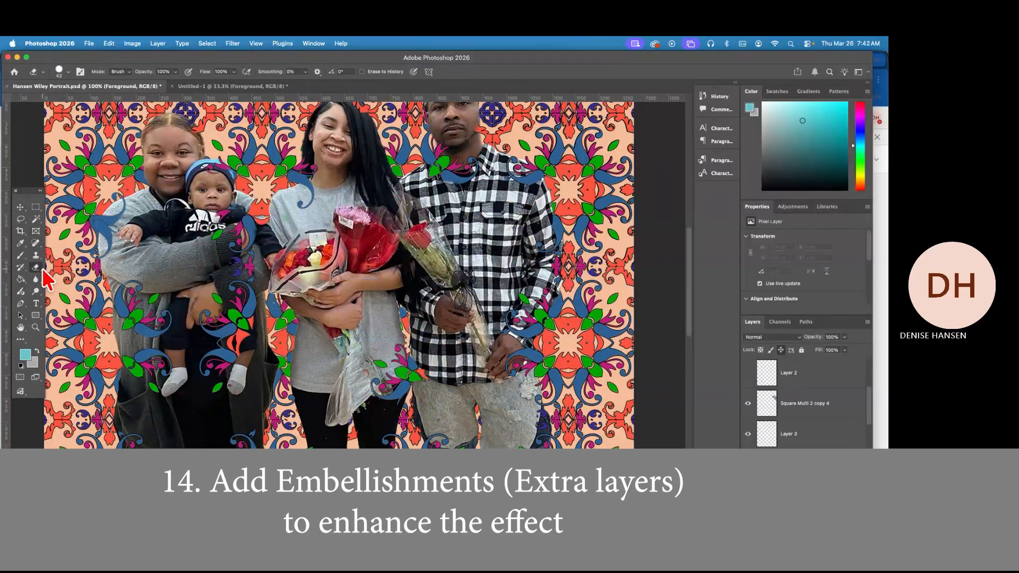
{"action": "left_click", "coordinate": [68, 72]}
{"action": "left_click_drag", "start_coordinate": [60, 101], "coordinate": [57, 100]}
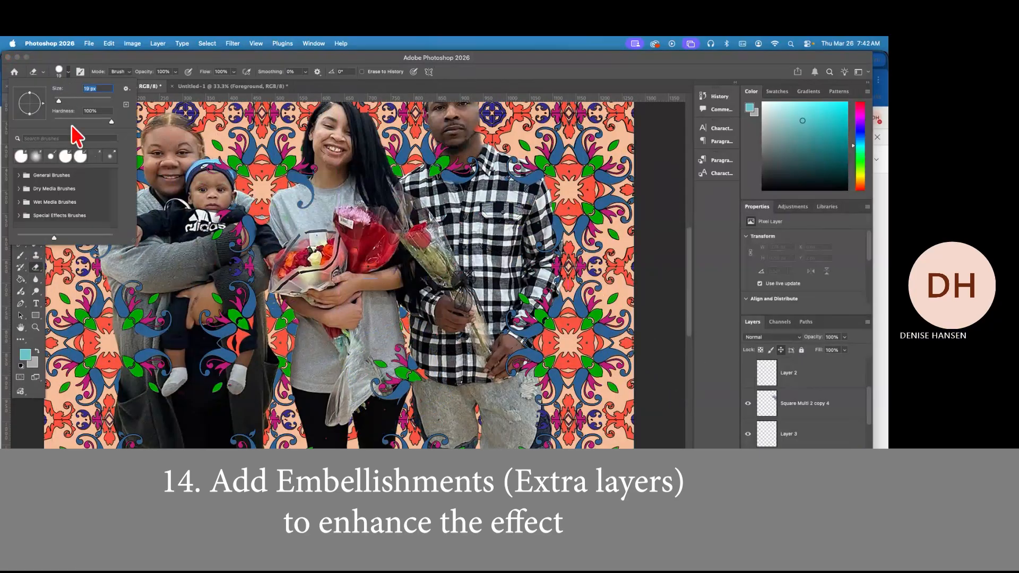
{"action": "key", "text": "super+plus"}
{"action": "left_click", "coordinate": [501, 450]}
{"action": "left_click_drag", "start_coordinate": [501, 450], "coordinate": [489, 438]}
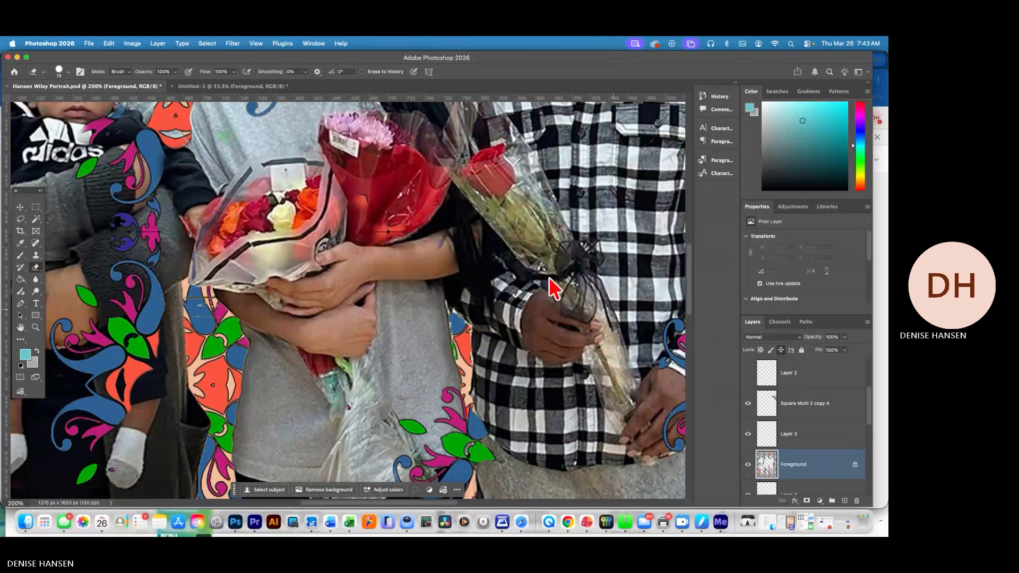
{"action": "mouse_move", "coordinate": [129, 220]}
{"action": "left_mouse_down"}
{"action": "mouse_move", "coordinate": [115, 243]}
{"action": "mouse_move", "coordinate": [157, 253]}
{"action": "mouse_move", "coordinate": [153, 264]}
{"action": "mouse_move", "coordinate": [184, 250]}
{"action": "mouse_move", "coordinate": [152, 200]}
{"action": "left_mouse_up"}
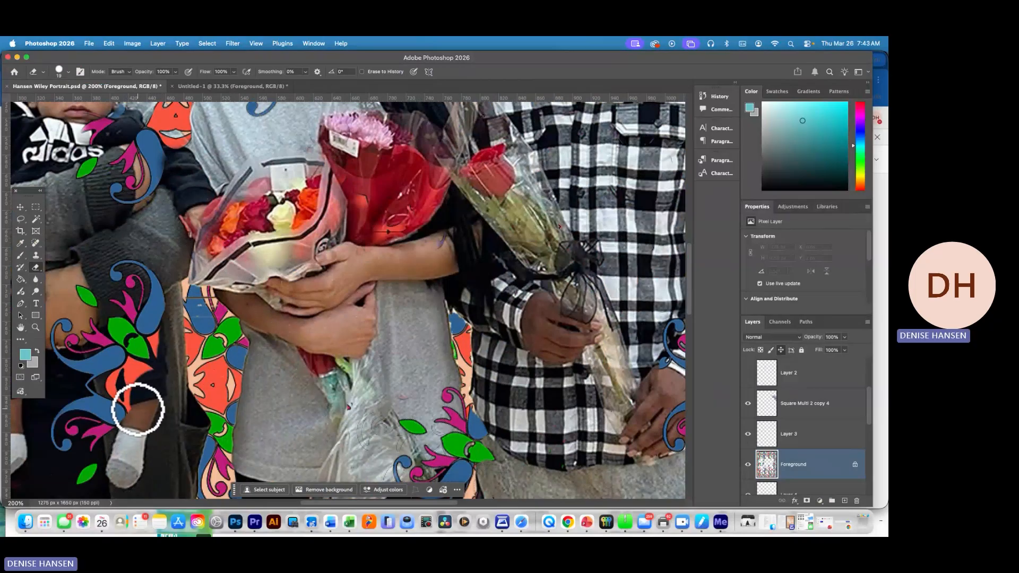
Select the orange petals and the small piece beside the green leaf over the baby's leg with the Magic Wand and delete them
{"action": "key", "text": "w"}
{"action": "left_click", "coordinate": [116, 385]}
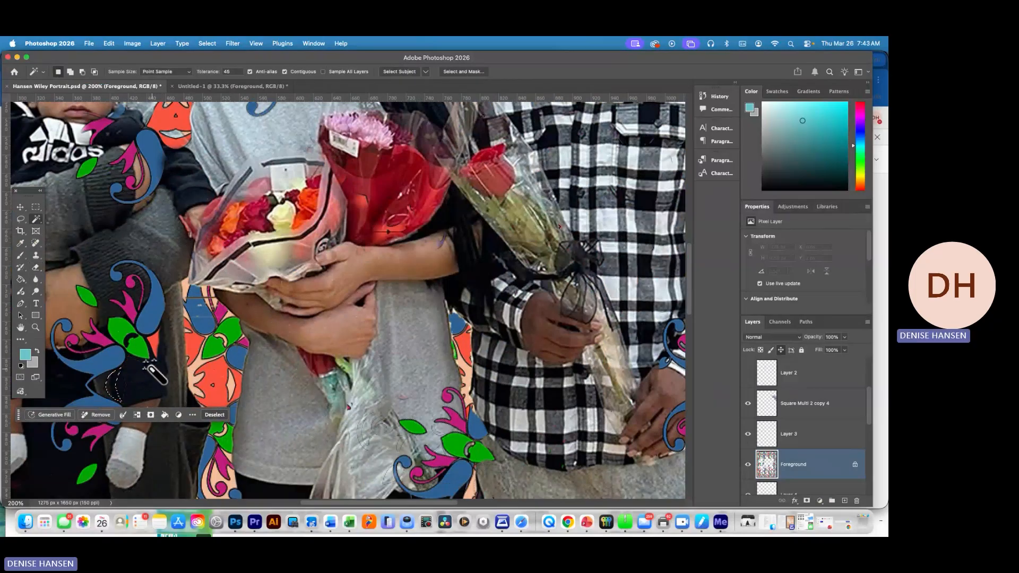
{"action": "key", "text": "super+d"}
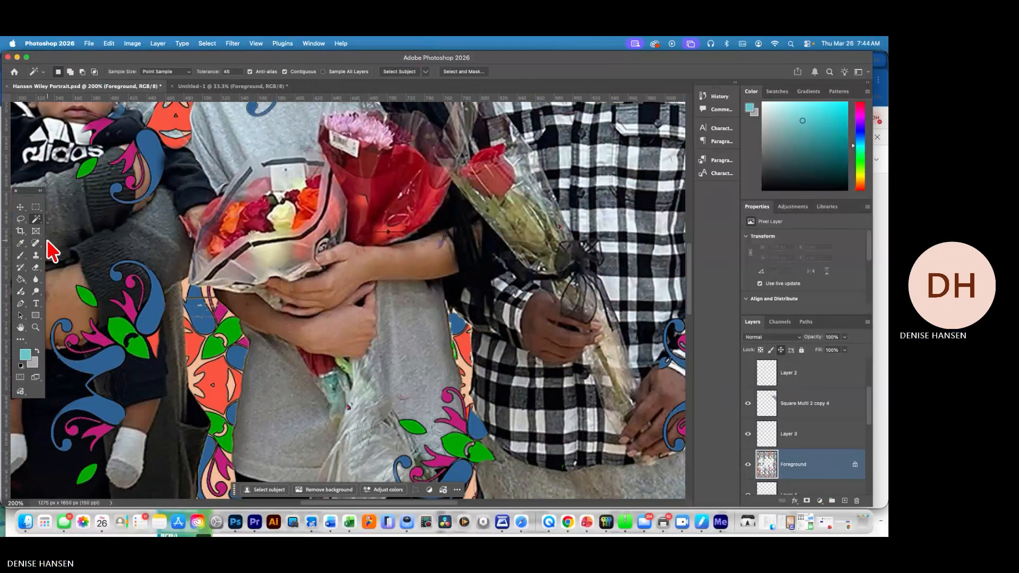
{"action": "key", "text": "e"}
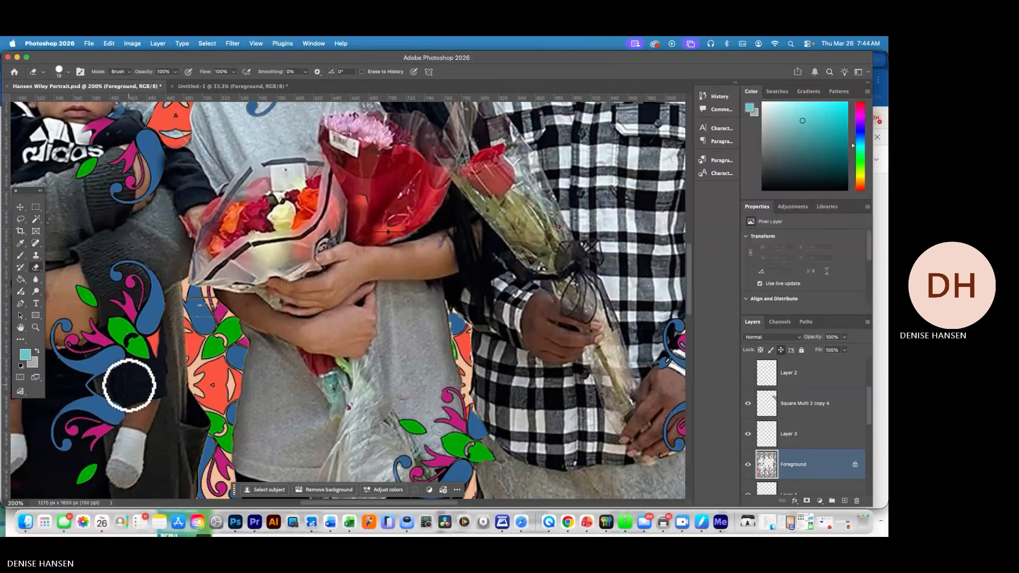
{"action": "key", "text": "w"}
{"action": "left_click", "coordinate": [154, 341]}
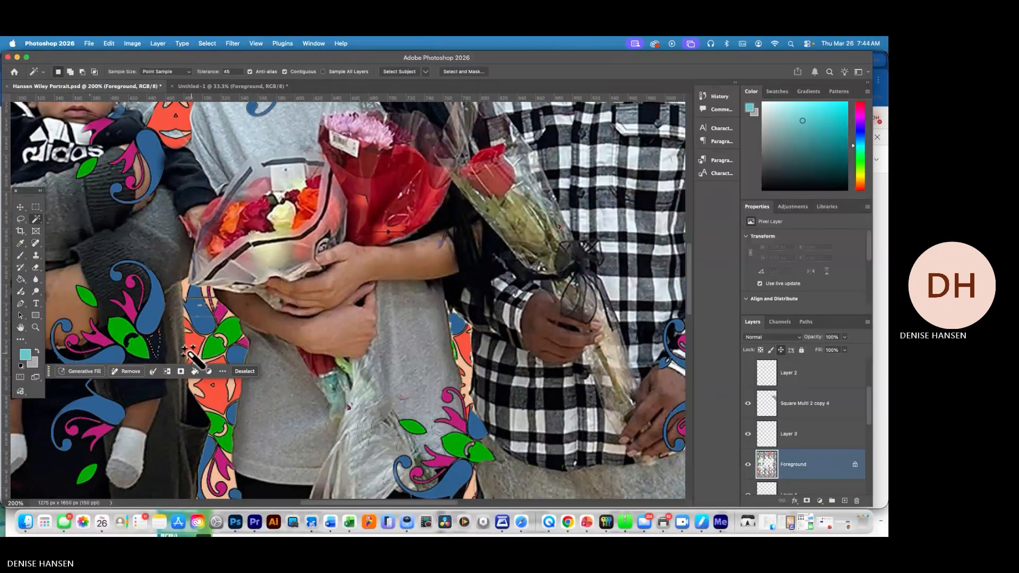
{"action": "key", "text": "Delete"}
{"action": "key", "text": "super+d"}
{"action": "key", "text": "e"}
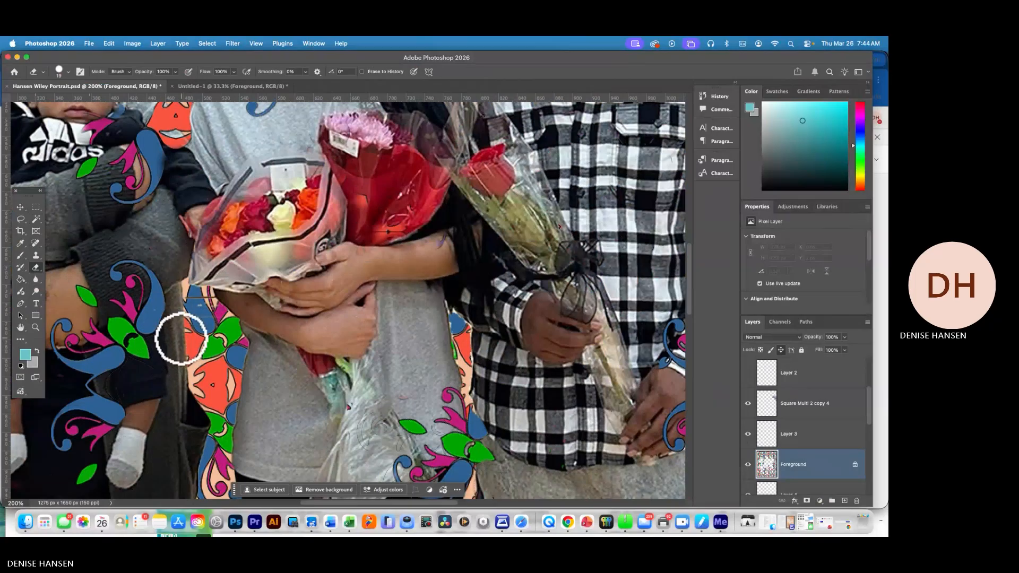
Lasso the Foreground pattern pieces over the baby's legs and rotate them slightly counterclockwise
{"action": "left_click", "coordinate": [20, 218]}
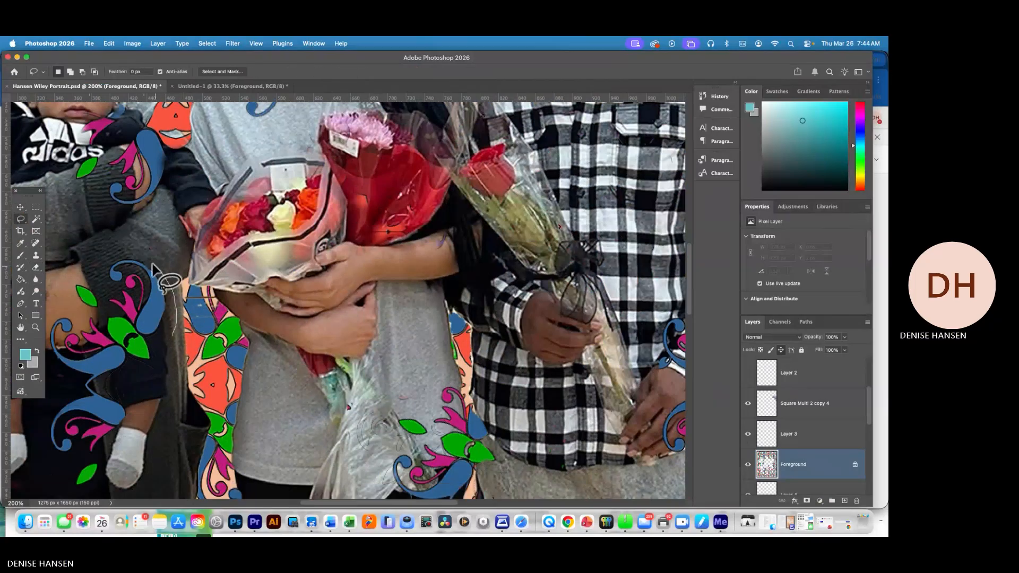
{"action": "mouse_move", "coordinate": [166, 350]}
{"action": "left_mouse_down"}
{"action": "mouse_move", "coordinate": [79, 280]}
{"action": "mouse_move", "coordinate": [77, 491]}
{"action": "mouse_move", "coordinate": [168, 362]}
{"action": "left_mouse_up"}
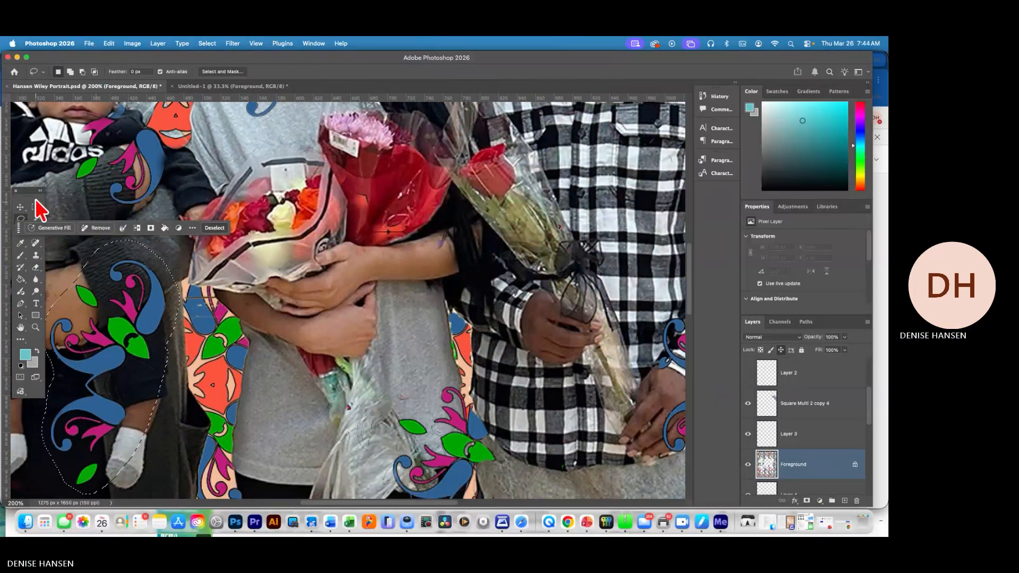
{"action": "left_click", "coordinate": [20, 207]}
{"action": "left_click_drag", "start_coordinate": [181, 273], "coordinate": [204, 296]}
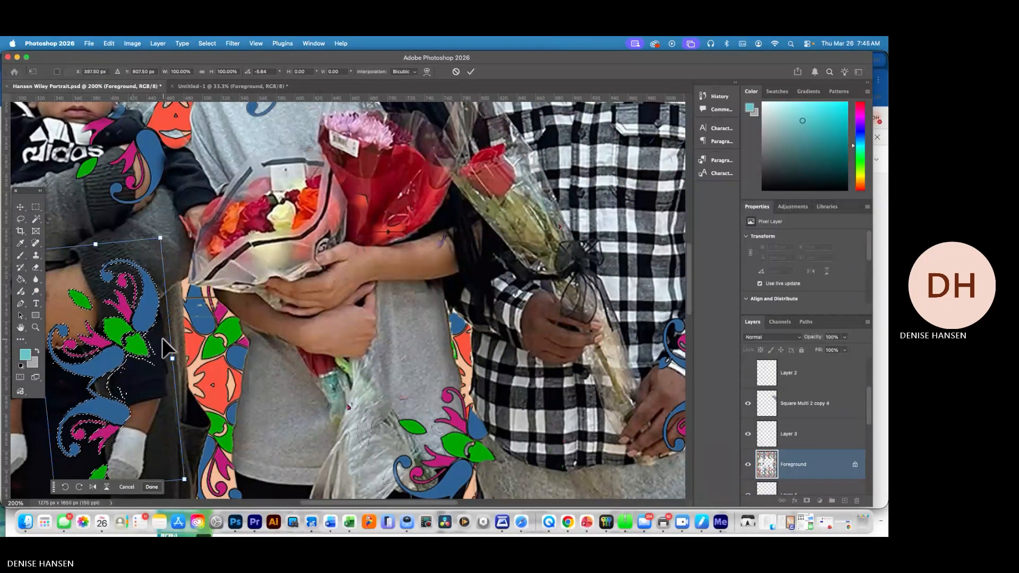
{"action": "key", "text": "Return"}
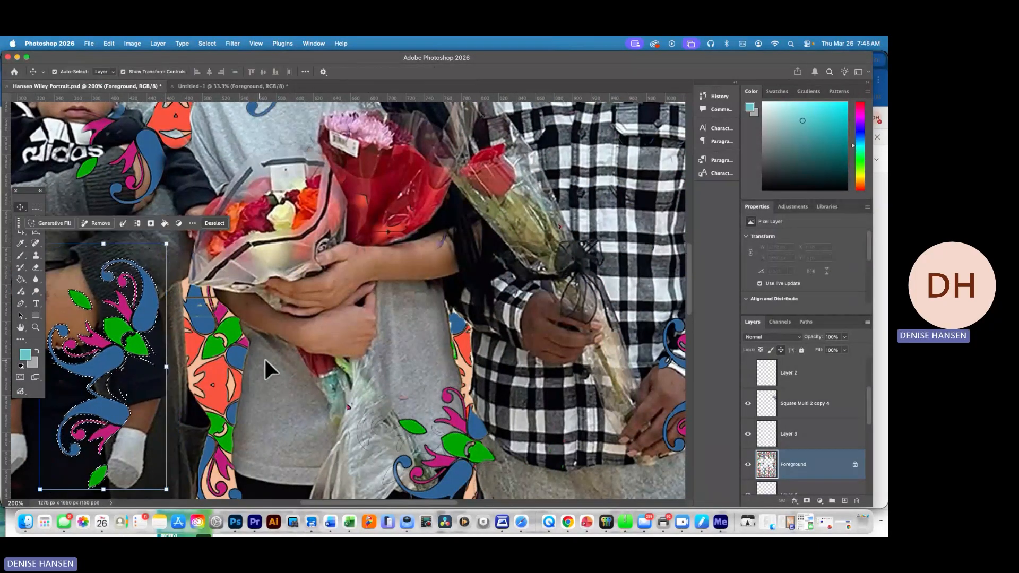
Check the visibility of the upper layers to find which one holds the pattern over the baby's legs
{"action": "left_click", "coordinate": [797, 406]}
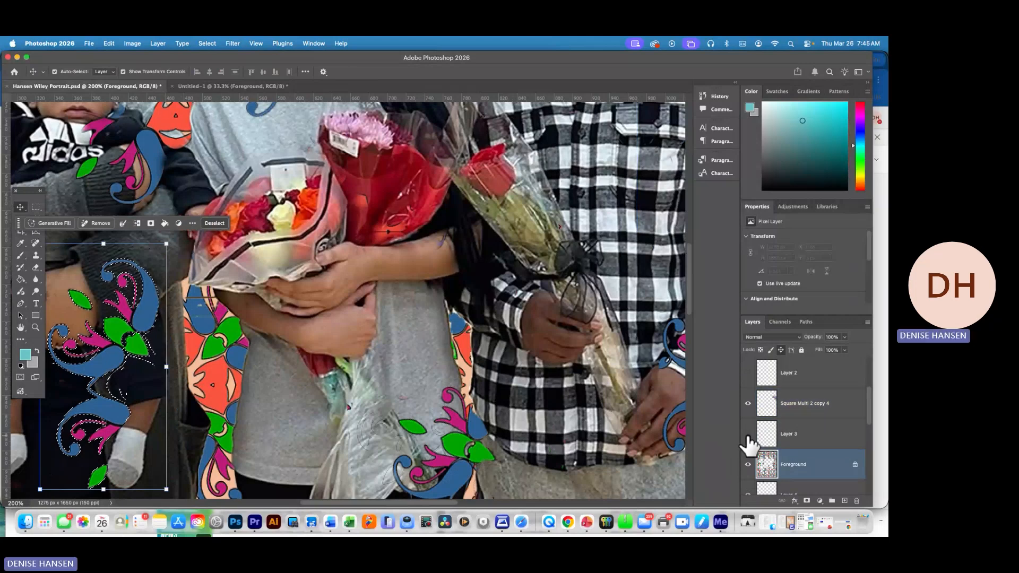
{"action": "scroll", "coordinate": [864, 395], "scroll_direction": "up", "scroll_amount": 3}
{"action": "left_click", "coordinate": [753, 378]}
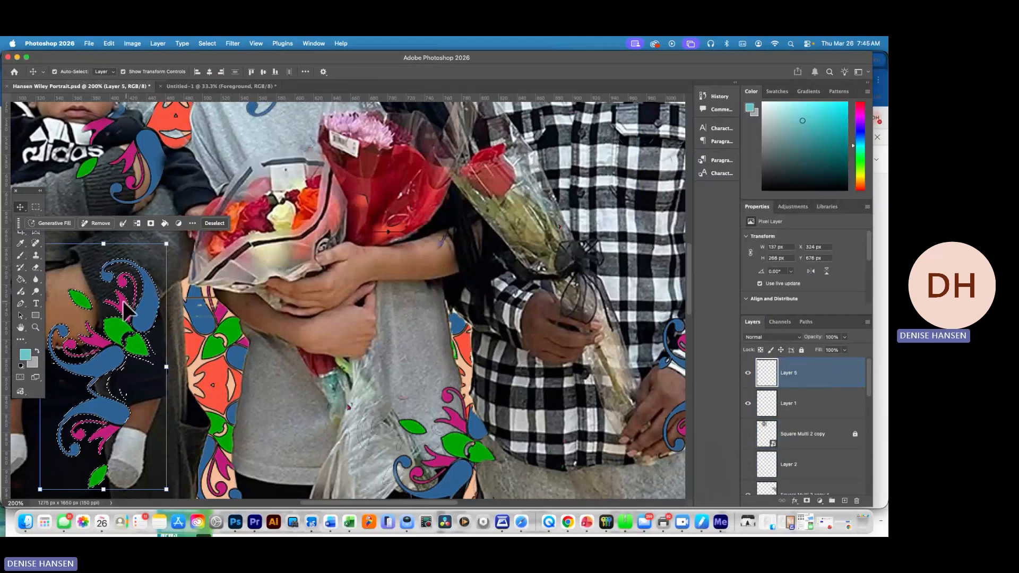
{"action": "left_click", "coordinate": [35, 267]}
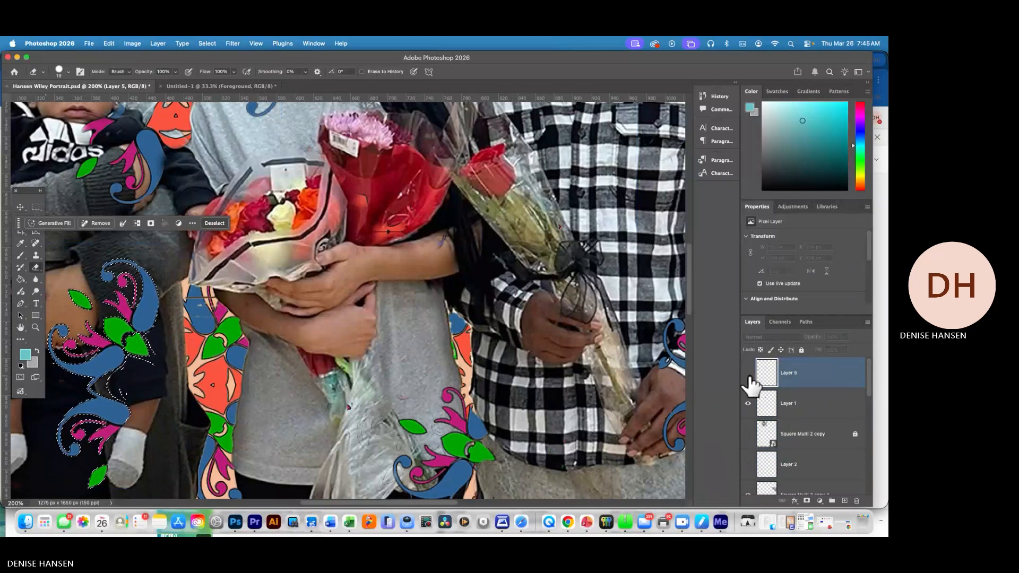
{"action": "scroll", "coordinate": [863, 405], "scroll_direction": "down", "scroll_amount": 3}
{"action": "left_click", "coordinate": [791, 461]}
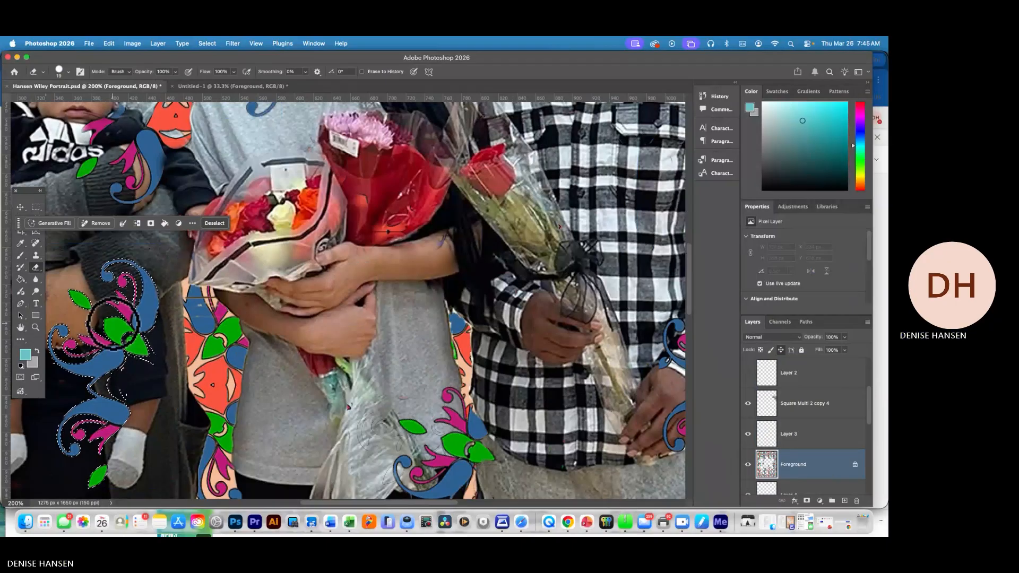
Erase the middle of the Foreground pattern over the baby's thigh and around the supporting hand, and clear the selection
{"action": "mouse_move", "coordinate": [150, 318]}
{"action": "left_mouse_down"}
{"action": "mouse_move", "coordinate": [147, 348]}
{"action": "mouse_move", "coordinate": [106, 377]}
{"action": "mouse_move", "coordinate": [114, 351]}
{"action": "mouse_move", "coordinate": [99, 349]}
{"action": "mouse_move", "coordinate": [125, 331]}
{"action": "mouse_move", "coordinate": [116, 359]}
{"action": "mouse_move", "coordinate": [65, 373]}
{"action": "mouse_move", "coordinate": [58, 364]}
{"action": "mouse_move", "coordinate": [142, 317]}
{"action": "mouse_move", "coordinate": [111, 376]}
{"action": "mouse_move", "coordinate": [72, 373]}
{"action": "mouse_move", "coordinate": [126, 362]}
{"action": "mouse_move", "coordinate": [89, 350]}
{"action": "left_mouse_up"}
{"action": "key", "text": "super+z"}
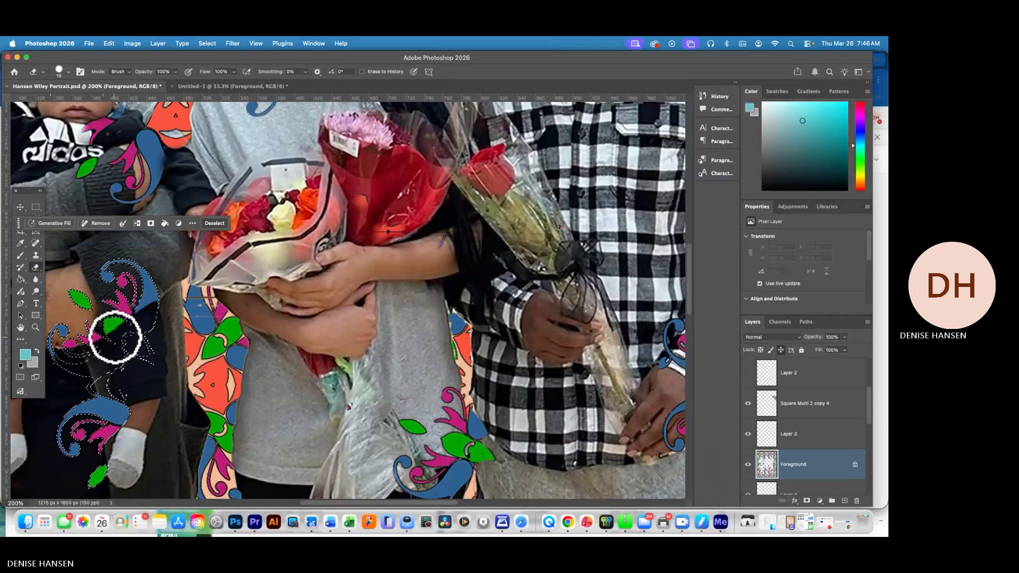
{"action": "key", "text": "super+d"}
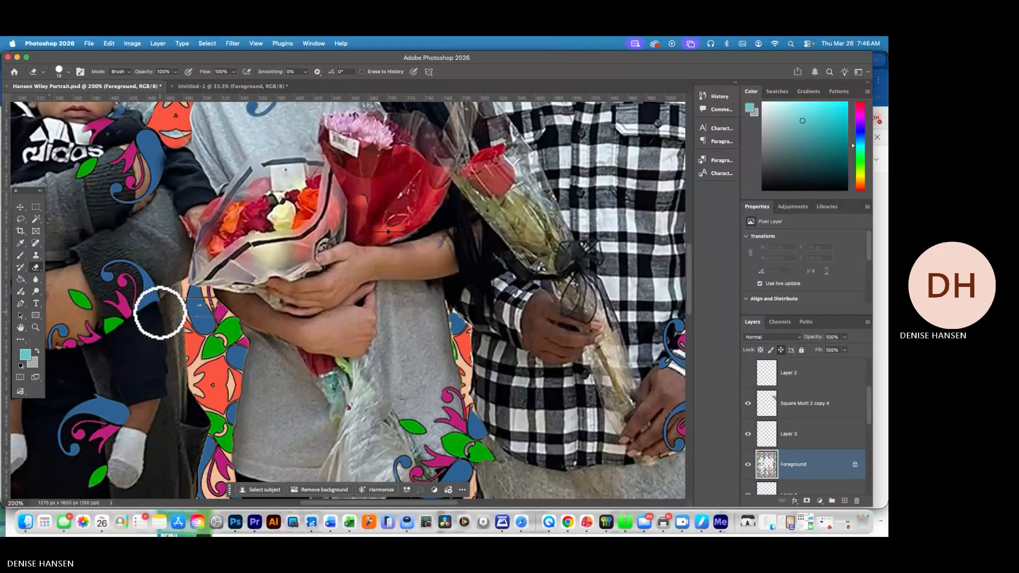
{"action": "mouse_move", "coordinate": [118, 345]}
{"action": "left_mouse_down"}
{"action": "mouse_move", "coordinate": [89, 349]}
{"action": "mouse_move", "coordinate": [98, 339]}
{"action": "mouse_move", "coordinate": [84, 341]}
{"action": "mouse_move", "coordinate": [85, 328]}
{"action": "mouse_move", "coordinate": [178, 336]}
{"action": "mouse_move", "coordinate": [66, 348]}
{"action": "left_mouse_up"}
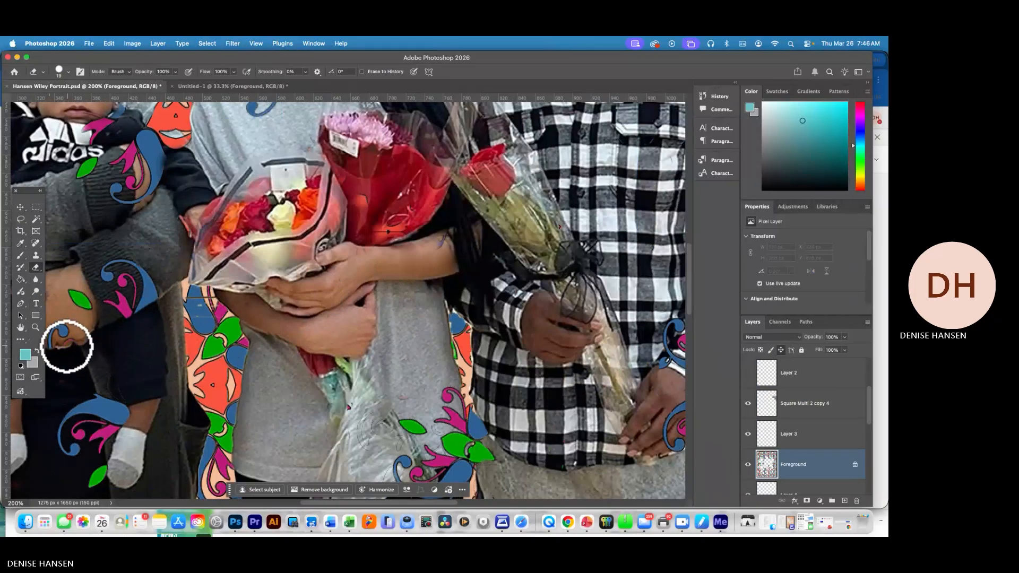
{"action": "left_click_drag", "start_coordinate": [95, 391], "coordinate": [99, 394]}
Add the artist's signature as black 36 pt Brush Script MT text on the pattern below the man's boots
{"action": "key", "text": "super+minus"}
{"action": "key", "text": "super+minus"}
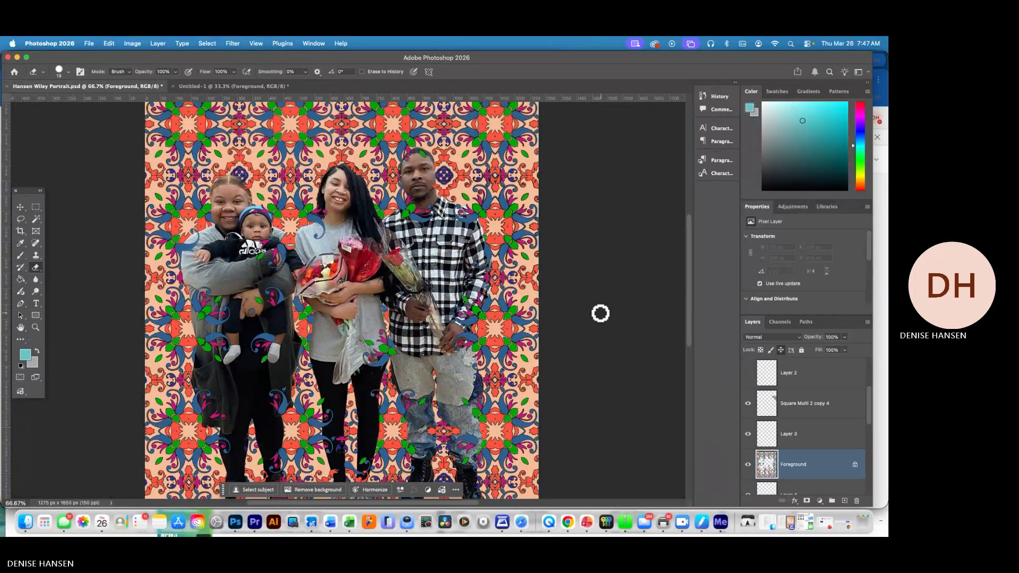
{"action": "scroll", "coordinate": [690, 329], "scroll_direction": "down", "scroll_amount": 2}
{"action": "left_click_drag", "start_coordinate": [688, 319], "coordinate": [688, 334]}
{"action": "left_click", "coordinate": [36, 303]}
{"action": "left_click", "coordinate": [21, 366]}
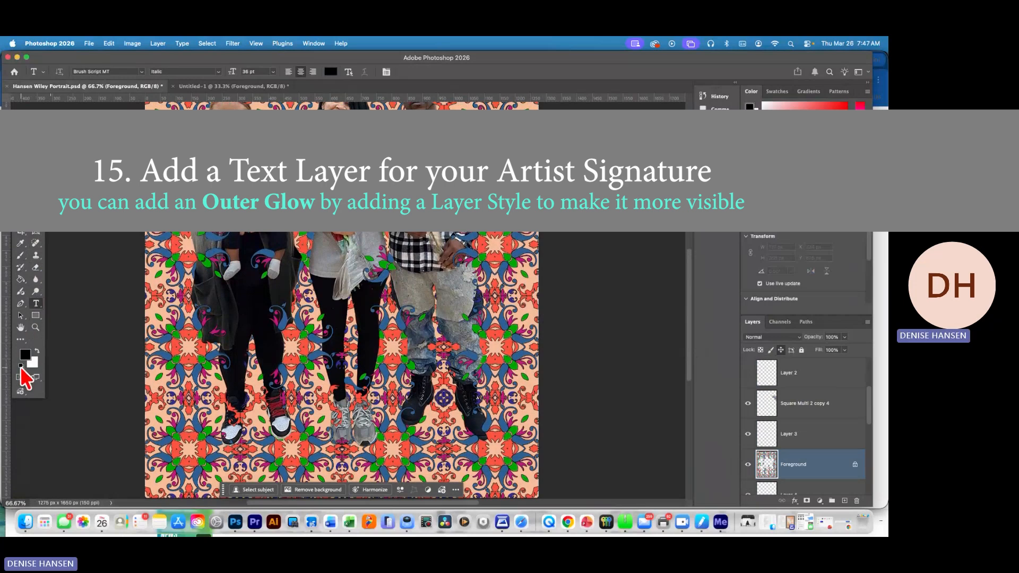
{"action": "left_click", "coordinate": [461, 466]}
{"action": "type", "text": "Dr. Hansen"}
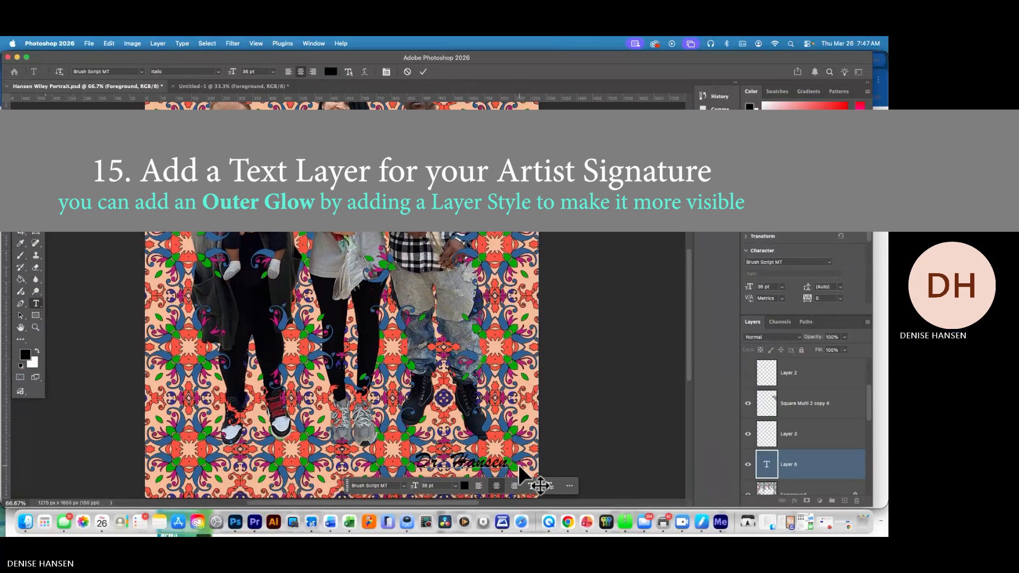
Move the signature into the portrait's lower-right corner and rotate it so it slants upward
{"action": "left_click_drag", "start_coordinate": [508, 461], "coordinate": [332, 440]}
{"action": "left_click", "coordinate": [21, 207]}
{"action": "key", "text": "super+t"}
{"action": "right_click", "coordinate": [495, 451]}
{"action": "mouse_move", "coordinate": [508, 450]}
{"action": "left_mouse_down"}
{"action": "mouse_move", "coordinate": [485, 450]}
{"action": "mouse_move", "coordinate": [482, 435]}
{"action": "mouse_move", "coordinate": [516, 464]}
{"action": "left_mouse_up"}
{"action": "left_click", "coordinate": [509, 300]}
{"action": "left_click", "coordinate": [541, 486]}
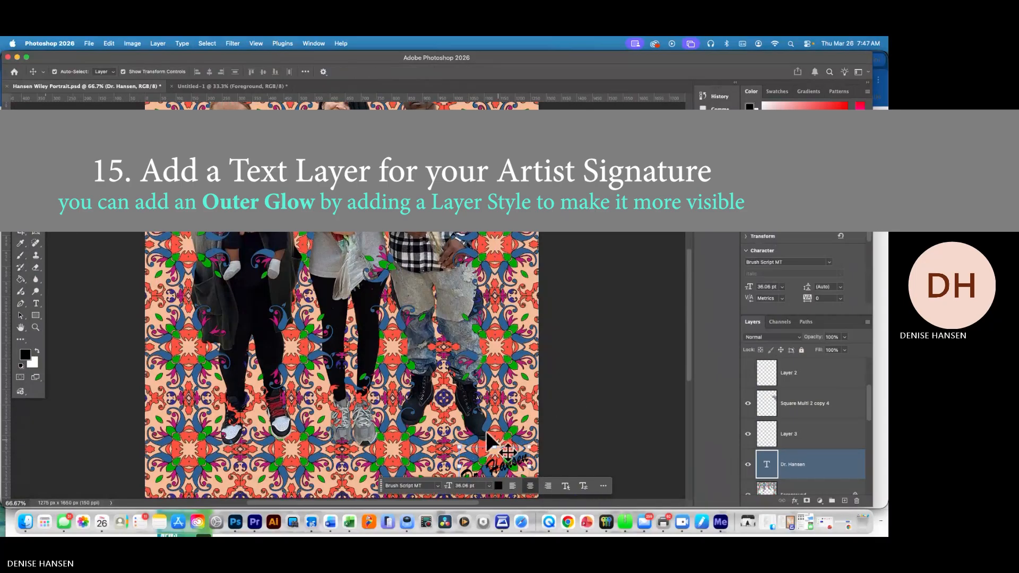
Add a white Outer Glow at 51% opacity to the signature layer and change the glow's blend mode
{"action": "left_click", "coordinate": [35, 208]}
{"action": "key", "text": "super+minus"}
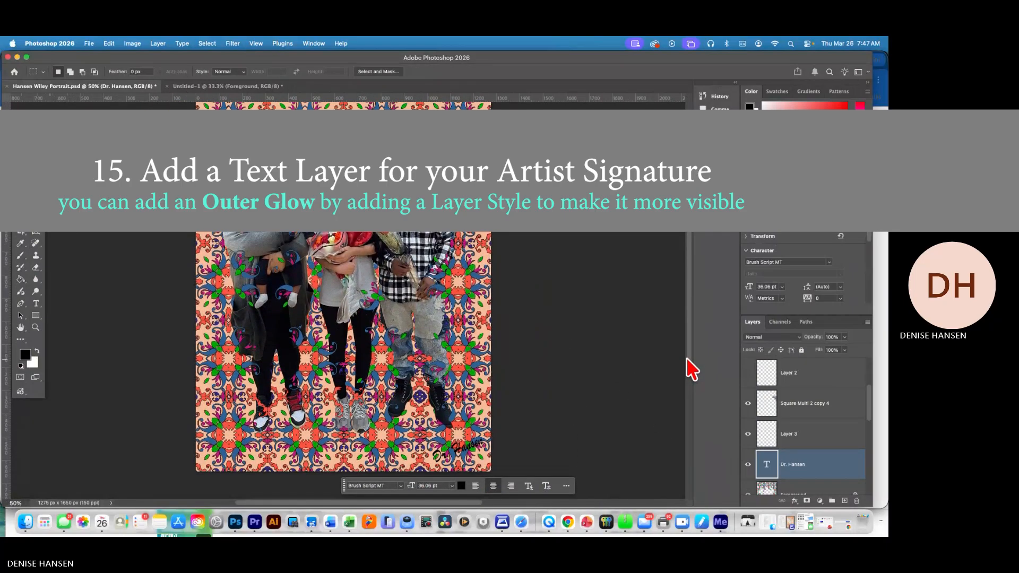
{"action": "left_click_drag", "start_coordinate": [689, 359], "coordinate": [689, 355]}
{"action": "double_click", "coordinate": [772, 469]}
{"action": "double_click", "coordinate": [828, 465]}
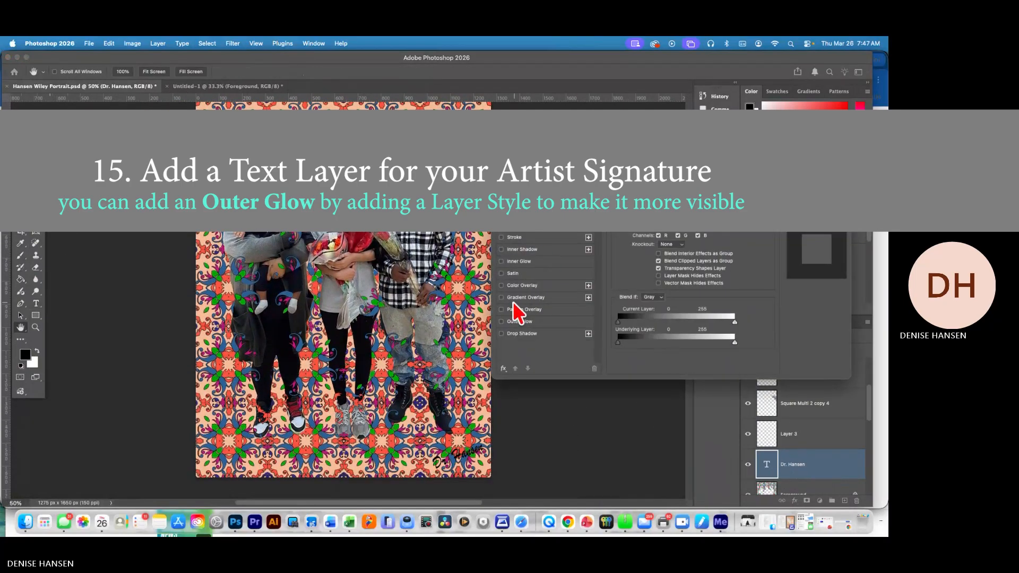
{"action": "left_click", "coordinate": [519, 321]}
{"action": "left_click", "coordinate": [670, 205]}
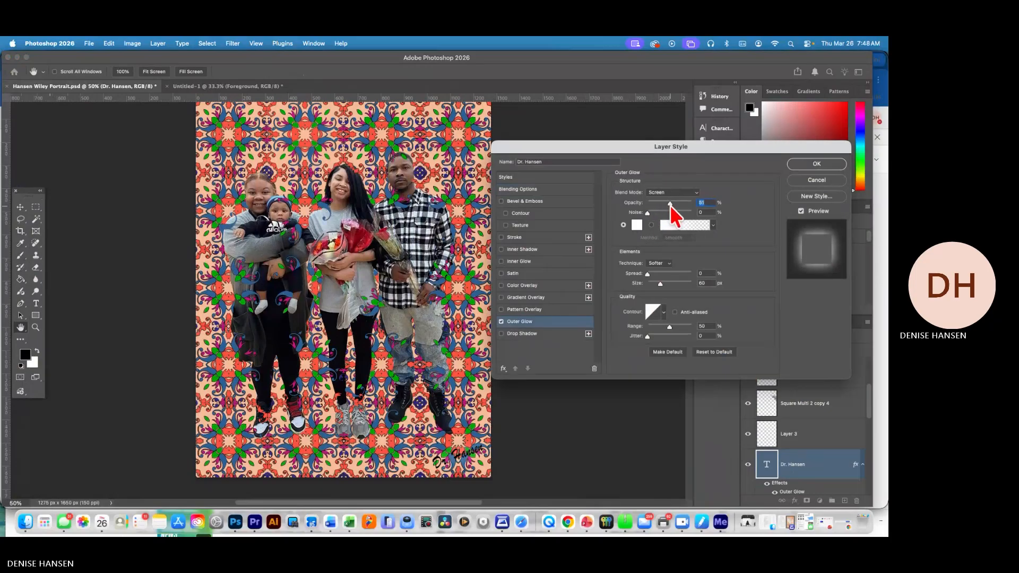
{"action": "left_click", "coordinate": [673, 192]}
{"action": "left_click", "coordinate": [675, 98]}
{"action": "left_click", "coordinate": [817, 163]}
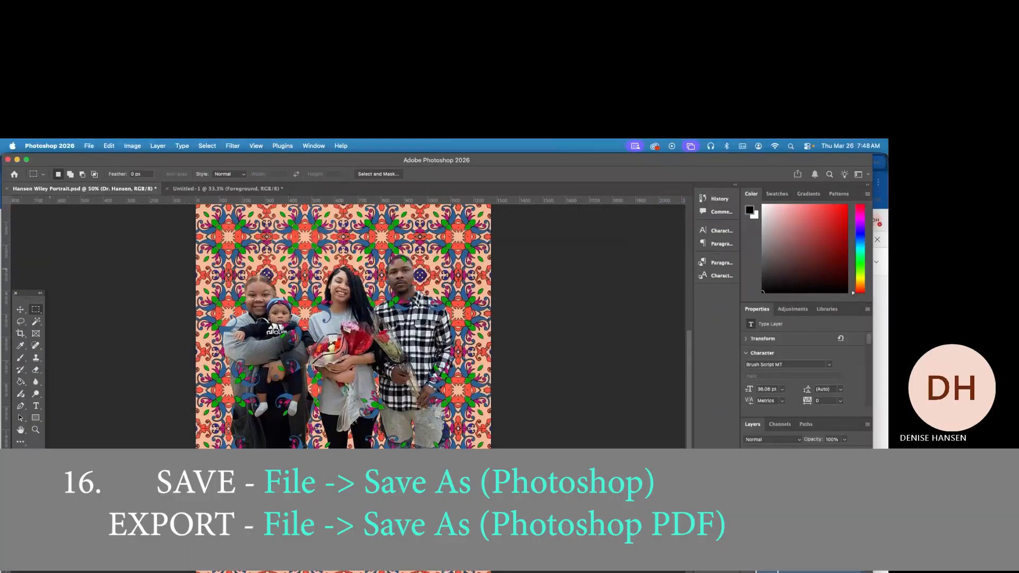
Save the finished portrait in Photoshop format in the Wiley Portrait folder
{"action": "left_click", "coordinate": [106, 146]}
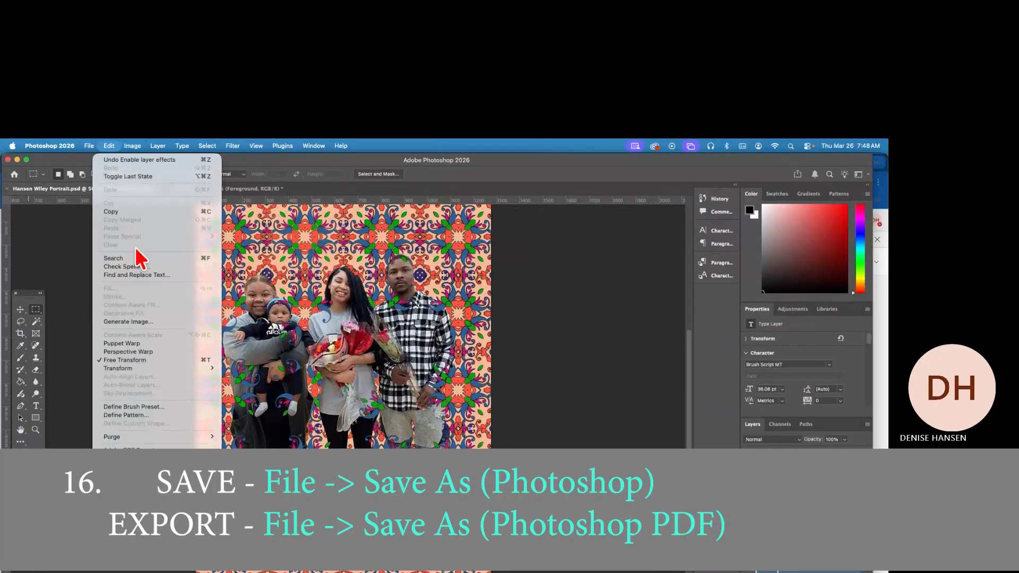
{"action": "mouse_move", "coordinate": [89, 145]}
{"action": "left_click", "coordinate": [110, 238]}
{"action": "left_click", "coordinate": [88, 146]}
{"action": "left_click", "coordinate": [132, 252]}
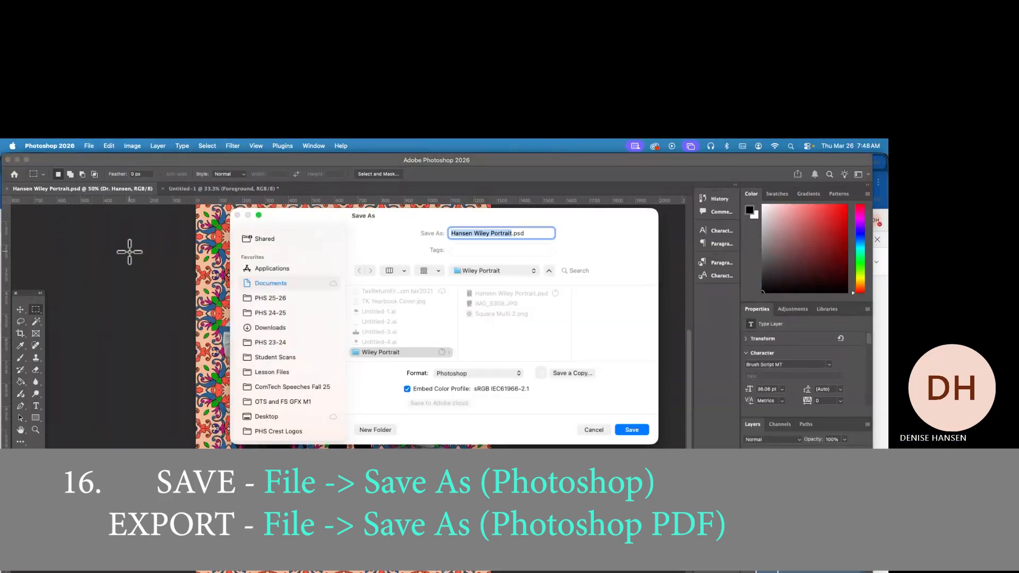
{"action": "left_click", "coordinate": [626, 431]}
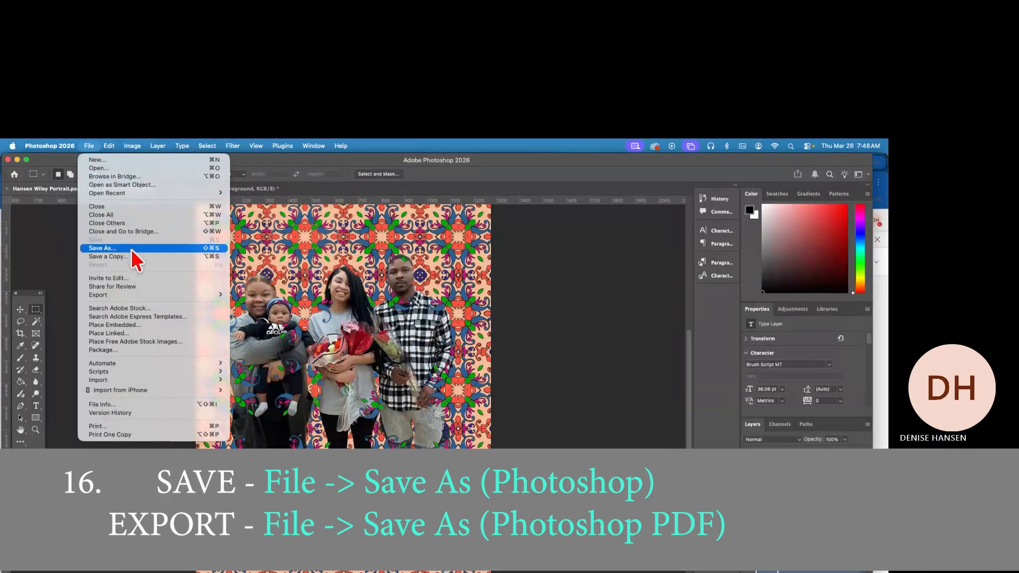
Save the portrait as a Photoshop PDF in the Wiley Portrait folder with the sRGB profile embedded
{"action": "left_click", "coordinate": [479, 373]}
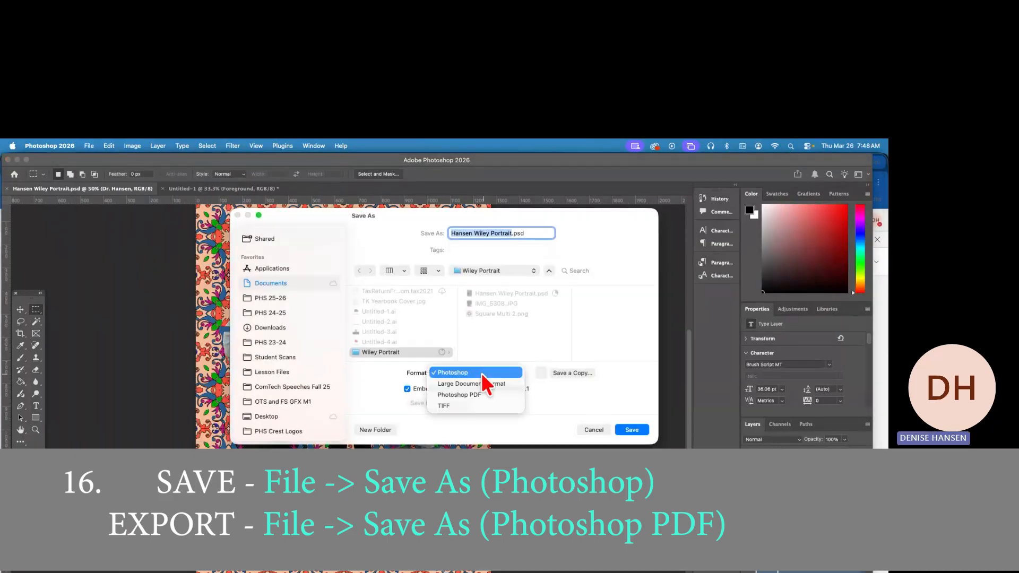
{"action": "left_click", "coordinate": [459, 394]}
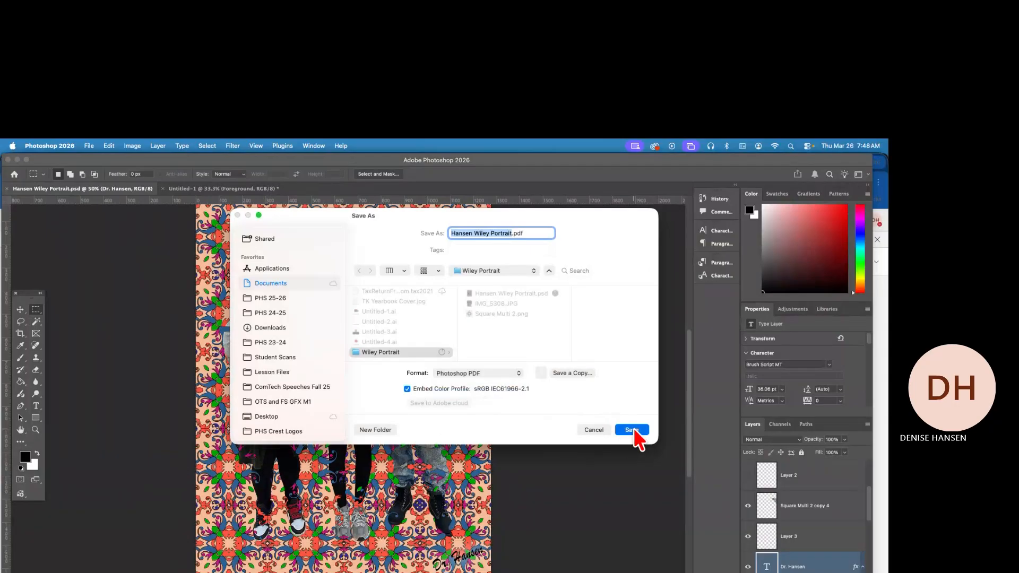
{"action": "left_click", "coordinate": [632, 431]}
{"action": "left_click", "coordinate": [442, 341]}
{"action": "left_click", "coordinate": [596, 524]}
{"action": "left_click", "coordinate": [471, 370]}
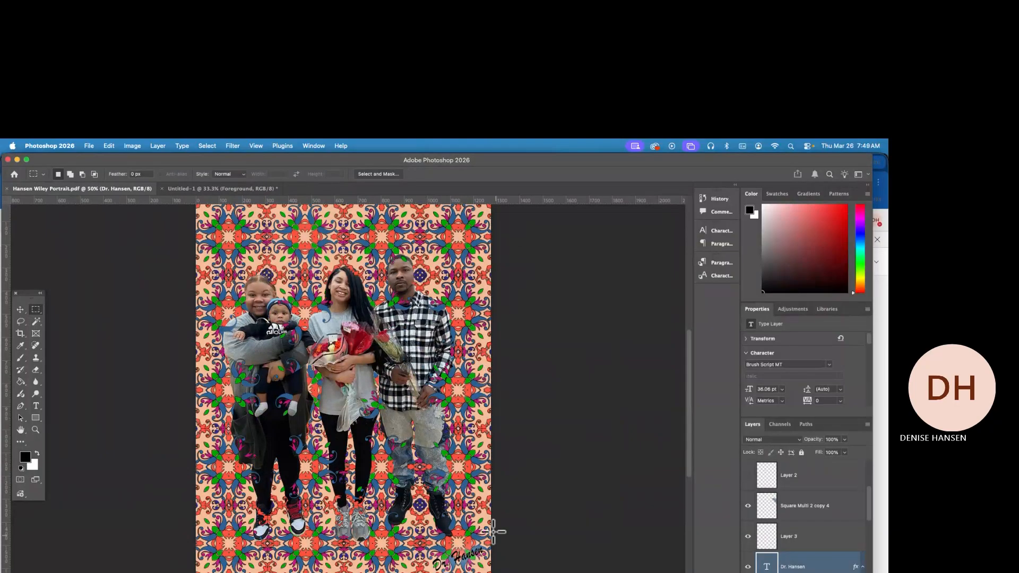